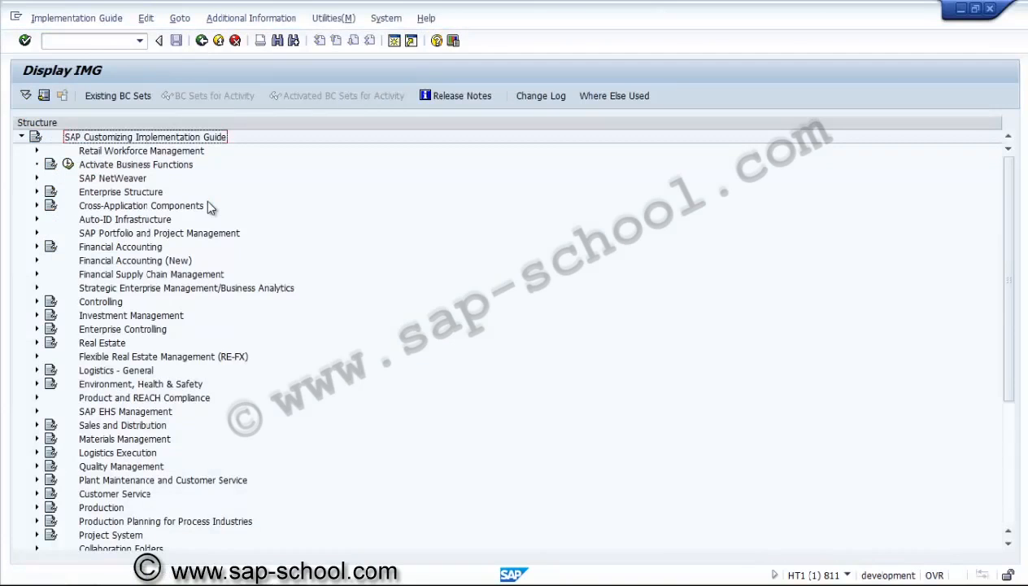
- Expand Project System, its Material node and the Procurement node in the implementation guide
left_click(98, 533)
left_click(36, 532)
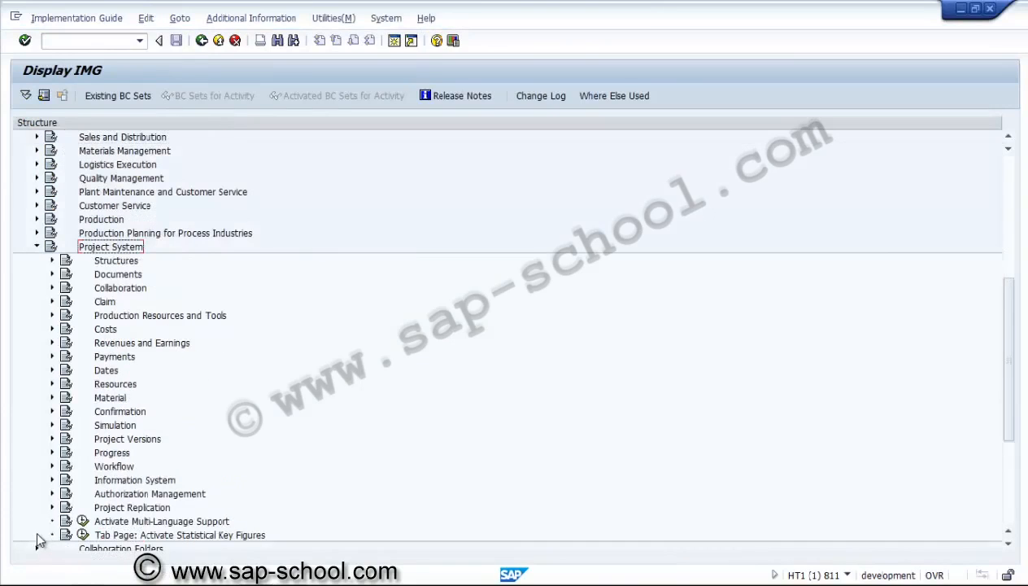
left_click(104, 400)
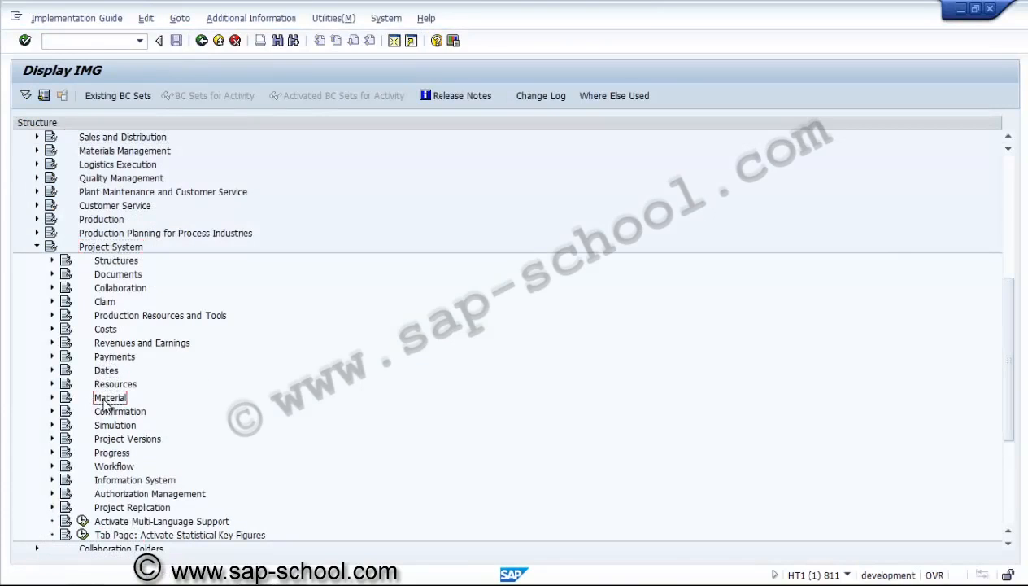
left_click(52, 398)
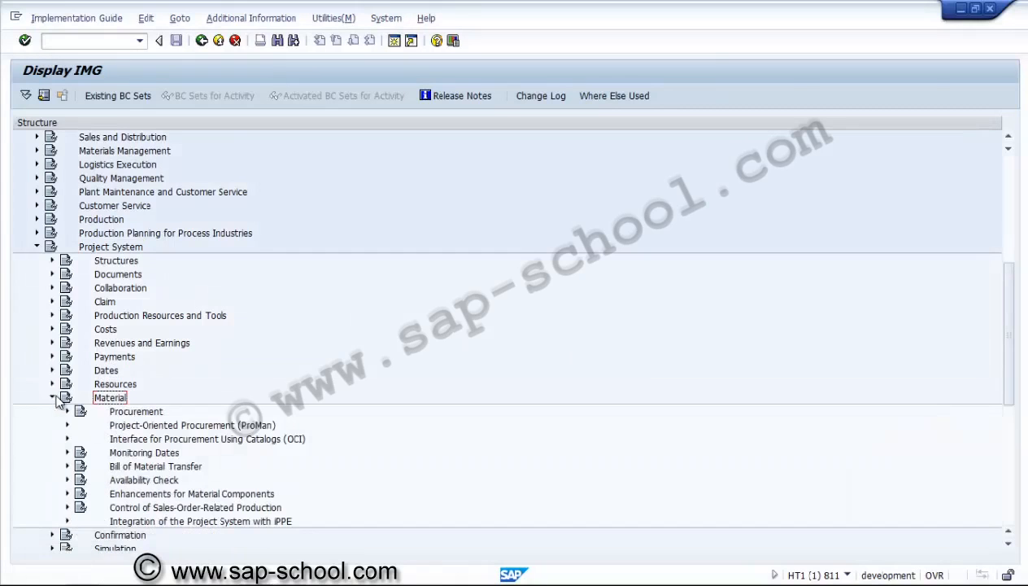
left_click(68, 411)
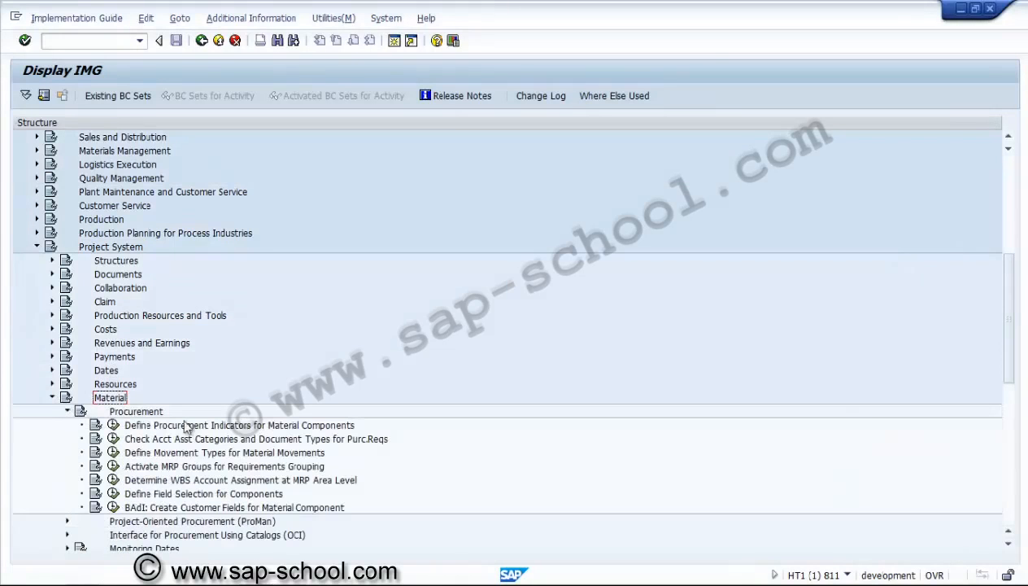
- Open Define Procurement Indicators for Material Components, examine indicator PS1 and its default item category, and return to the guide
left_click(127, 423)
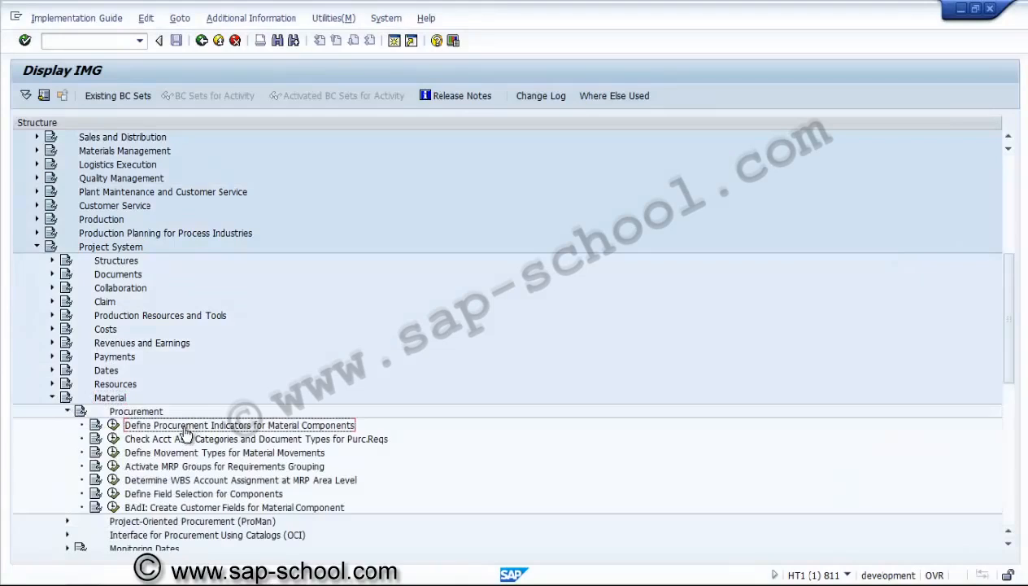
left_click(113, 424)
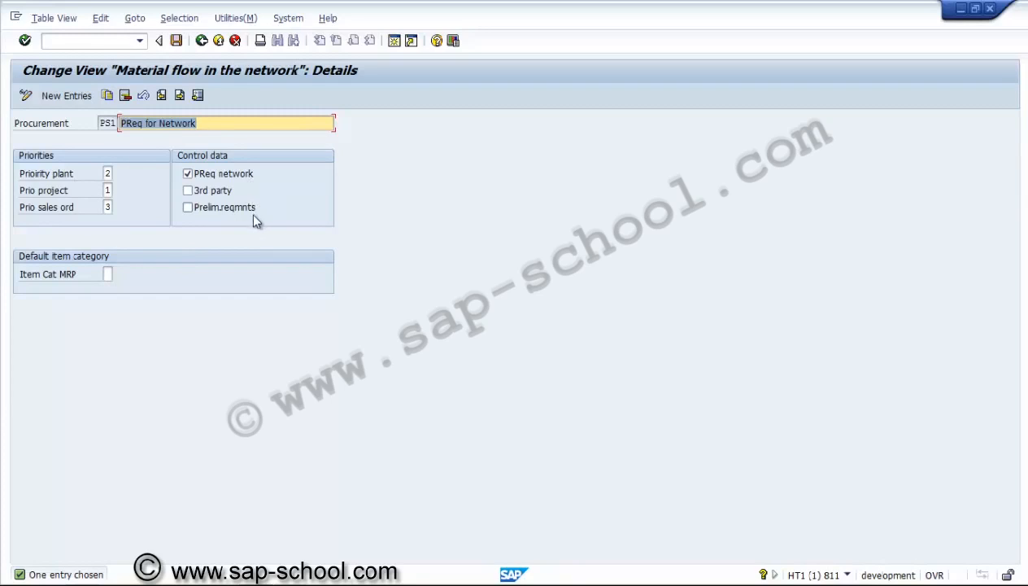
left_click(113, 274)
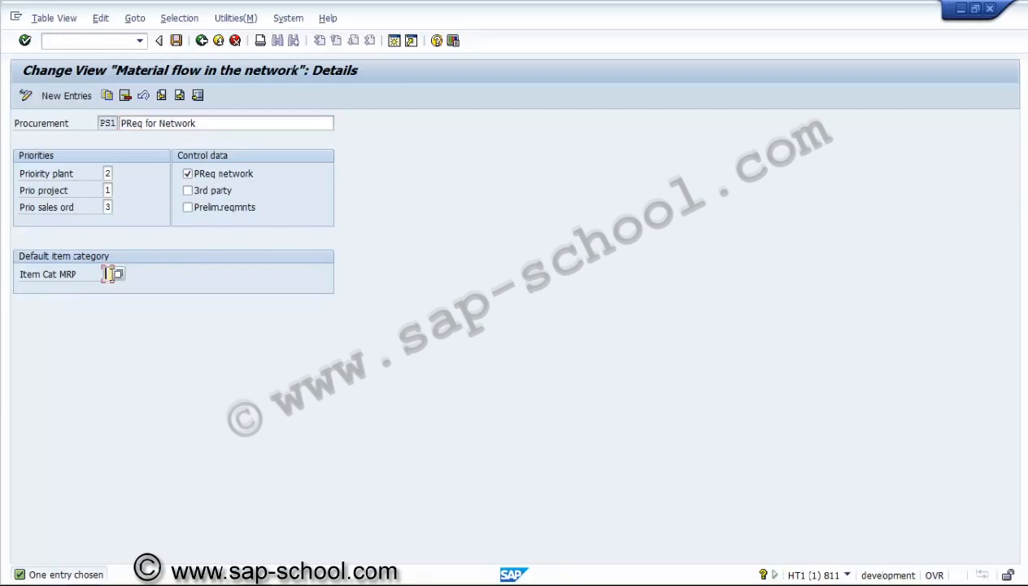
left_click(107, 123)
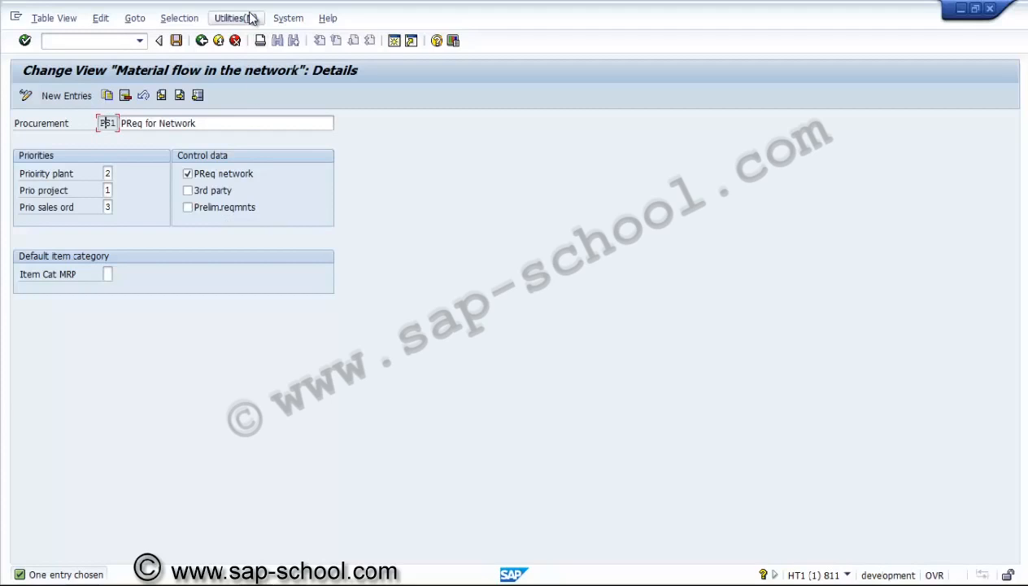
left_click(202, 42)
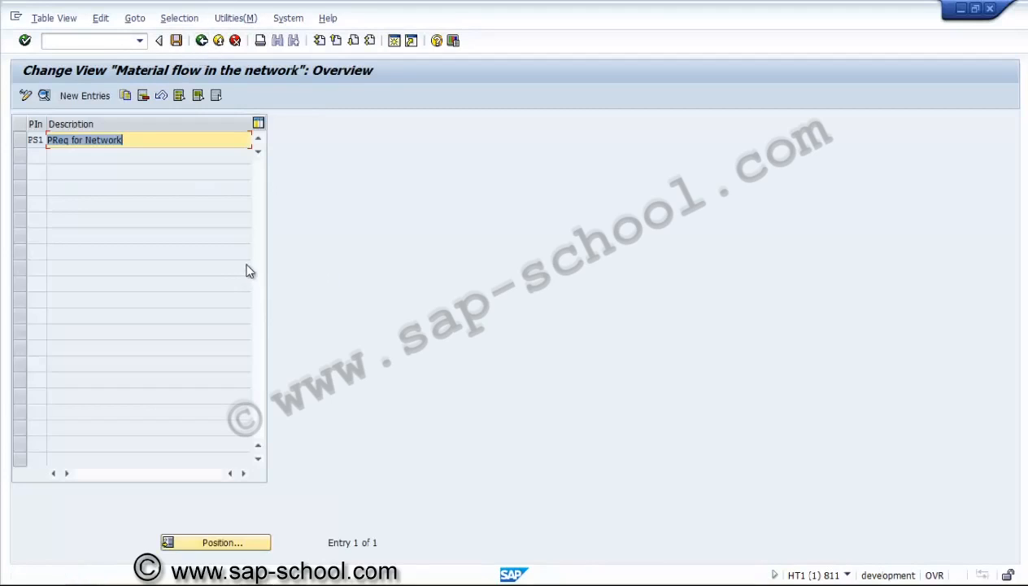
left_click(201, 42)
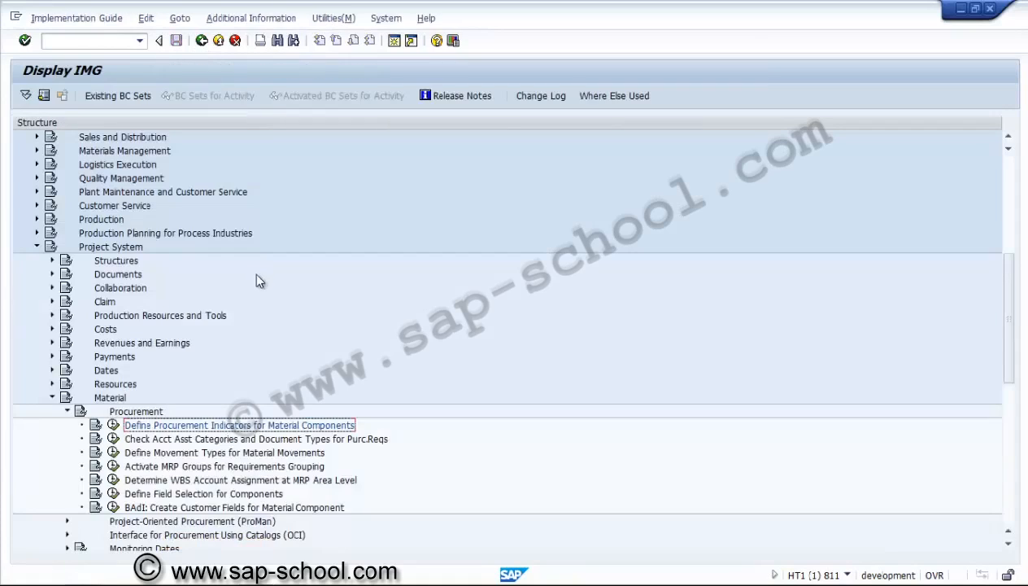
- Open the account assignment category and document type check for purchase requisitions, examine the network order's account assignment categories, and return to the guide
left_click(157, 439)
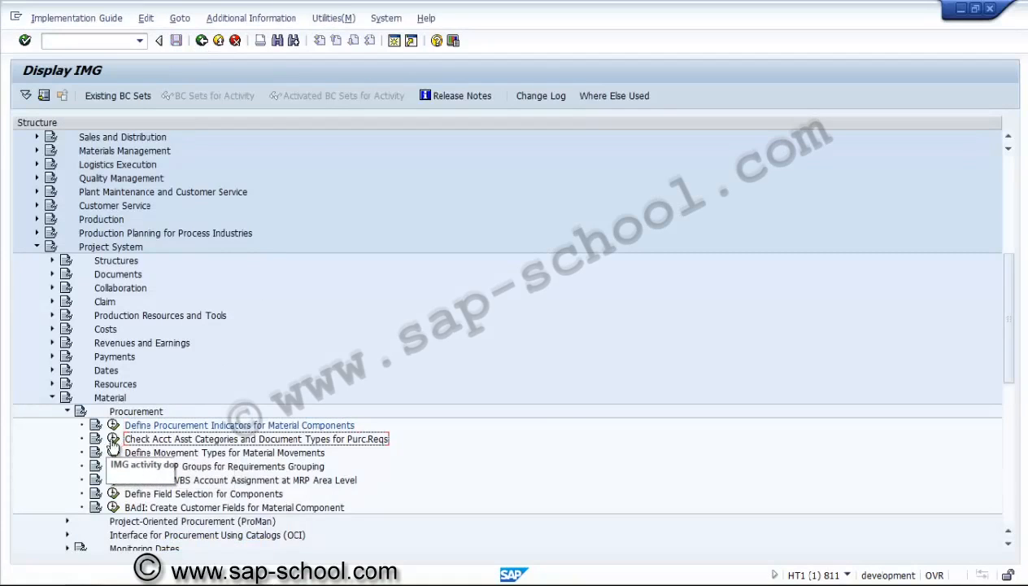
left_click(114, 438)
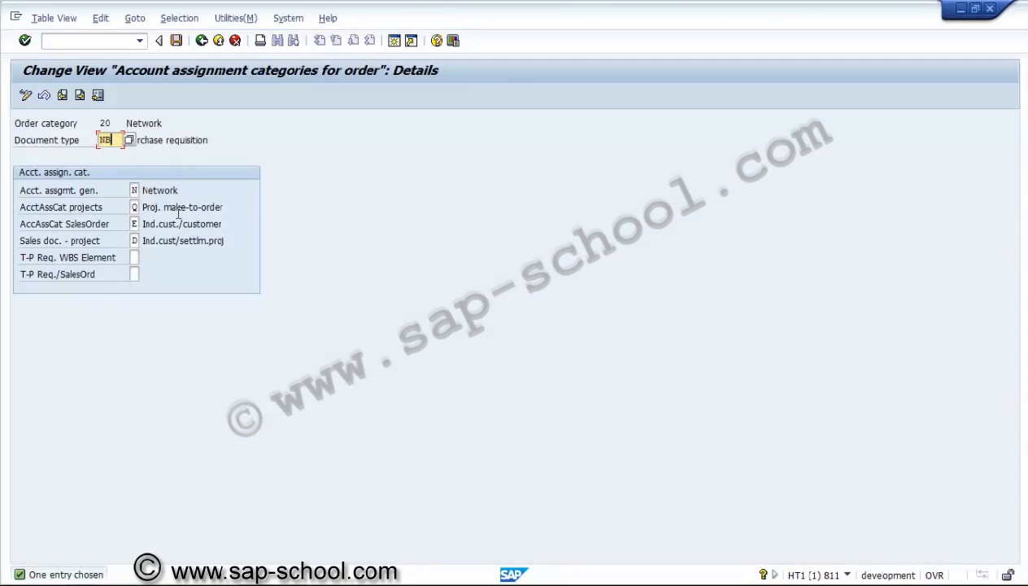
left_click(134, 189)
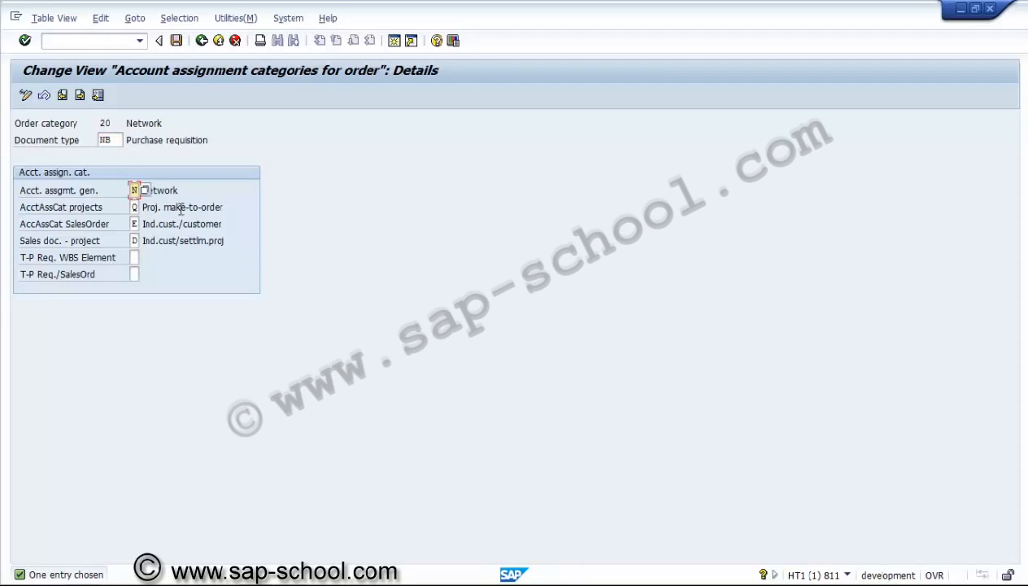
left_click(135, 208)
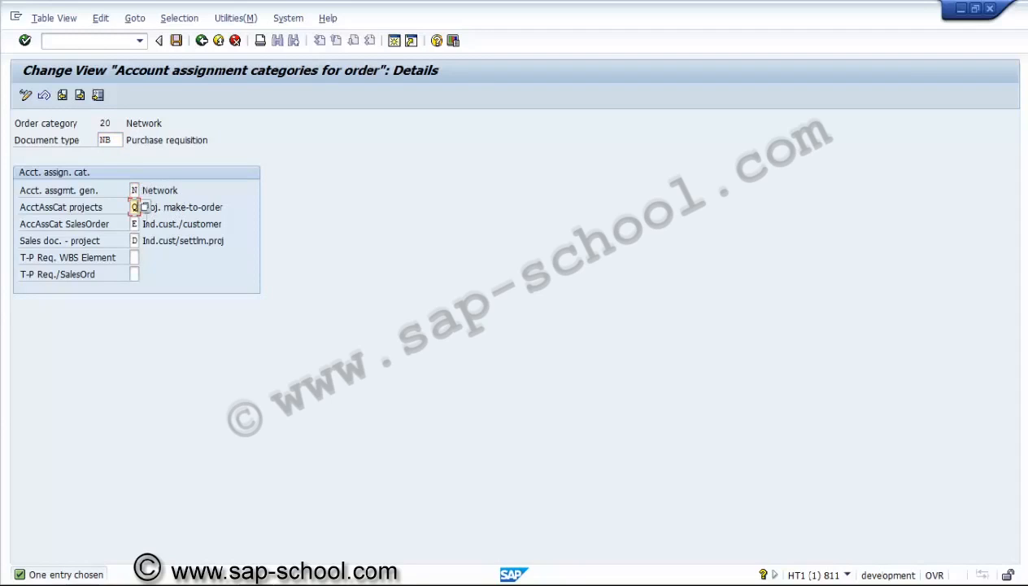
left_click(136, 224)
left_click(135, 240)
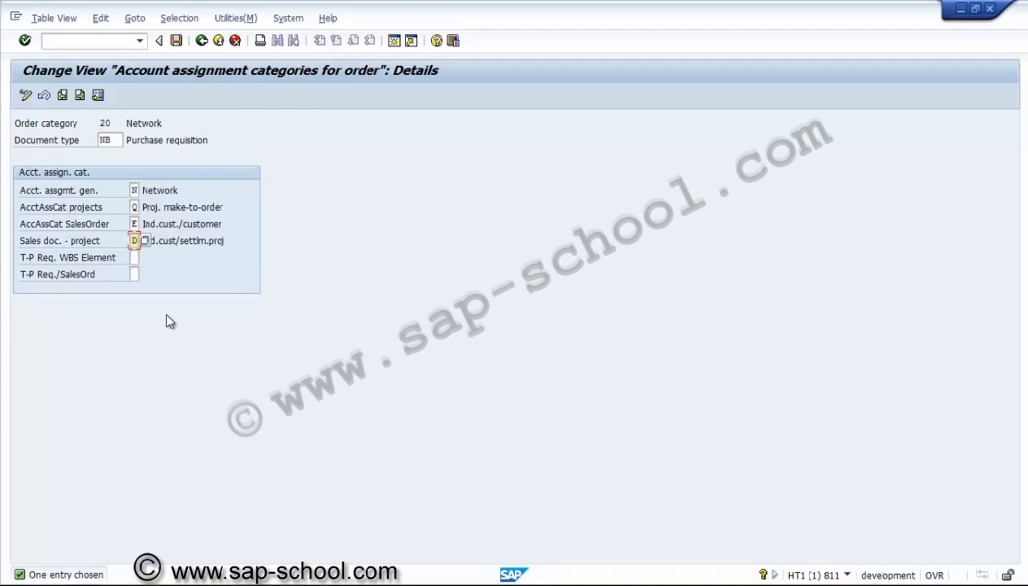
left_click(202, 40)
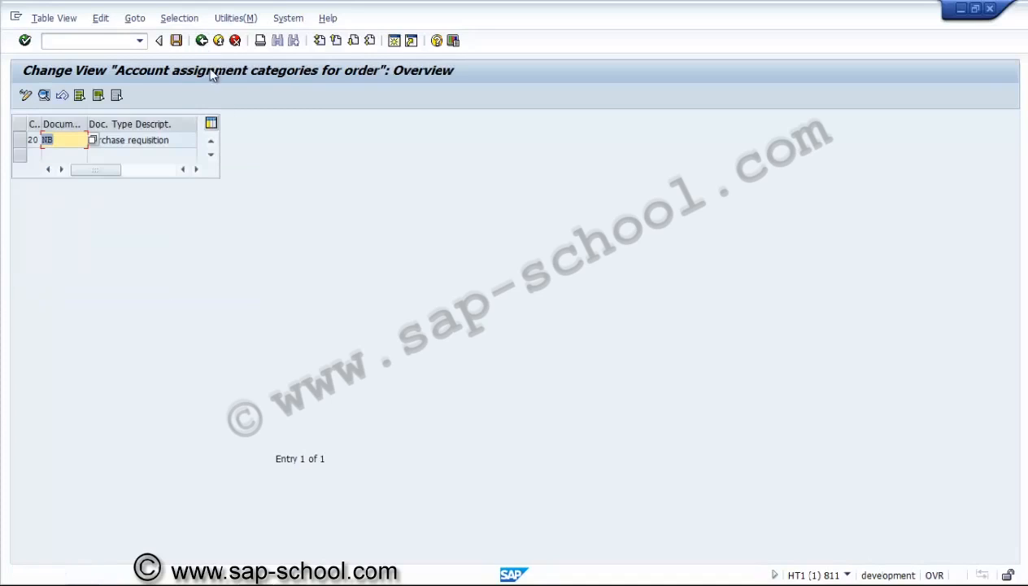
left_click(202, 40)
- Open Define Movement Types for Material Movements, examine package CN's goods issue settings, and return to the guide
left_click(159, 454)
left_click(114, 454)
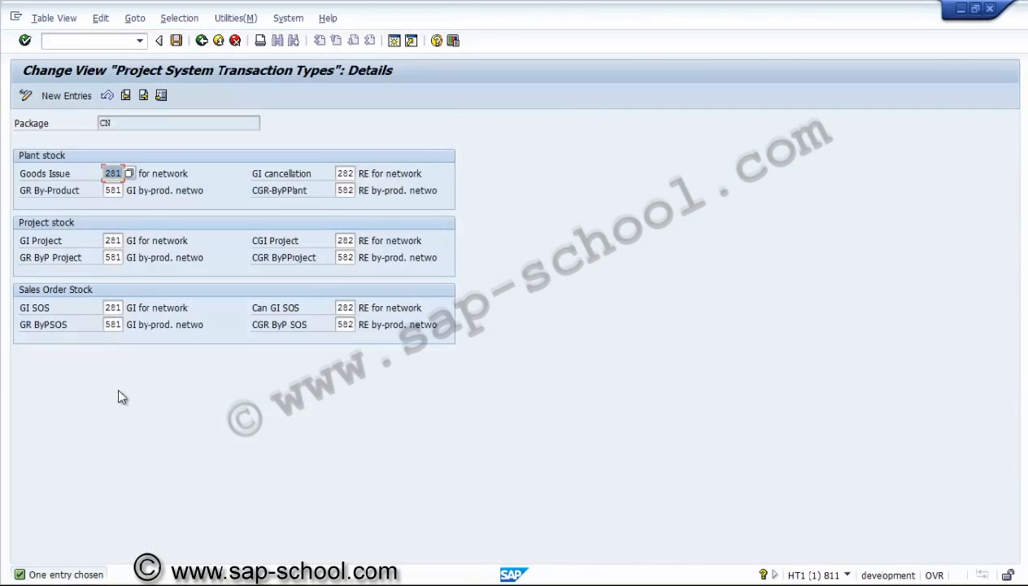
left_click(158, 173)
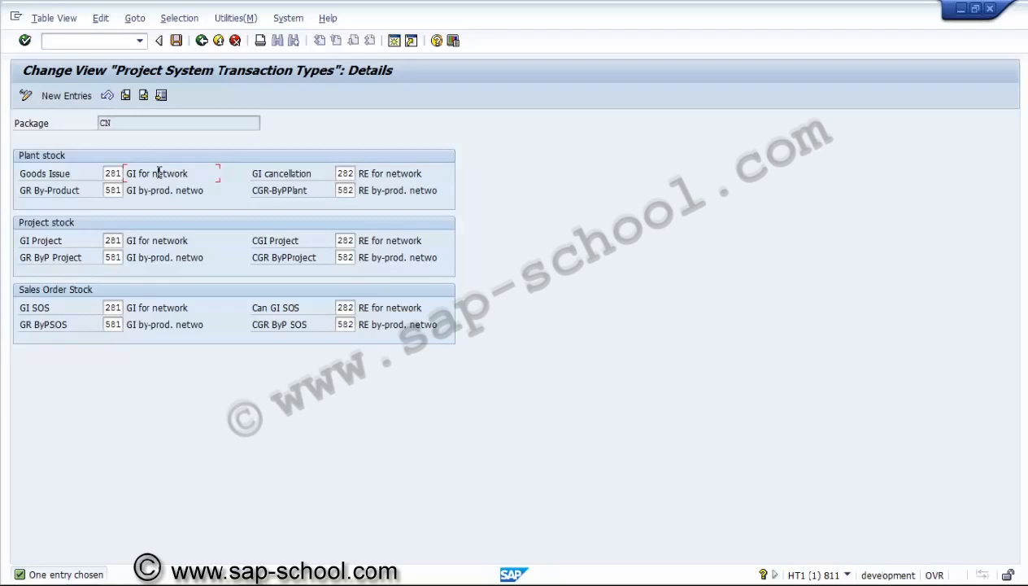
left_click(201, 40)
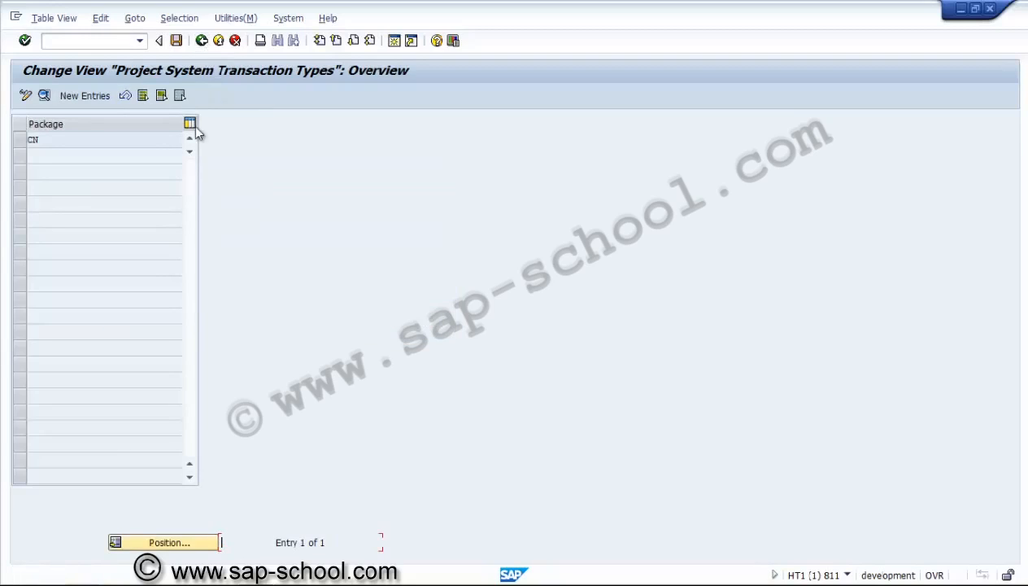
left_click(202, 41)
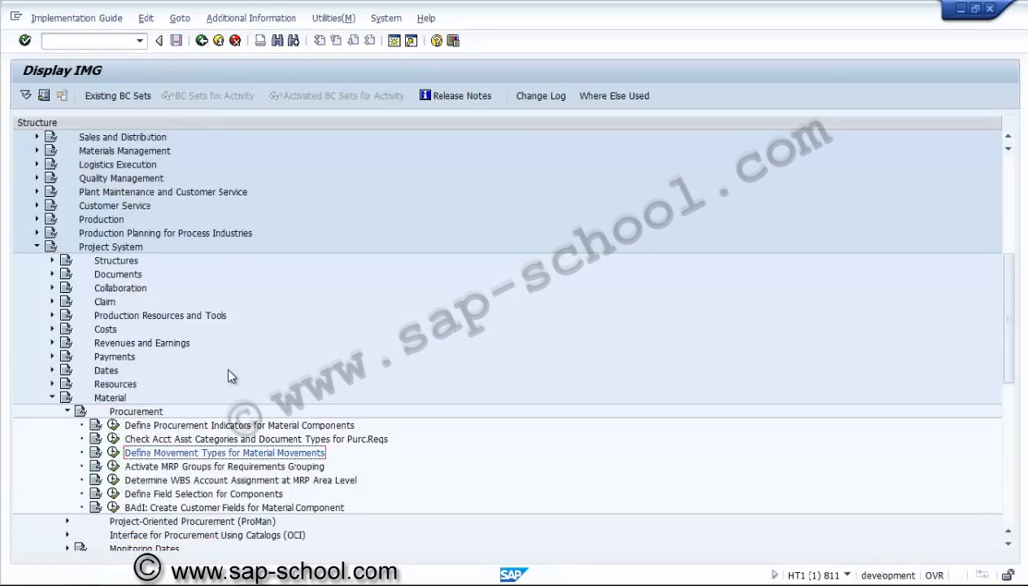
- Open Activate MRP Groups for Requirements Grouping, position the list at plant 3000, and widen the MRP group column
left_click(113, 467)
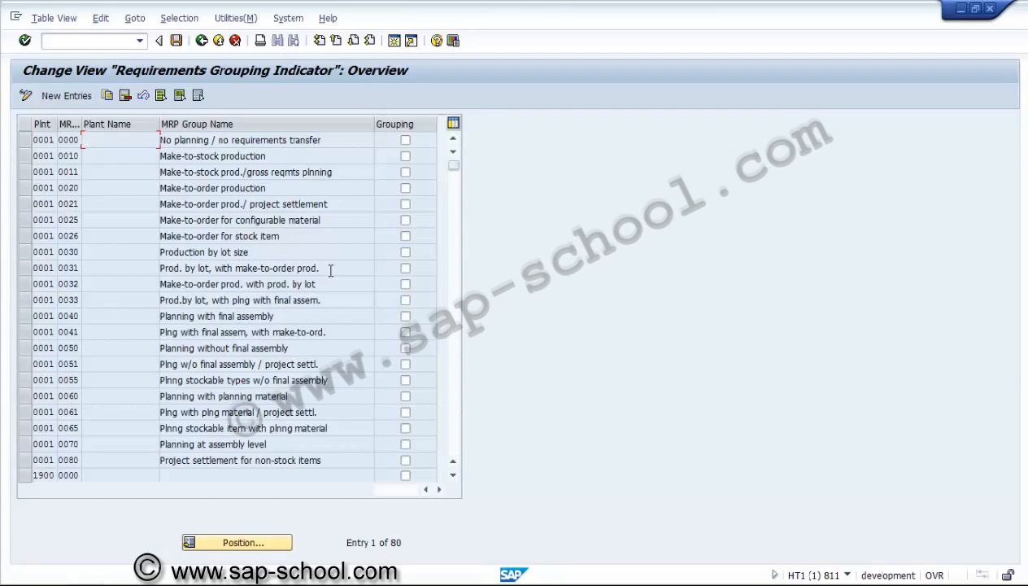
left_click(277, 542)
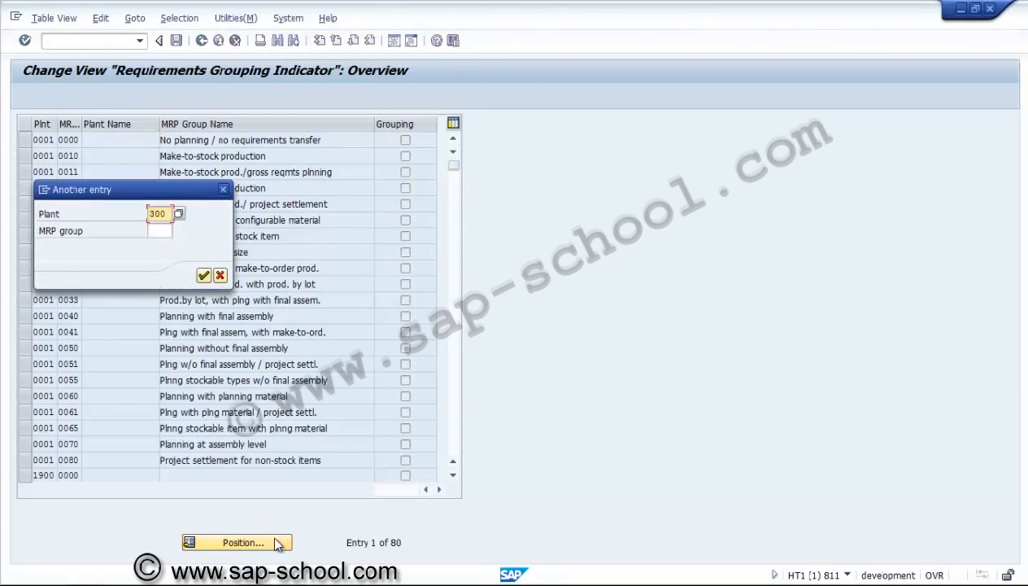
type("3000")
key("Return")
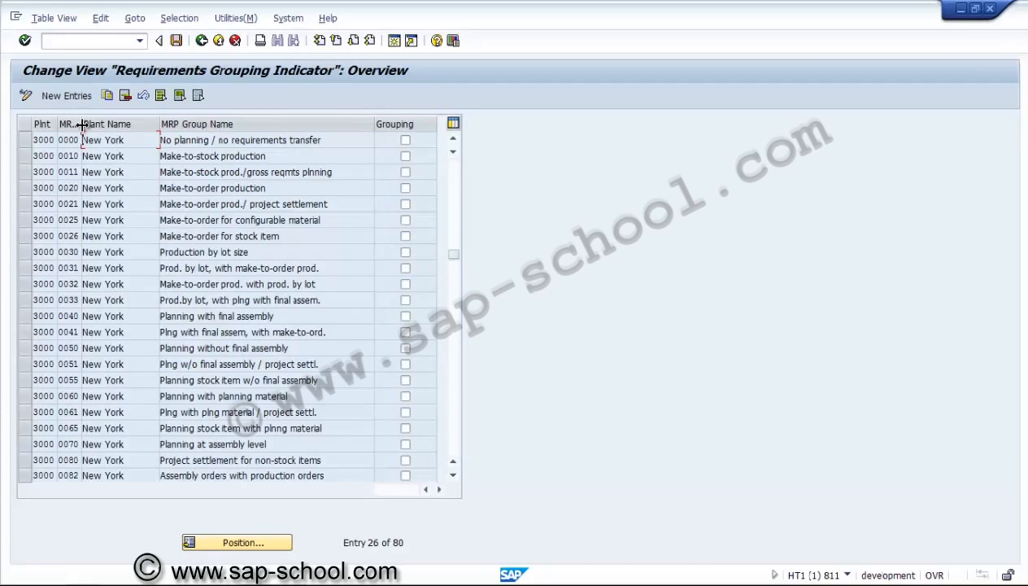
left_click_drag(81, 123, 102, 123)
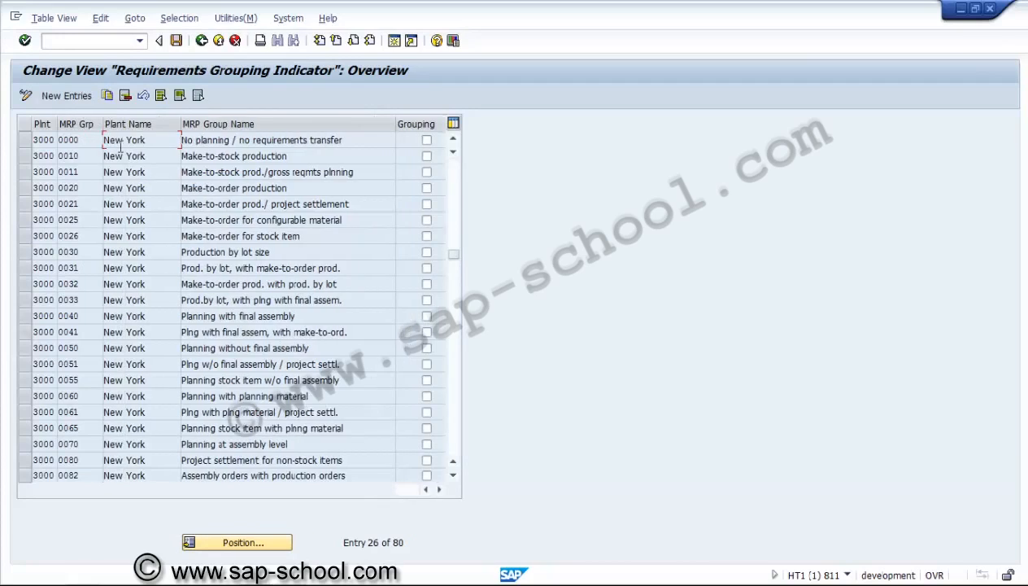
- Look through the MRP groups and grouping indicators of plant 3000, and return to the guide
left_click(454, 429)
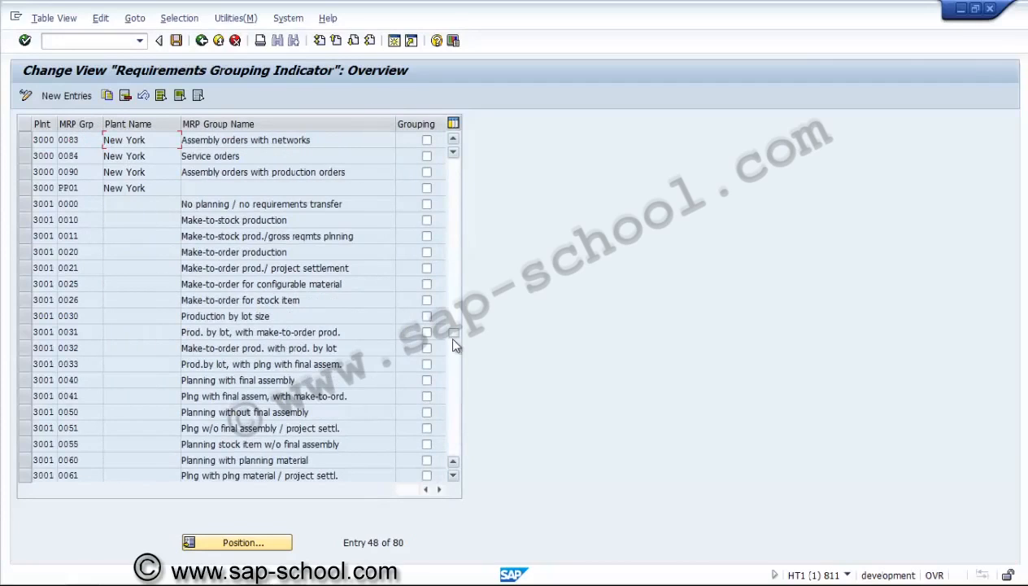
left_click(454, 140)
left_click(453, 140)
left_click(453, 140)
left_click(453, 140)
left_click(453, 140)
left_click(453, 140)
left_click(453, 140)
left_click(453, 140)
left_click(453, 140)
left_click(453, 140)
left_click(453, 140)
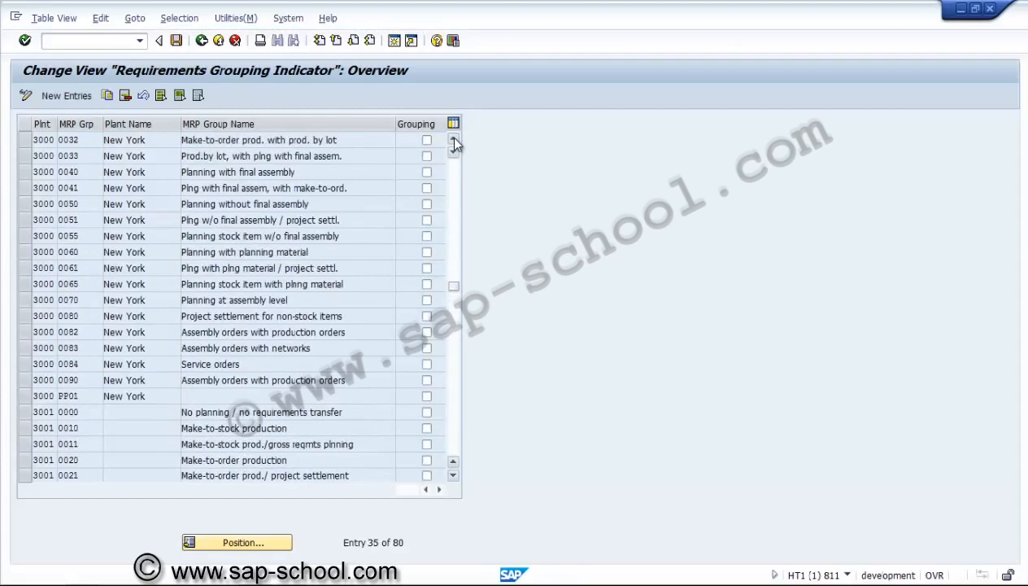
left_click(453, 140)
left_click(453, 140)
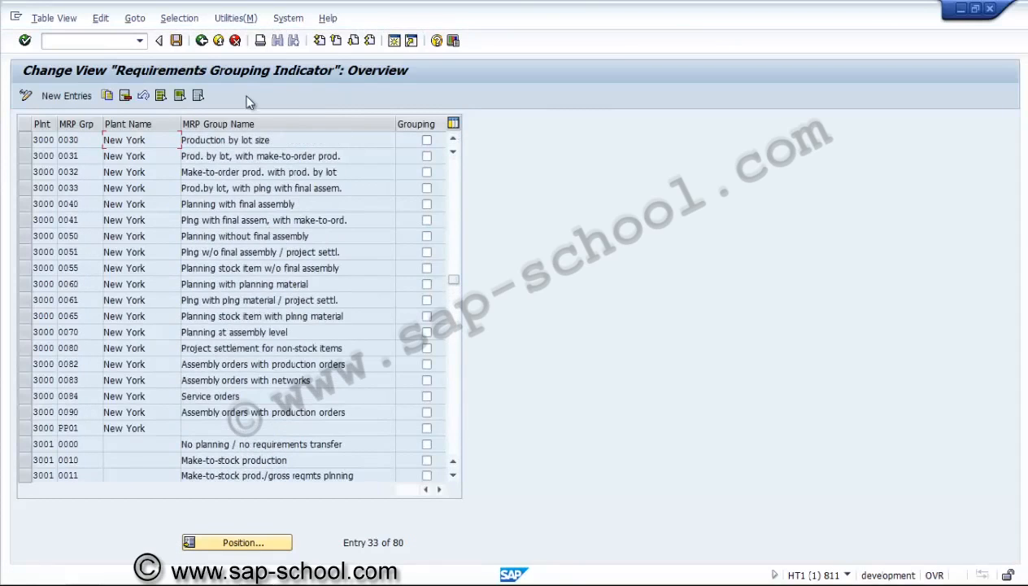
left_click(201, 41)
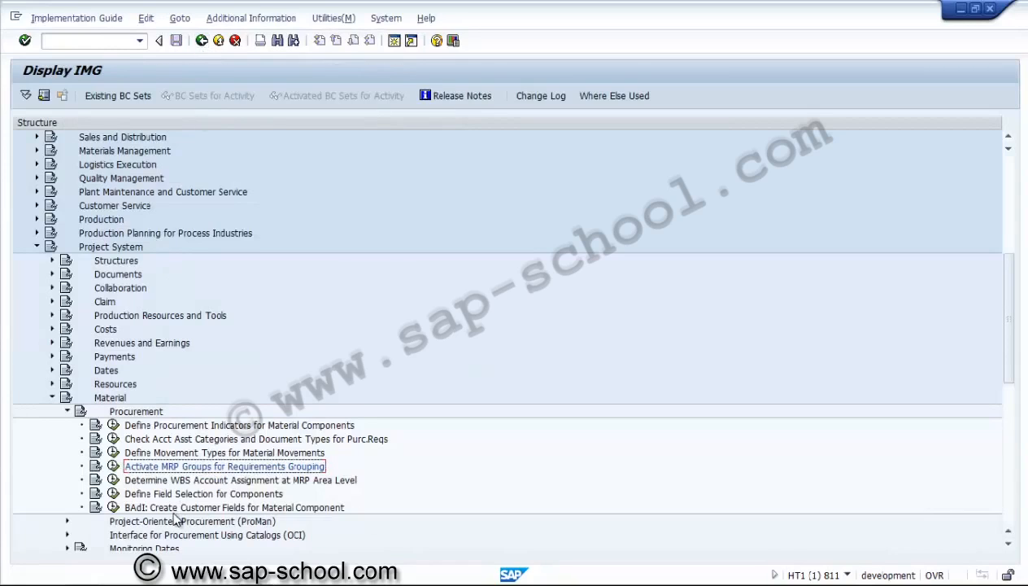
- Open Determine WBS Account Assignment at MRP Area Level, view the WBS Acct at MRP option in a new entry, and return to the guide
left_click(114, 480)
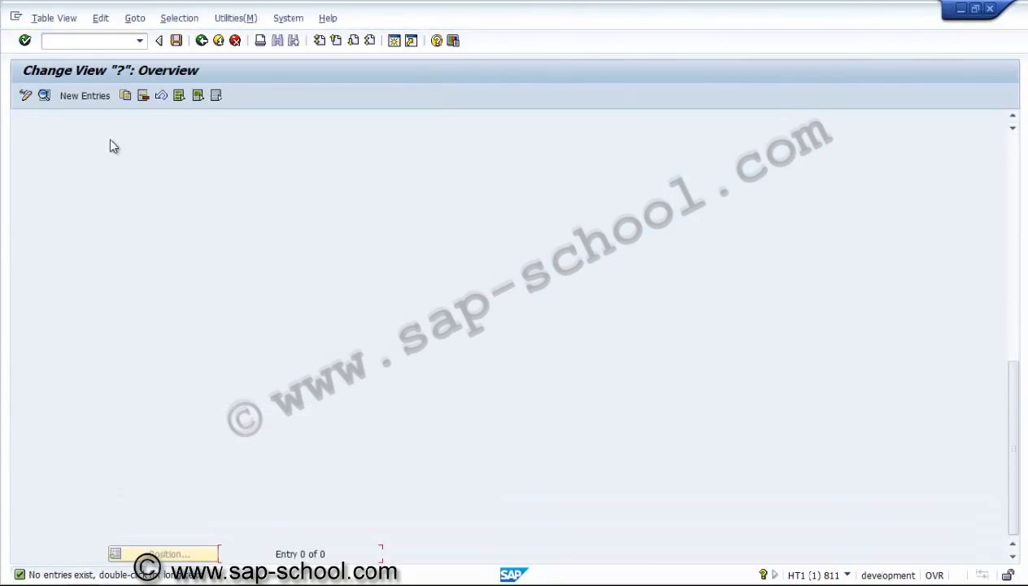
left_click(90, 96)
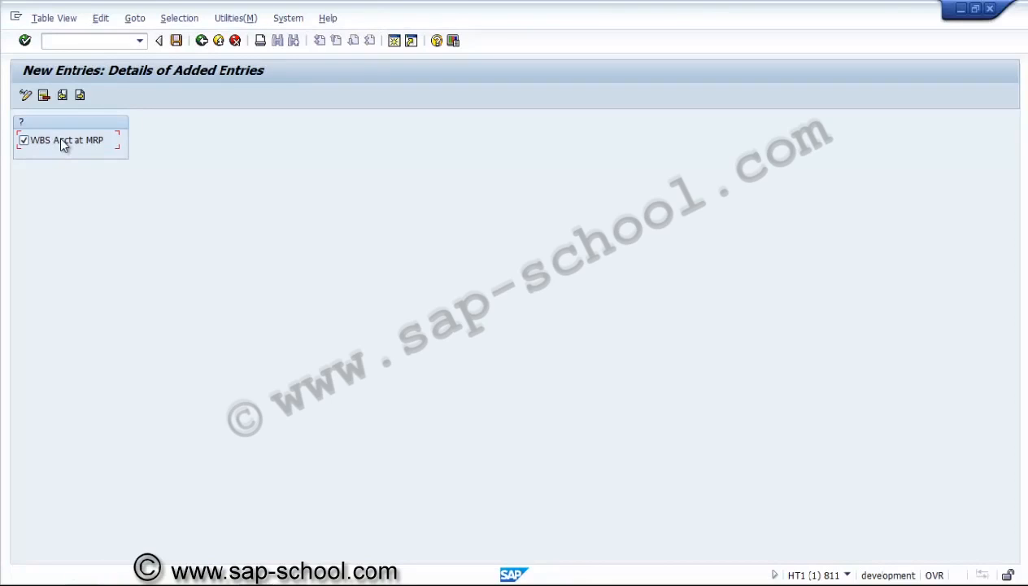
left_click(201, 40)
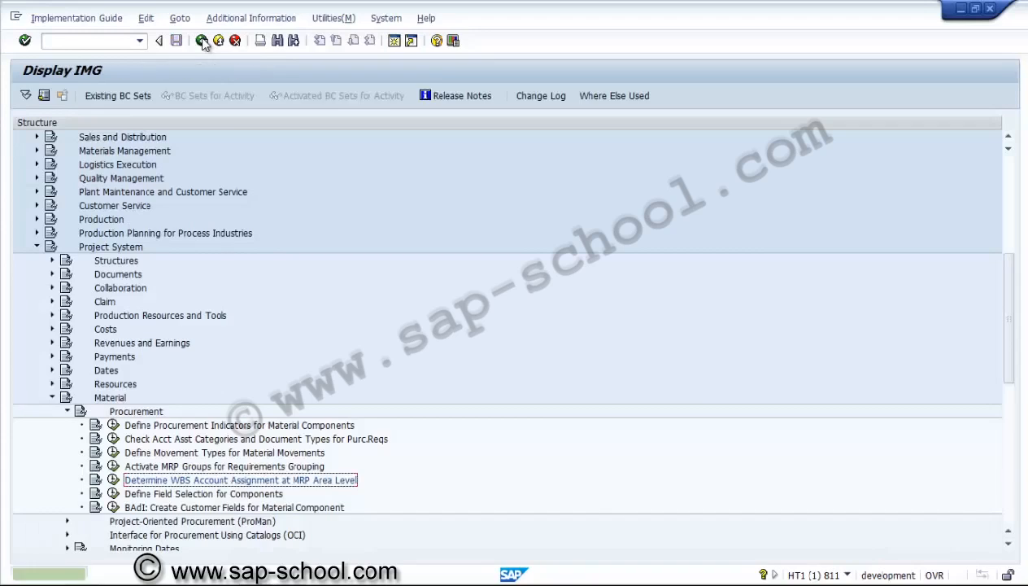
- Open Define Field Selection for Components in the detailed view for materials and choose Order Type PS01 as the influencing field value
left_click(113, 494)
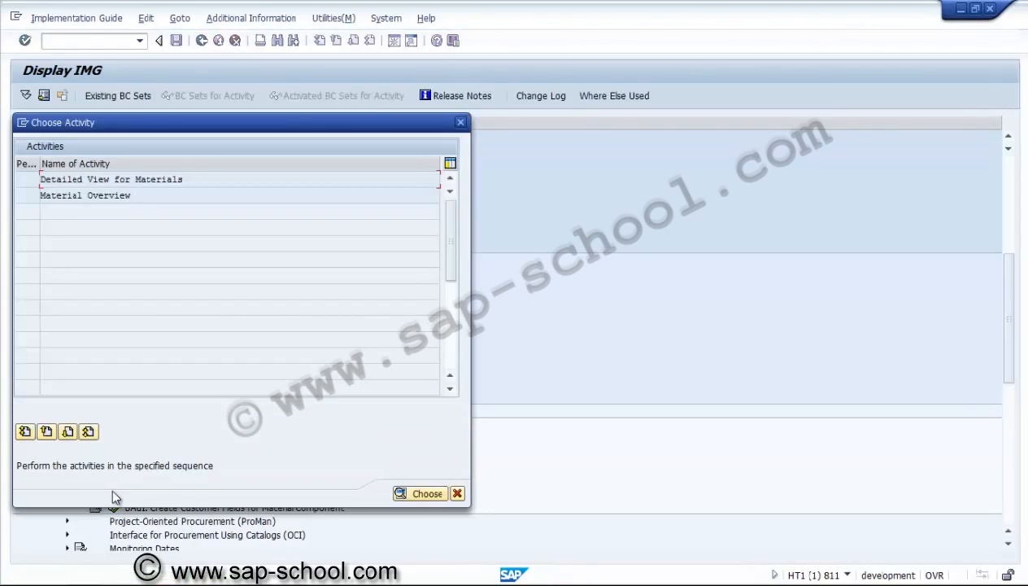
double_click(119, 180)
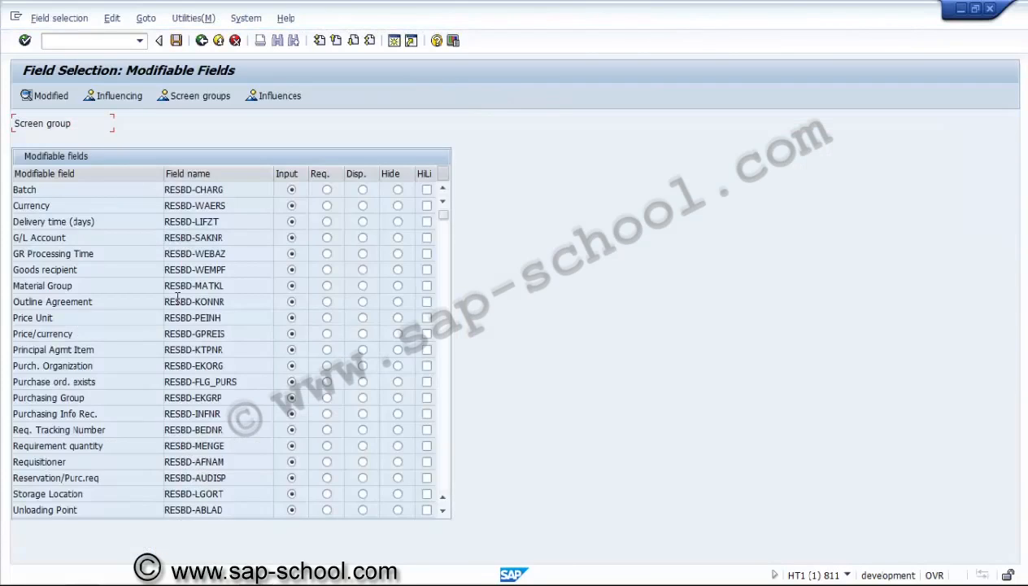
left_click(118, 96)
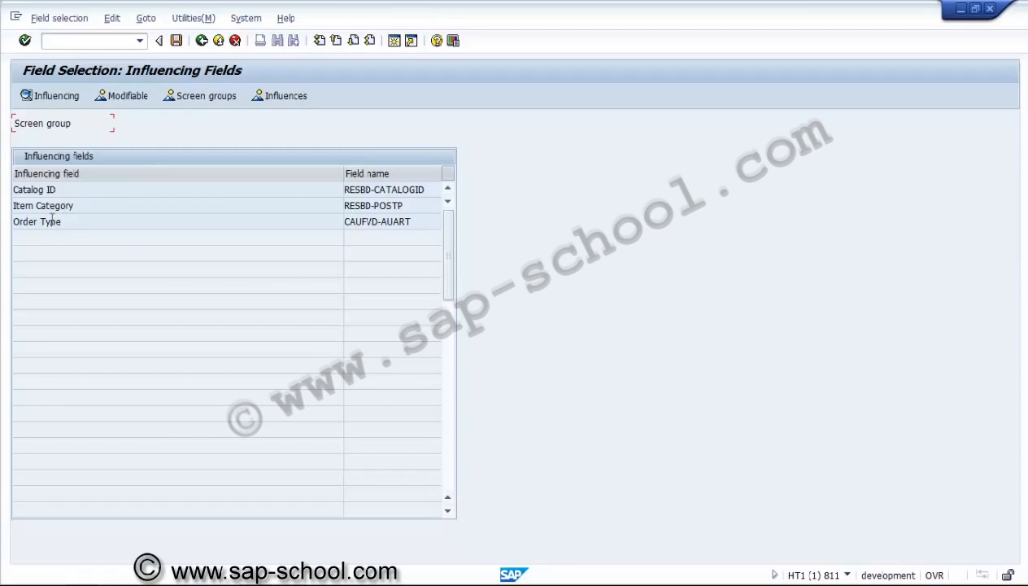
double_click(51, 223)
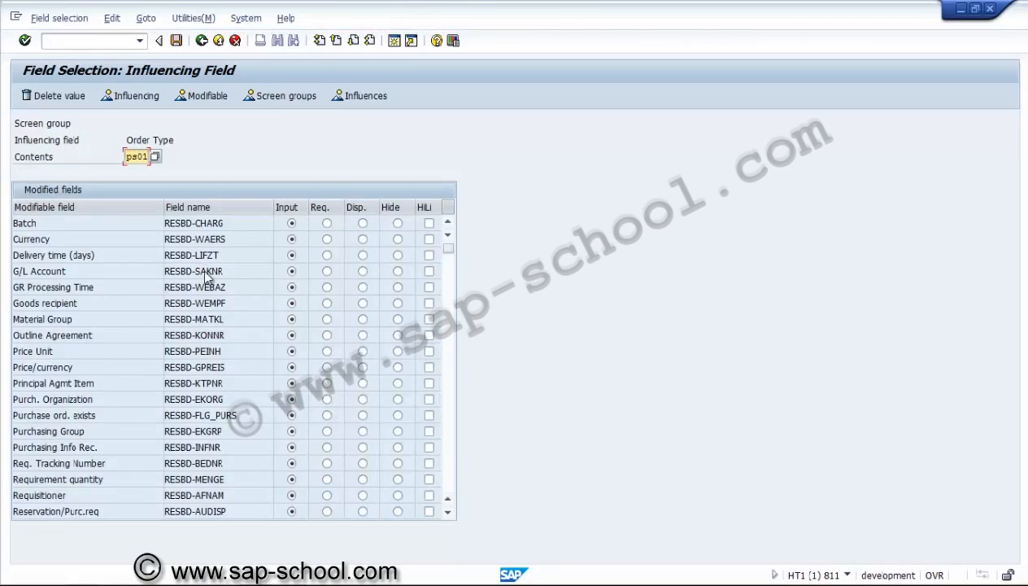
key("Return")
- Look through the list of modifiable component fields and their input settings for order type PS01
left_click(447, 477)
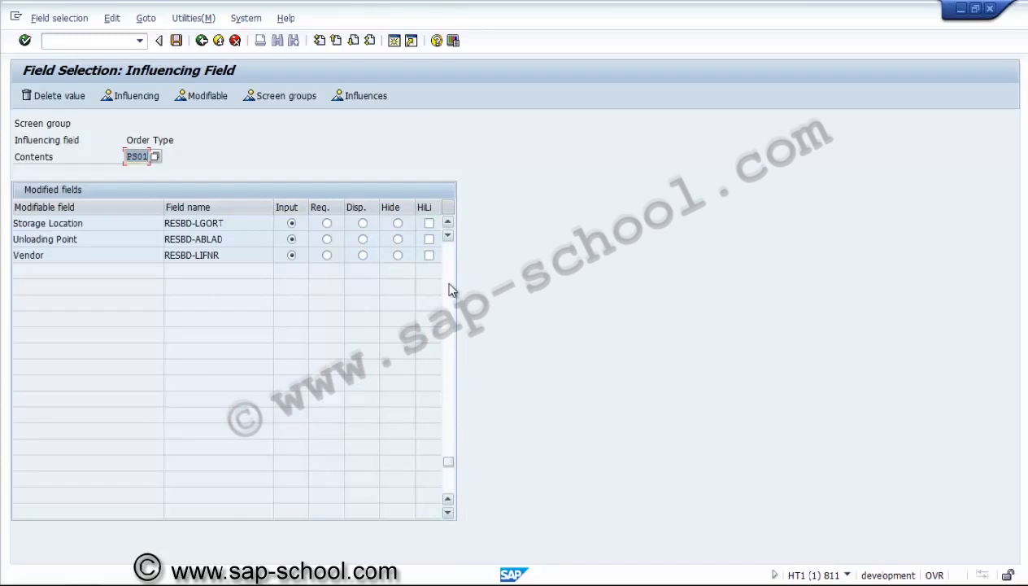
left_click(449, 223)
left_click(448, 223)
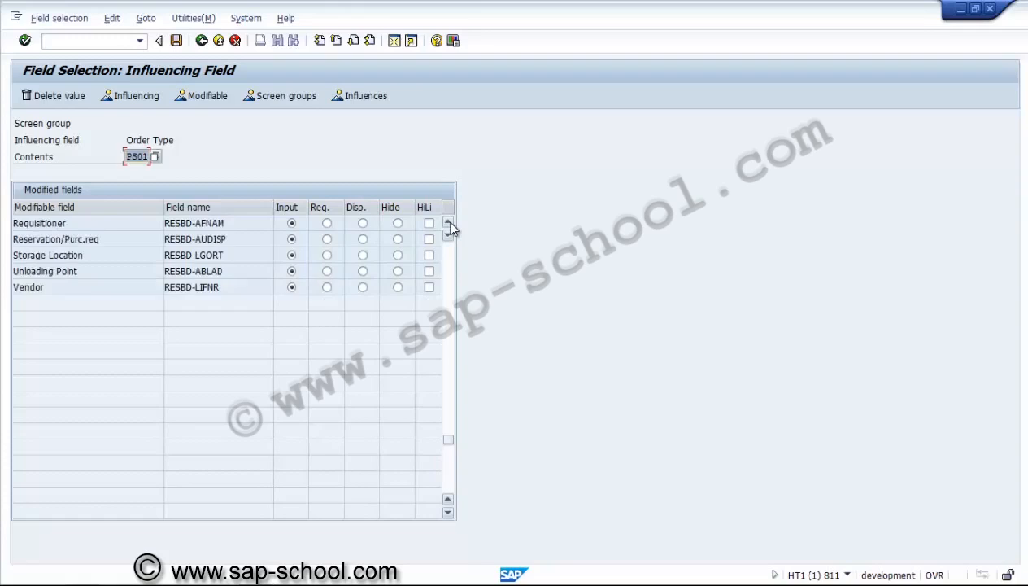
left_click(449, 224)
left_click(448, 224)
left_click(448, 224)
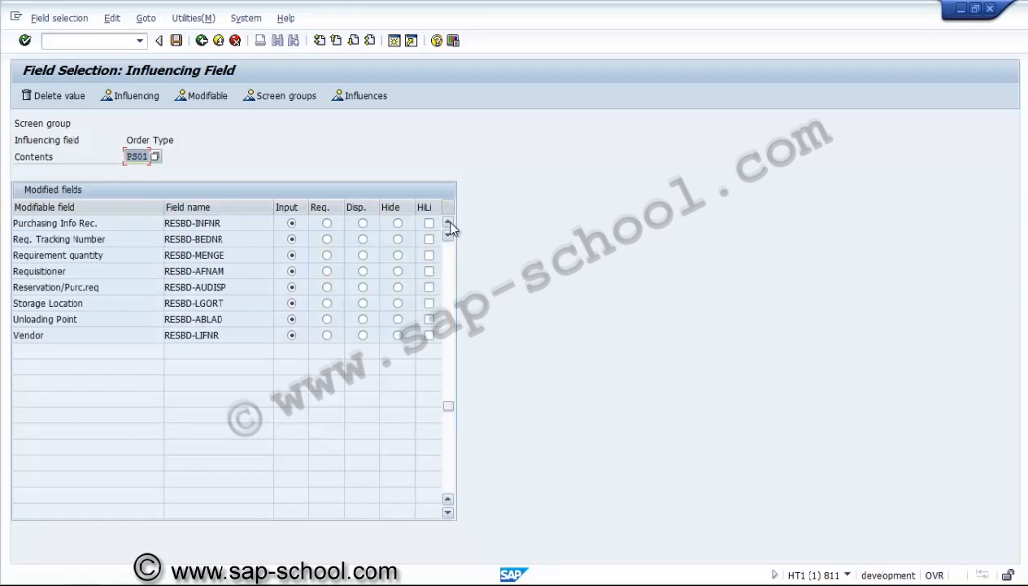
left_click(449, 224)
left_click(448, 224)
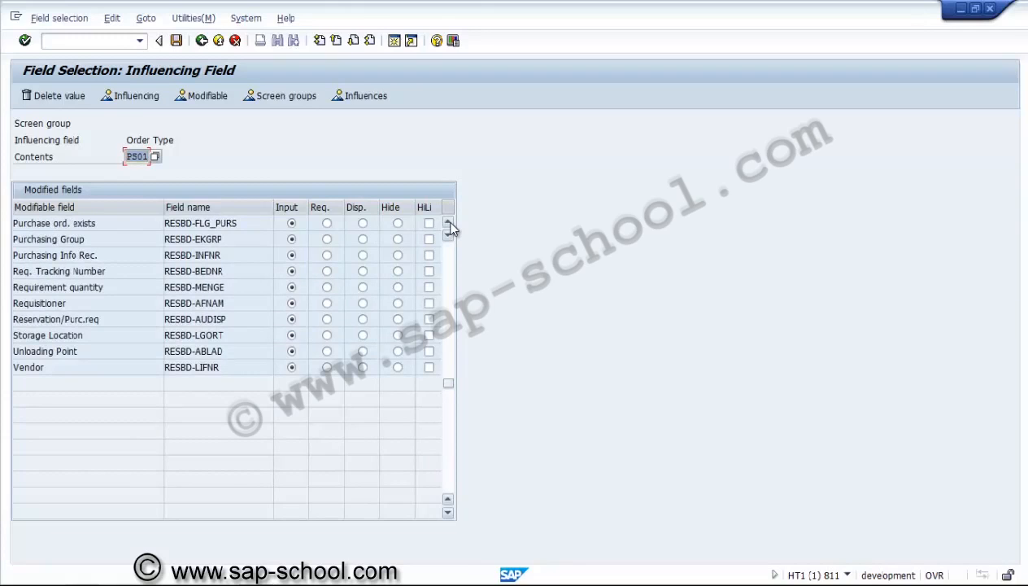
left_click(449, 224)
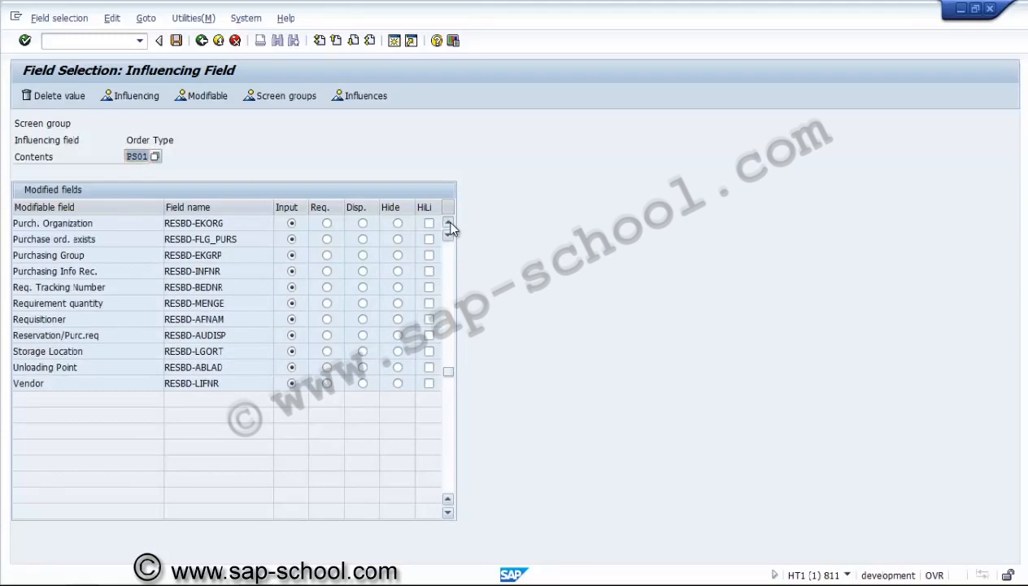
left_click(448, 223)
left_click(448, 224)
left_click(448, 224)
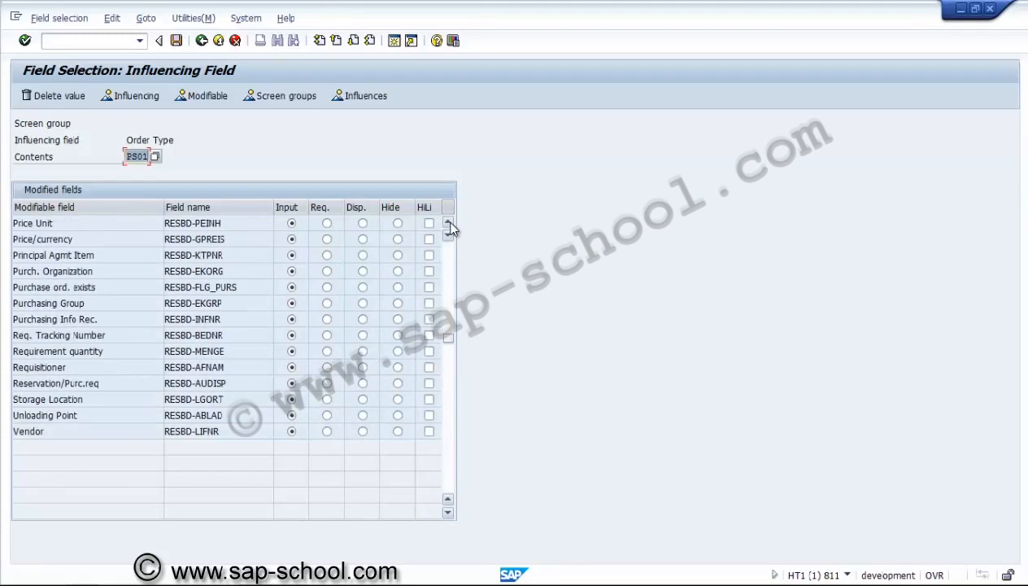
left_click(449, 224)
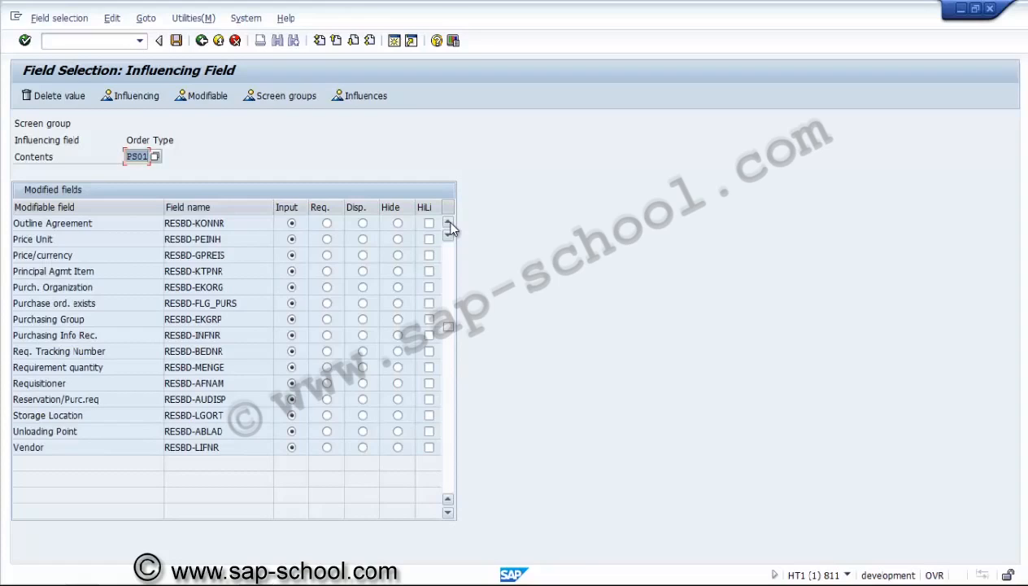
left_click(448, 224)
left_click(448, 224)
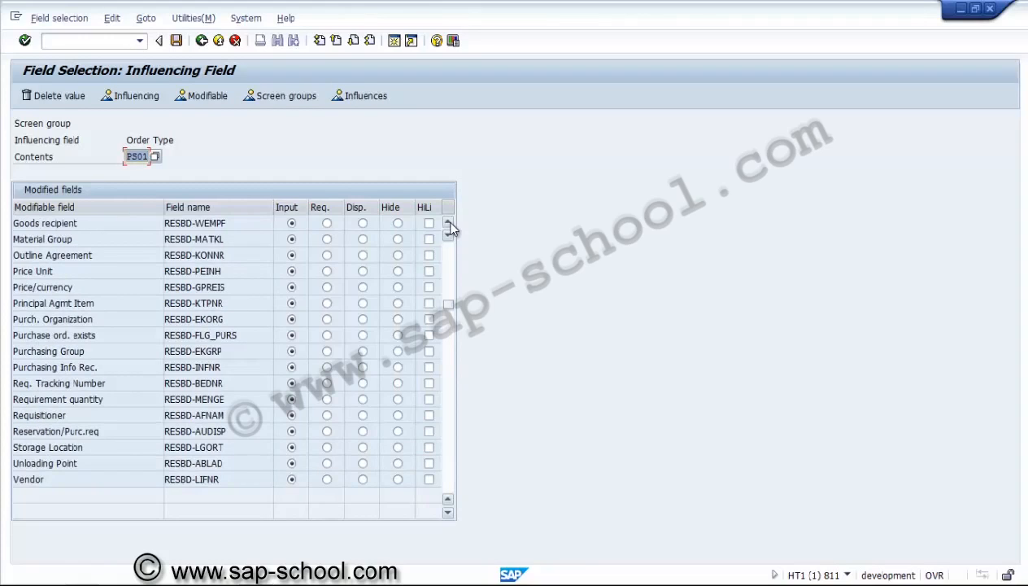
- Set the Batch and Principal Agmt Item fields to Hide for order type PS01
left_click(363, 306)
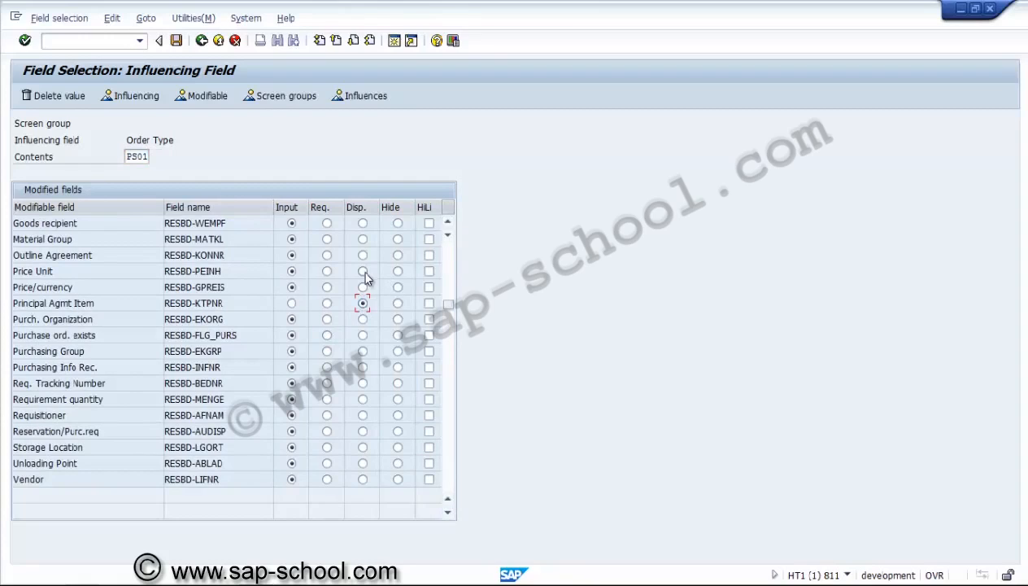
left_click(449, 226)
left_click(448, 225)
left_click(448, 225)
left_click(449, 226)
left_click(448, 226)
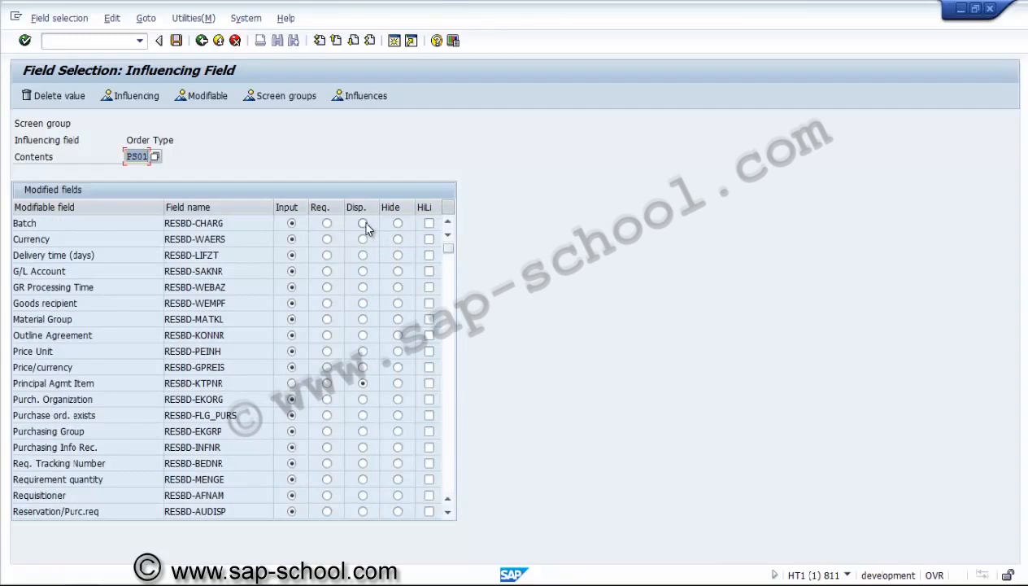
left_click(397, 224)
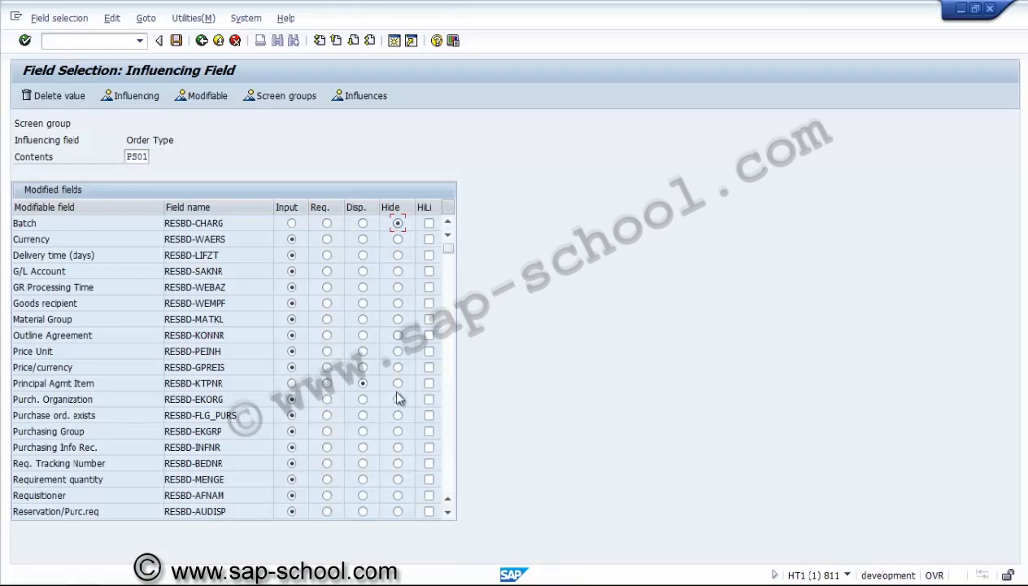
left_click(398, 385)
key("Return")
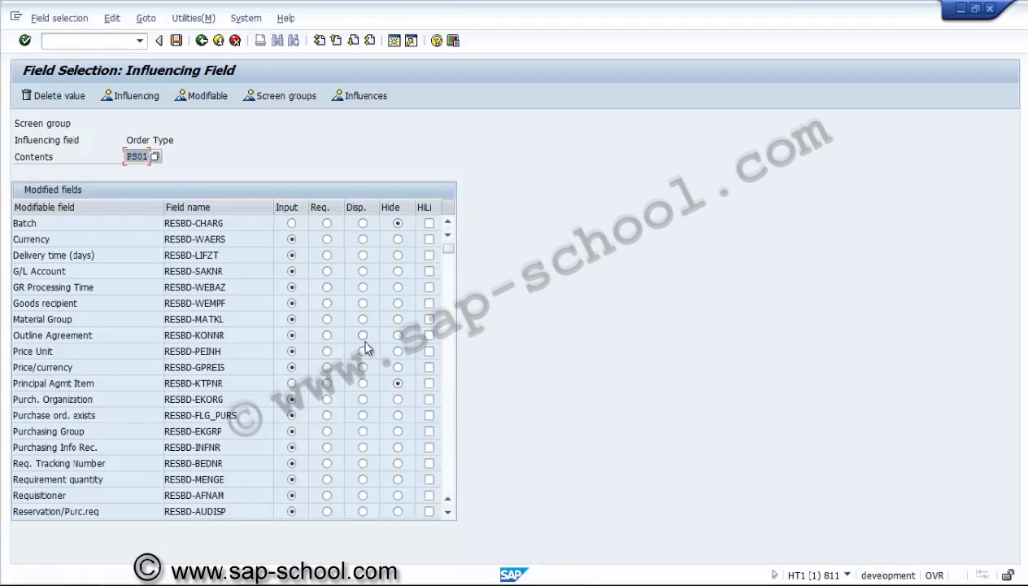
- Save the field selection in a new customizing request described as "PS - Components fields influencing"
left_click(173, 40)
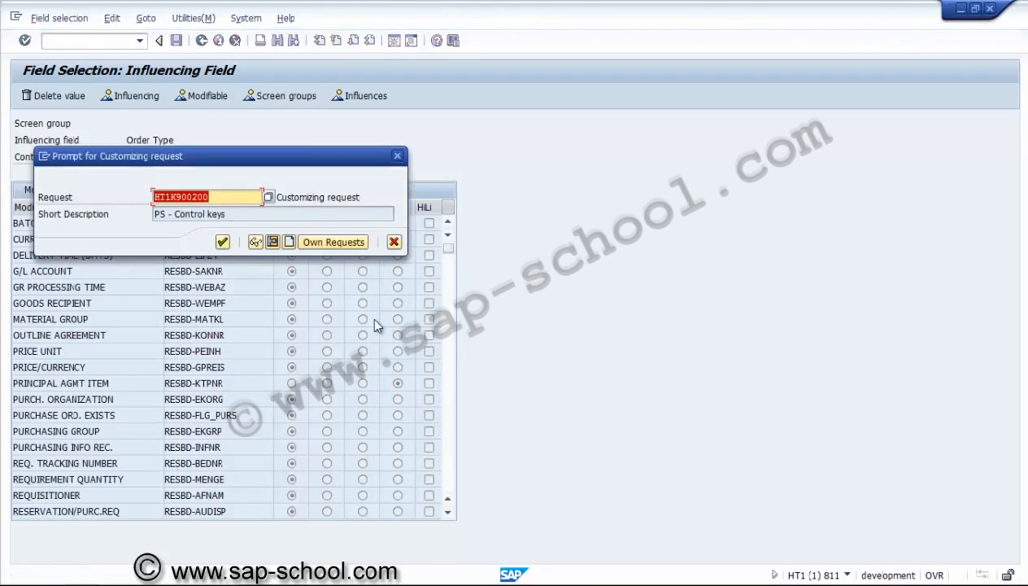
left_click(290, 242)
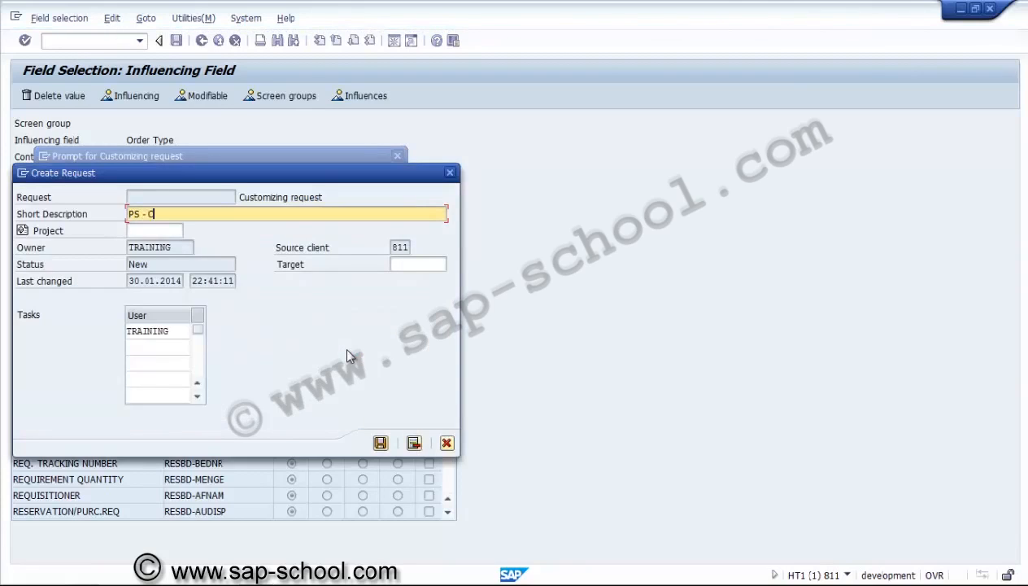
type("mponents fields inf")
type("luence")
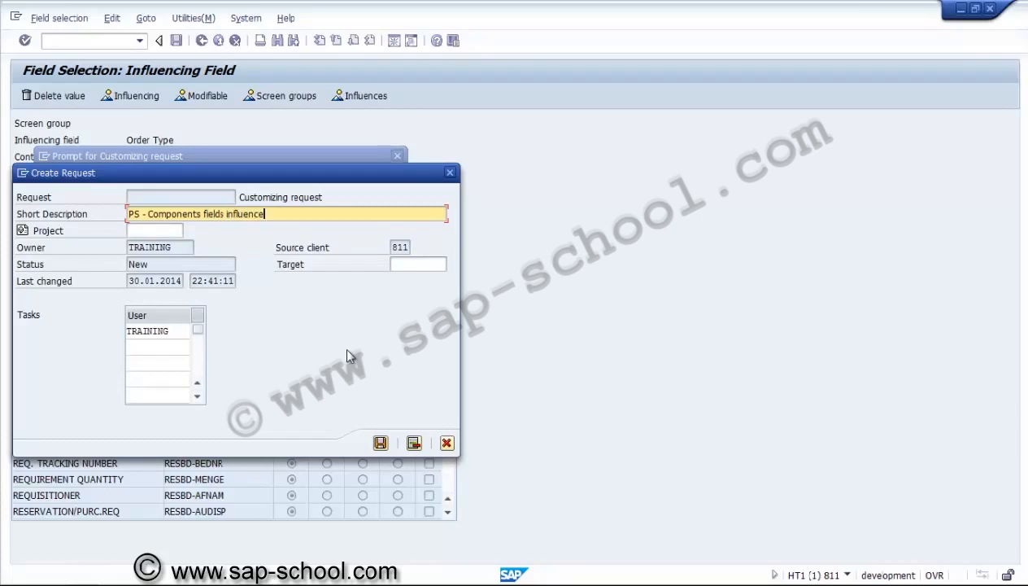
key("BackSpace")
type("ing")
left_click(380, 443)
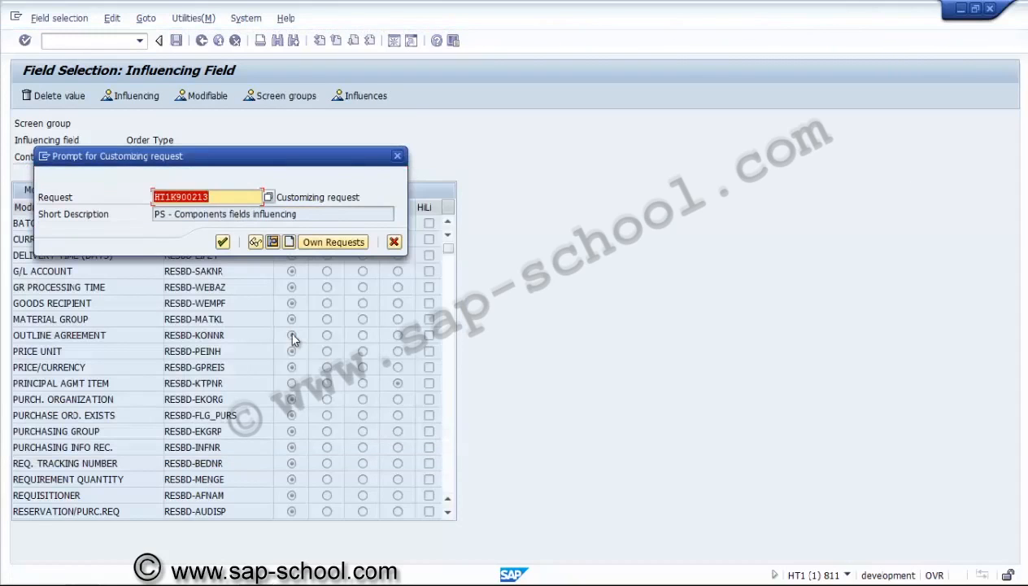
left_click(222, 242)
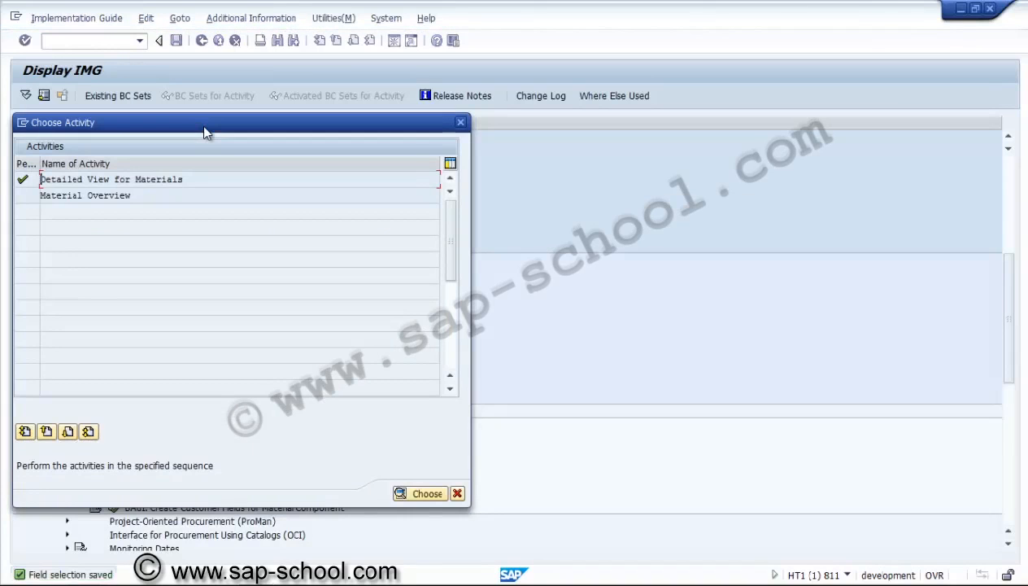
- Open the Material Overview field selection and choose Order Type PS01 as the influencing field value
double_click(111, 198)
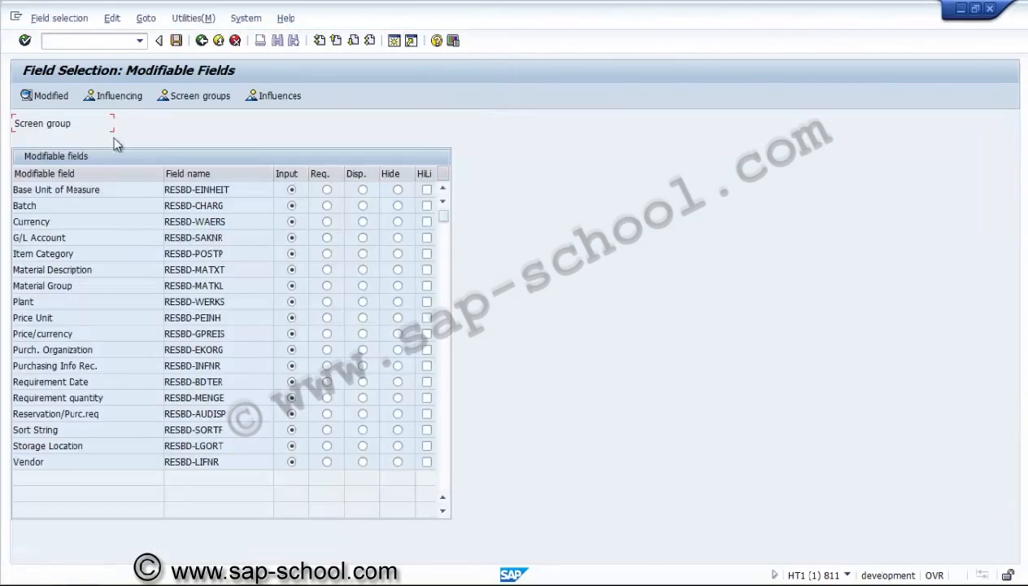
left_click(117, 95)
double_click(47, 222)
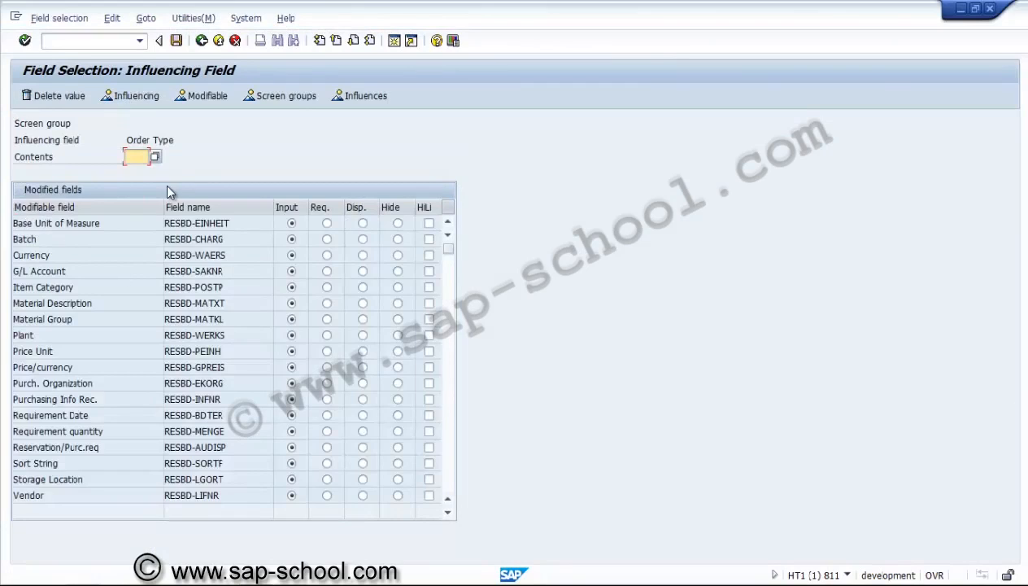
type("ps01")
key("Return")
- Set the Batch and Sort String fields to Hide in the material overview for order type PS01
left_click(398, 240)
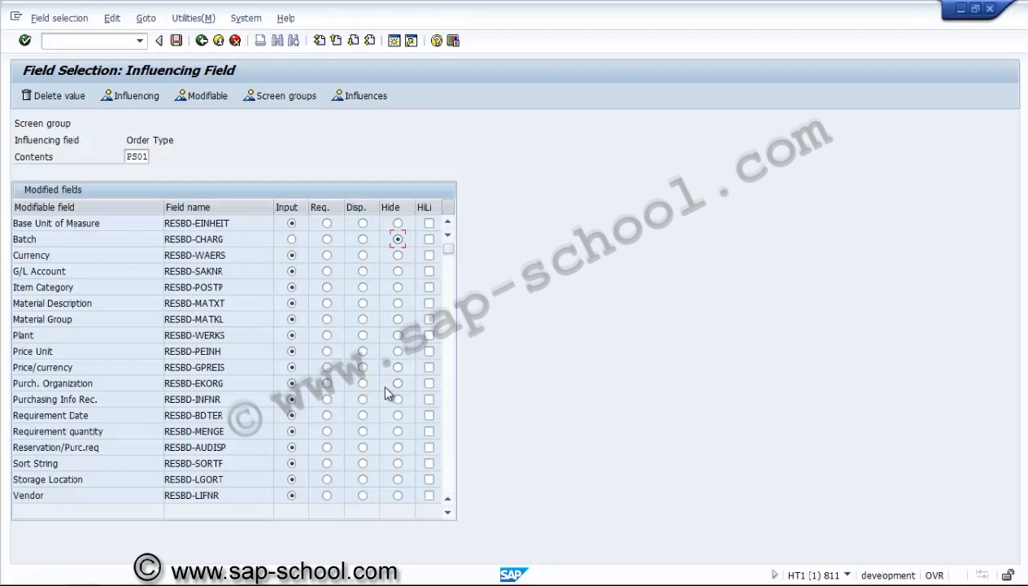
left_click(398, 463)
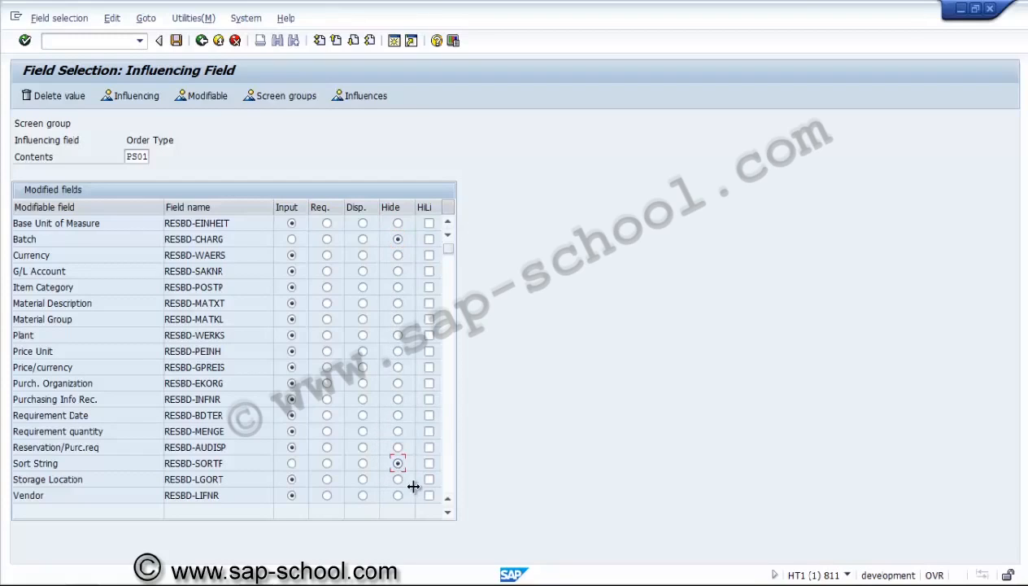
left_click(448, 515)
left_click(449, 514)
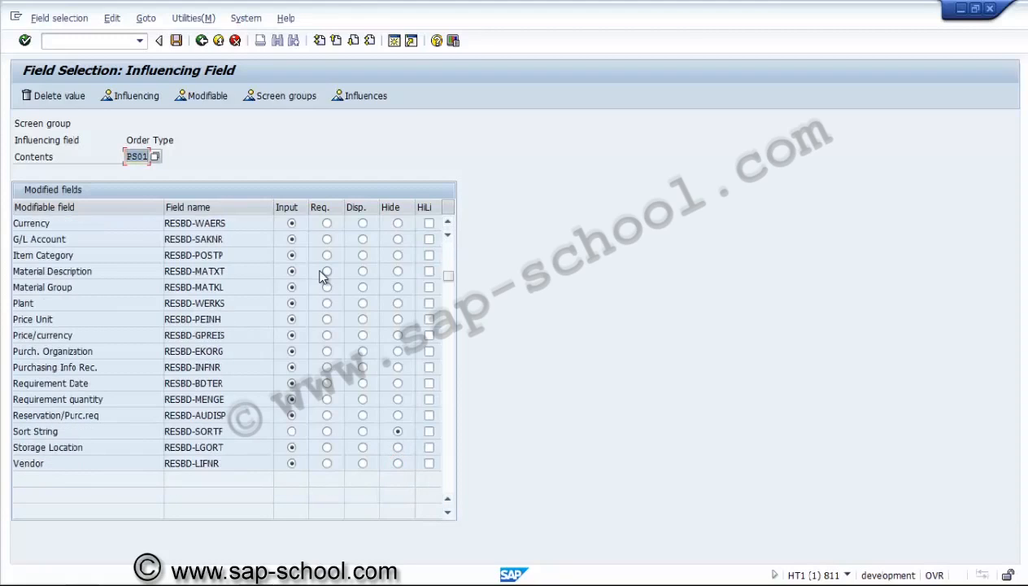
- Save the Material Overview field selection in the proposed customizing request and return to the implementation guide
left_click(177, 41)
left_click(221, 242)
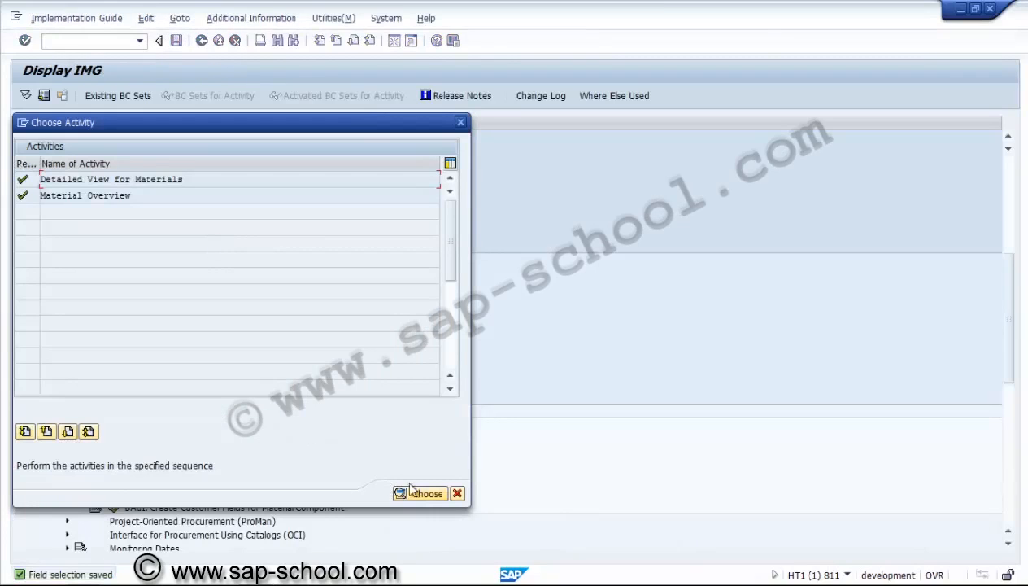
left_click(458, 494)
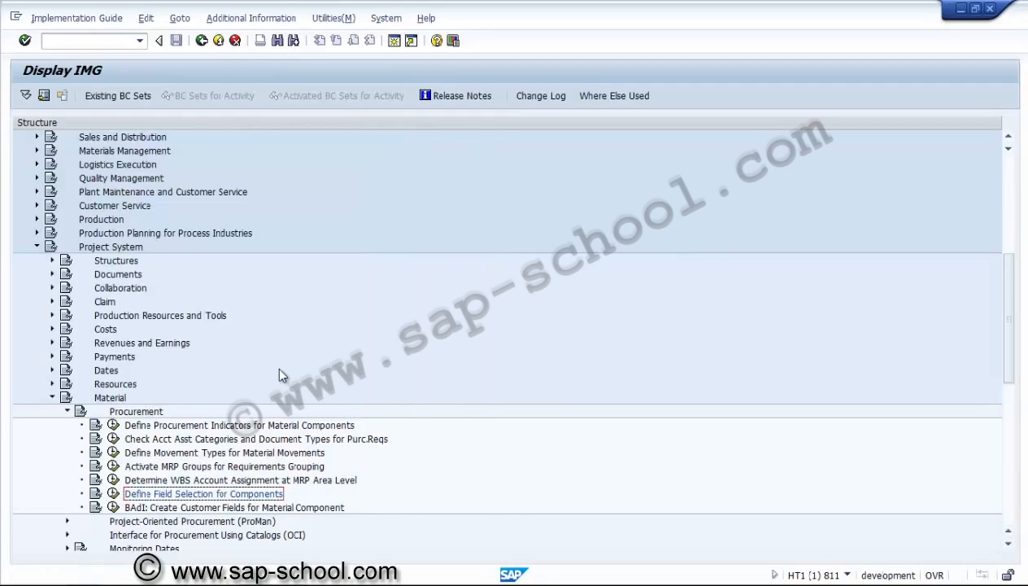
- Collapse the Procurement branch, then briefly expand and close the Monitoring Dates branch under Material
left_click(69, 411)
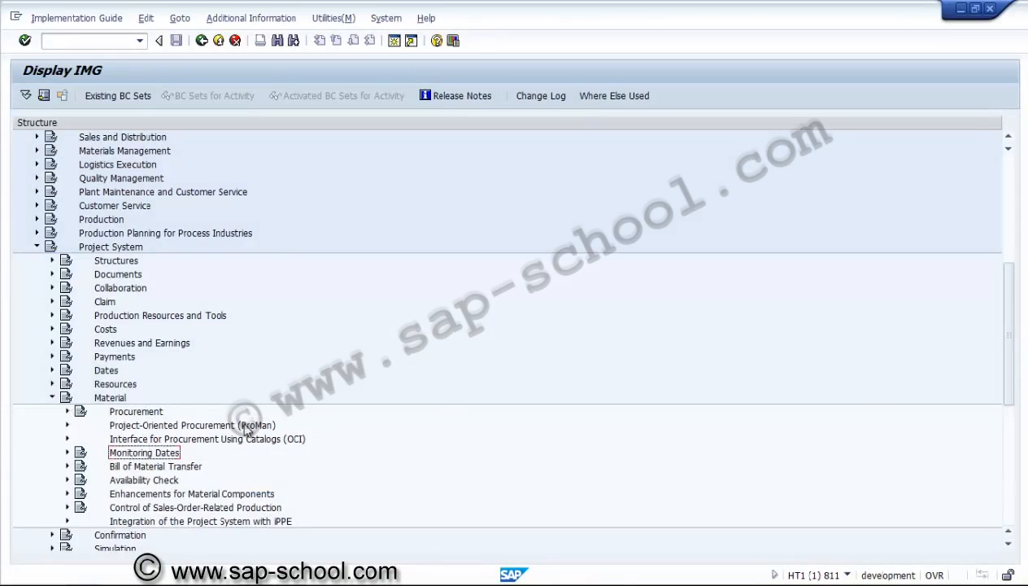
left_click(69, 452)
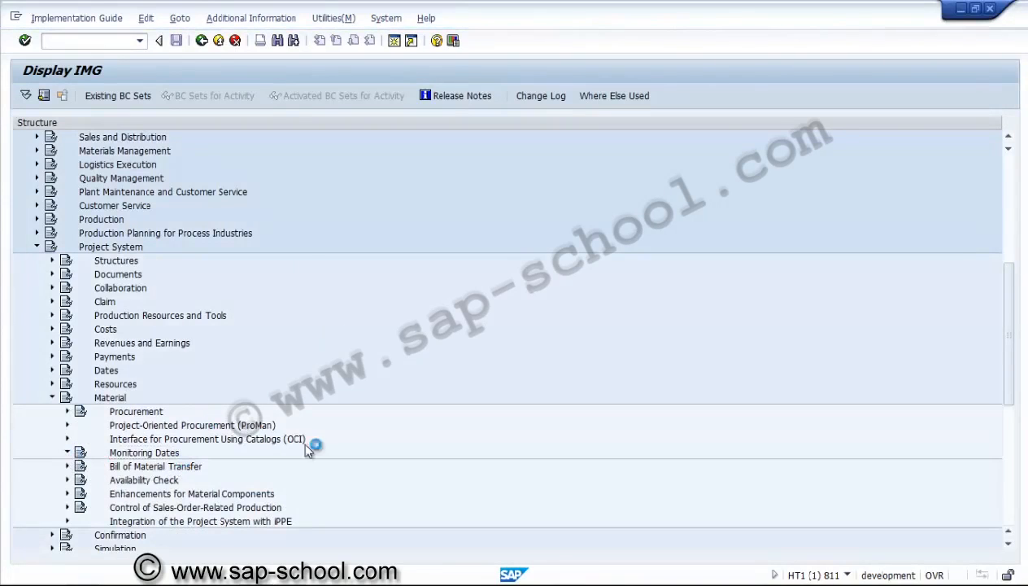
left_click(69, 454)
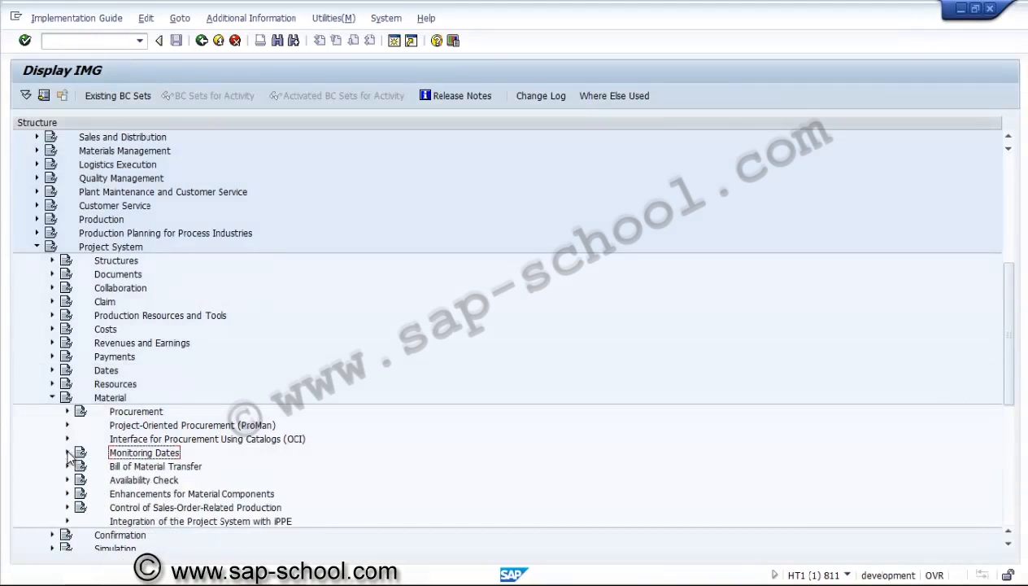
- Open the profile definition for bill of material transfer under Material and start a new profile entry
left_click(68, 467)
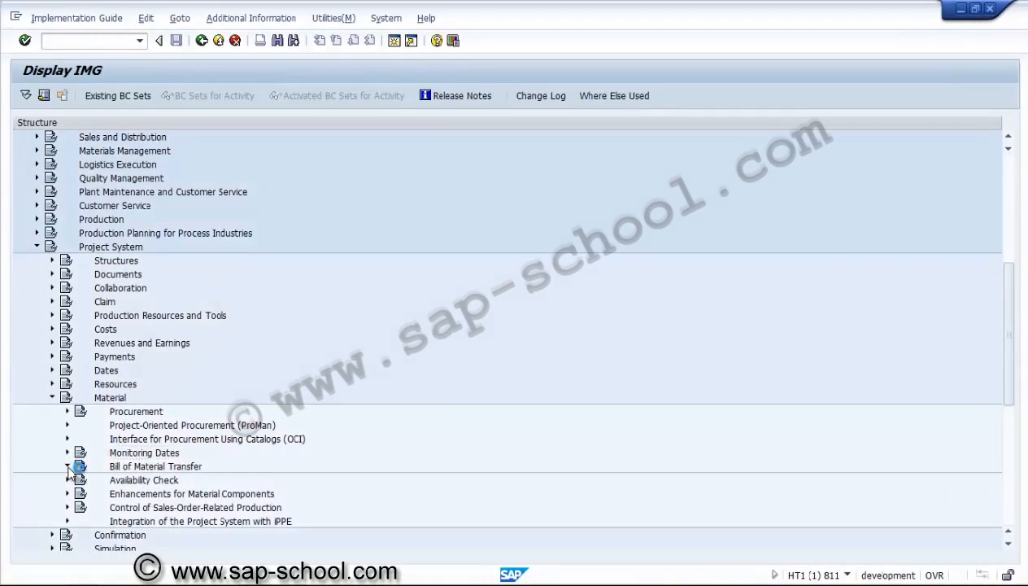
left_click(180, 483)
left_click(114, 480)
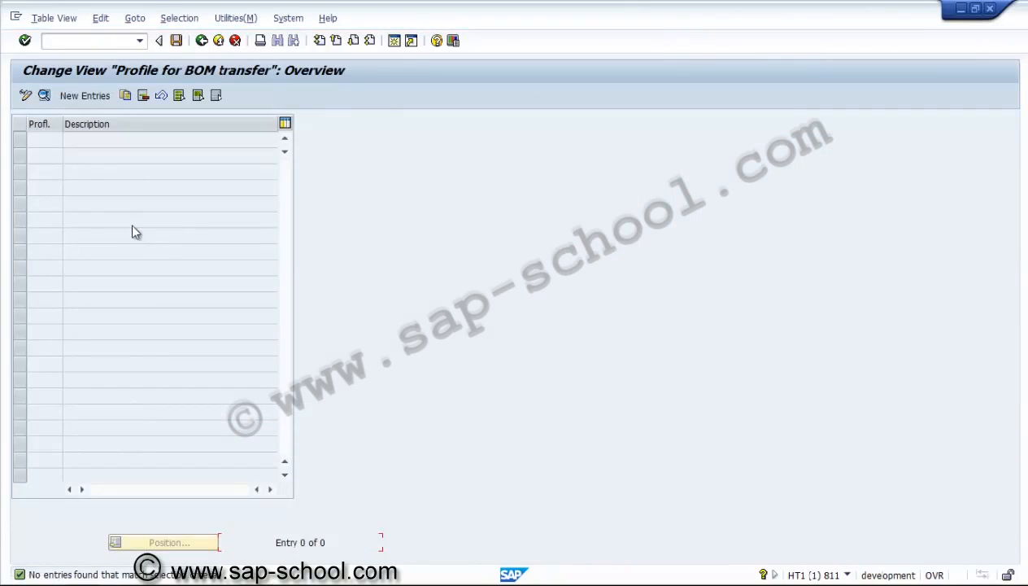
left_click(88, 97)
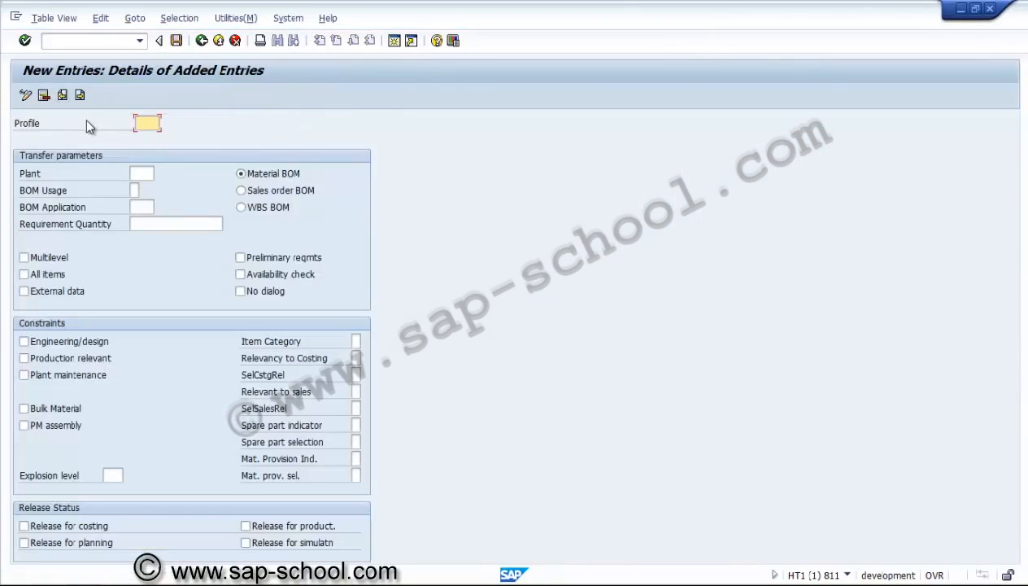
- Examine the Plant field and the available BOM Usage values in the new profile's transfer parameters without choosing one
left_click(140, 173)
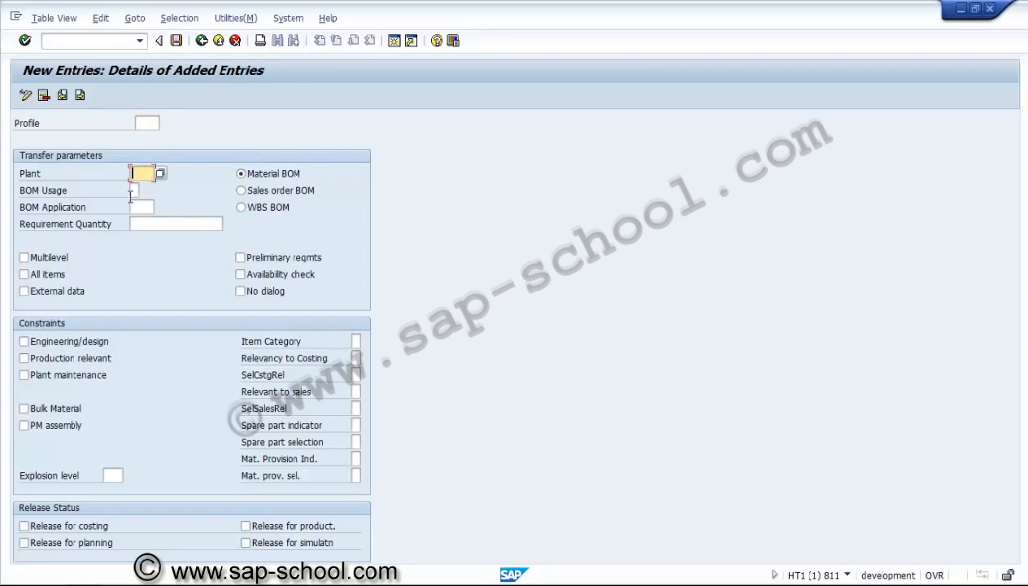
left_click(135, 190)
left_click(144, 192)
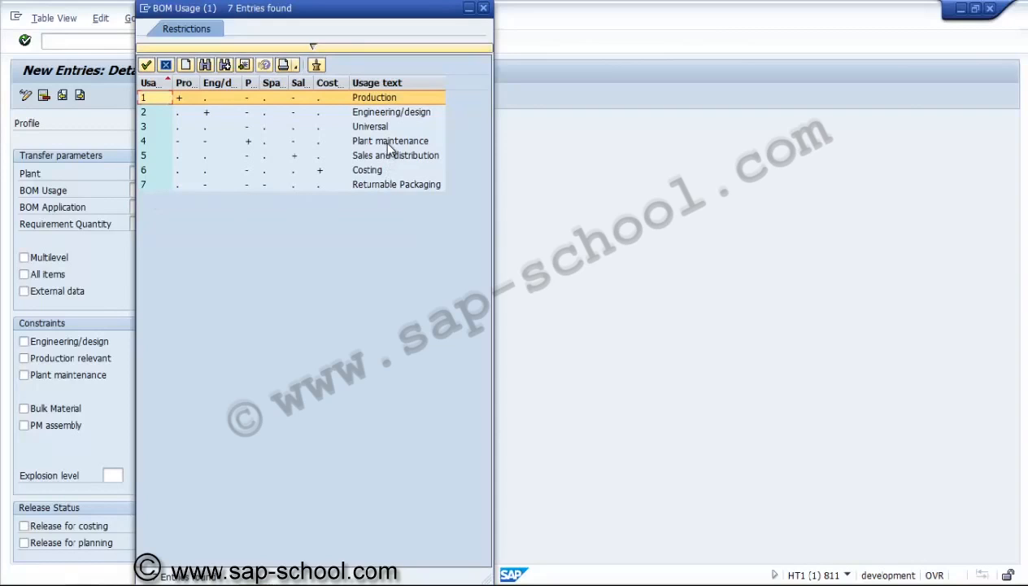
left_click(390, 115)
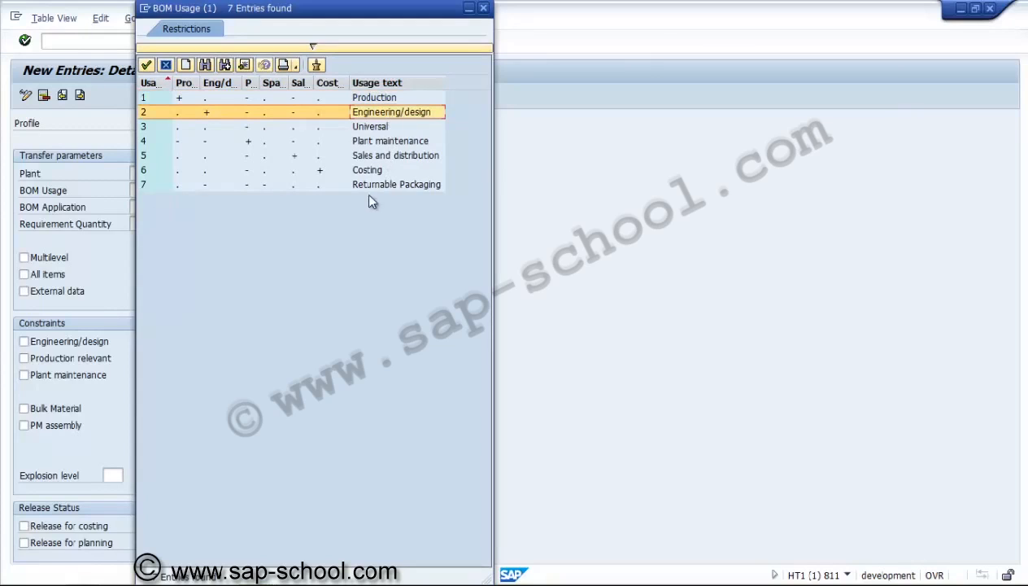
left_click(483, 8)
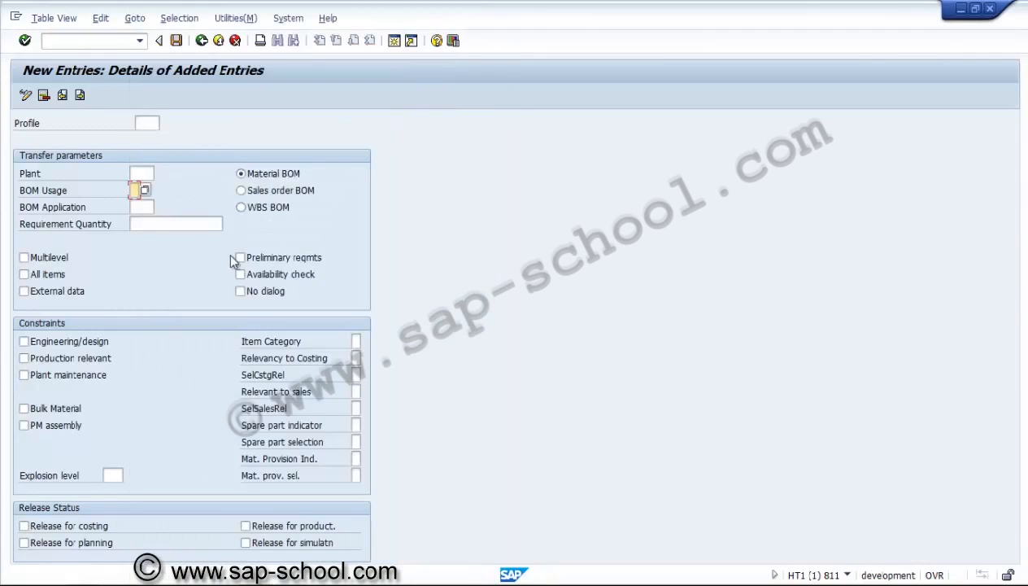
- Examine the available BOM Application values and the Requirement Quantity field without entering anything
left_click(146, 207)
left_click(160, 210)
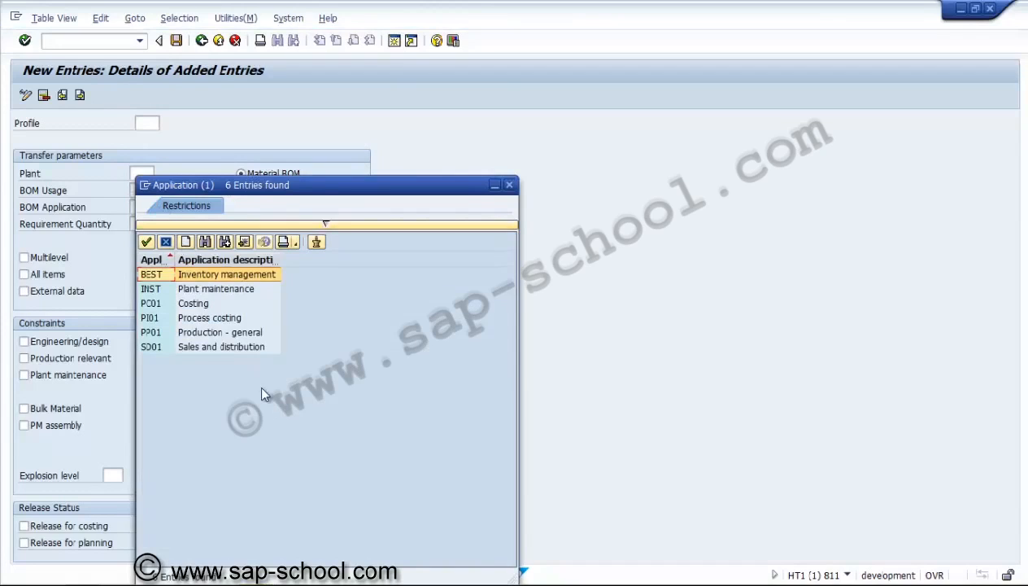
left_click(233, 289)
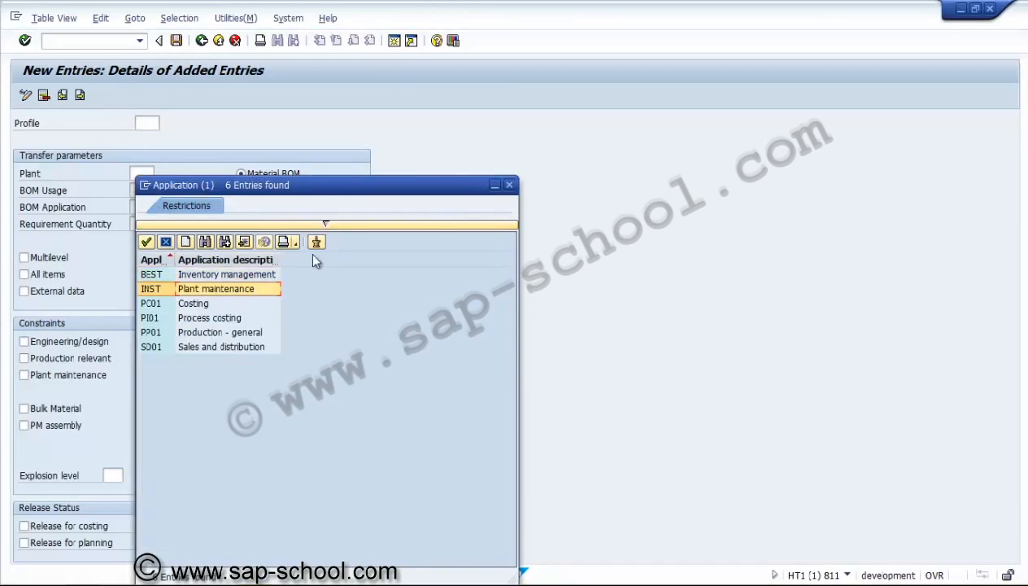
left_click(509, 186)
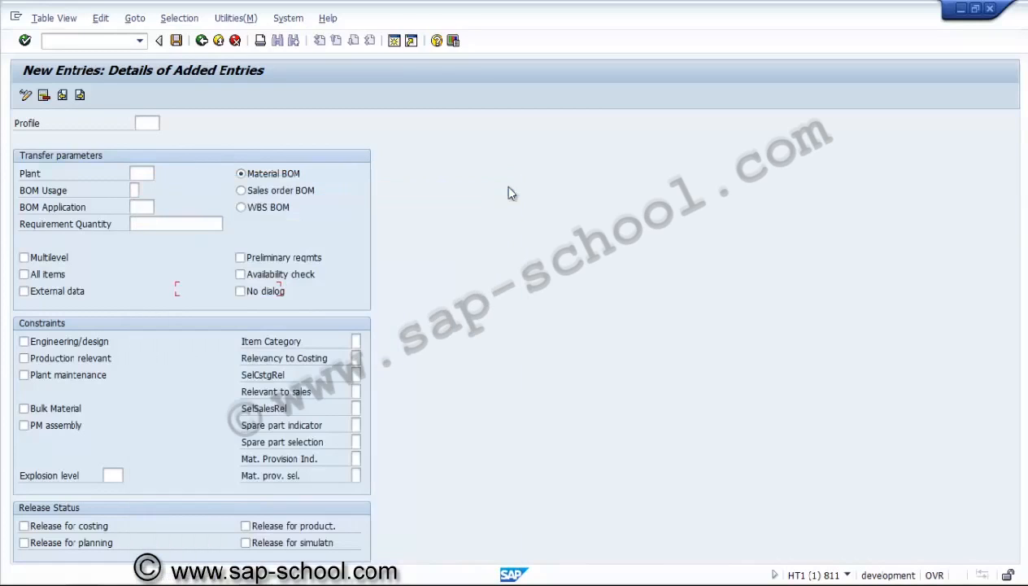
left_click(205, 224)
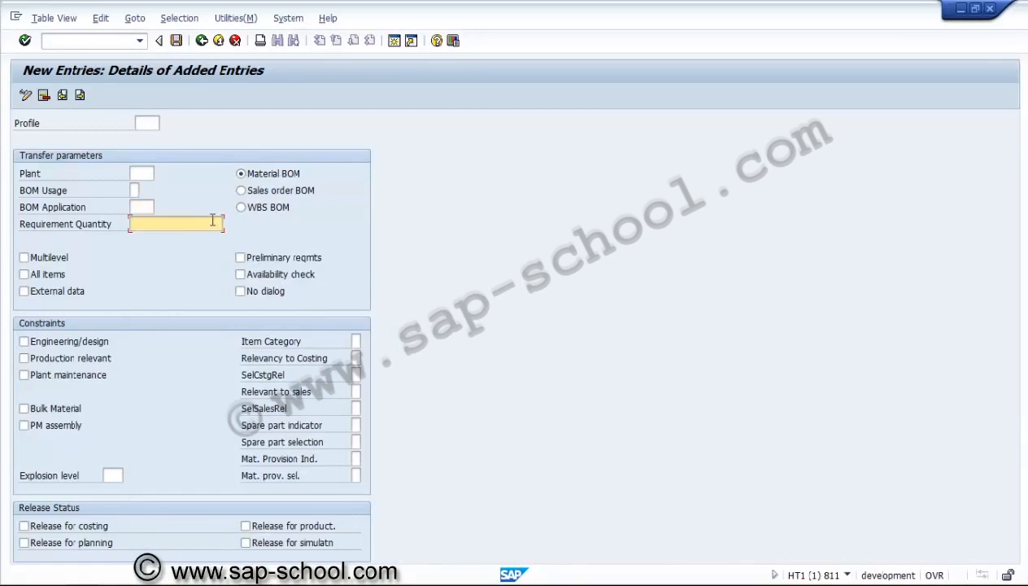
- Try the WBS BOM option, return to Material BOM, and review the Multilevel, Preliminary reqmts and Plant maintenance checkboxes
left_click(262, 208)
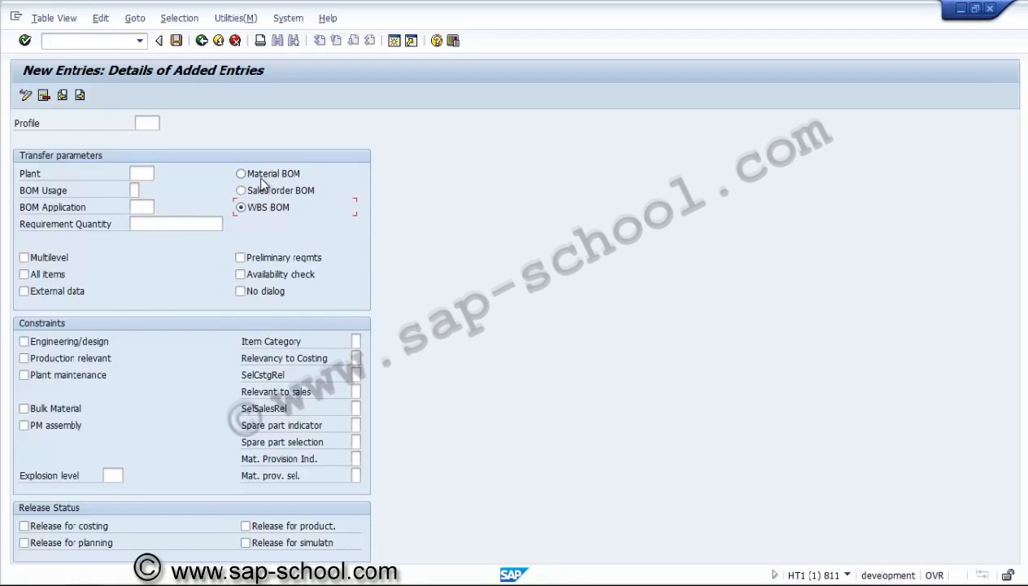
left_click(262, 178)
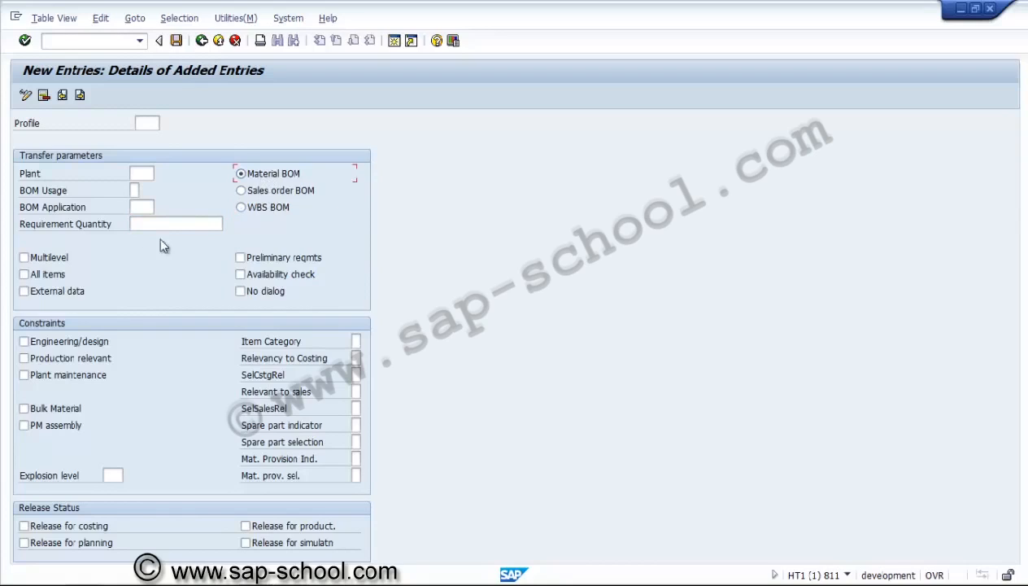
left_click(56, 259)
left_click(264, 262)
left_click(89, 376)
left_click(89, 375)
- Examine the possible values for Item Category and Relevancy to Costing in the profile constraints without choosing any
left_click(356, 342)
left_click(366, 342)
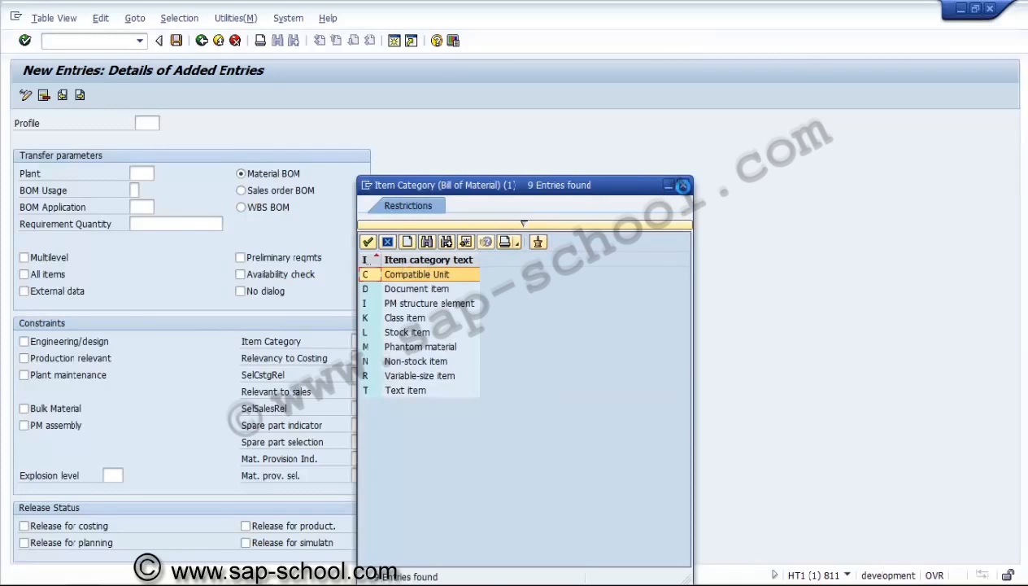
left_click(682, 185)
left_click(355, 358)
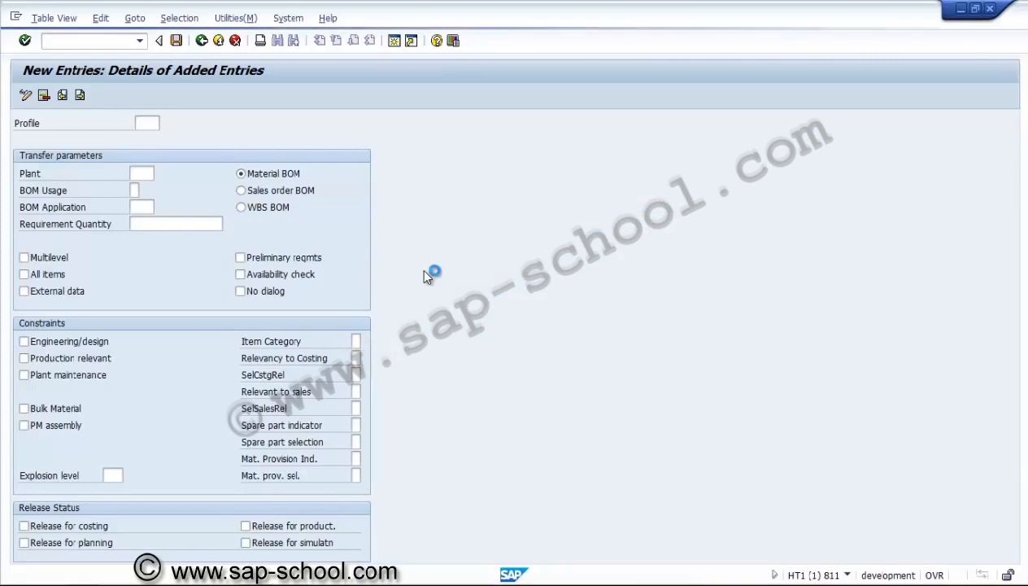
key("F4")
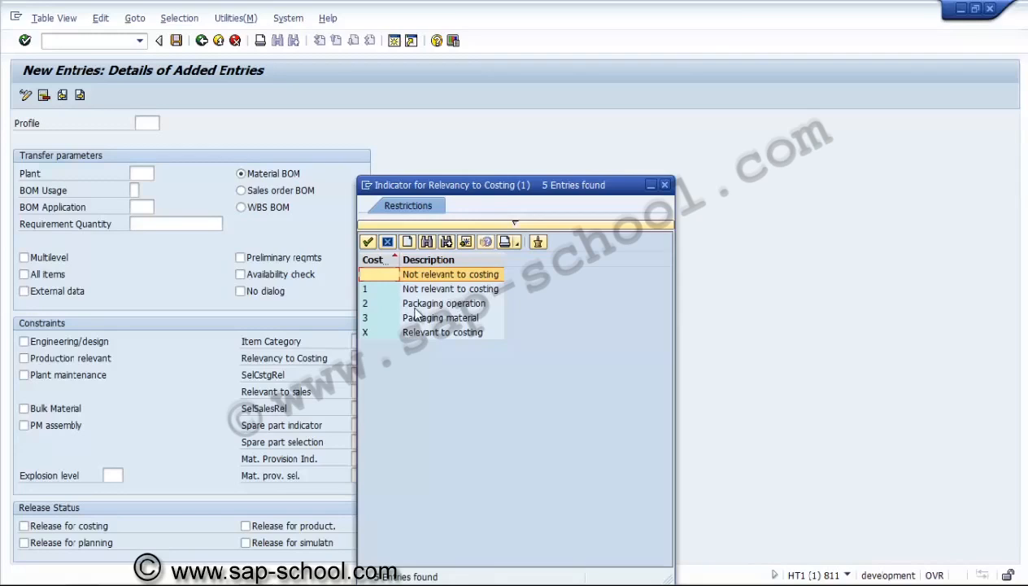
left_click(459, 335)
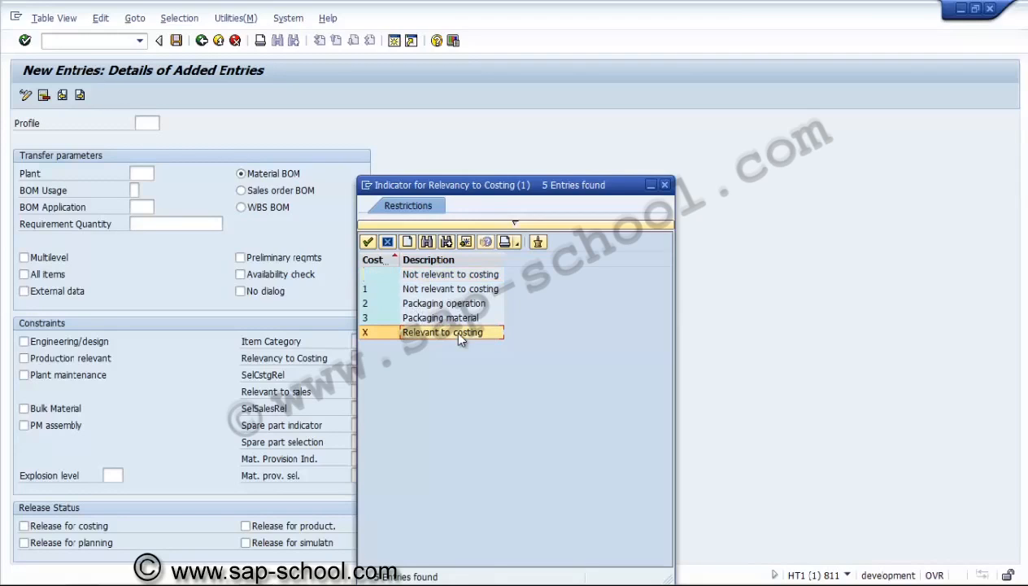
left_click(667, 184)
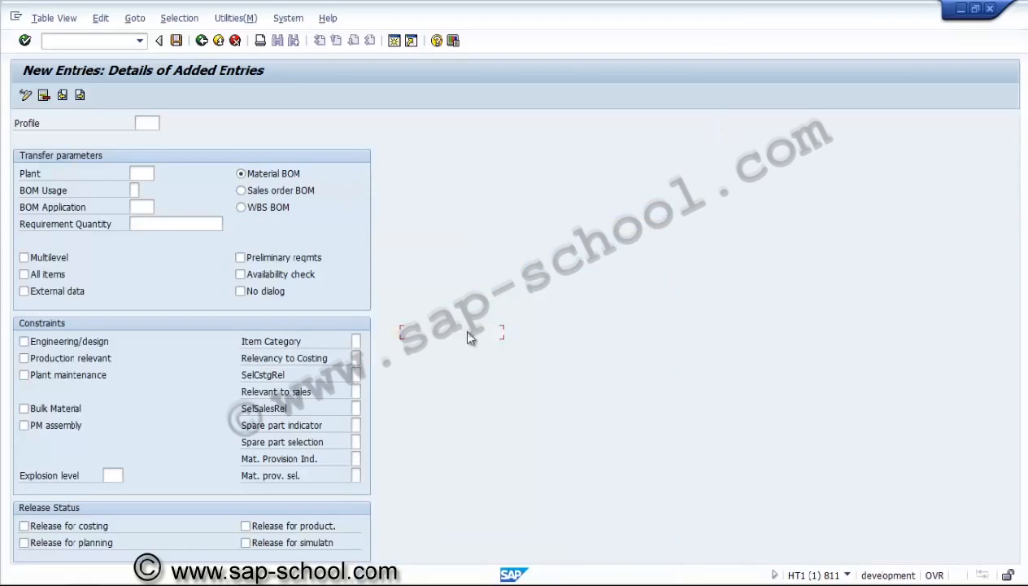
- Review the sales relevance and spare part indicator fields, discard the new BOM transfer profile and return to the implementation guide
left_click(356, 393)
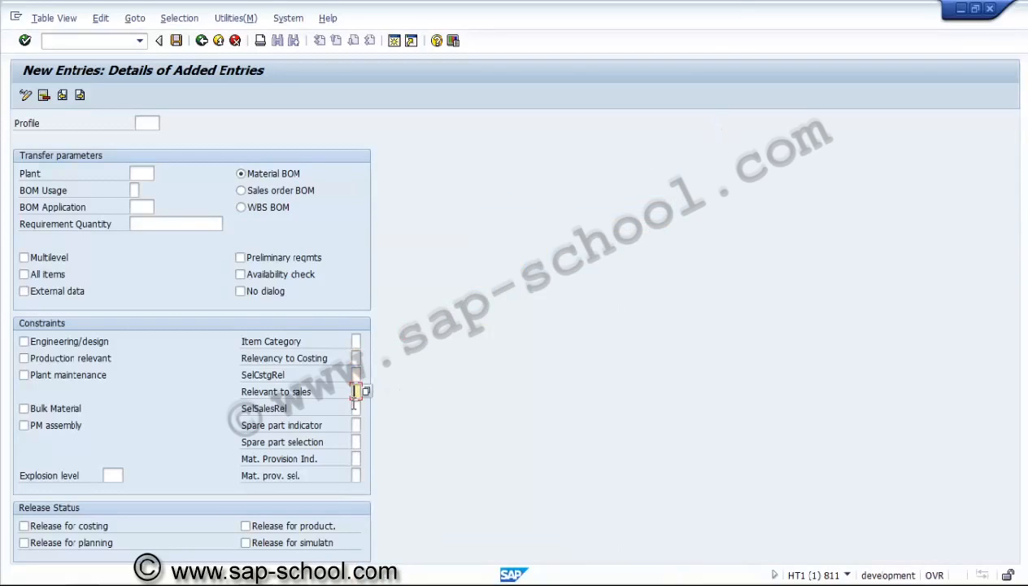
left_click(355, 407)
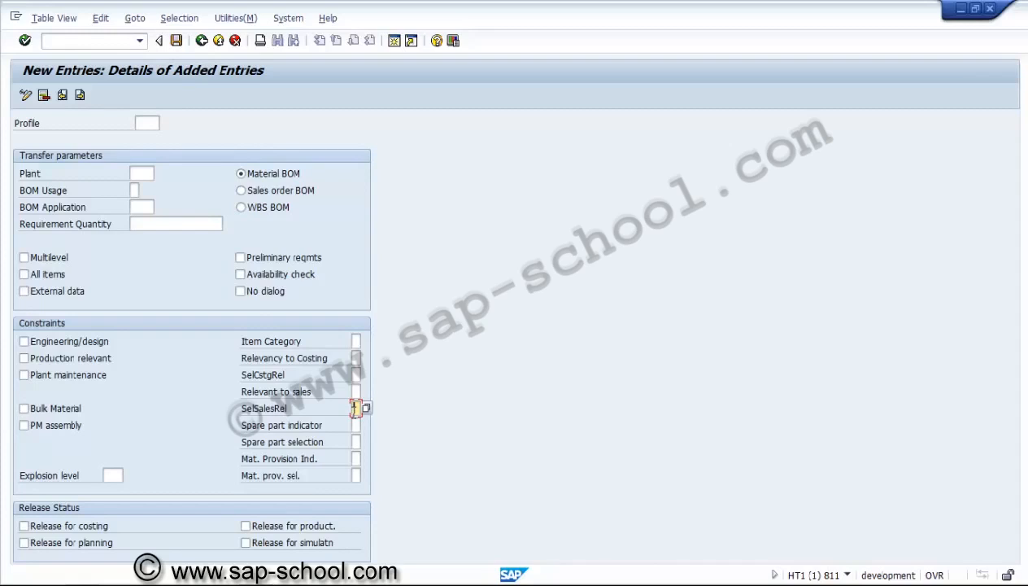
left_click(356, 425)
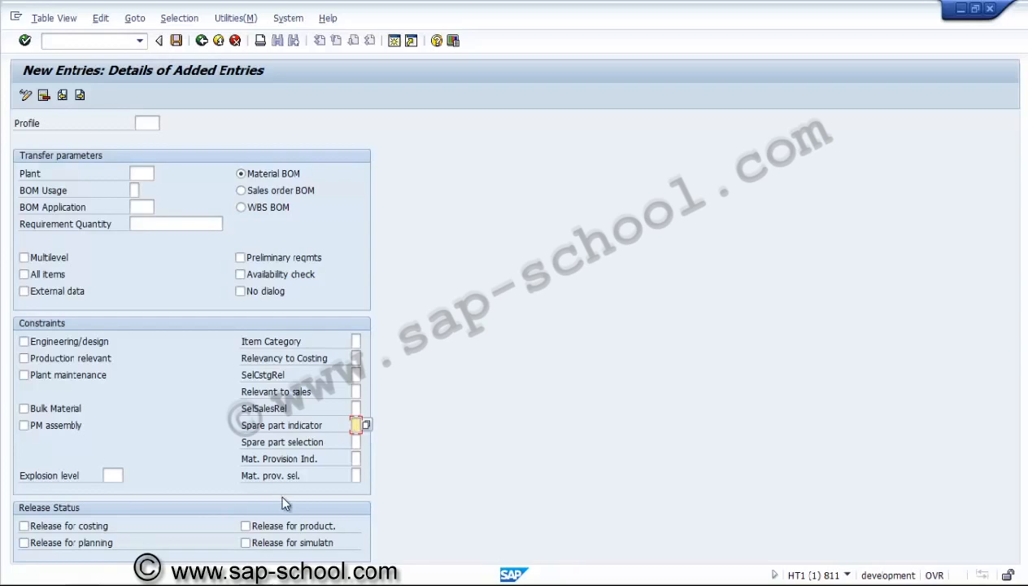
left_click(201, 41)
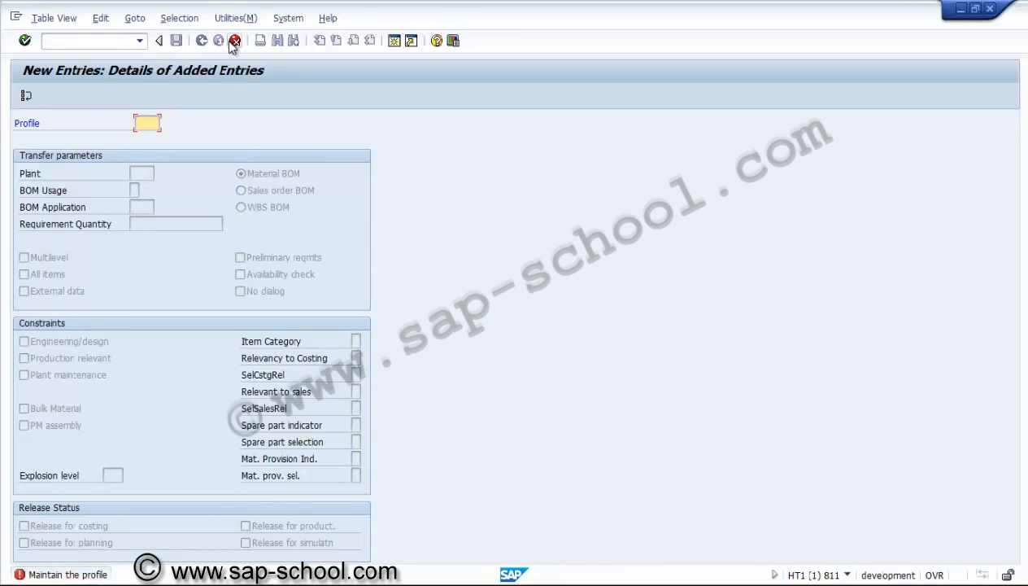
left_click(235, 40)
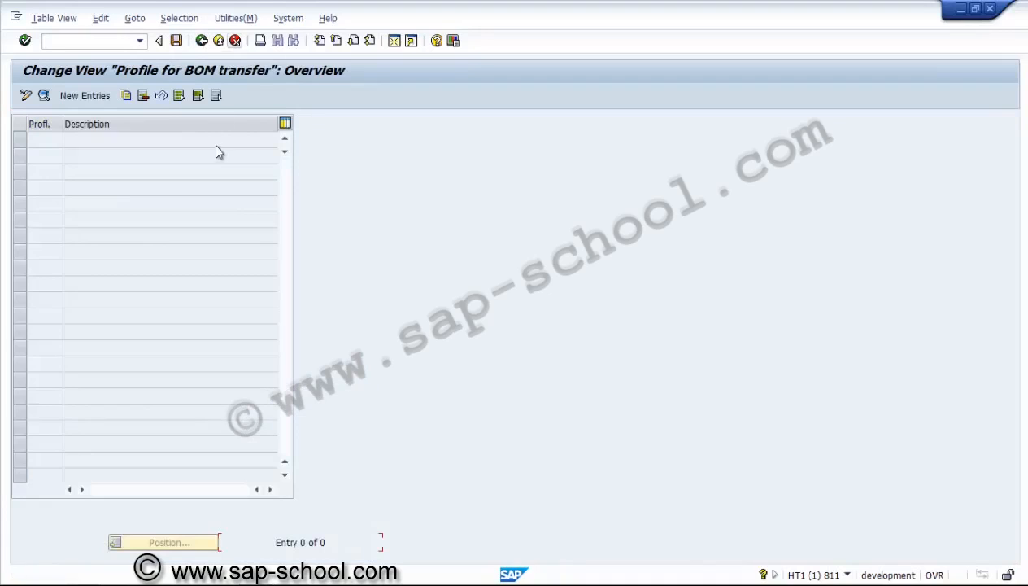
left_click(201, 41)
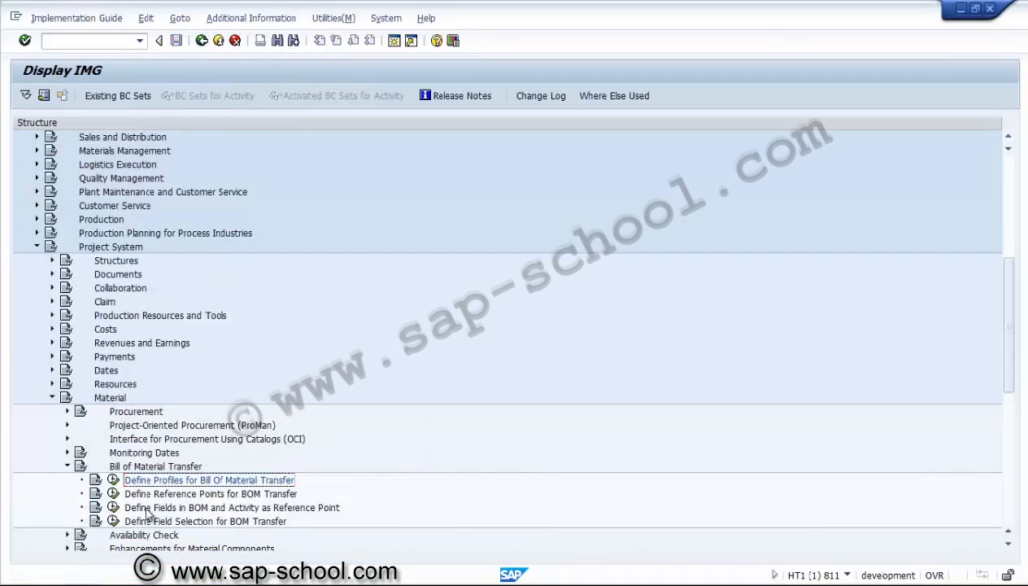
- View a blank new-entries table for BOM transfer reference points and return to the implementation guide without adding any
left_click(114, 495)
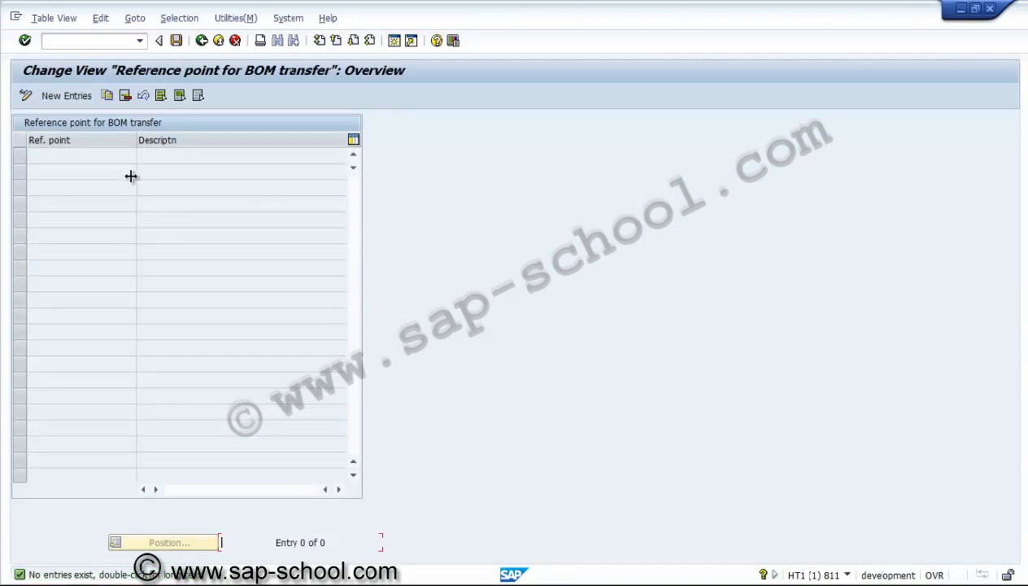
left_click(81, 95)
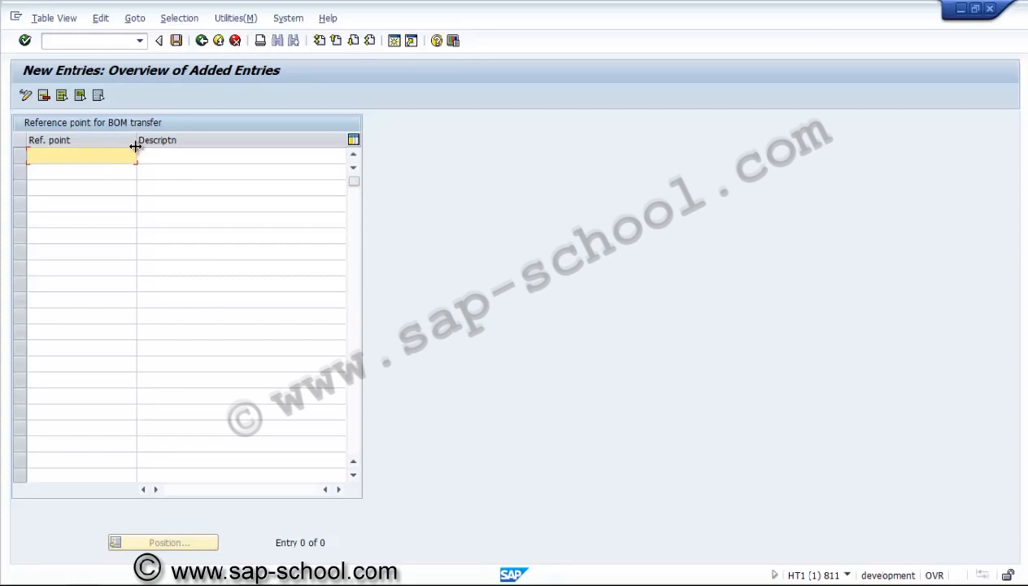
left_click(200, 41)
left_click(233, 40)
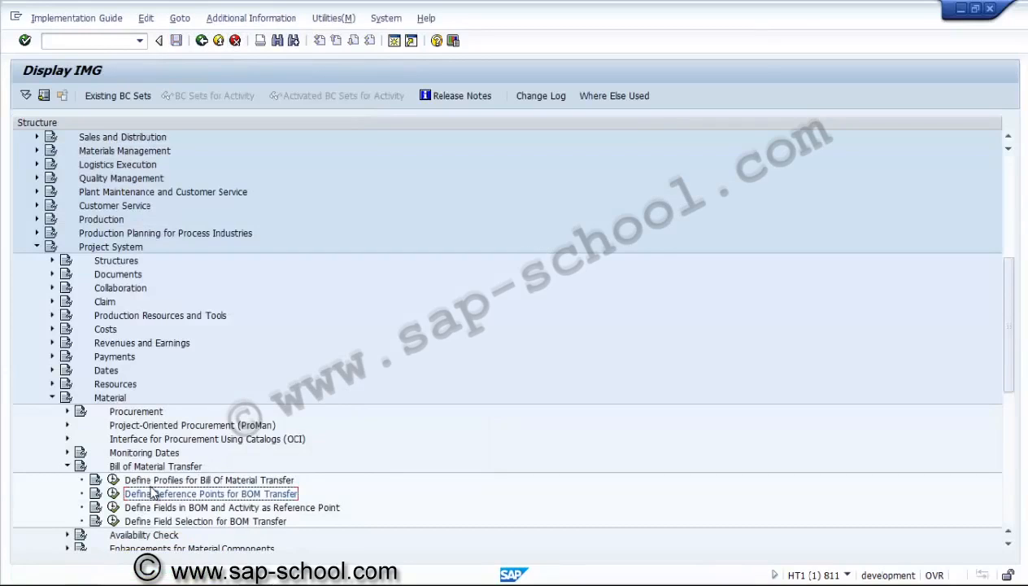
- Review the checking rules under Availability Check, locate the PS project system rule and return to the implementation guide
left_click(67, 467)
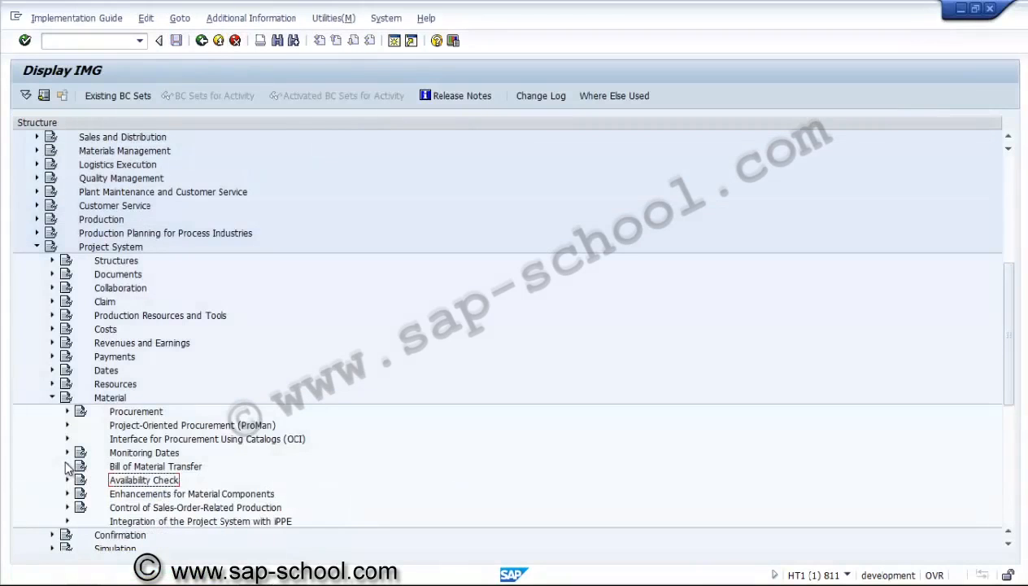
left_click(67, 480)
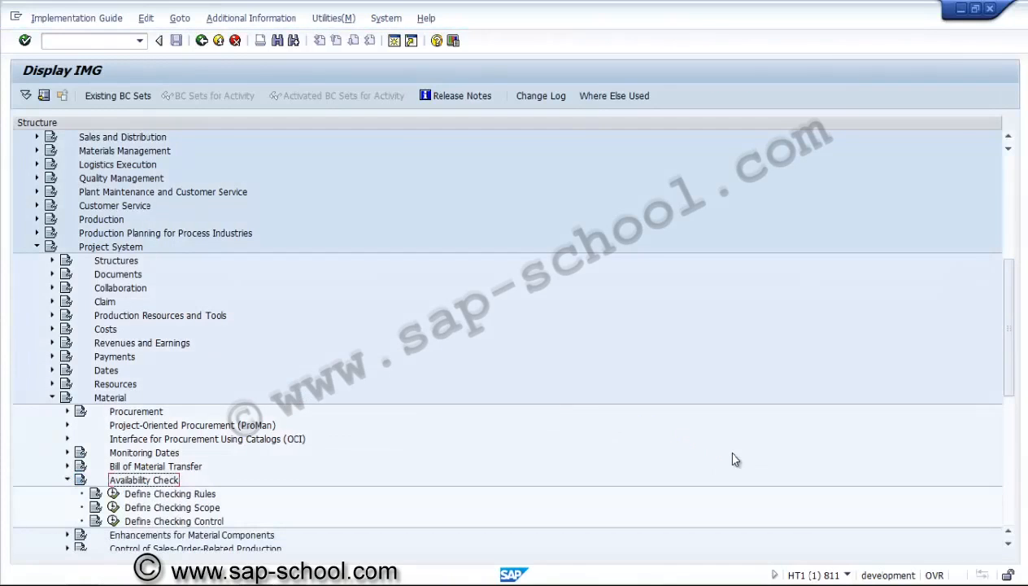
left_click(114, 494)
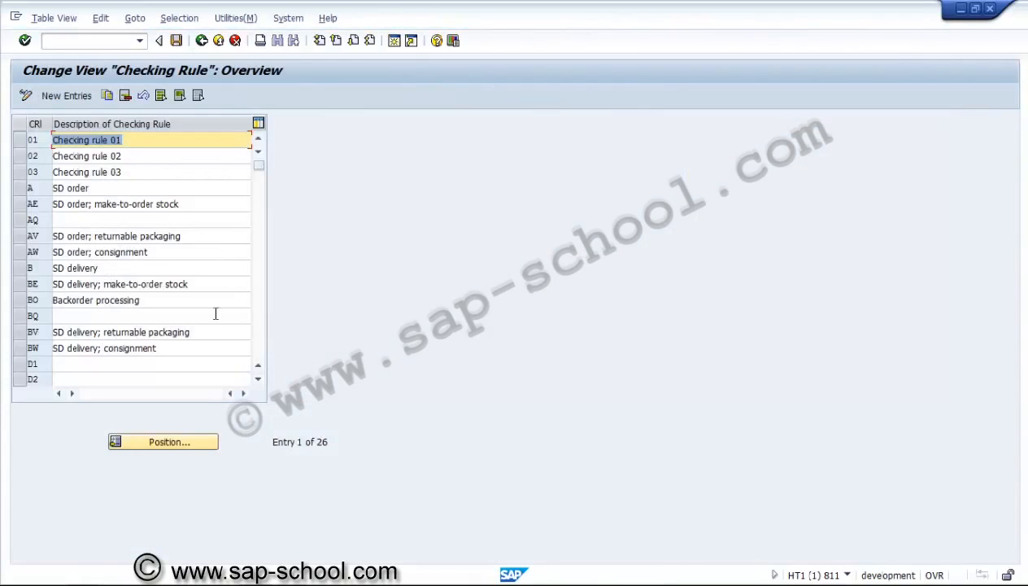
left_click(258, 332)
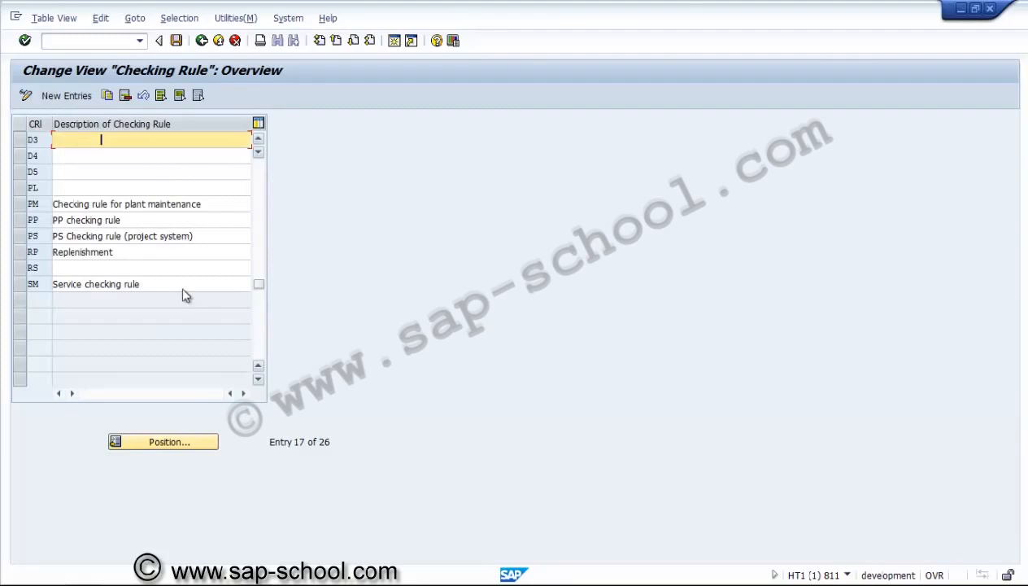
left_click(21, 238)
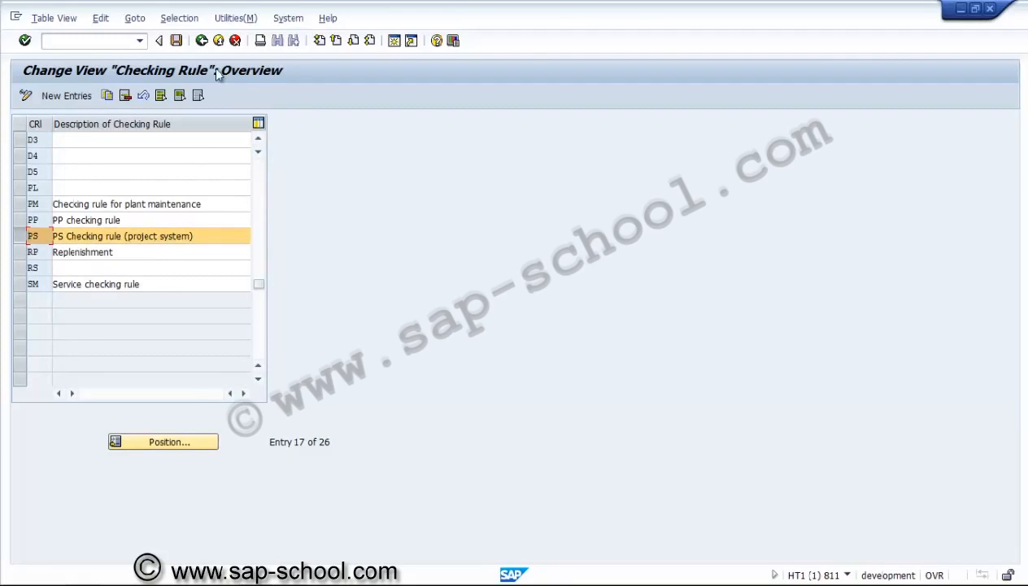
left_click(202, 41)
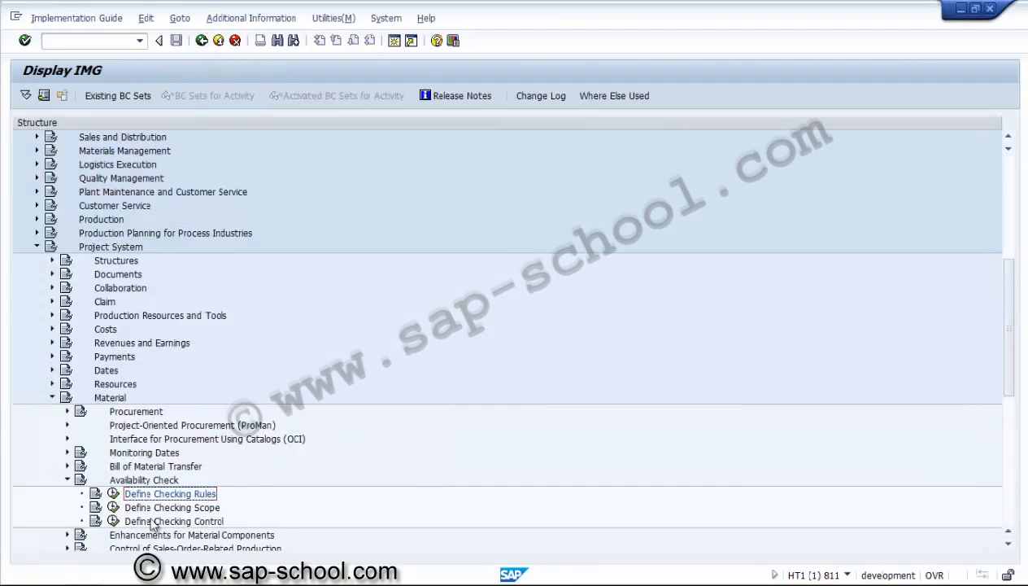
- Open Define Checking Scope, review the details of the PS checking rule for daily requirements (availability check 01) and return to the overview
left_click(114, 508)
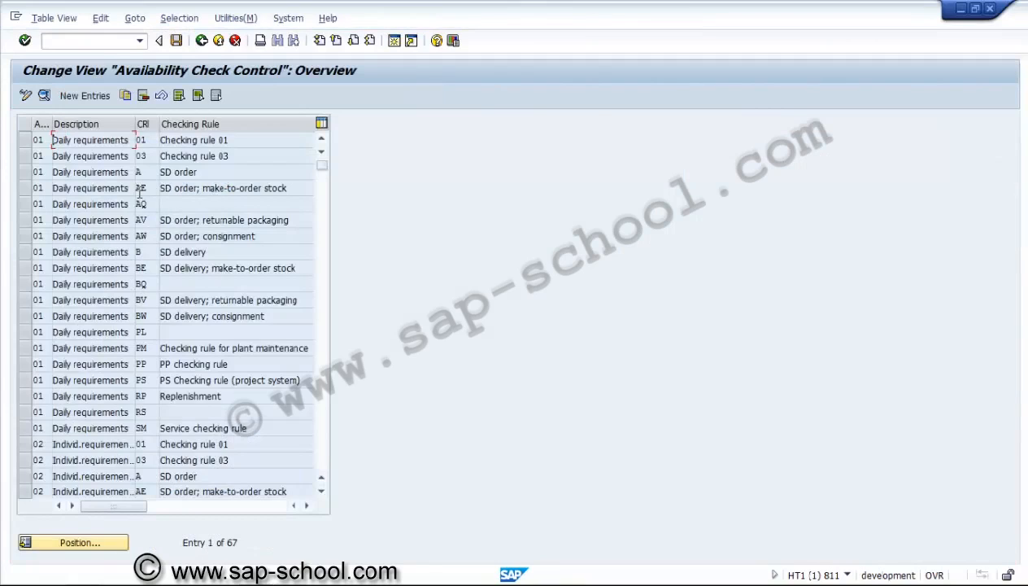
left_click(149, 141)
left_click(25, 386)
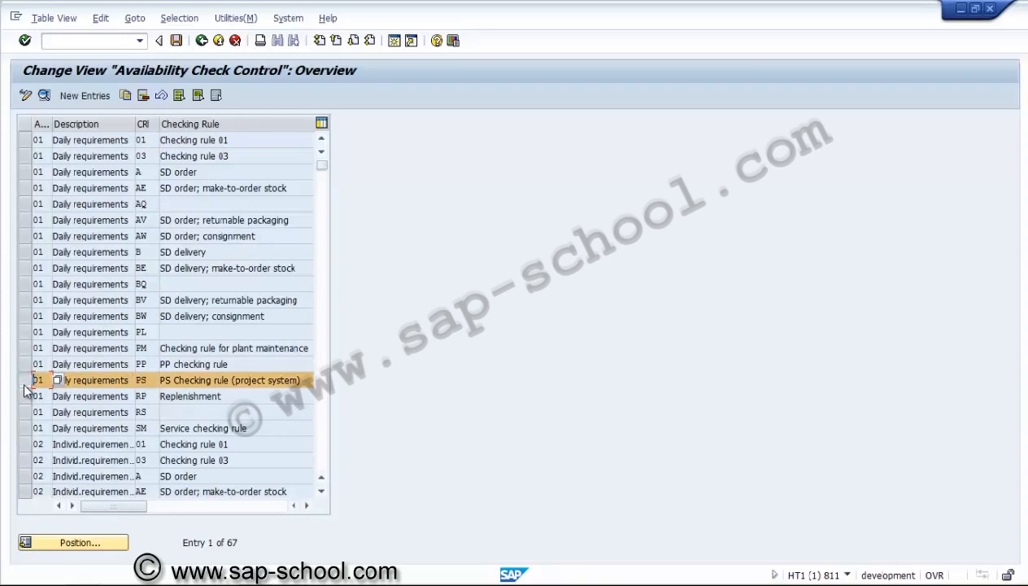
left_click(44, 96)
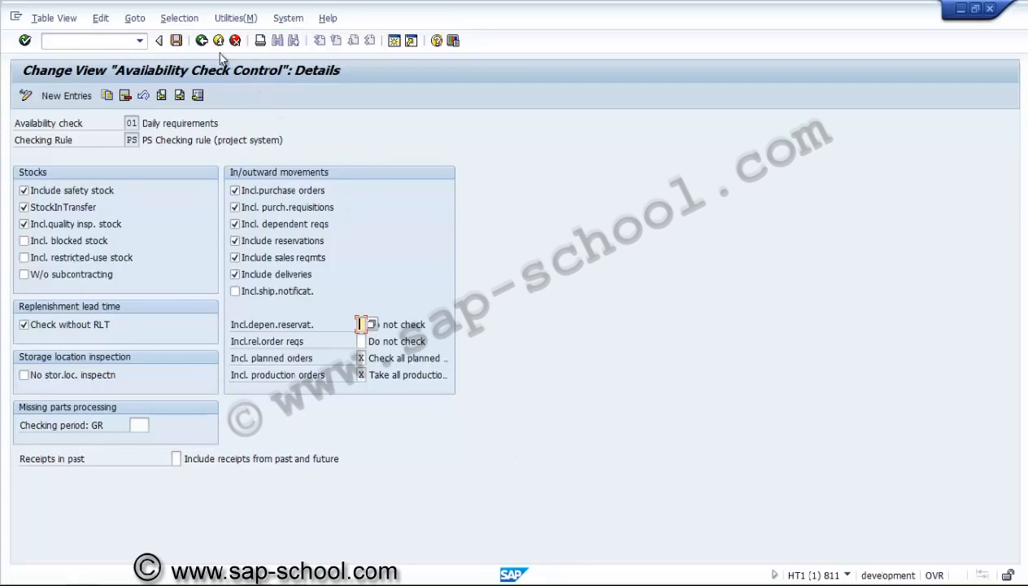
left_click(201, 45)
left_click(27, 382)
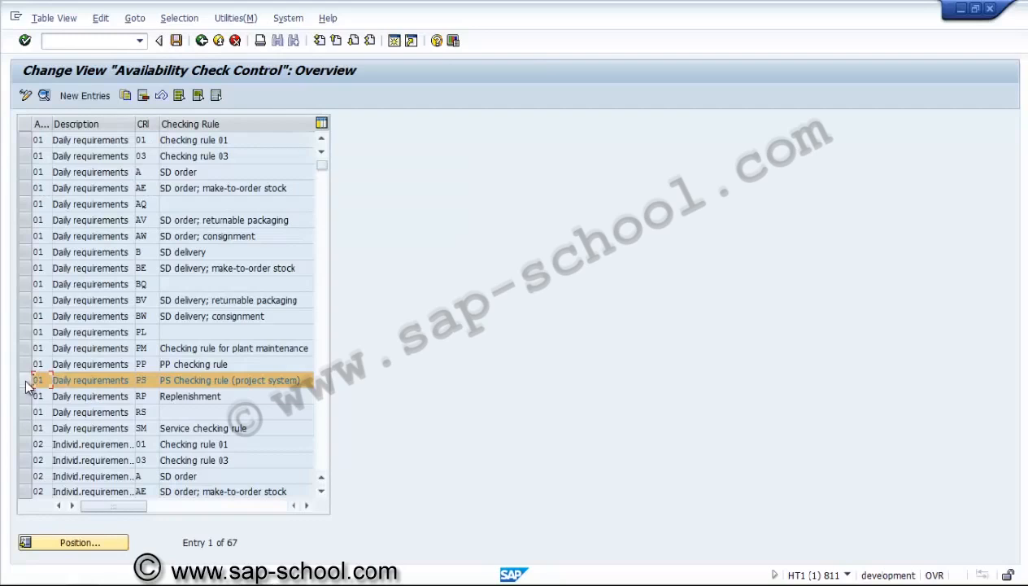
- Review the scope details of the PS checking rule for individual requirements (availability check 02) and return to the implementation guide
left_click(322, 457)
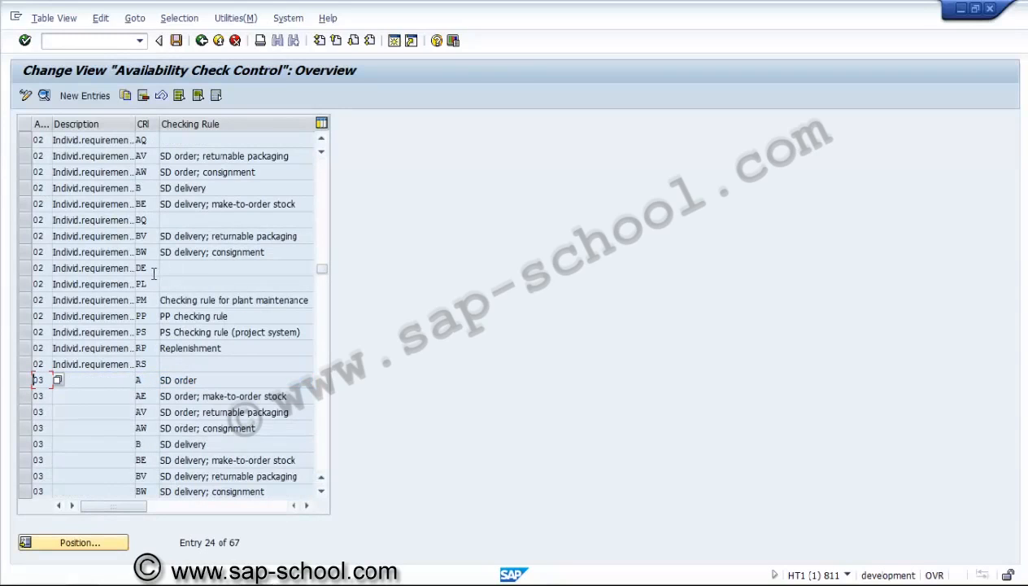
left_click(113, 319)
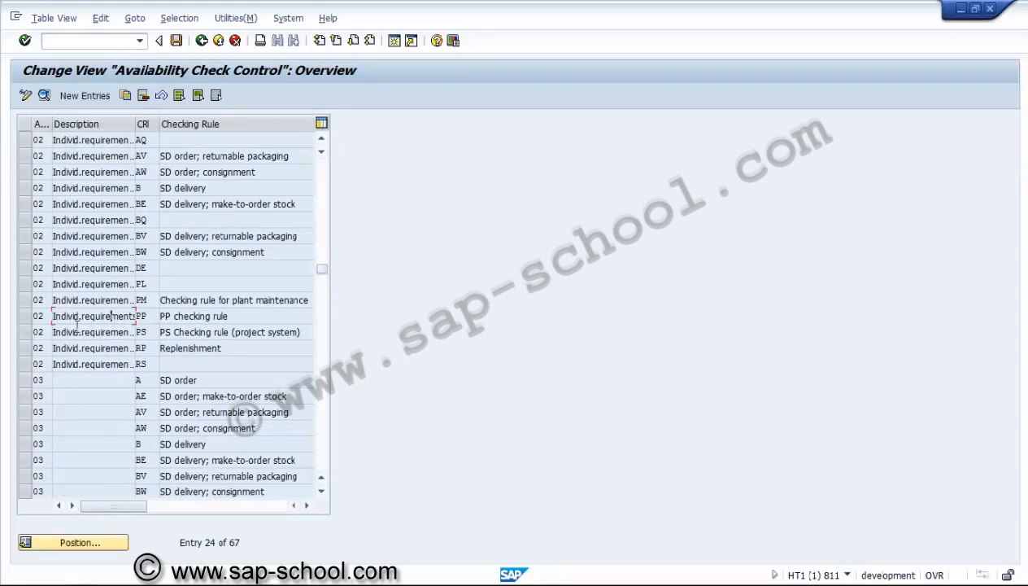
left_click(30, 333)
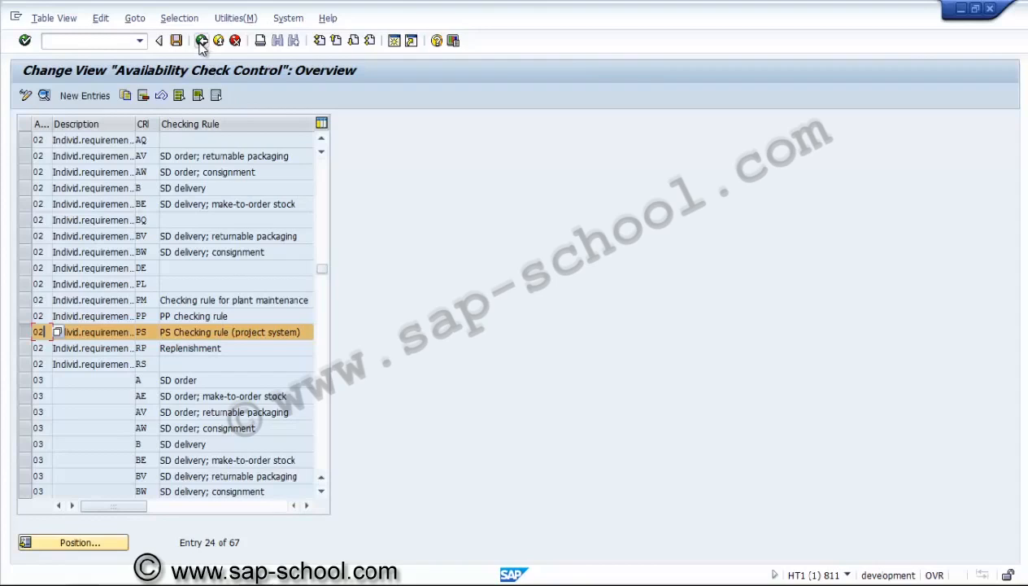
left_click(44, 95)
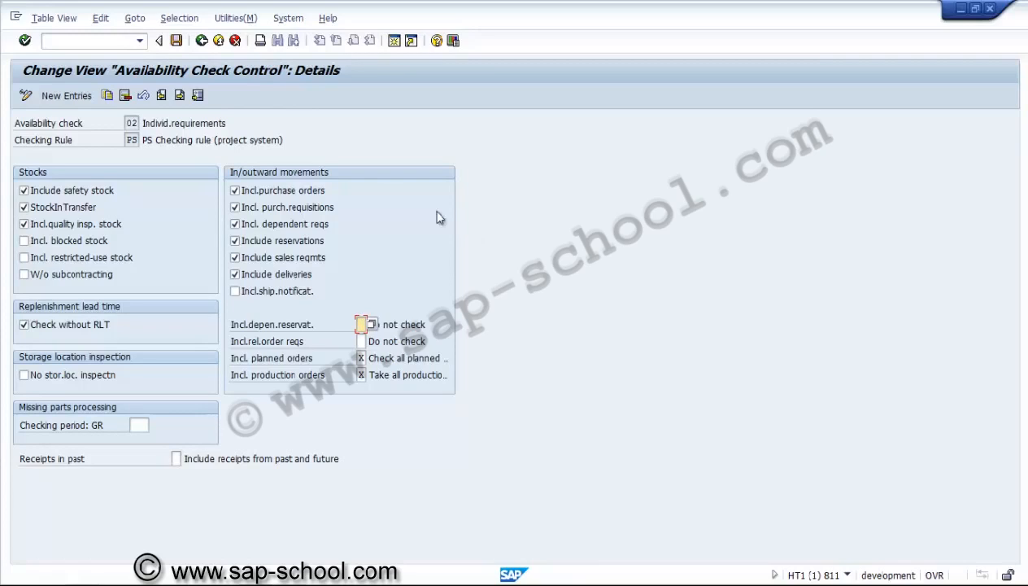
left_click(201, 42)
left_click(201, 42)
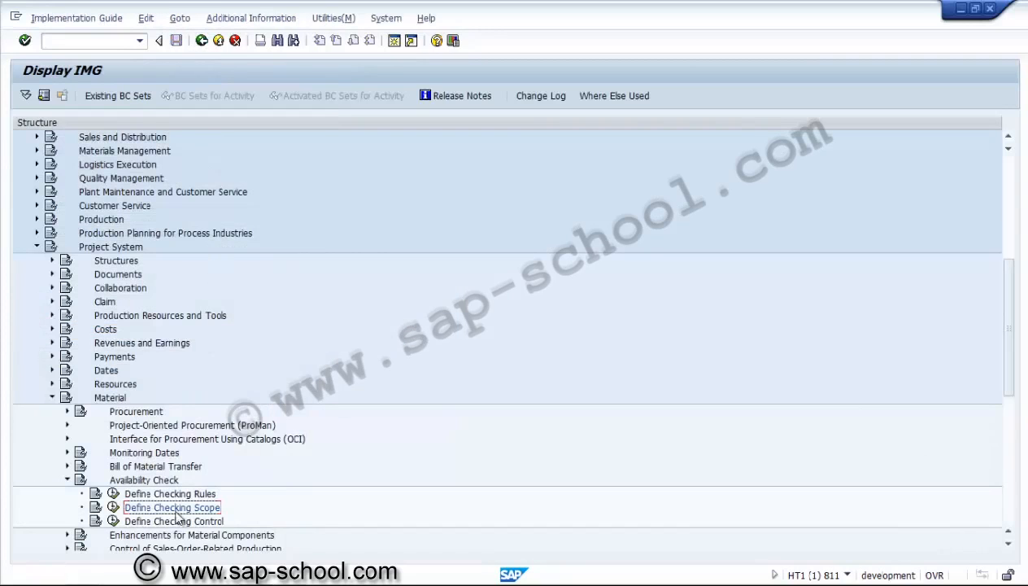
- Open Define Checking Control and position the order control overview at plant 3000, order type PS01
left_click(115, 521)
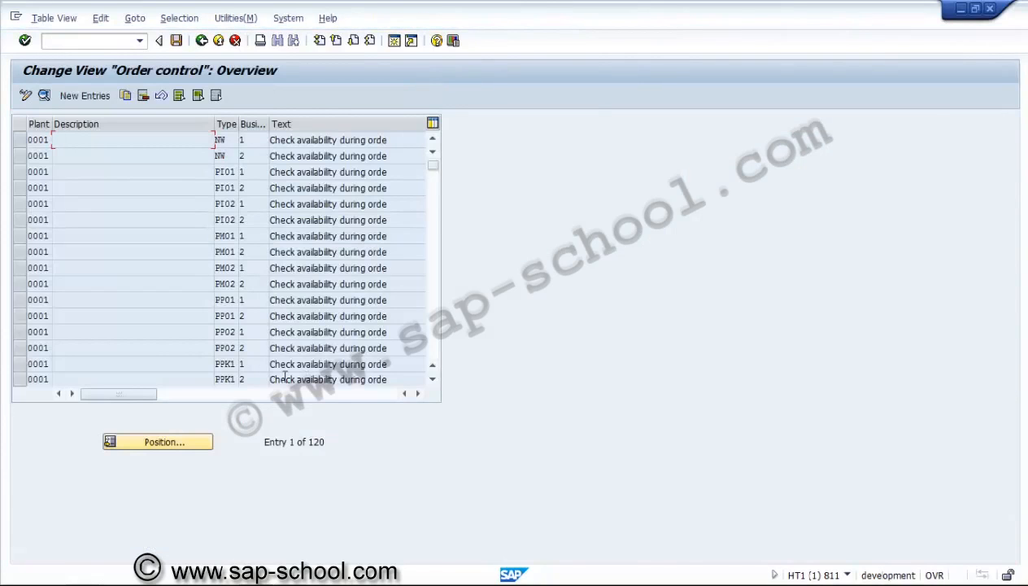
left_click(144, 438)
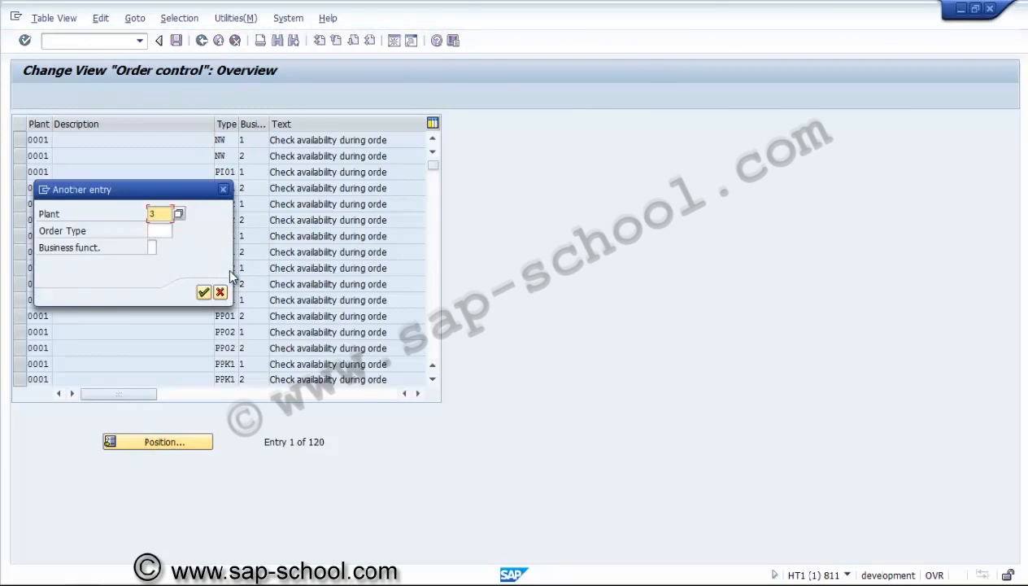
type("3000")
key("Tab")
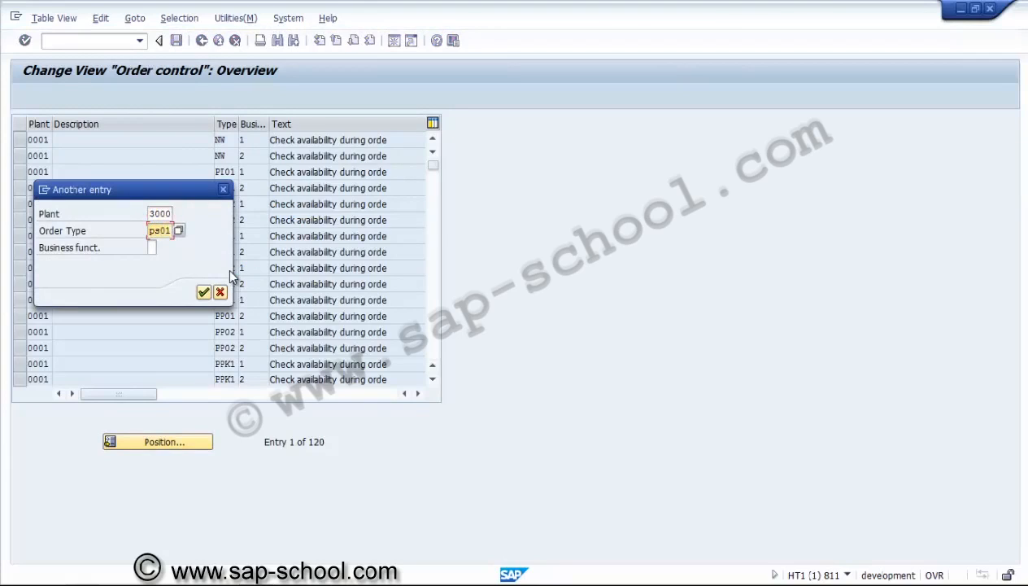
key("Return")
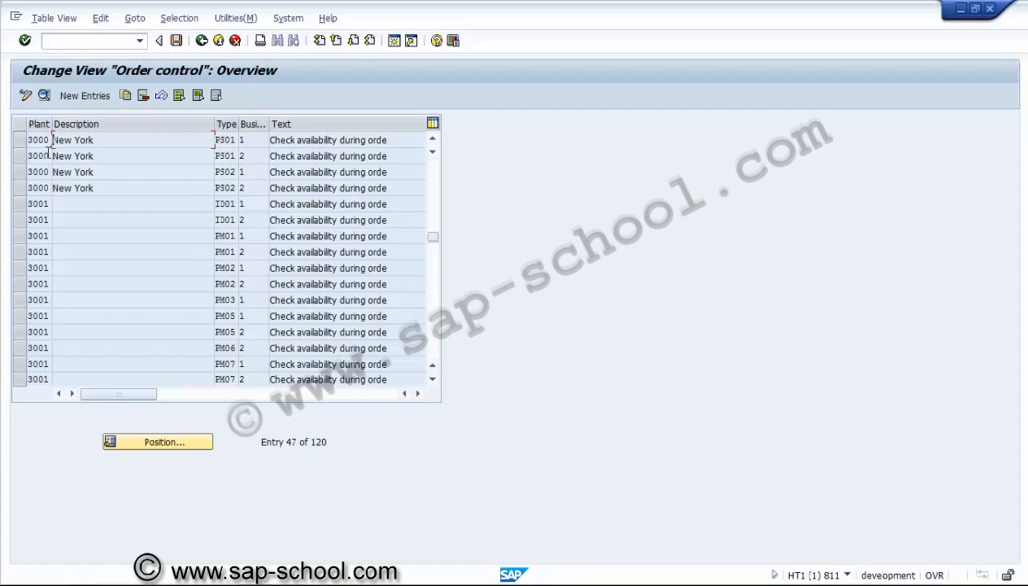
- Open the details of both plant 3000 entries for order type PS01, business functions 1 and 2
left_click(20, 141)
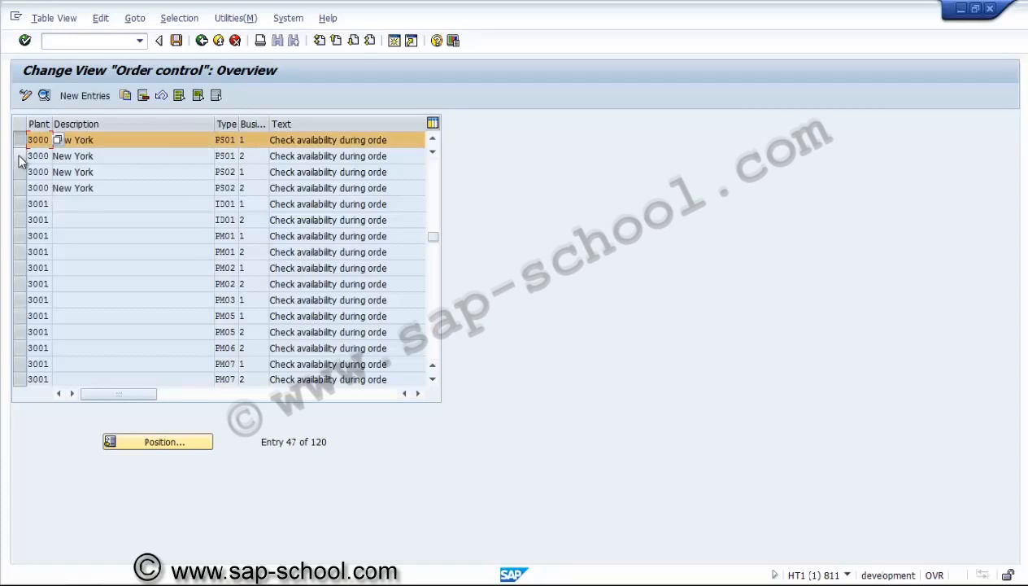
left_click(19, 157)
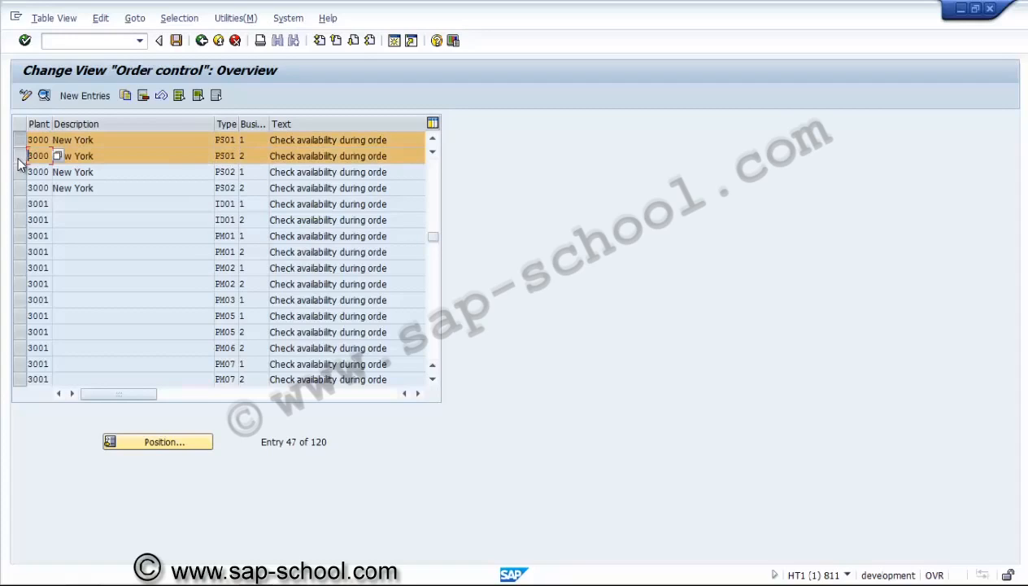
left_click(253, 156)
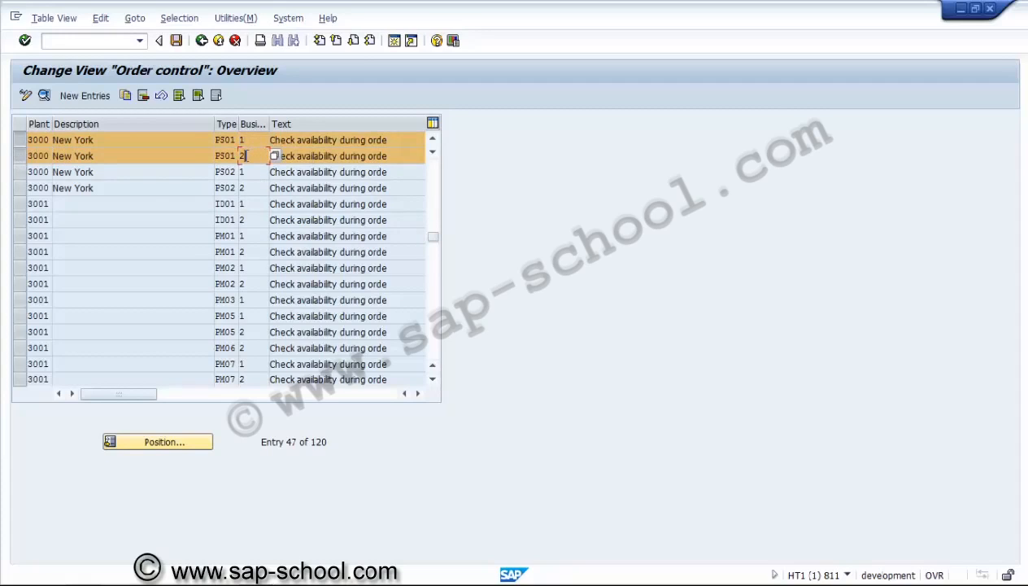
left_click(45, 95)
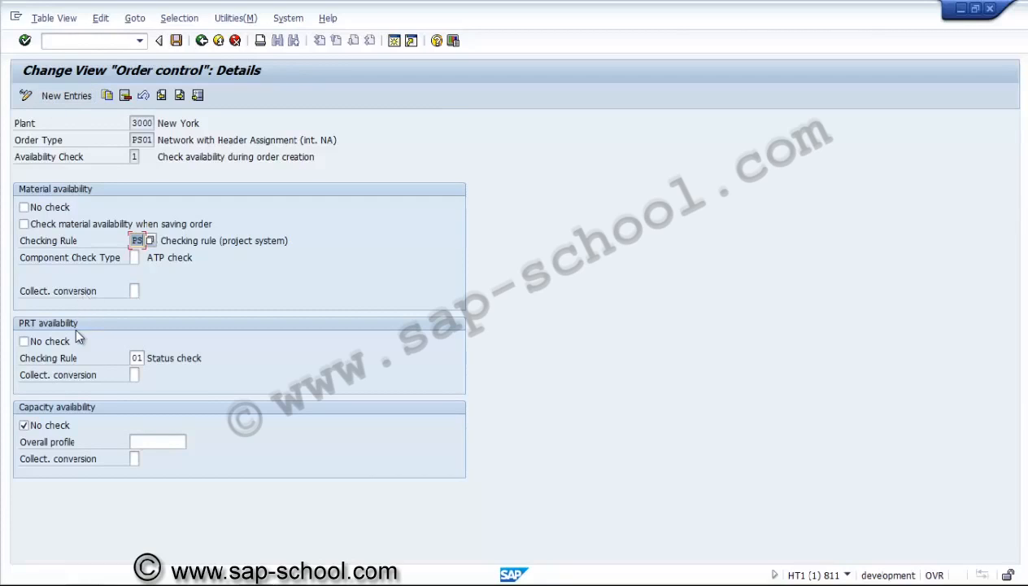
- Set PRT availability to No check for PS01 order creation and save under the customizing request "PS - Checking control for Network types PS01 & 02"
left_click(55, 342)
left_click(177, 41)
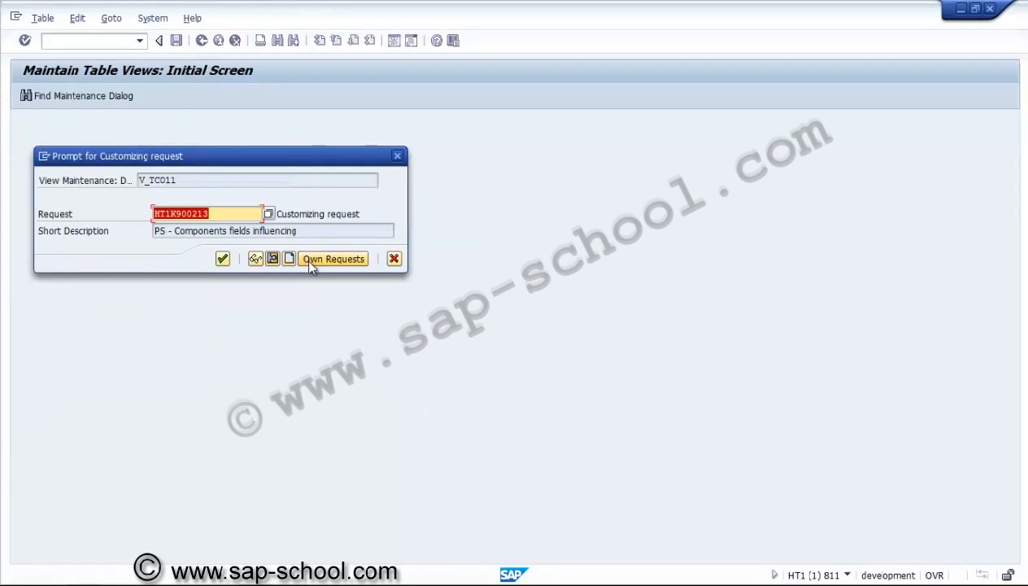
left_click(309, 262)
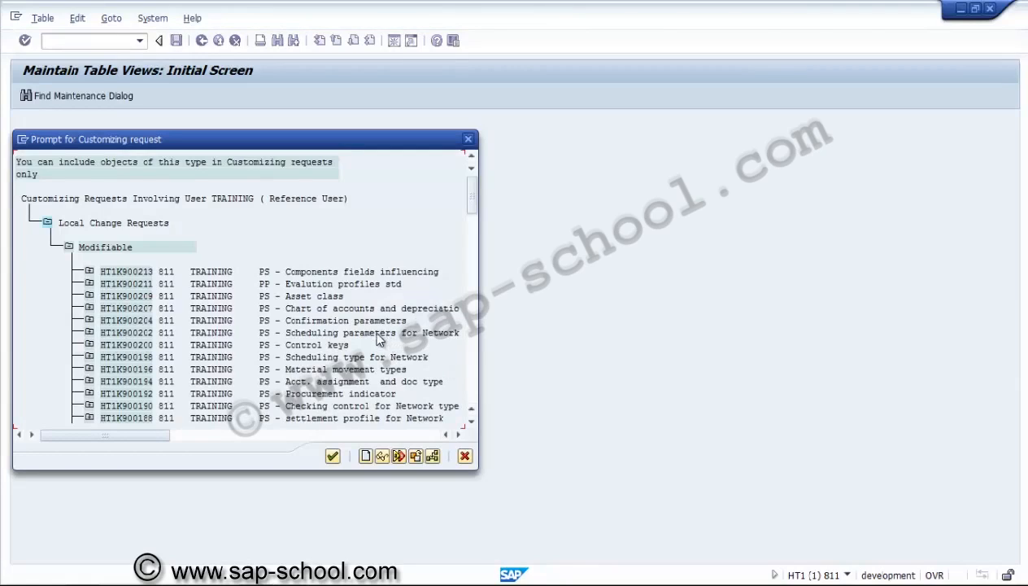
left_click(471, 422)
left_click(471, 422)
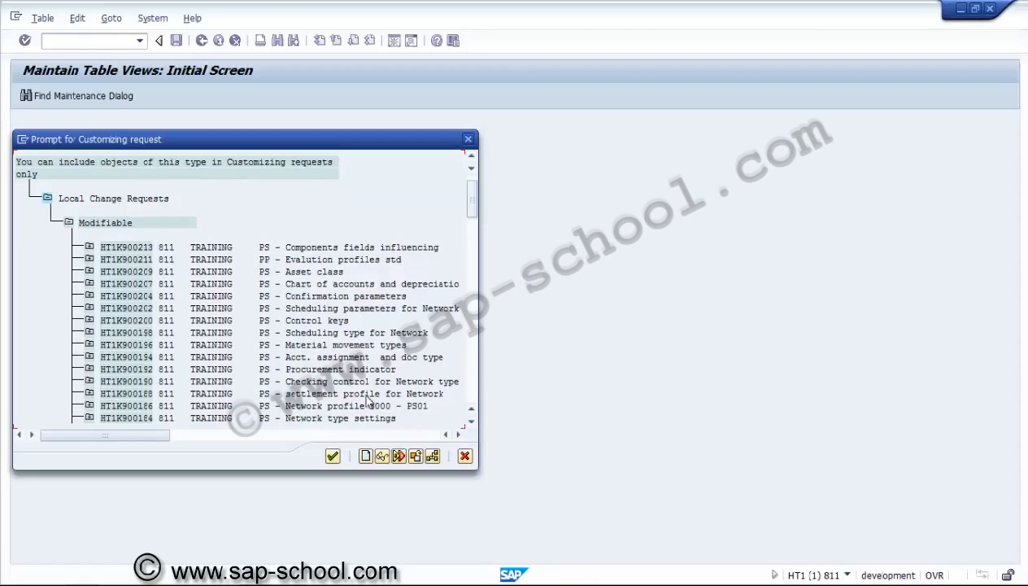
double_click(145, 381)
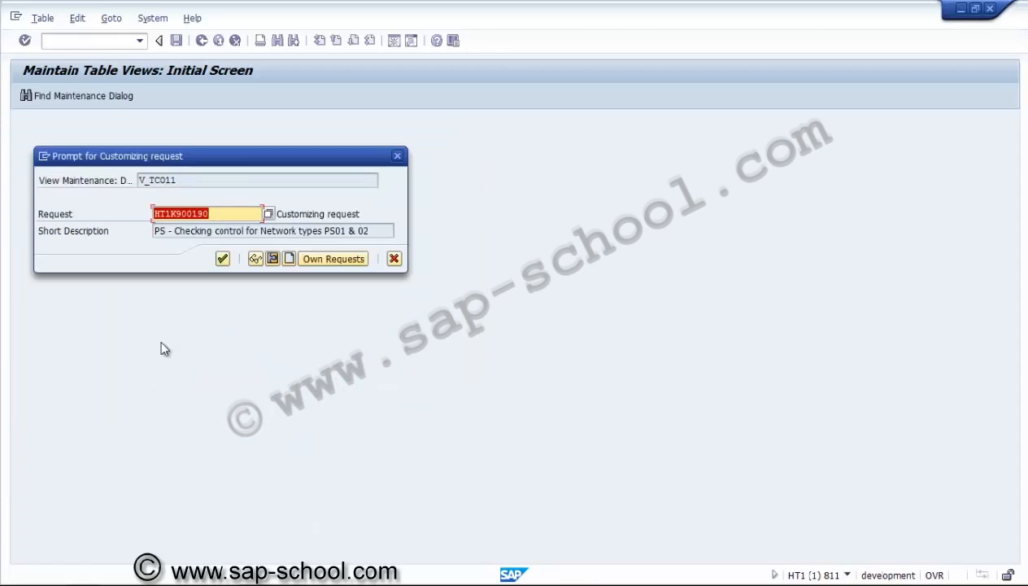
left_click(222, 258)
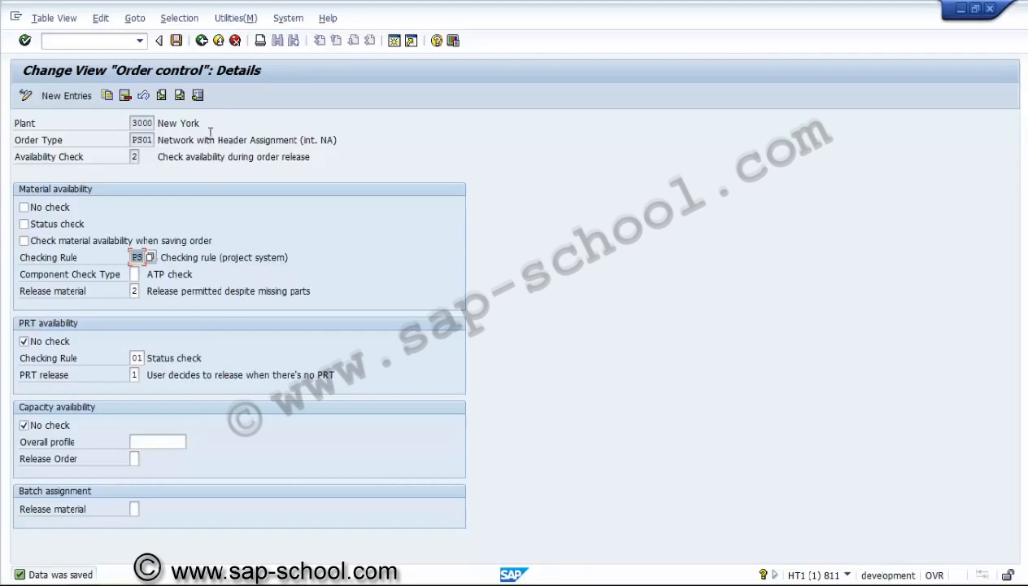
- Review the order release availability settings for plant 3000, order type PS01, save and return to the implementation guide
left_click(201, 39)
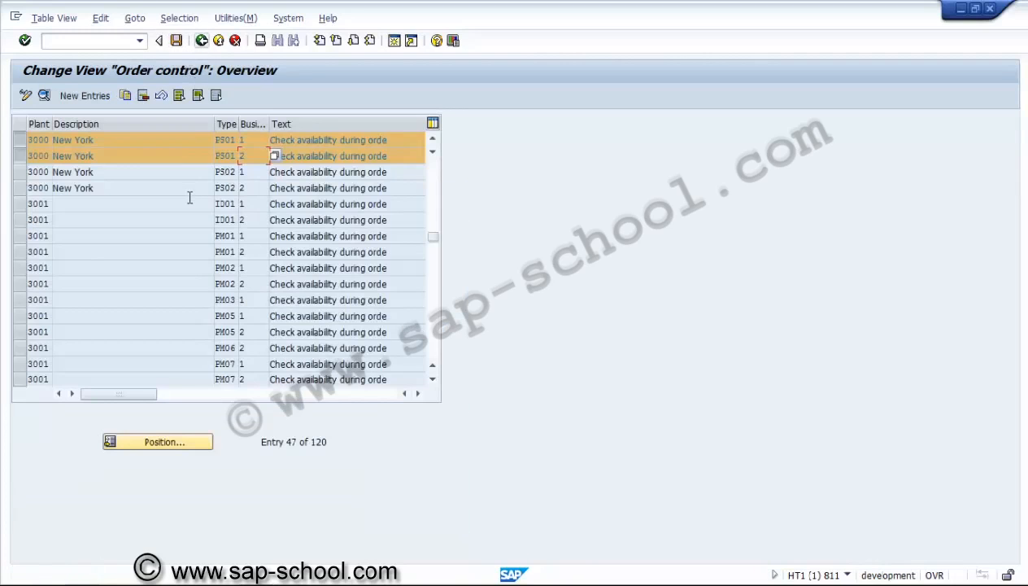
left_click(19, 140)
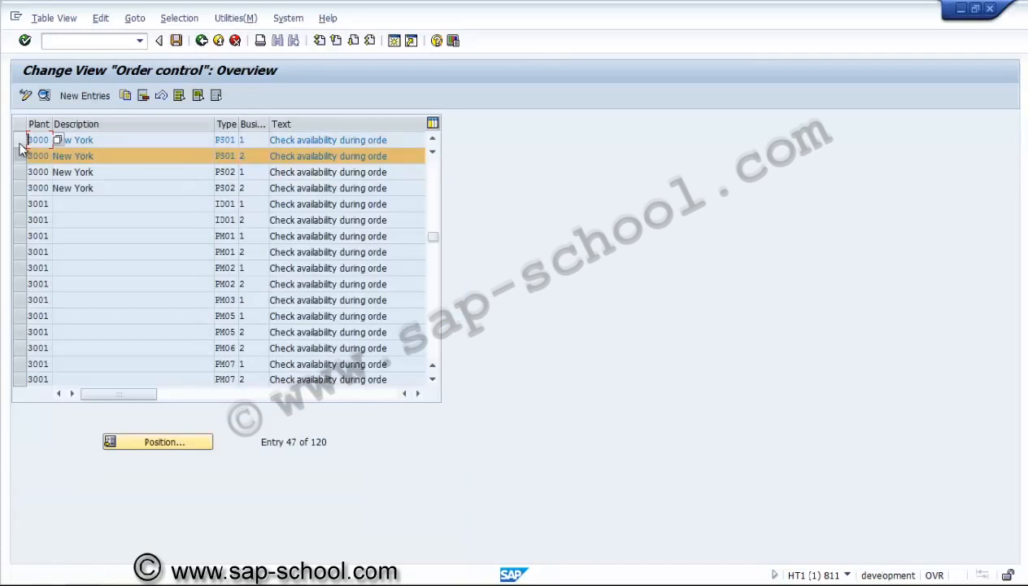
left_click(45, 95)
left_click(243, 140)
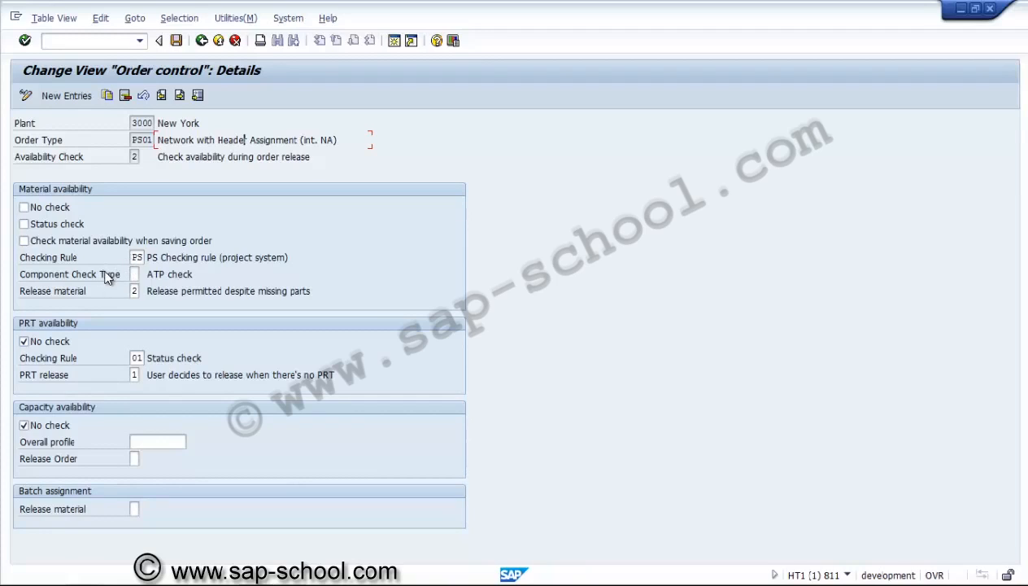
left_click(178, 41)
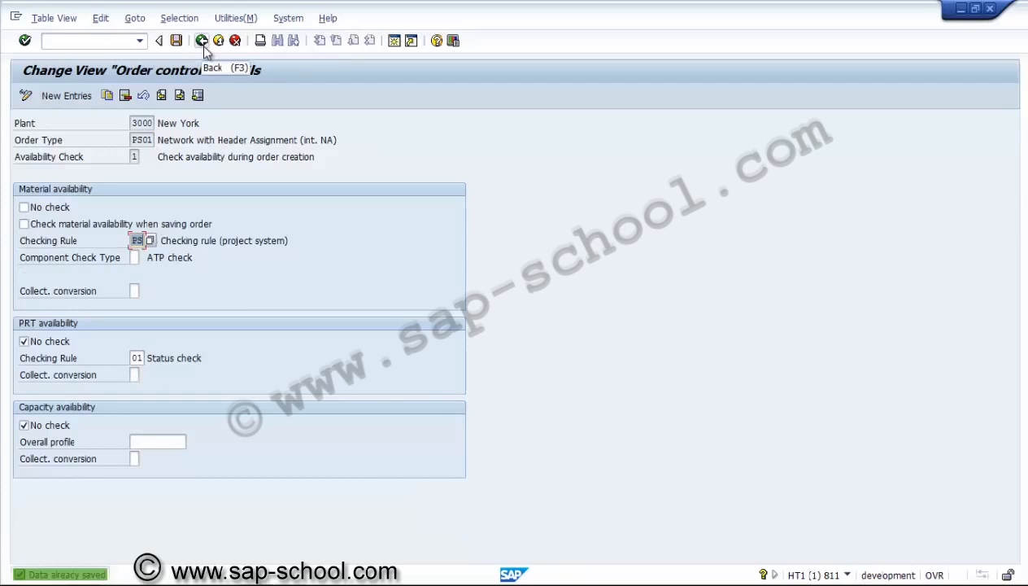
left_click(201, 42)
left_click(202, 41)
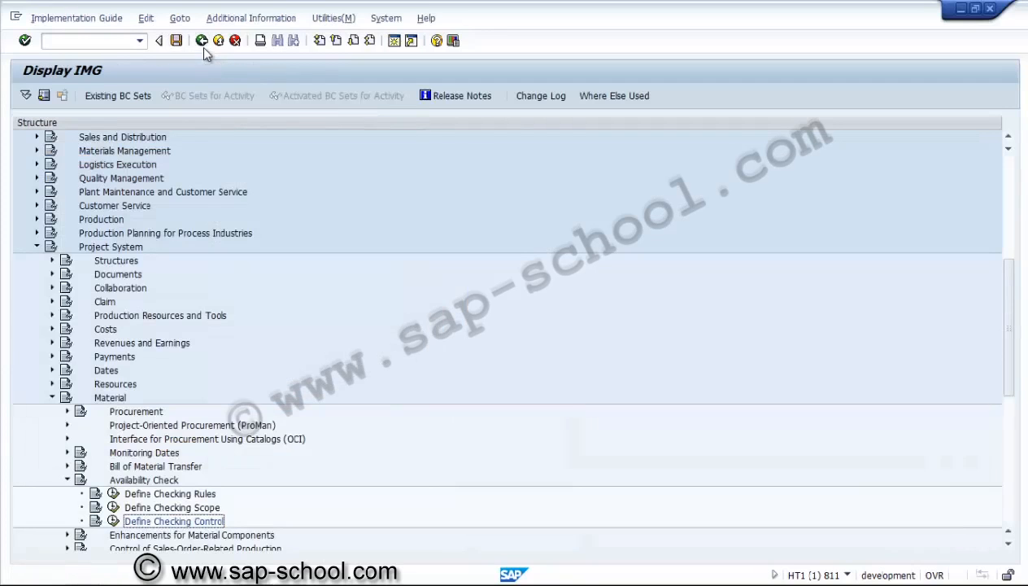
- Collapse the Availability Check, Material and Project System nodes, and leave the implementation guide for the SAP Easy Access screen
left_click(67, 480)
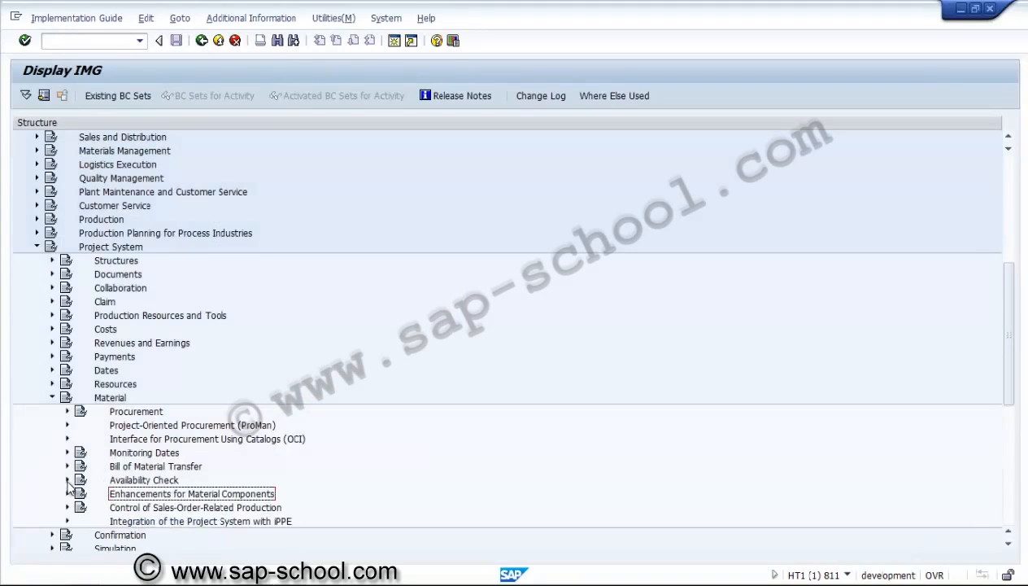
left_click(182, 508)
left_click(180, 523)
left_click(52, 397)
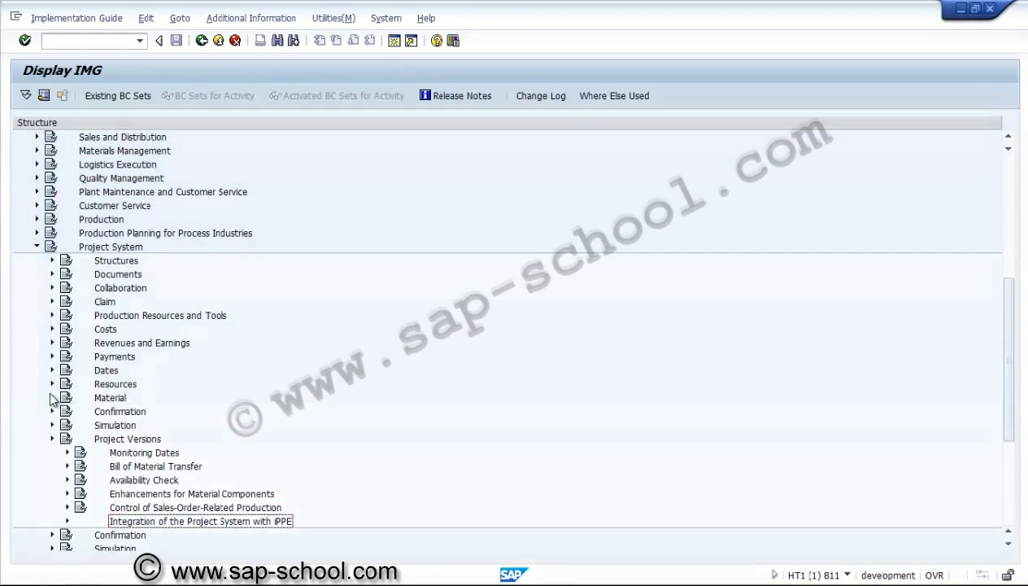
left_click(36, 247)
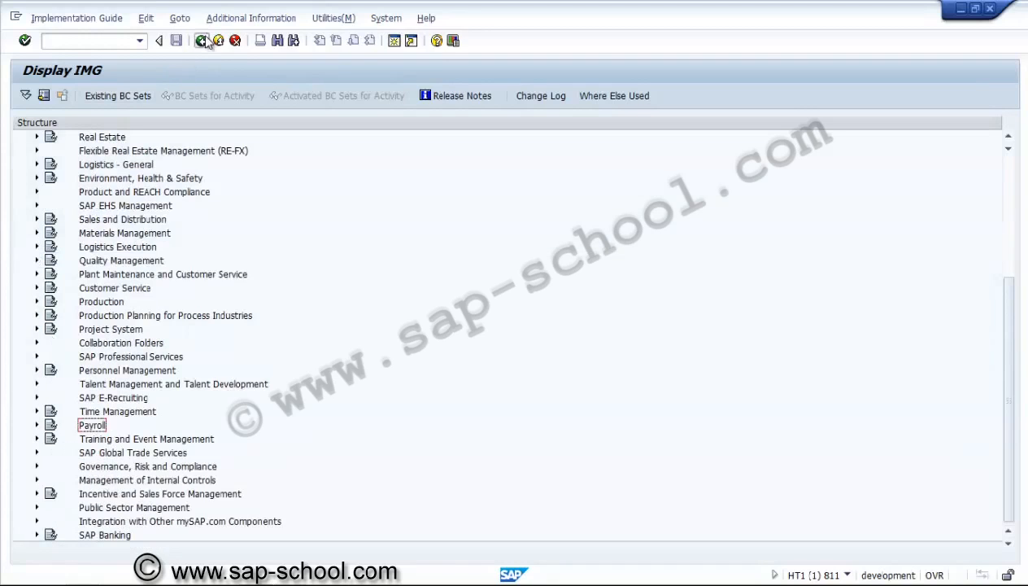
left_click(202, 40)
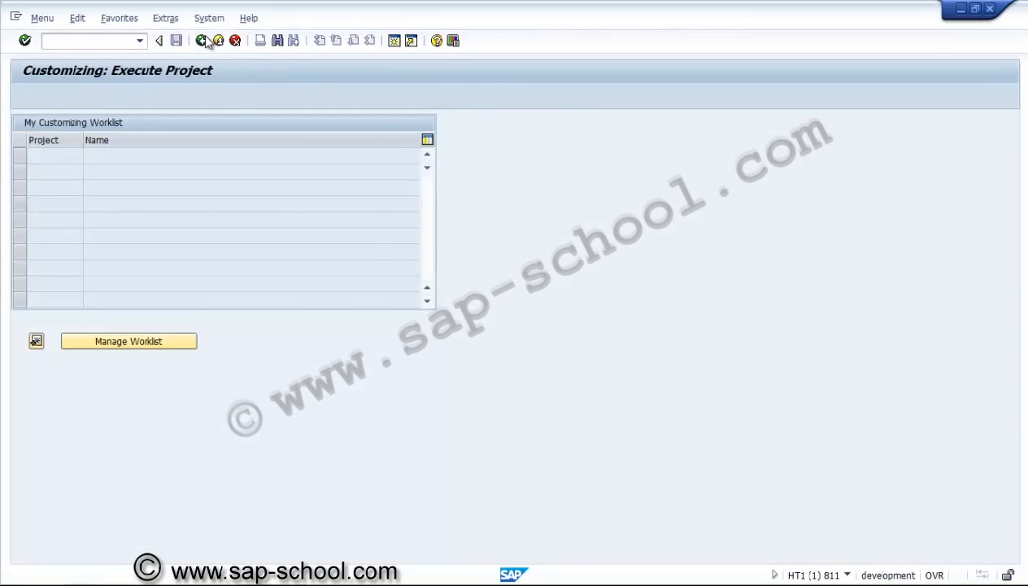
left_click(203, 41)
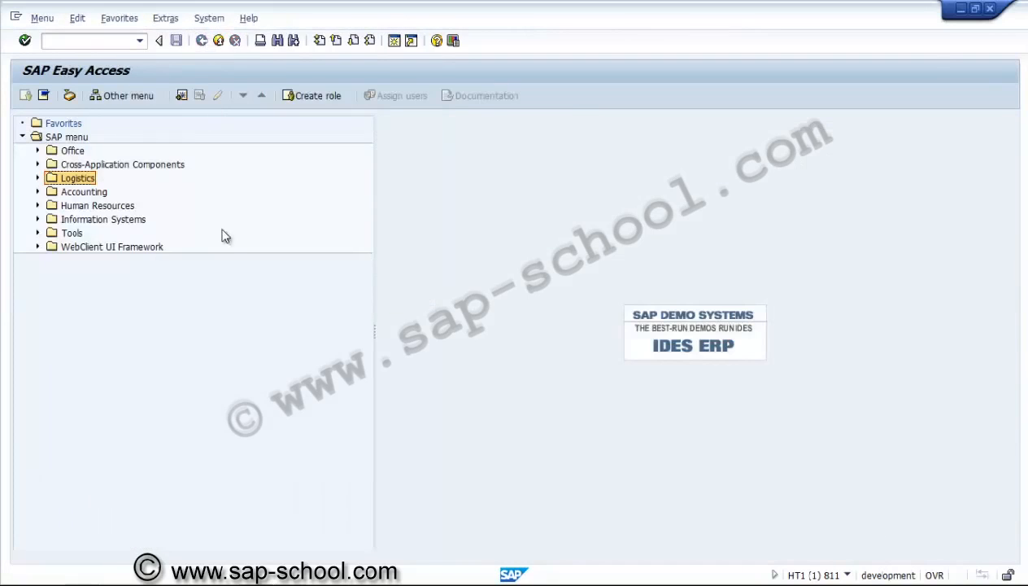
- Expand the SAP menu through Logistics, Project System and Project to the Network functions under Special Maintenance Functions
left_click(38, 178)
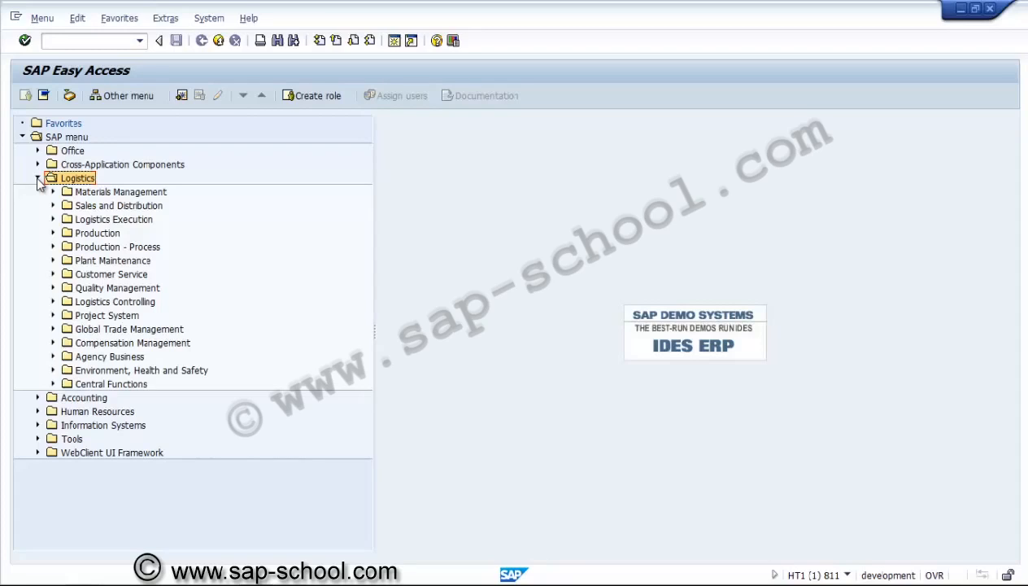
left_click(53, 315)
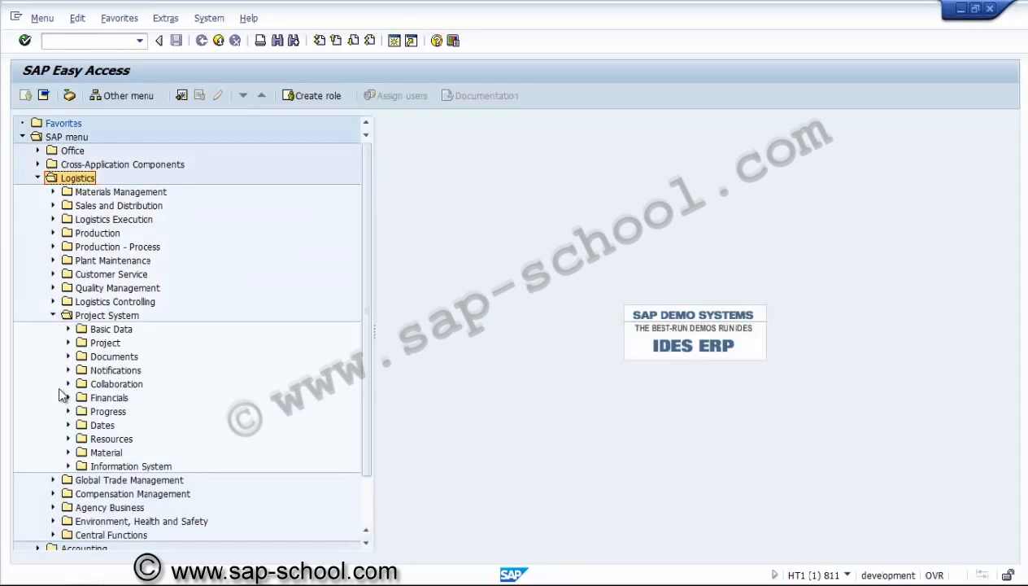
left_click(68, 342)
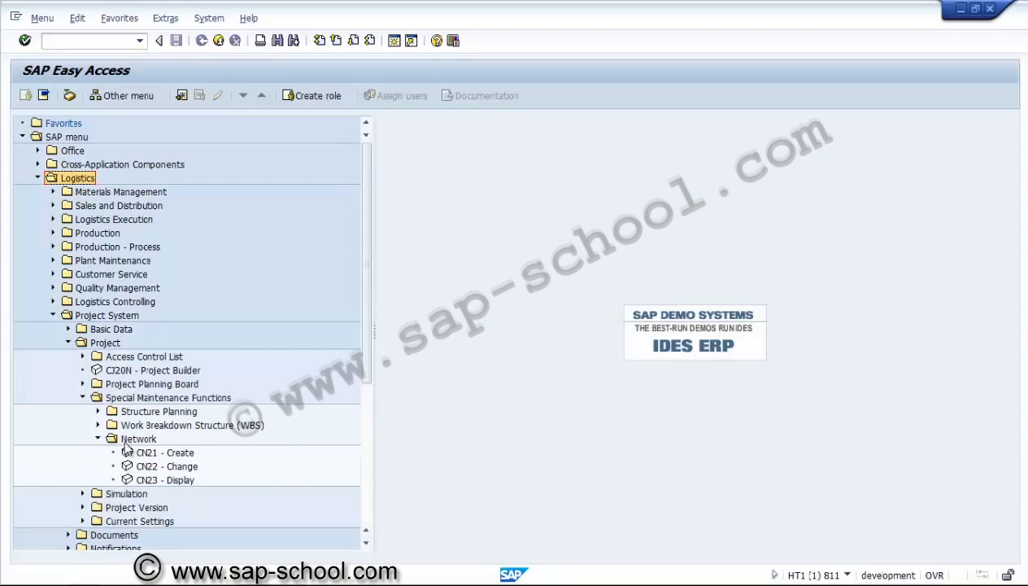
- Open network NU3000.1401C for change with CN22 and show its activity overview
left_click(142, 399)
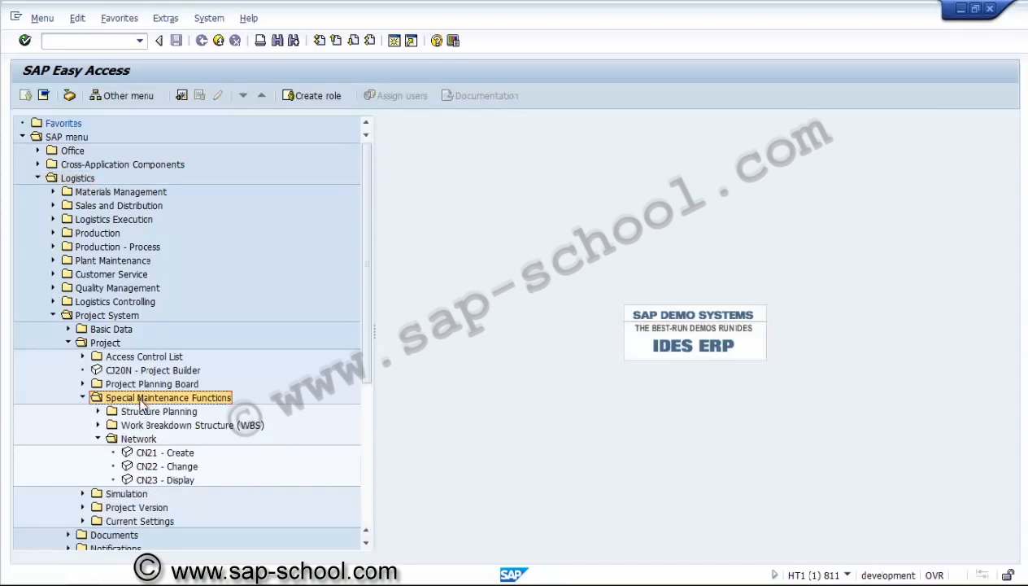
double_click(154, 466)
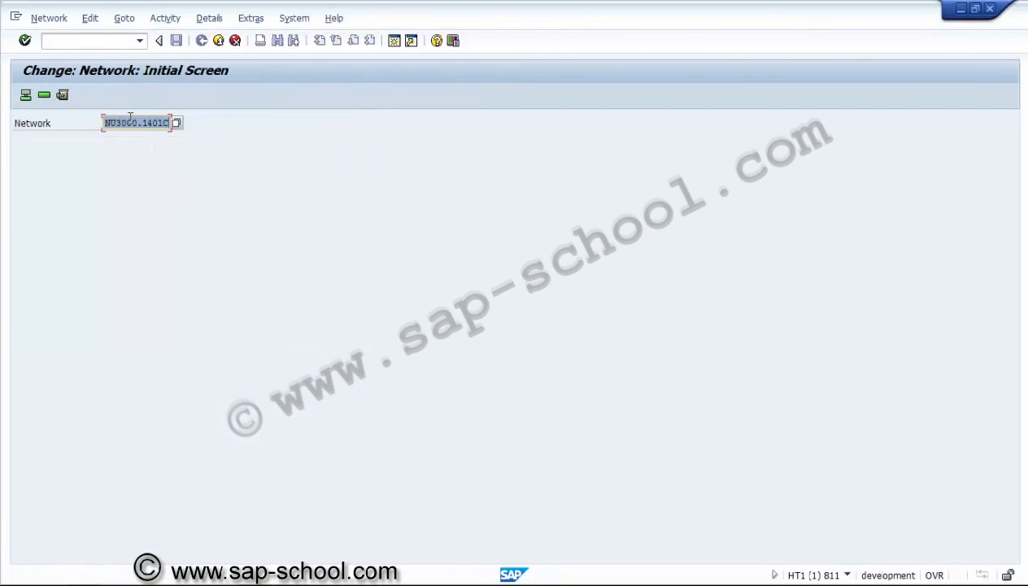
left_click(27, 96)
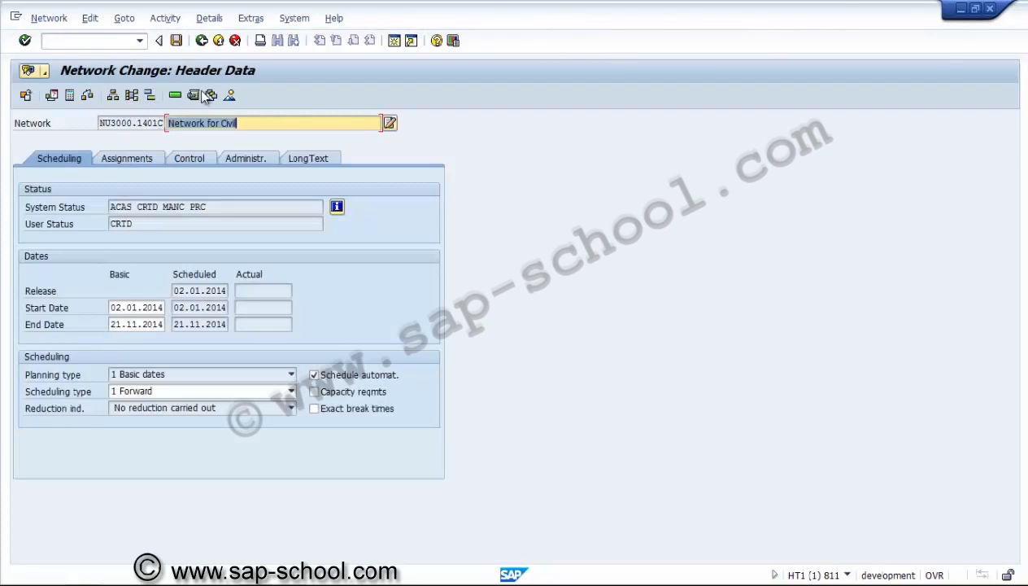
left_click(175, 95)
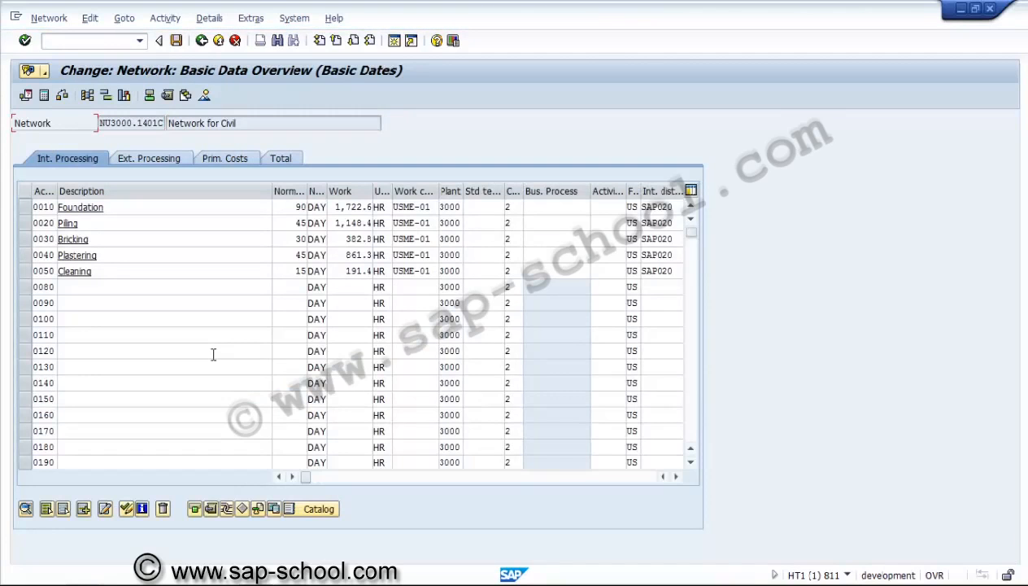
- Open the material component assignments of activity 0010 Foundation
left_click(130, 220)
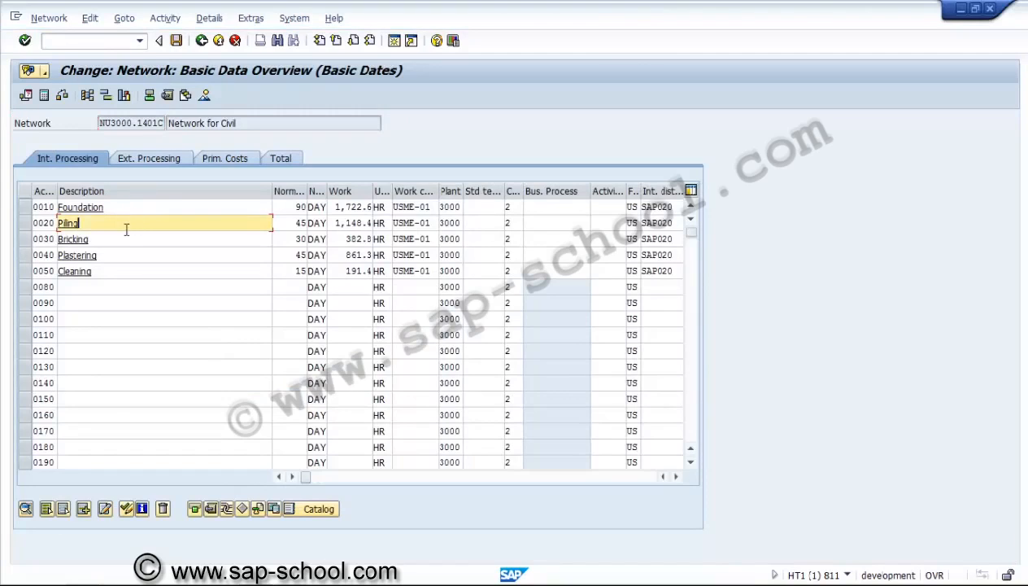
left_click(125, 239)
left_click(119, 258)
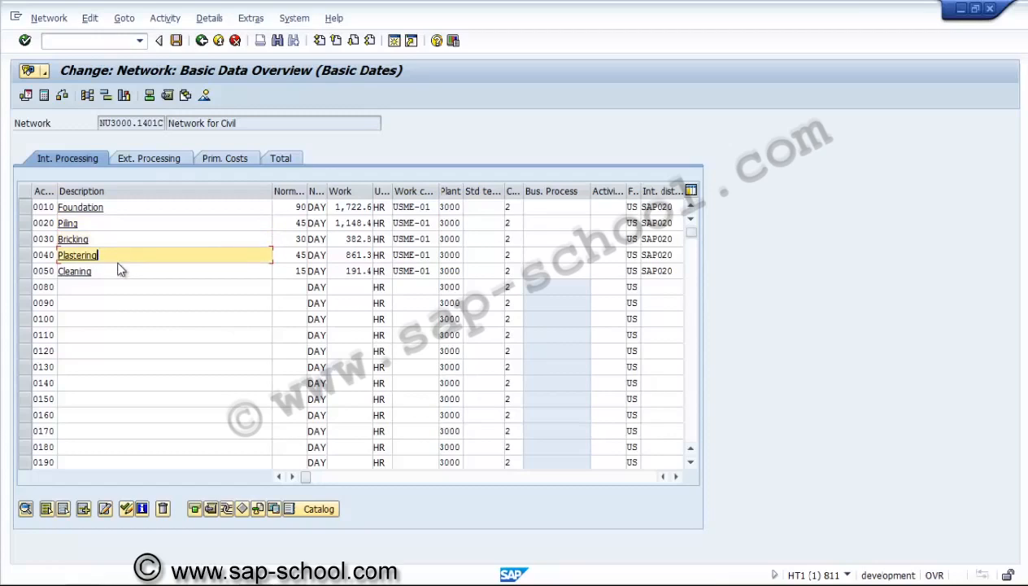
left_click(115, 275)
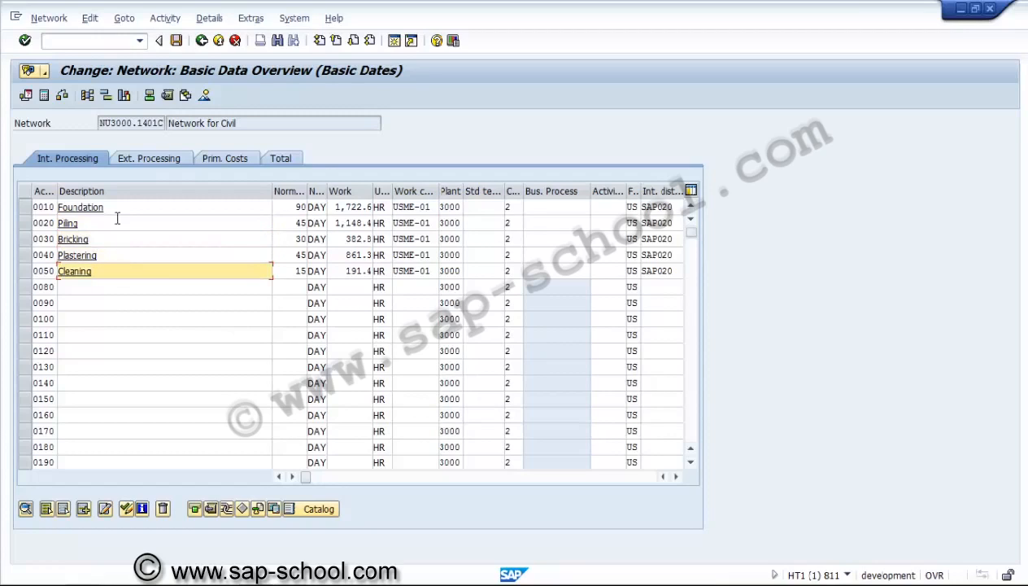
left_click(27, 207)
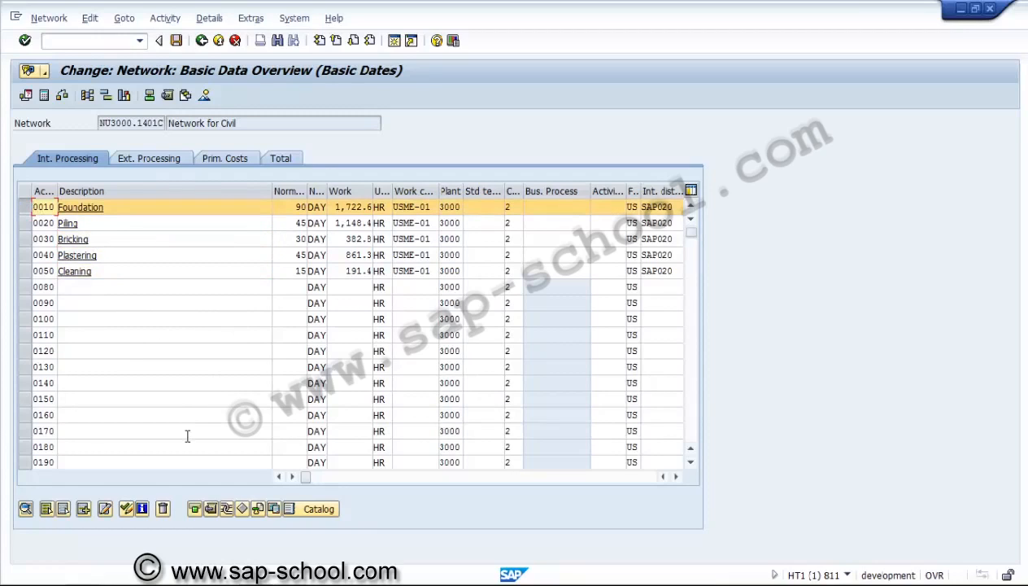
left_click(210, 509)
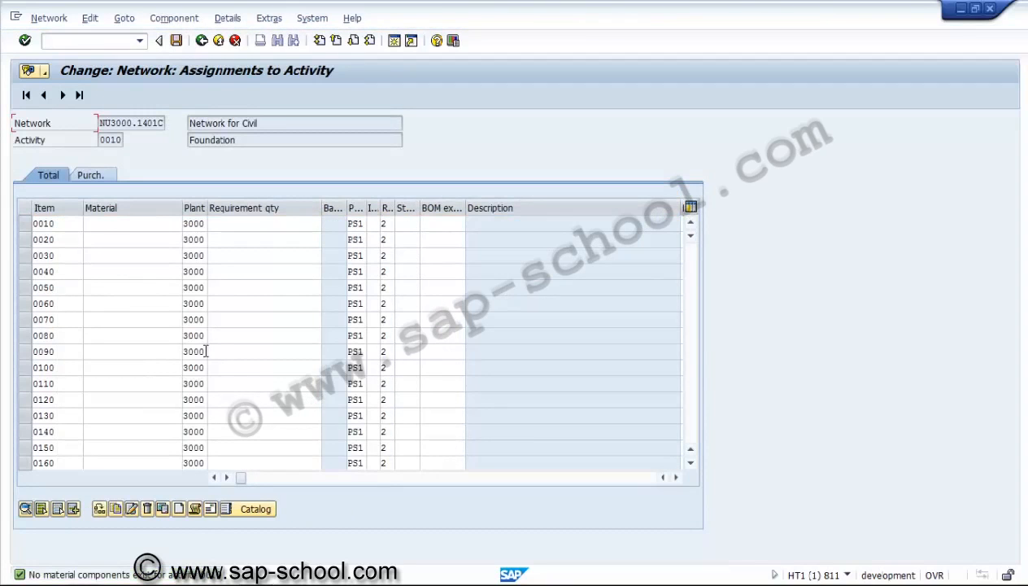
- Look up plant 3000 materials in the purchasing view and assign the impeller, DPC-CS-8080, to component item 0010
left_click(85, 176)
left_click(124, 223)
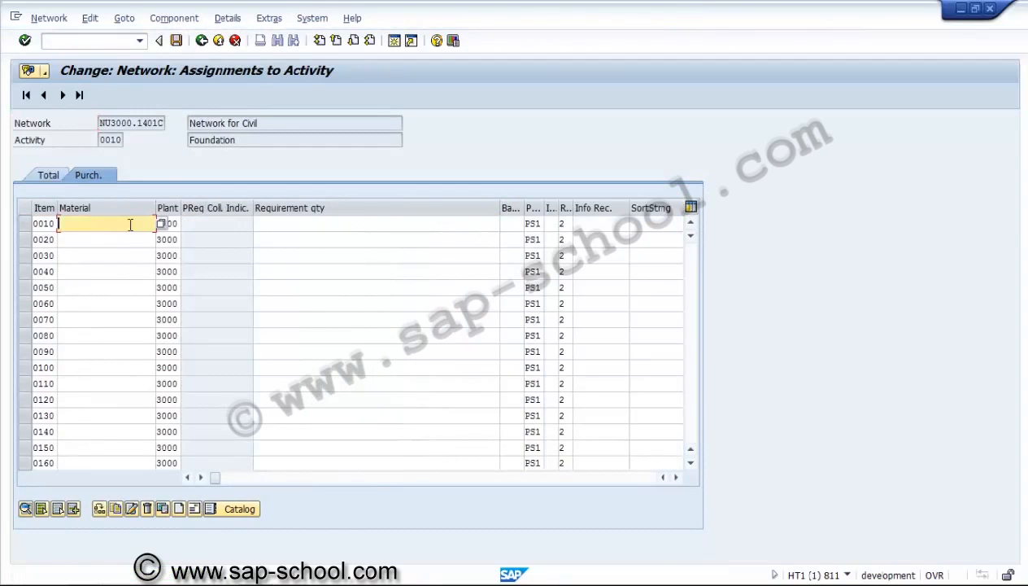
left_click(161, 225)
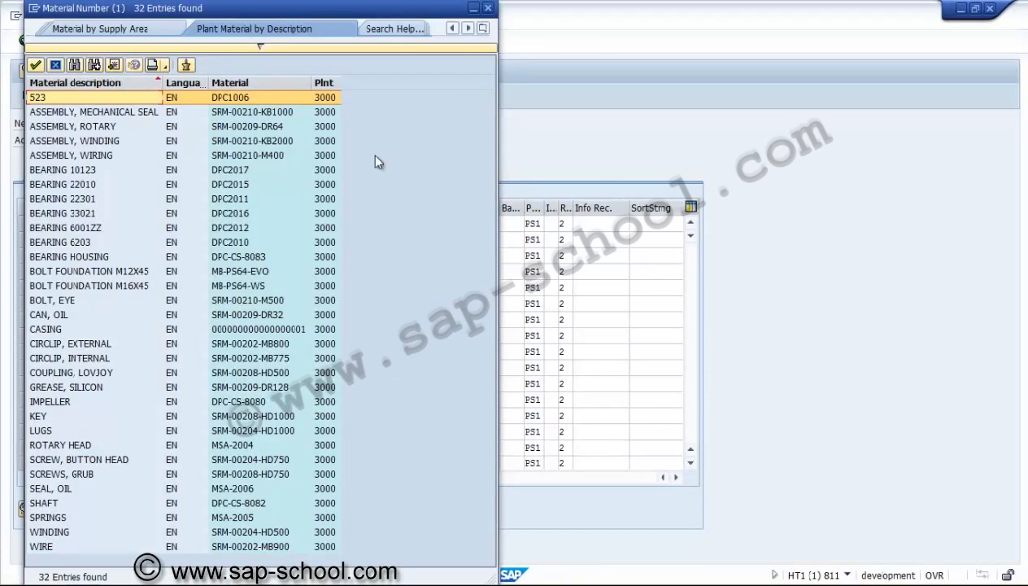
left_click(483, 28)
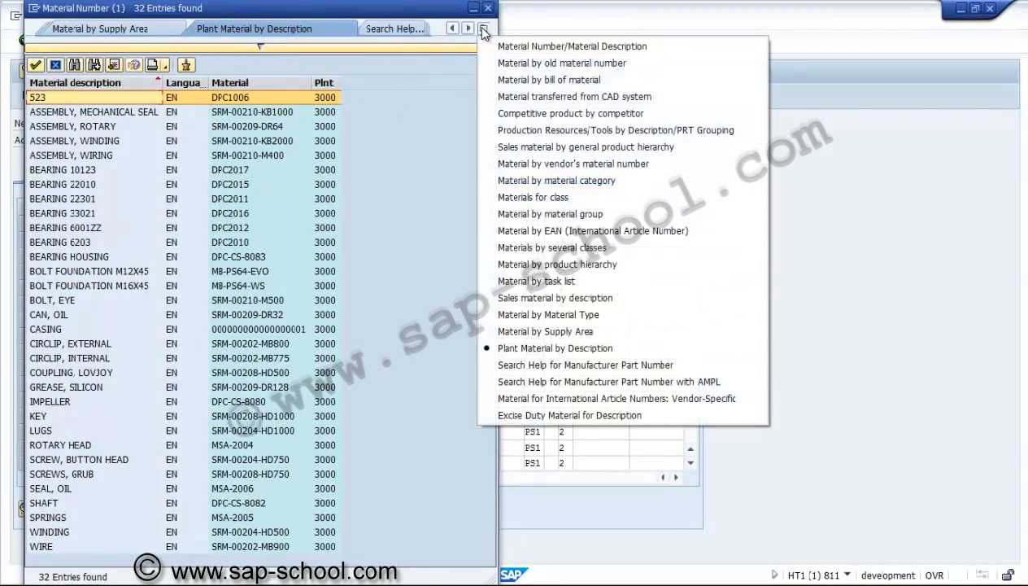
left_click(352, 254)
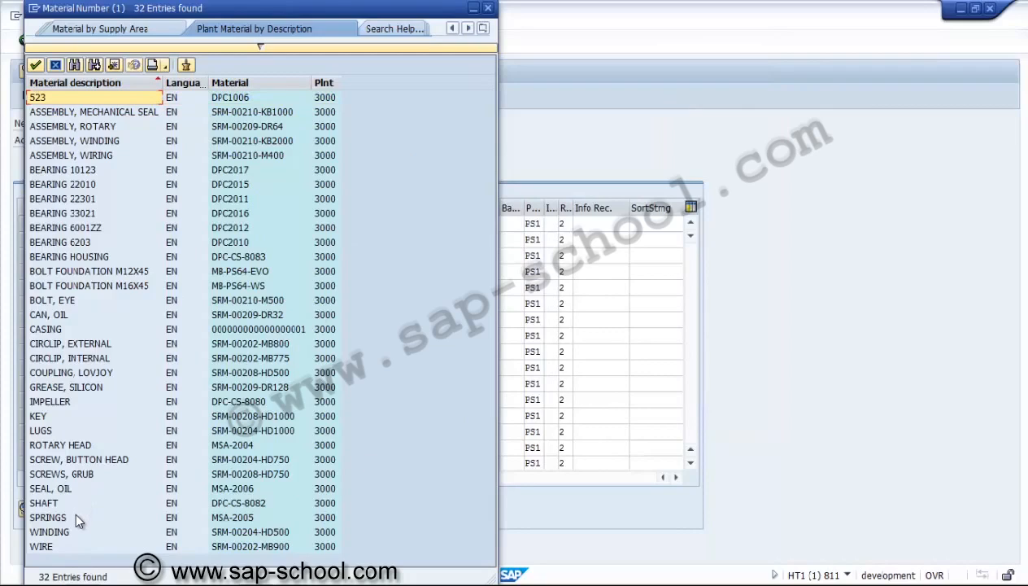
double_click(87, 403)
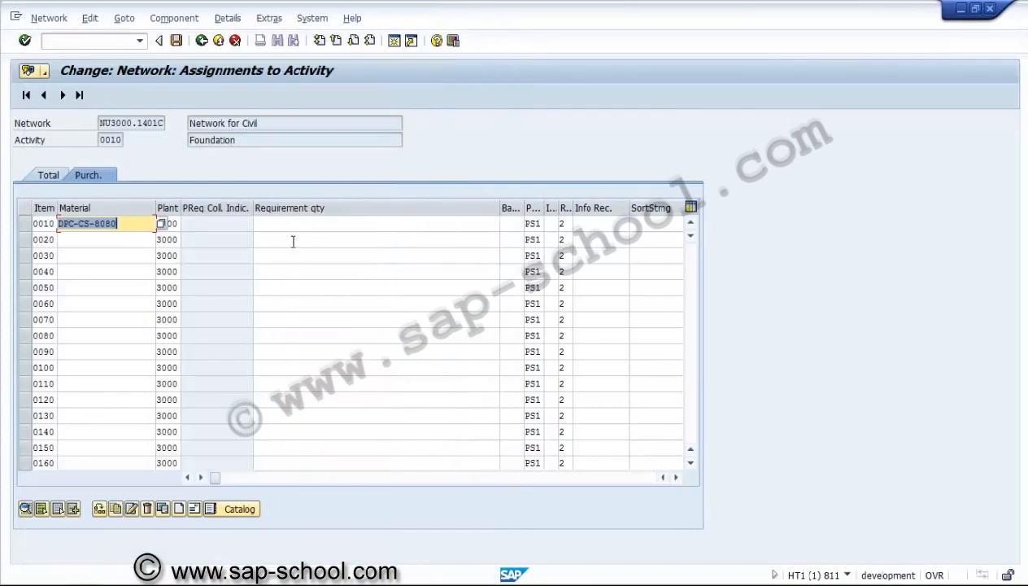
- Set the requirement quantity of component DPC-CS-8080 to 1
left_click(293, 233)
left_click(294, 225)
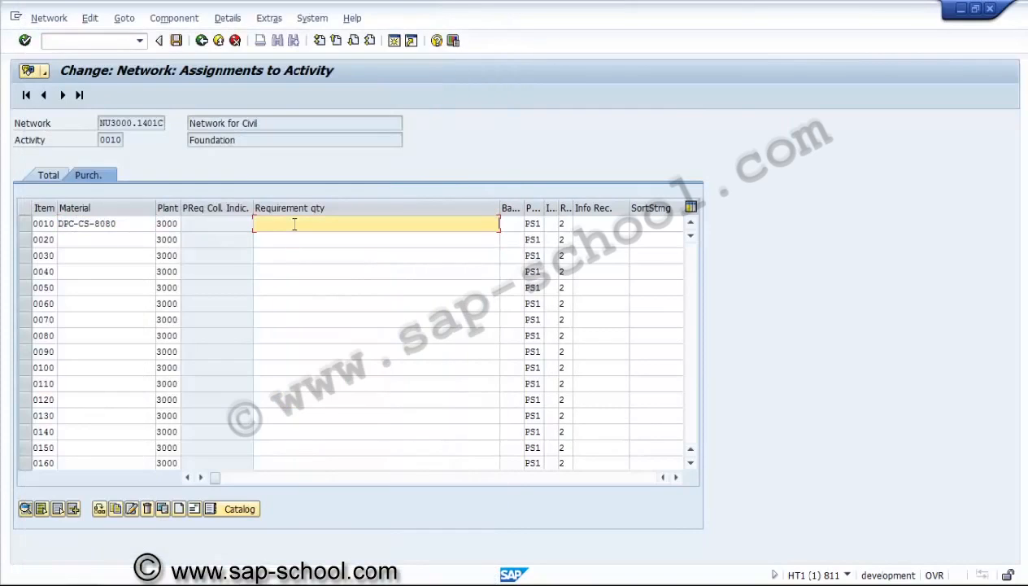
key("Tab")
key("Tab")
key("Tab")
key("Tab")
key("Tab")
key("Tab")
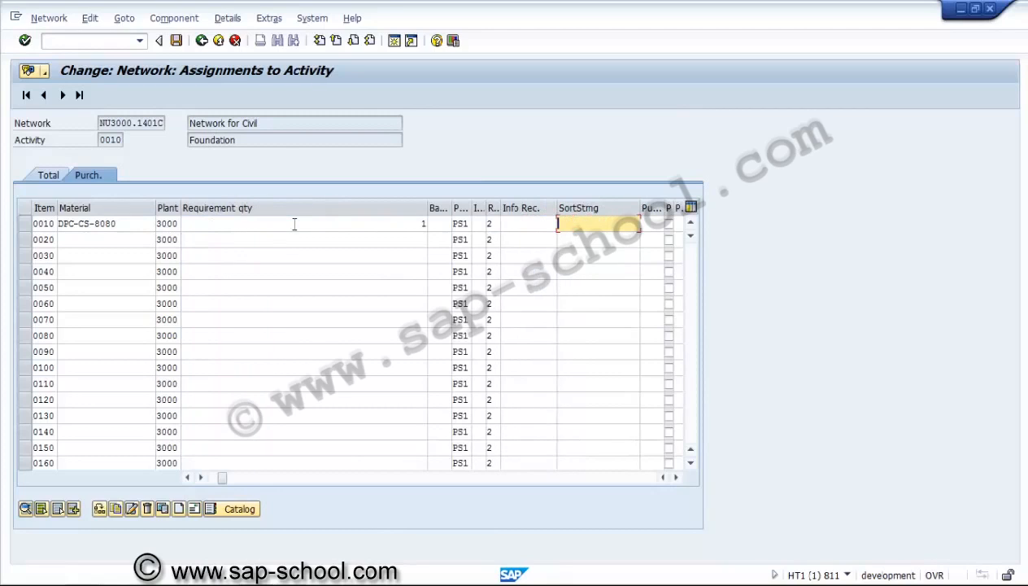
- Enter purchasing organization 3000 and purchasing group 001 for component DPC-CS-8080 and confirm the line
left_click(481, 223)
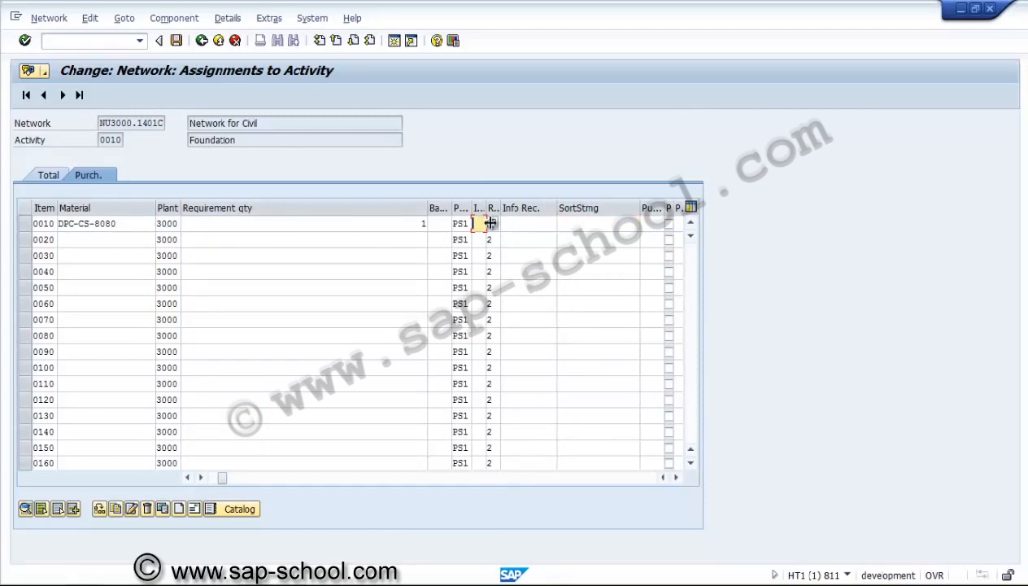
key("Tab")
key("Tab")
key("Tab")
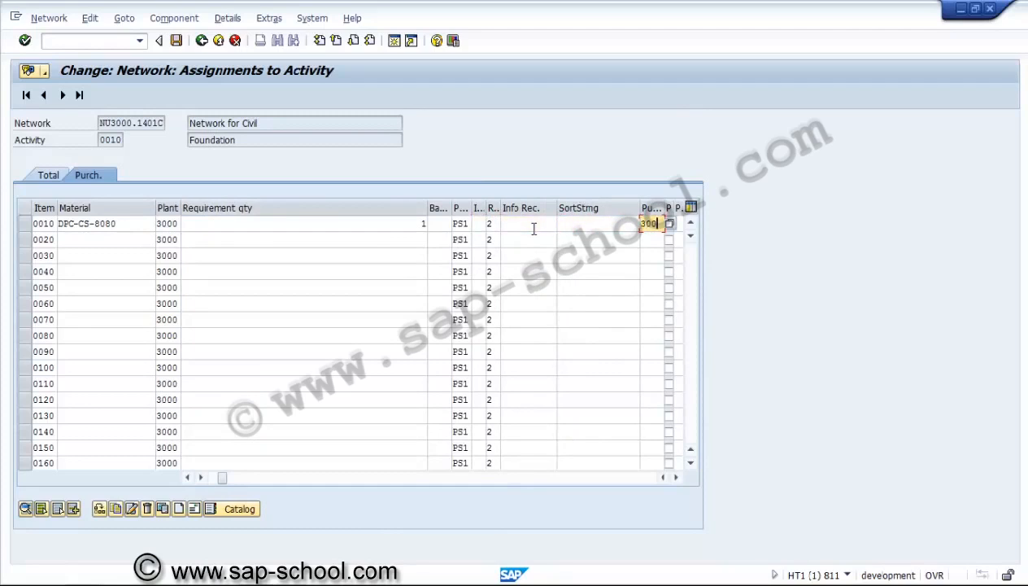
key("Tab")
key("Tab")
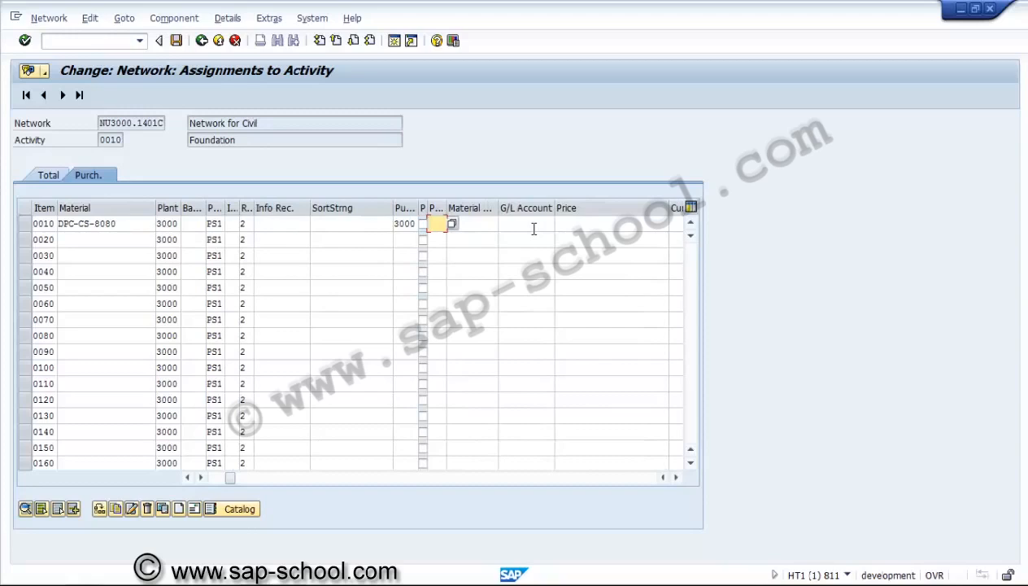
type("1")
key("Return")
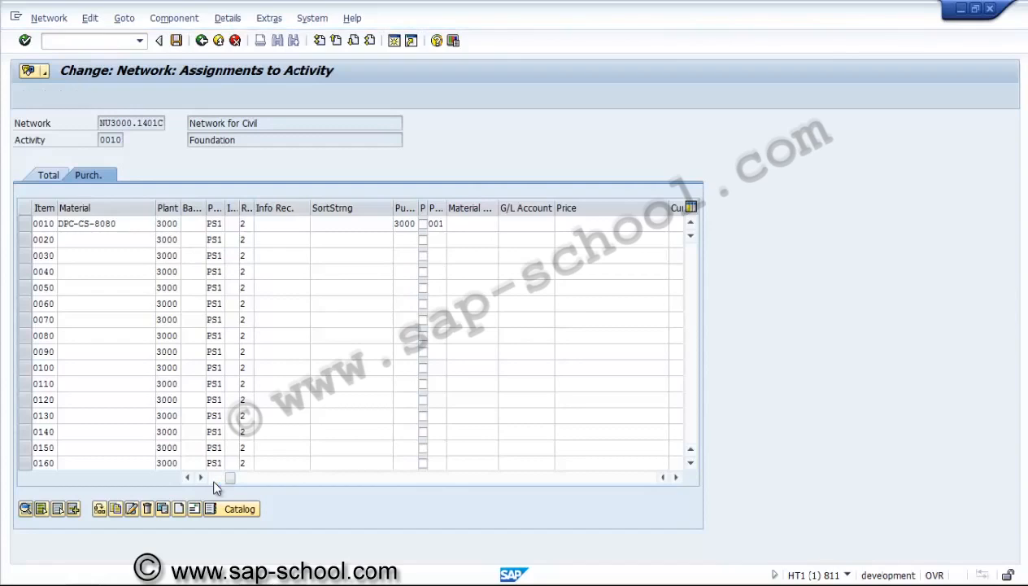
- Look up plant 3000 materials and assign the rotary head, MSA-2004, to component item 0020
left_click(114, 239)
left_click(163, 240)
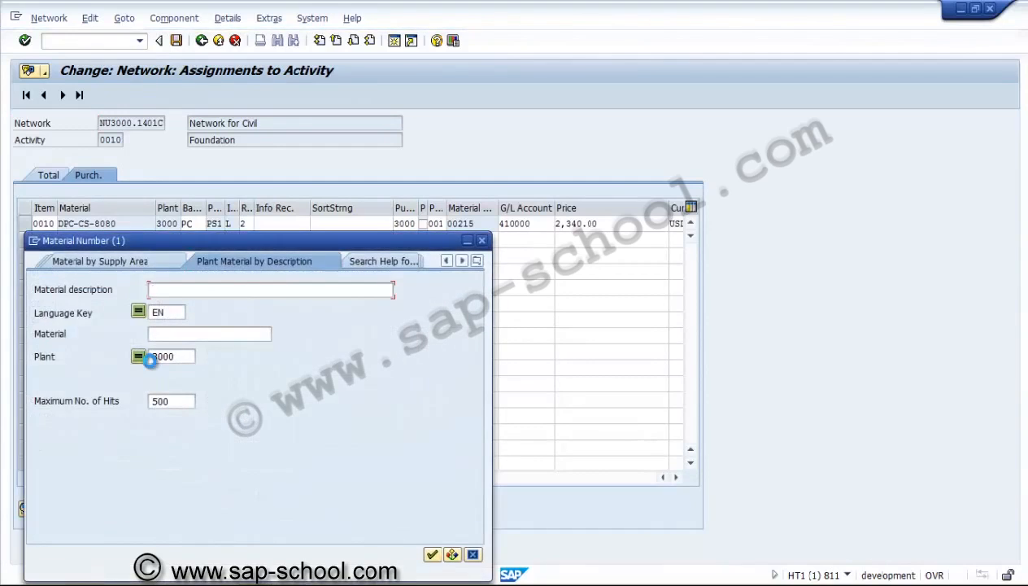
key("Return")
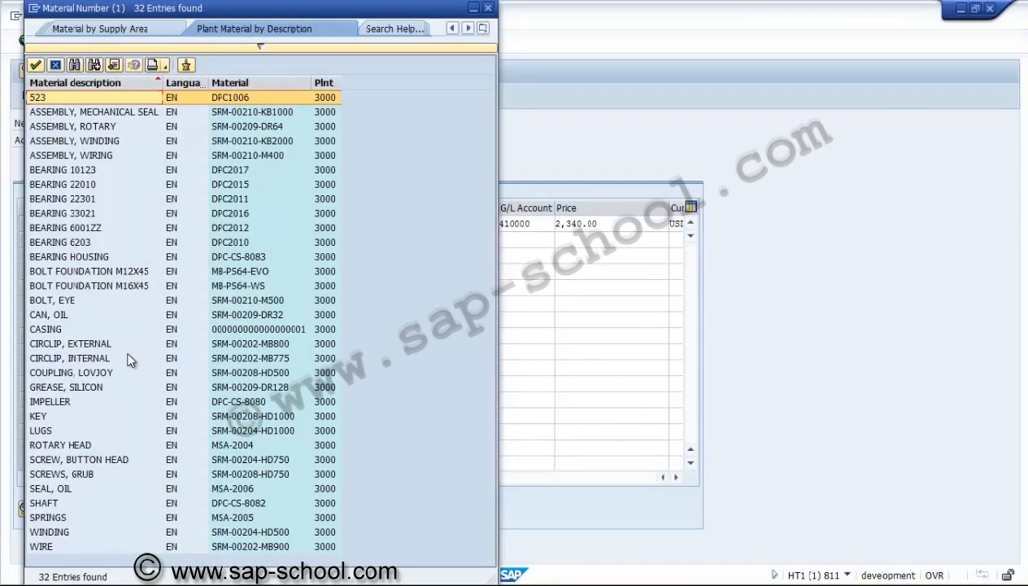
double_click(114, 446)
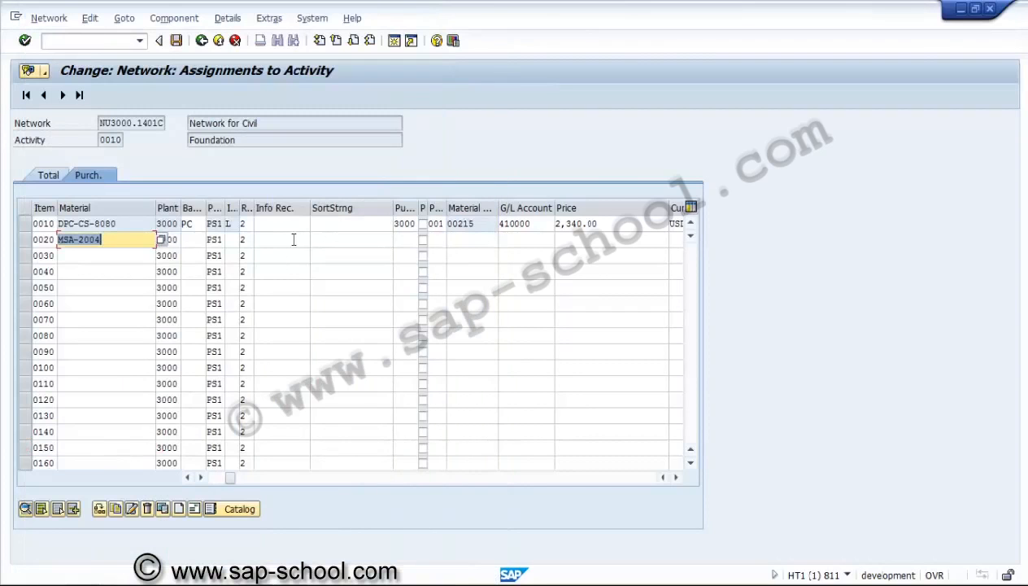
key("Return")
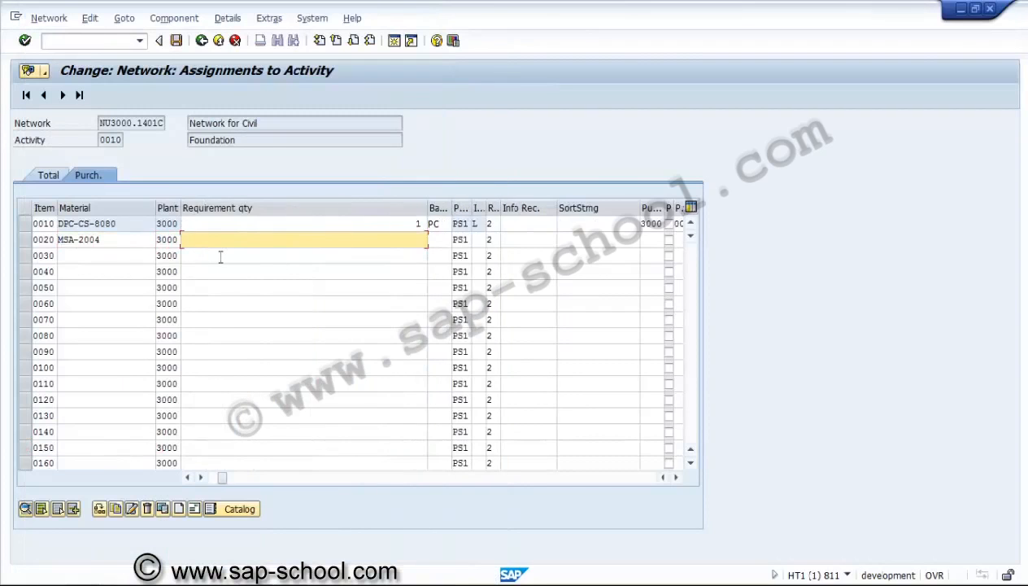
- Set the requirement quantity of component MSA-2004 to 1
type("1")
key("Tab")
key("Tab")
key("Tab")
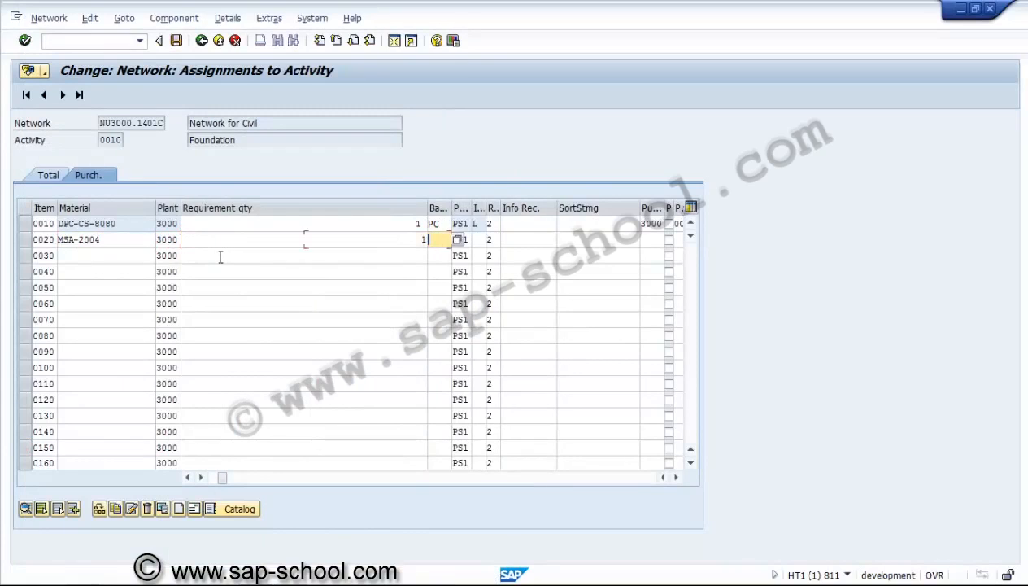
key("Tab")
key("Tab")
key("Tab")
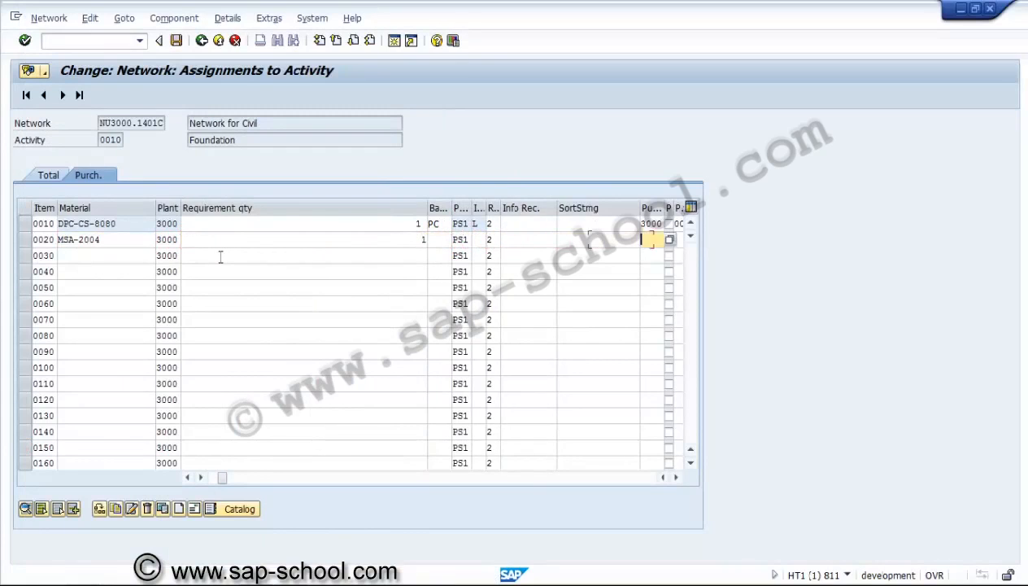
- Enter purchasing organization 3000 and purchasing group 001 for component MSA-2004 and confirm the line
type("3000")
key("Tab")
key("Tab")
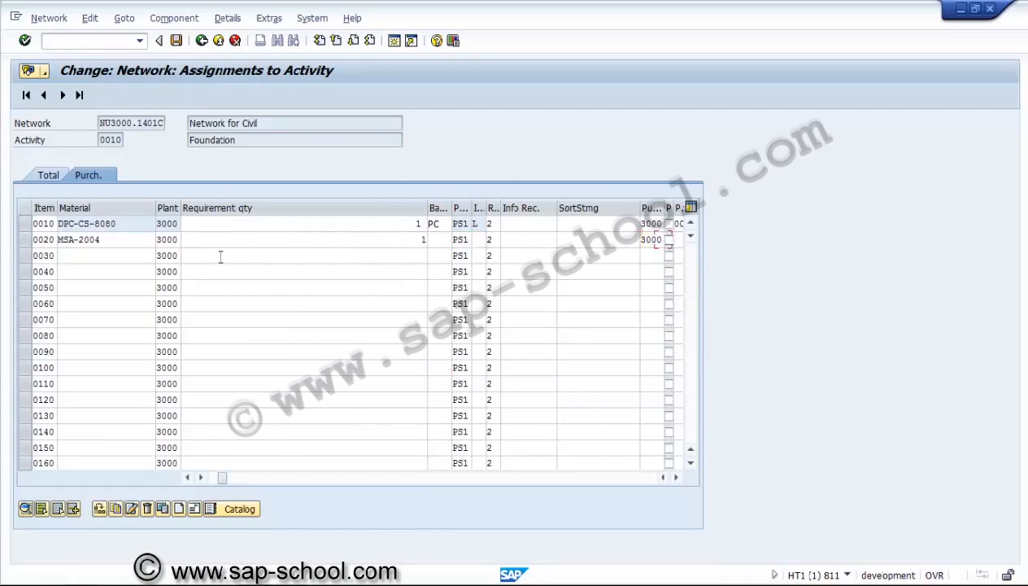
type("001")
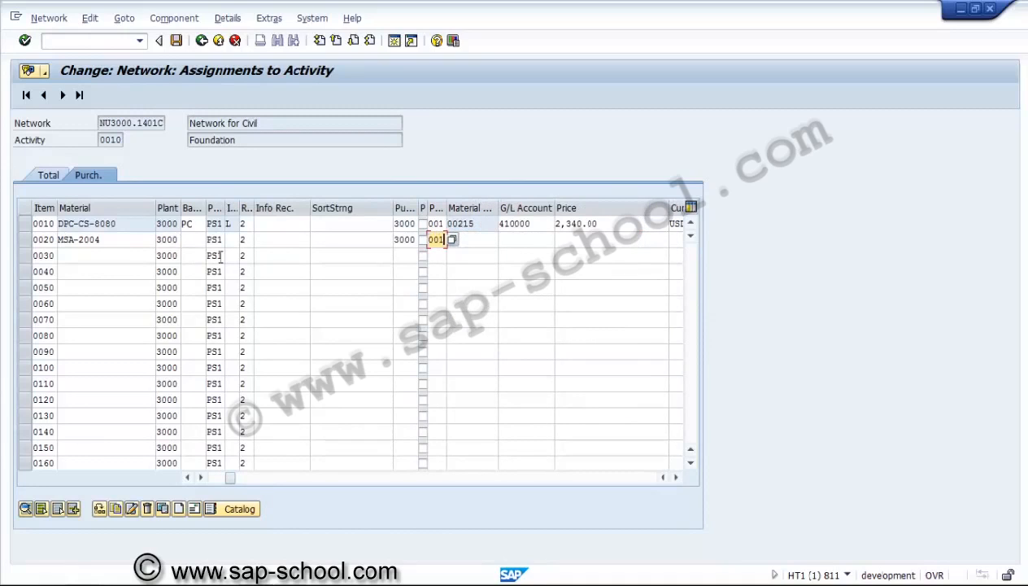
key("Return")
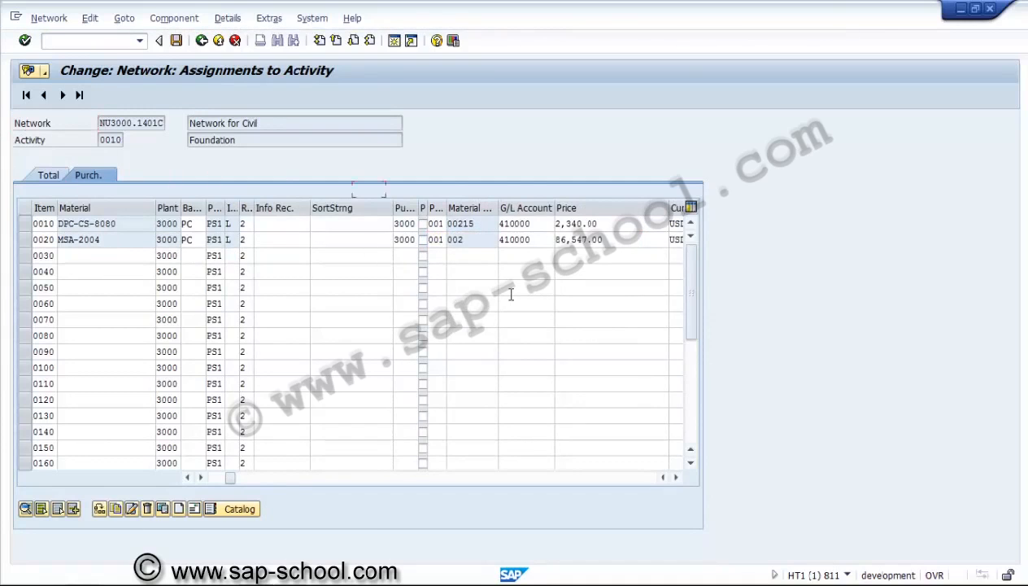
- Examine the requirement dates and WBS element assignments of the two Foundation components
left_click(676, 478)
left_click(676, 478)
left_click(676, 477)
left_click(676, 478)
left_click(676, 477)
left_click(676, 478)
left_click(676, 477)
left_click(676, 478)
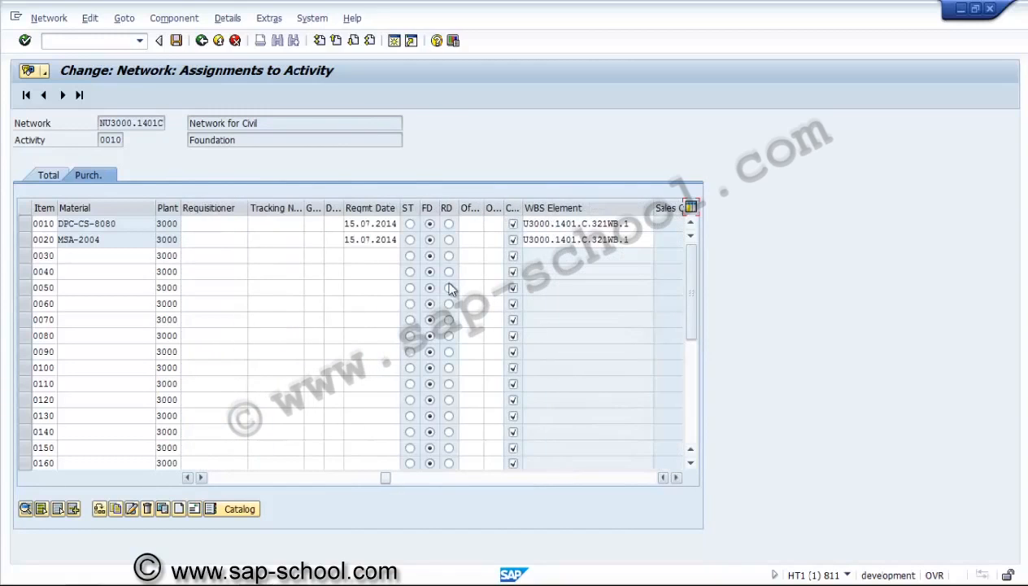
left_click(366, 224)
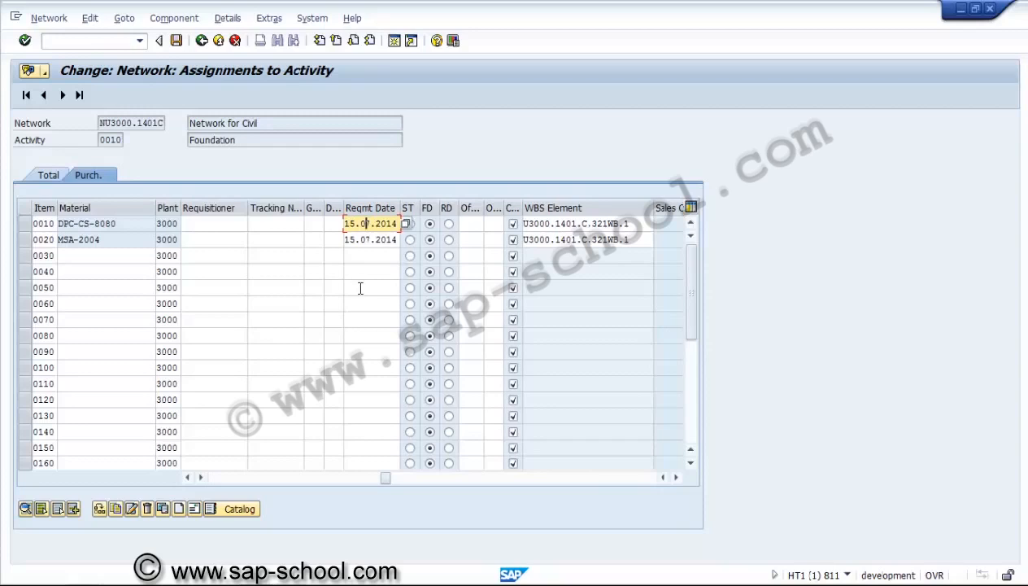
- Look up plant 3000 materials and assign the oil seal, MSA-2006, to component item 0030
left_click(218, 476)
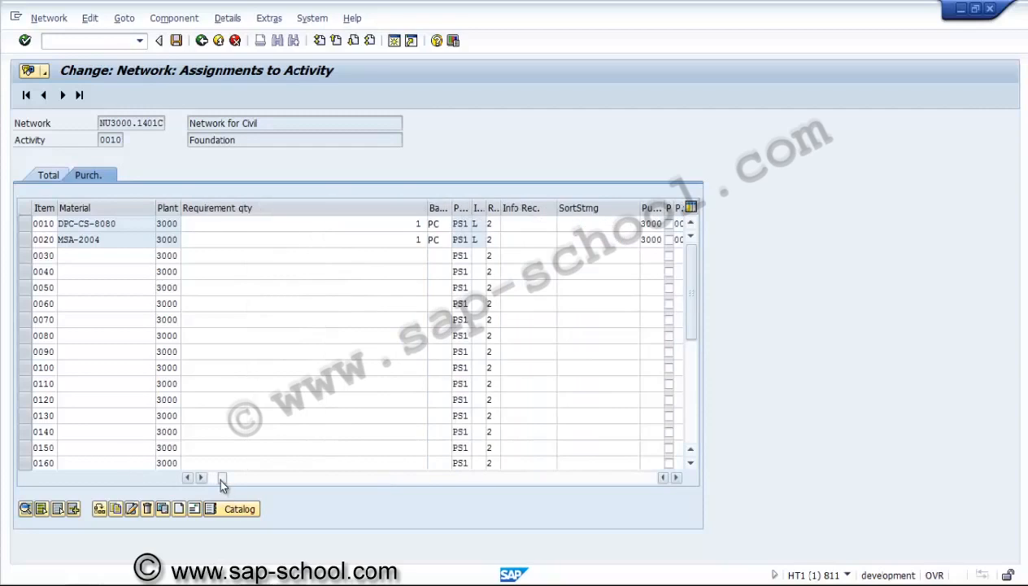
left_click(207, 475)
left_click(118, 256)
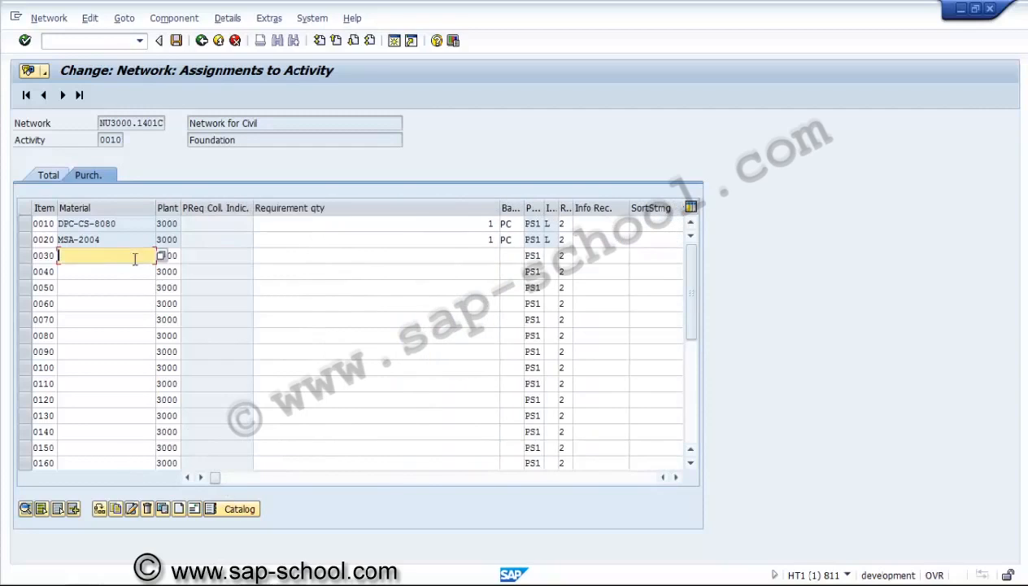
left_click(160, 256)
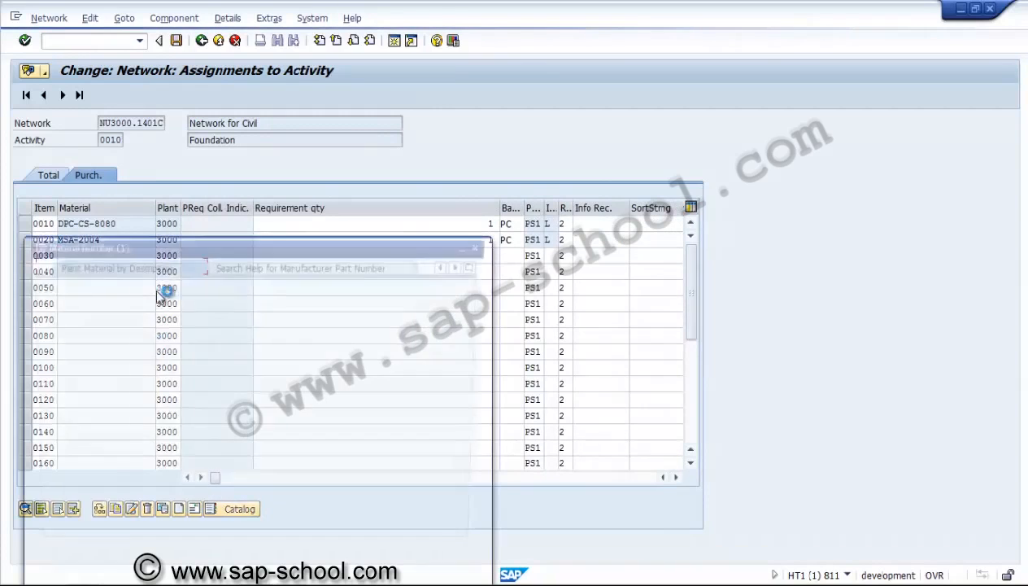
key("Return")
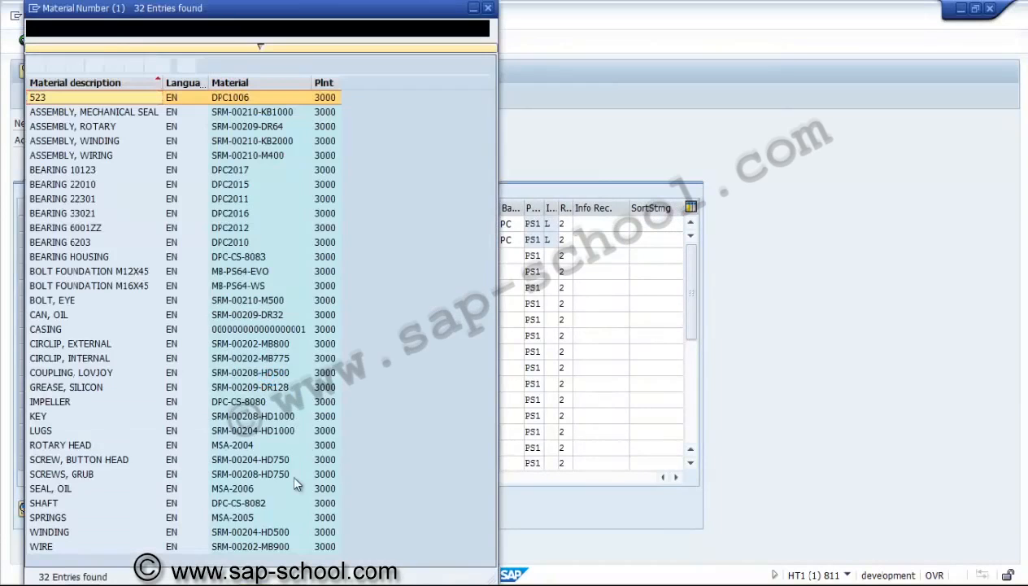
double_click(228, 489)
- Set the requirement quantity of component MSA-2006 to 2
key("Tab")
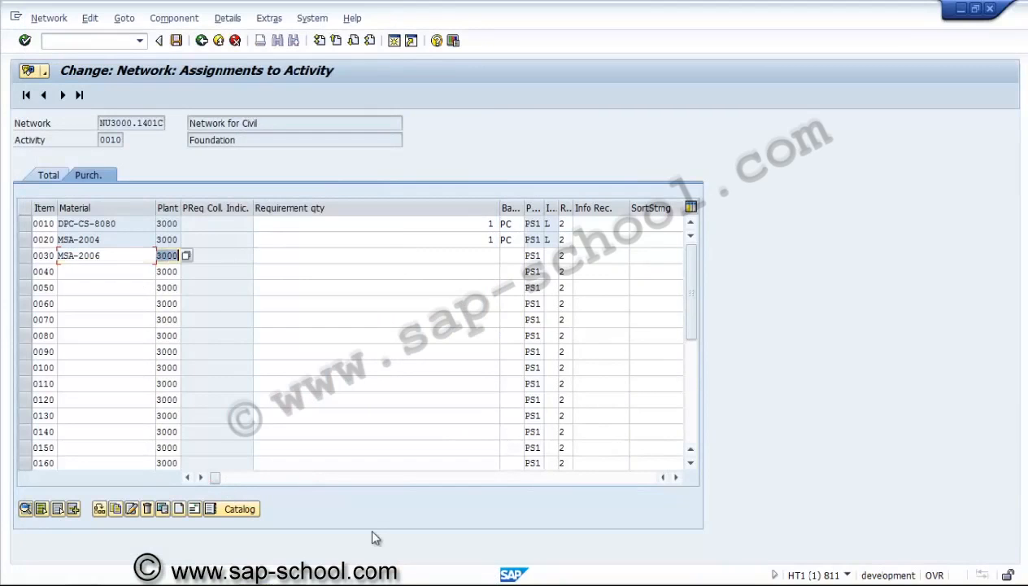
key("Tab")
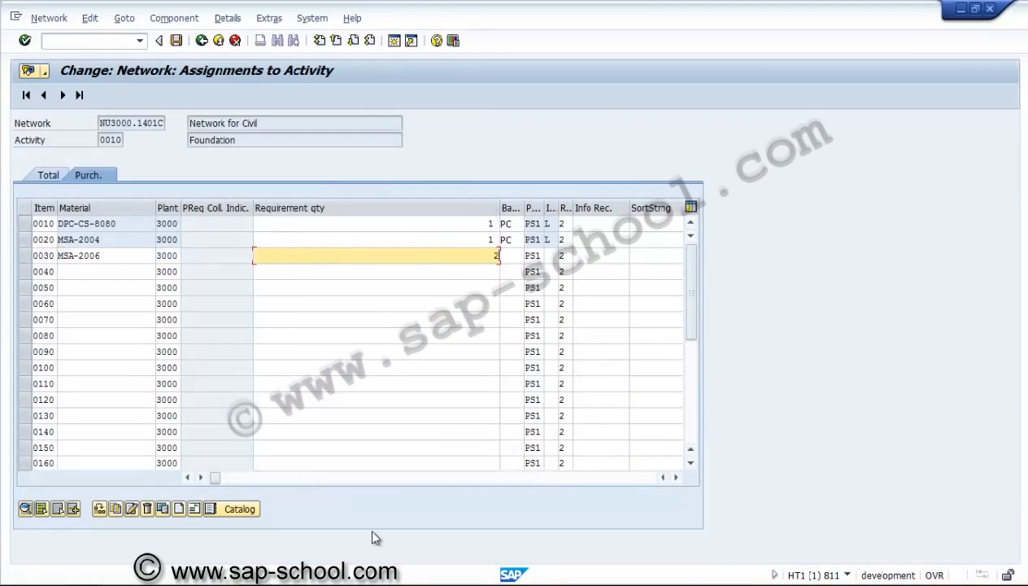
type("2")
key("Tab")
key("Tab")
key("Tab")
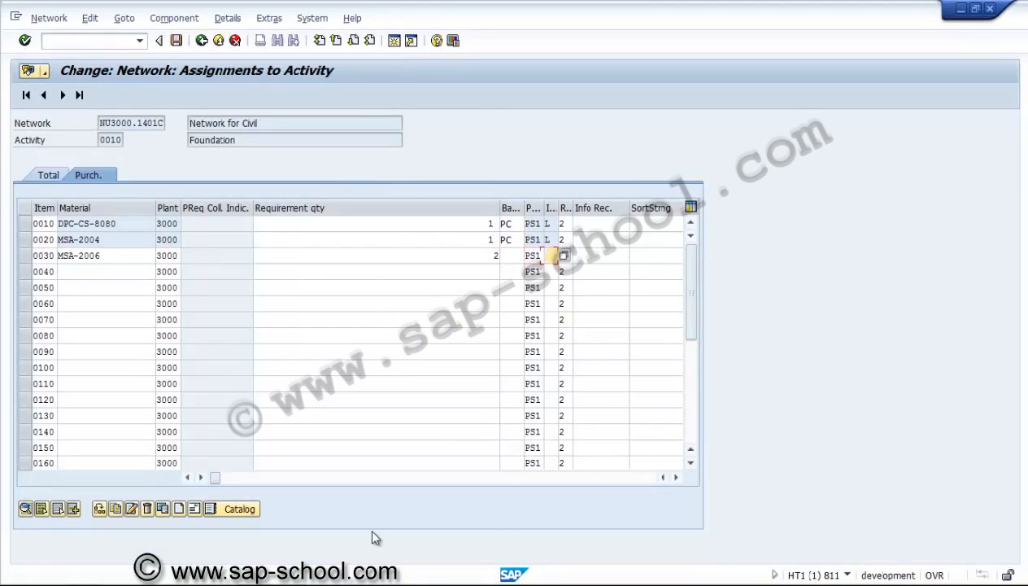
- Enter purchasing organization 3000 and purchasing group 001 for component MSA-2006 and confirm the line
key("Tab")
key("Tab")
key("Tab")
key("Tab")
type("3000")
key("Tab")
key("Tab")
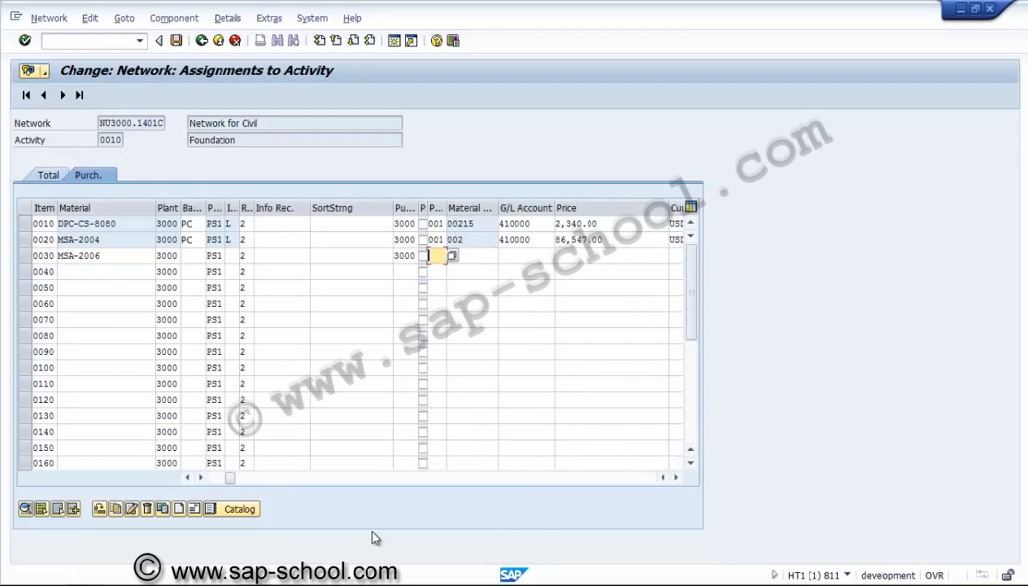
type("001")
key("Return")
- Look up plant 3000 materials and assign the mechanical seal assembly, SRM-00210-KB1000, to component item 0040
left_click(101, 274)
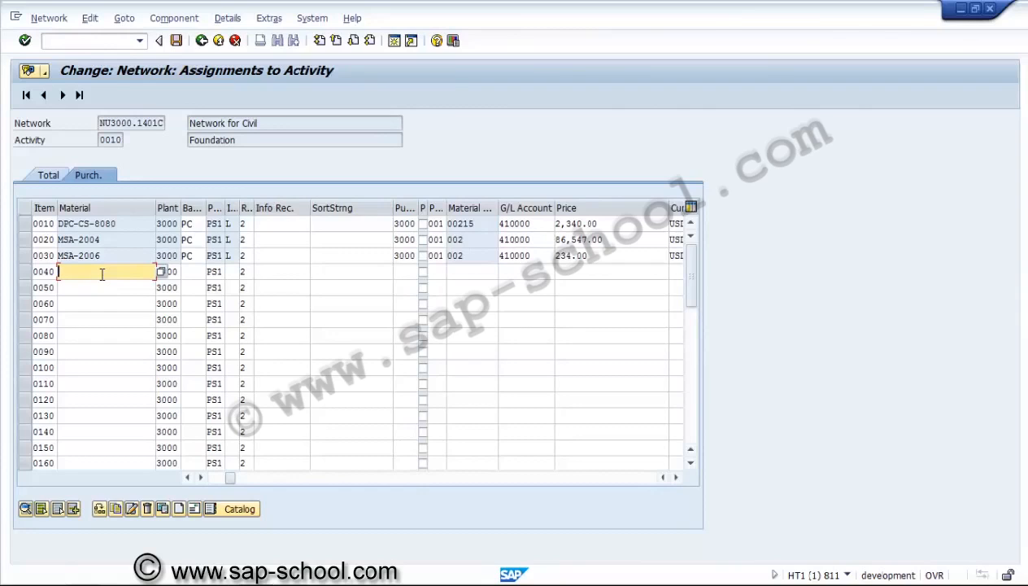
key("F4")
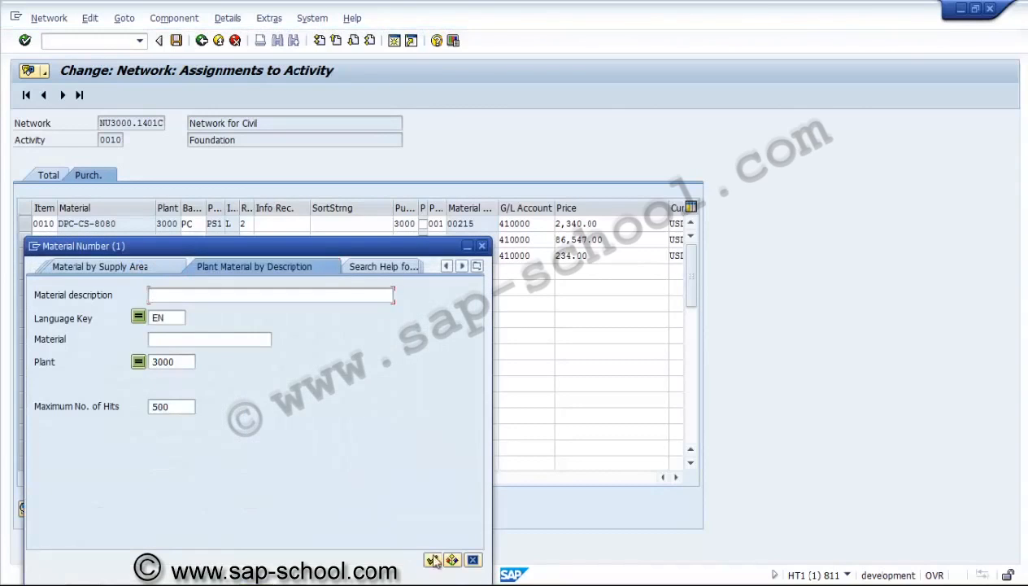
left_click(431, 559)
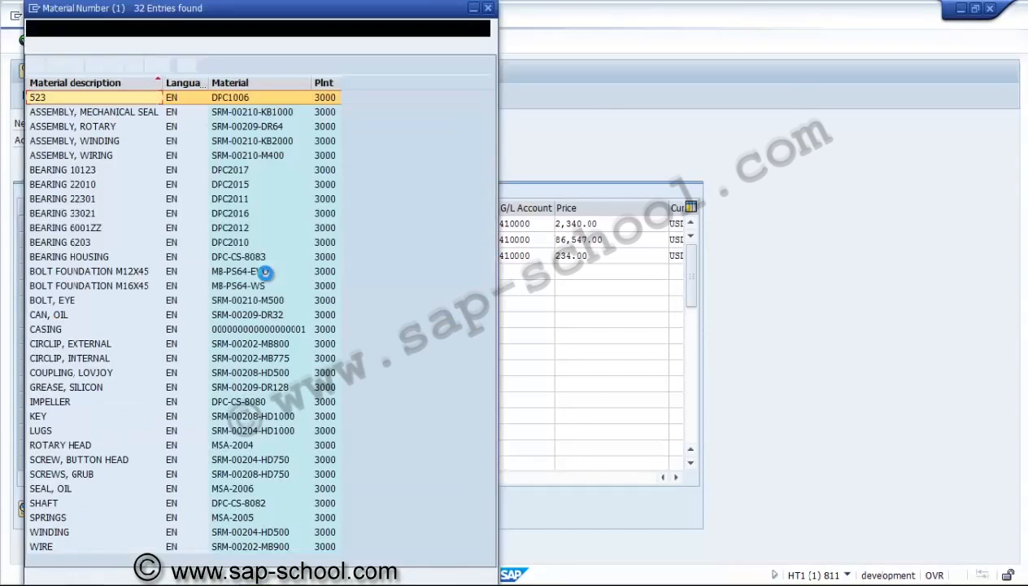
double_click(229, 114)
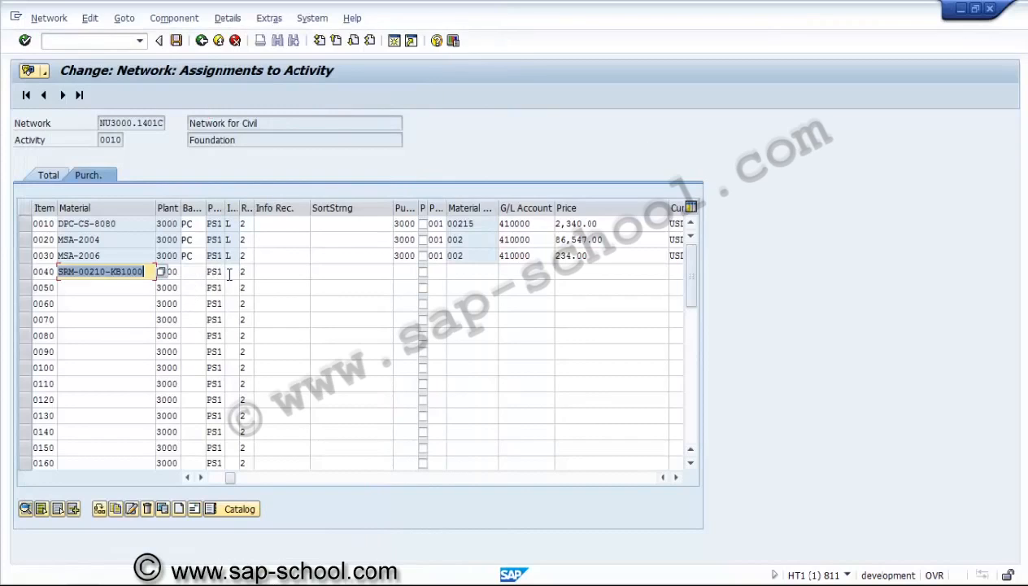
- Give component SRM-00210-KB1000 item category N and a requirement quantity of 1, and confirm the line
left_click(229, 275)
type("n")
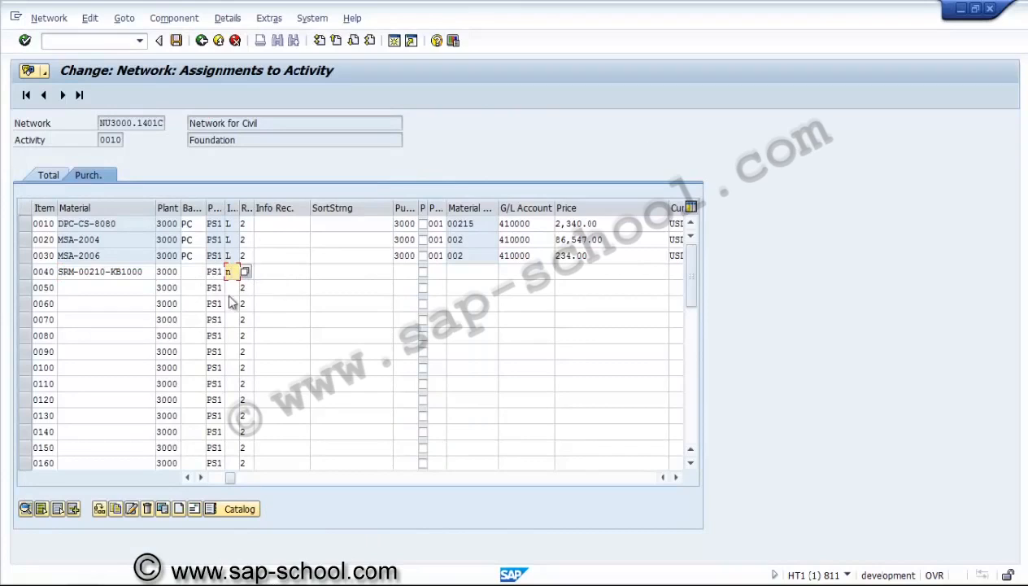
left_click(207, 477)
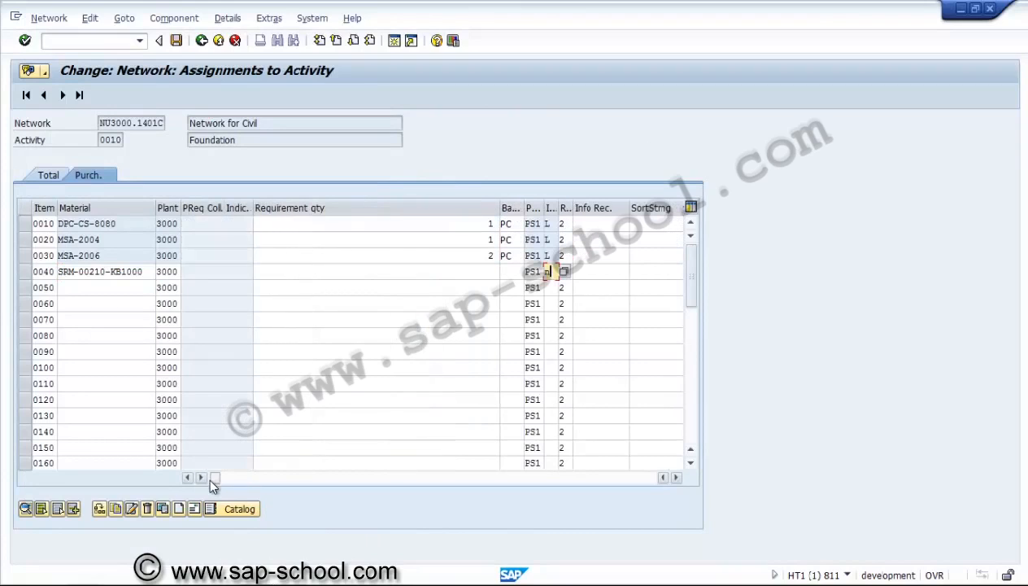
left_click(400, 271)
type("1")
key("Tab")
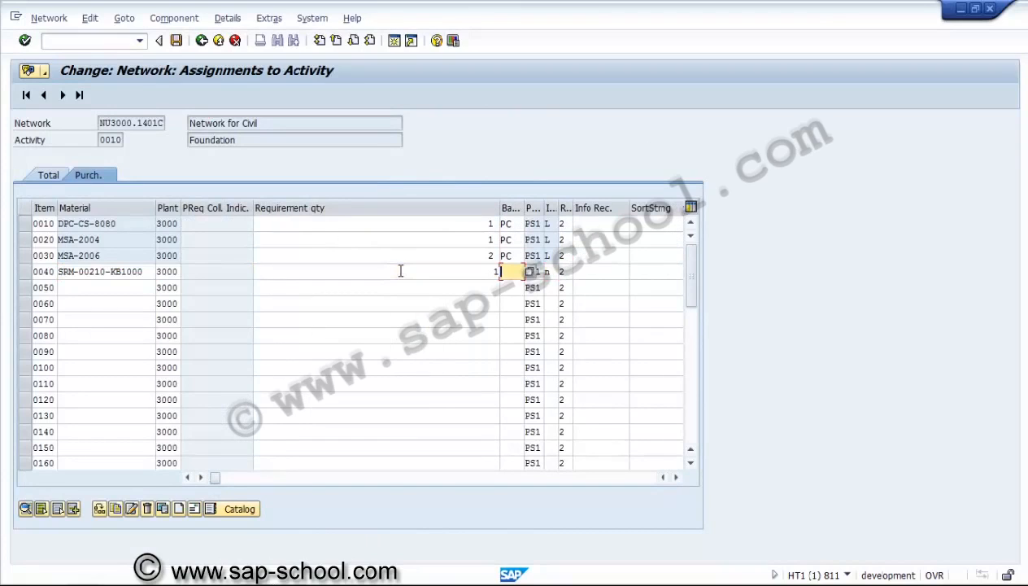
type("e")
key("BackSpace")
key("Tab")
key("Tab")
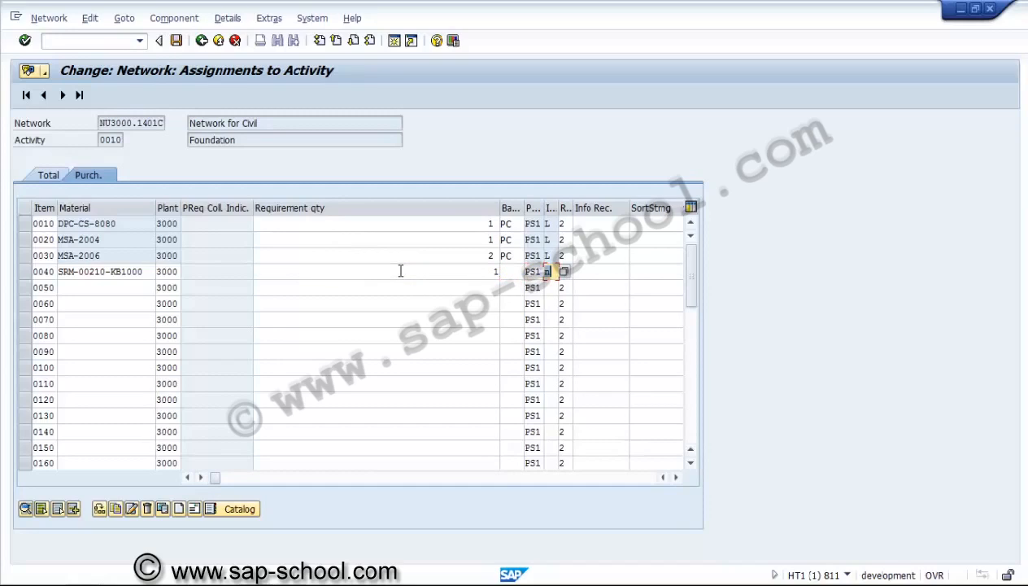
key("Tab")
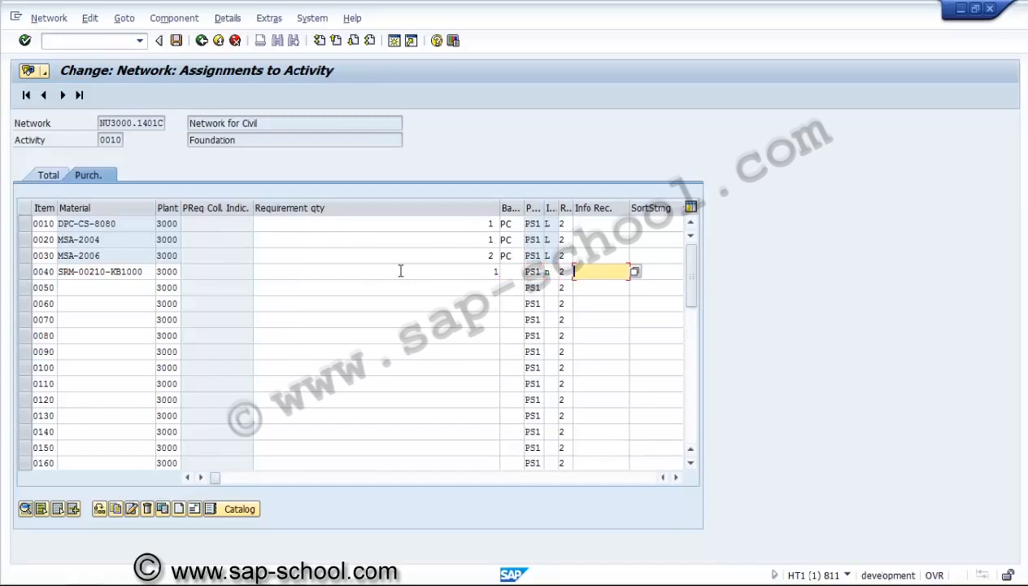
key("Return")
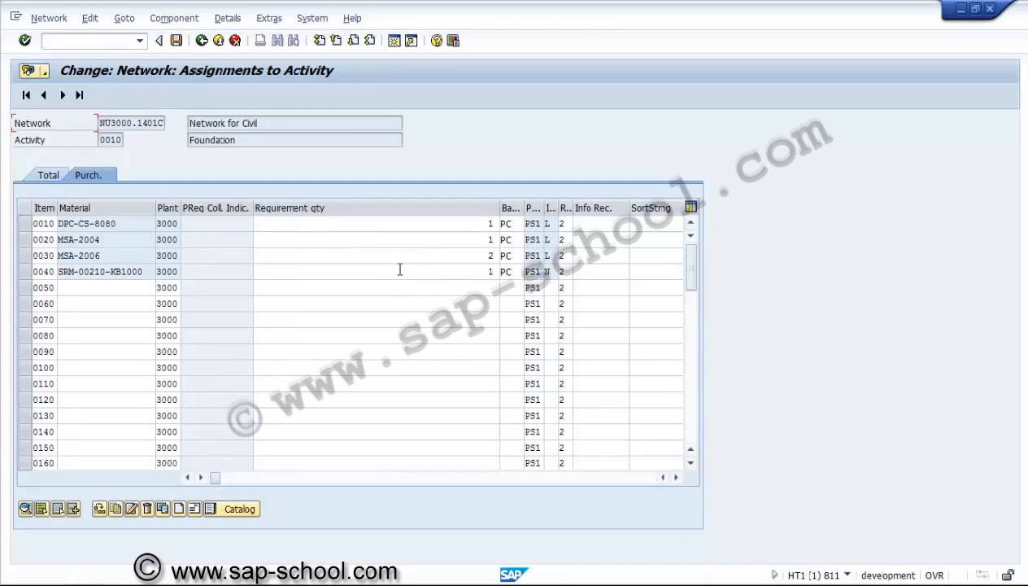
- Enter purchasing organization 3000 for the non-stock component SRM-00210-KB1000
left_click(402, 269)
key("Tab")
key("Tab")
key("Tab")
key("Tab")
type("3000")
key("Tab")
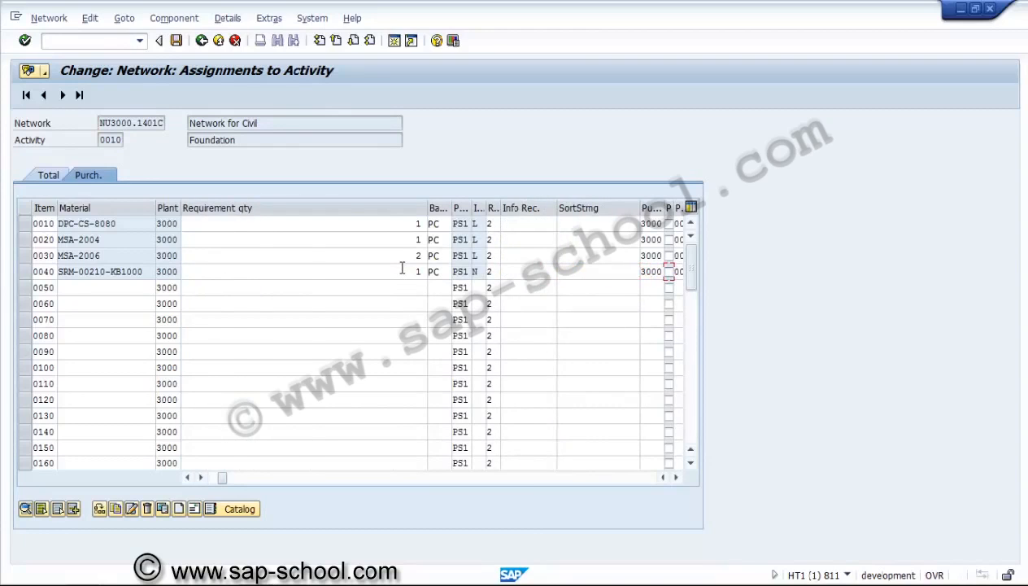
key("Tab")
key("Tab")
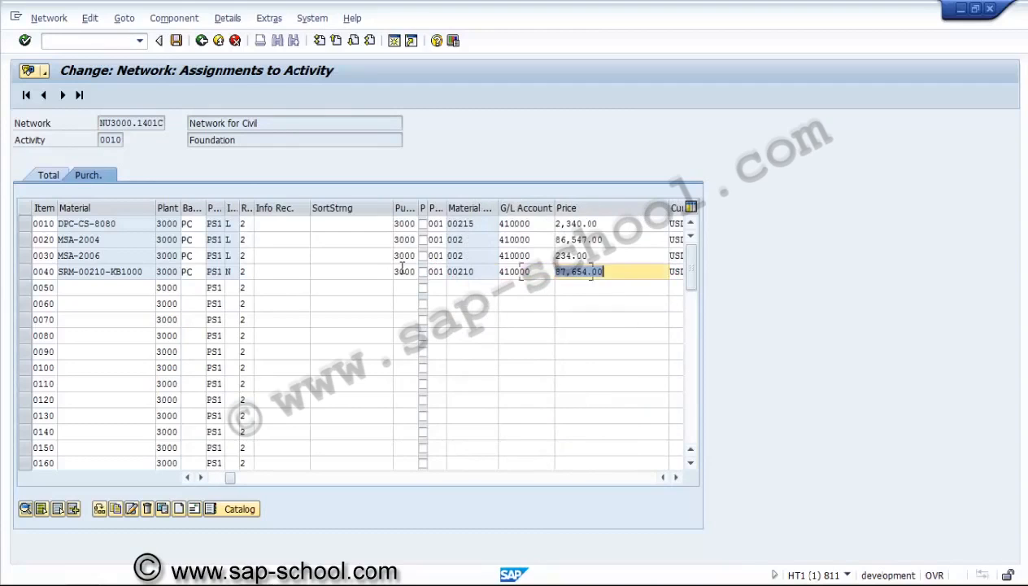
- Set the requirement date of component SRM-00210-KB1000 to 15.05.2014 with the RD option selected
key("Tab")
key("Tab")
key("Tab")
key("Tab")
key("Tab")
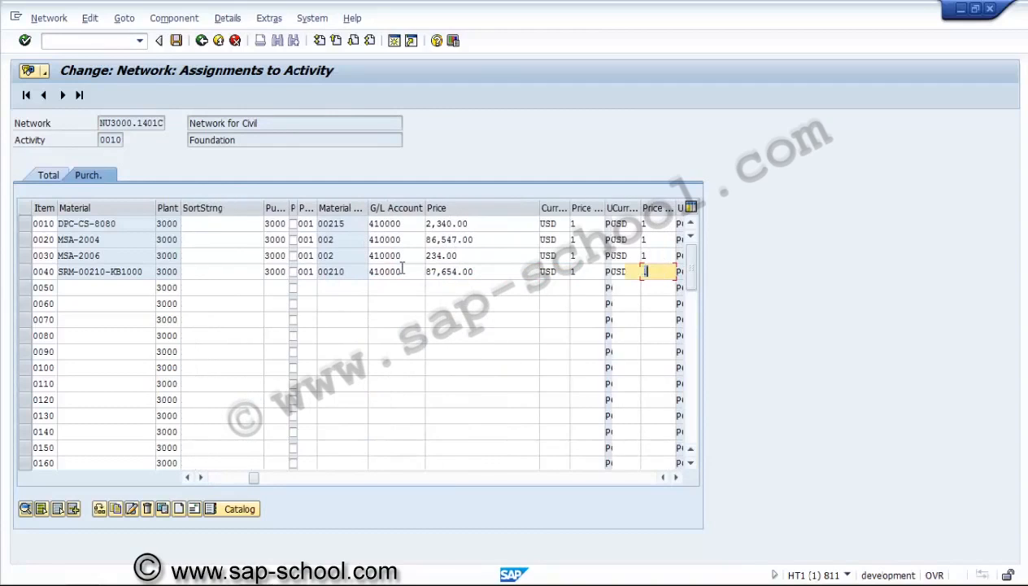
key("Tab")
key("Tab")
key("Tab")
key("Tab")
key("Tab")
key("Tab")
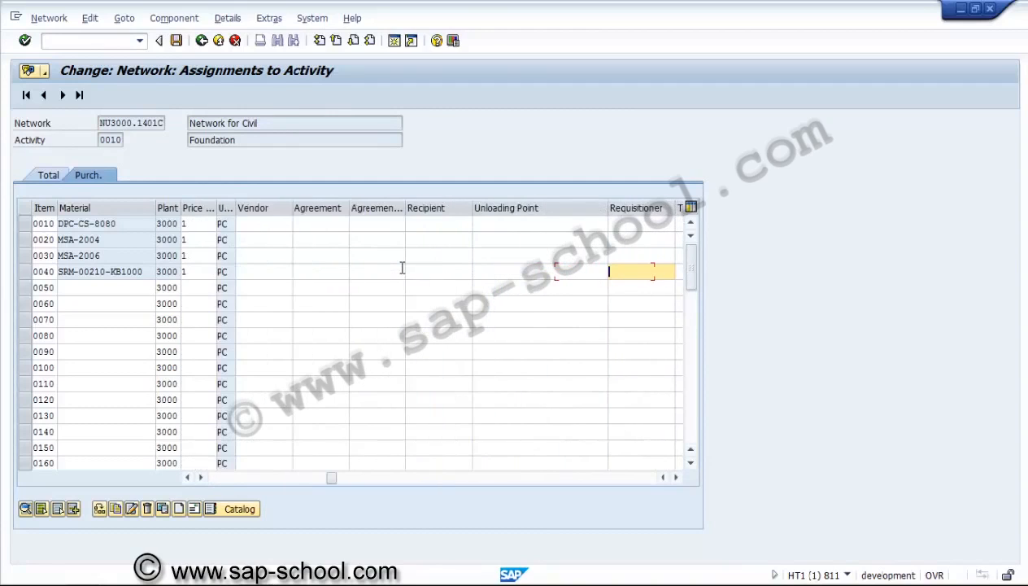
key("Tab")
key("Tab")
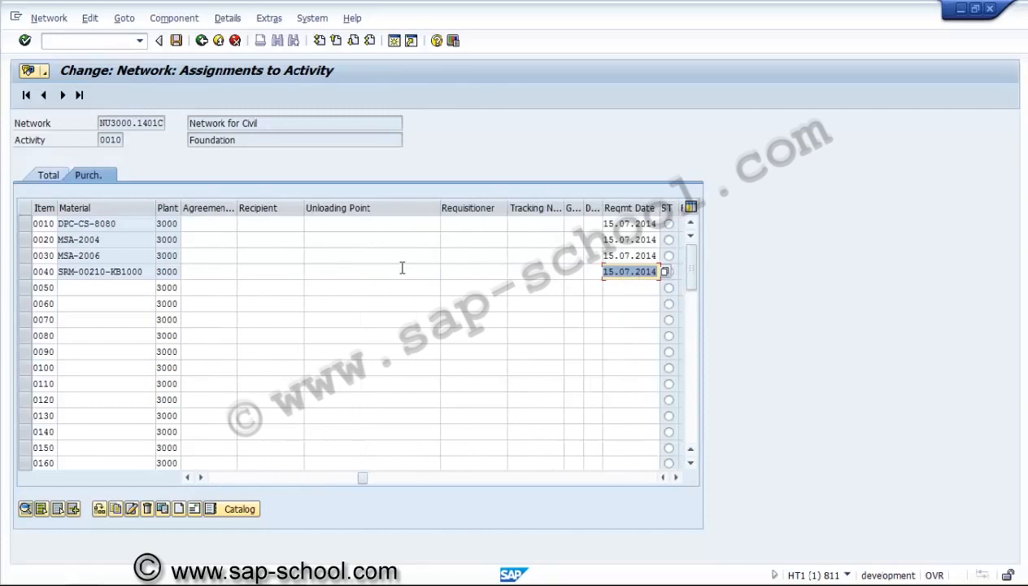
key("Tab")
key("Tab")
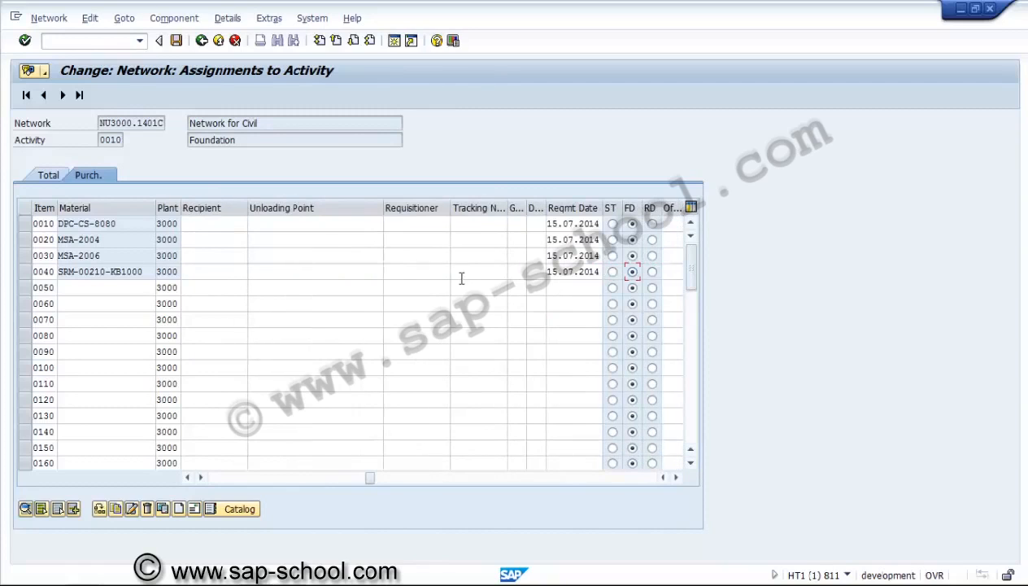
left_click(572, 271)
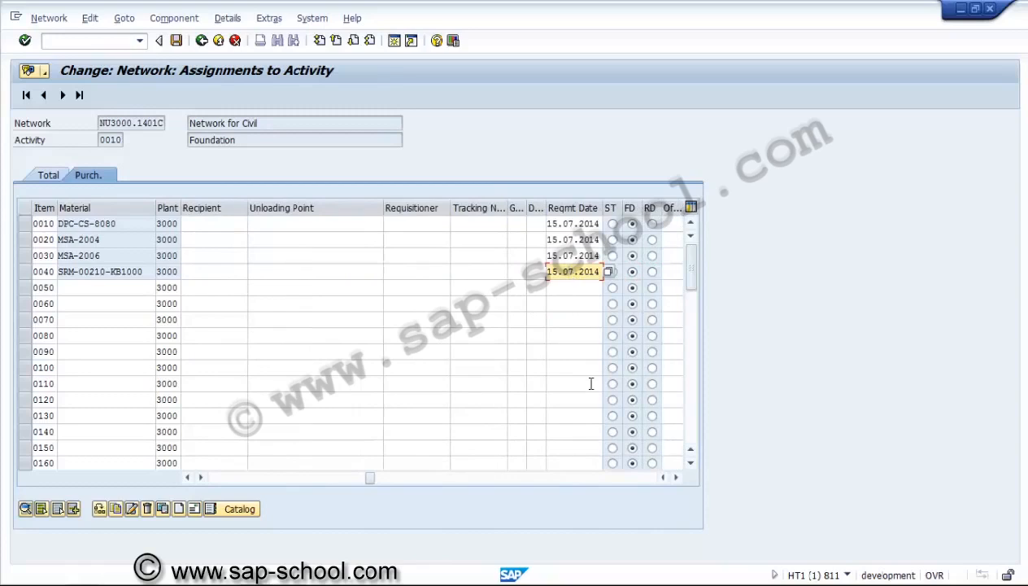
key("Return")
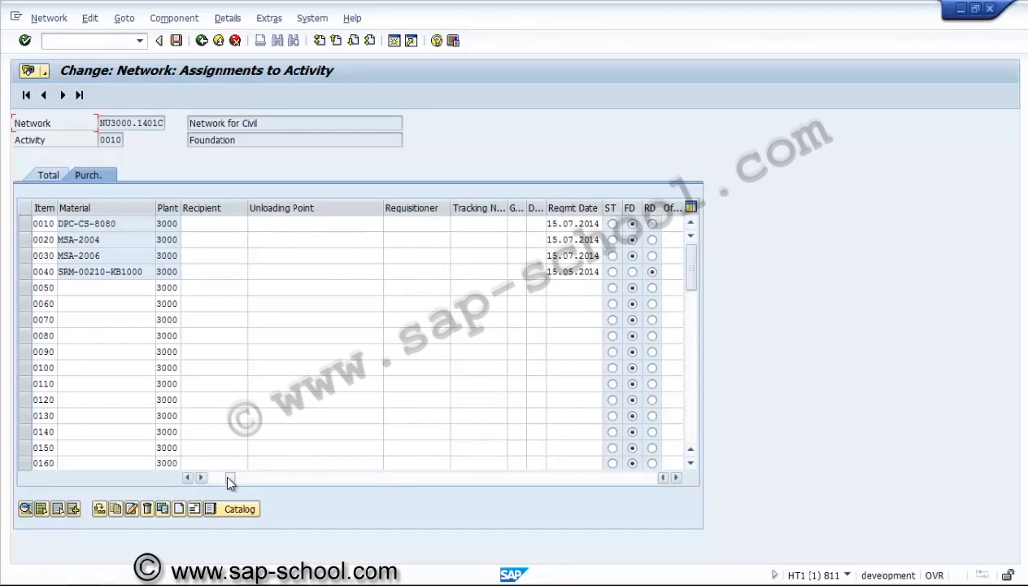
- Start component item 0050 without a material number, entering requirement quantity 5, unit EA and item category N
left_click(222, 478)
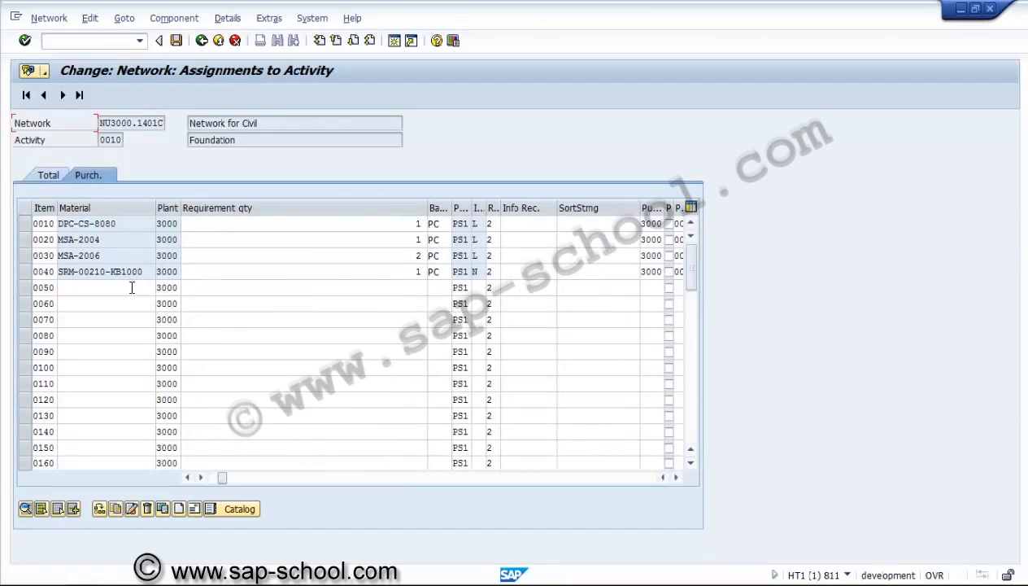
left_click(187, 478)
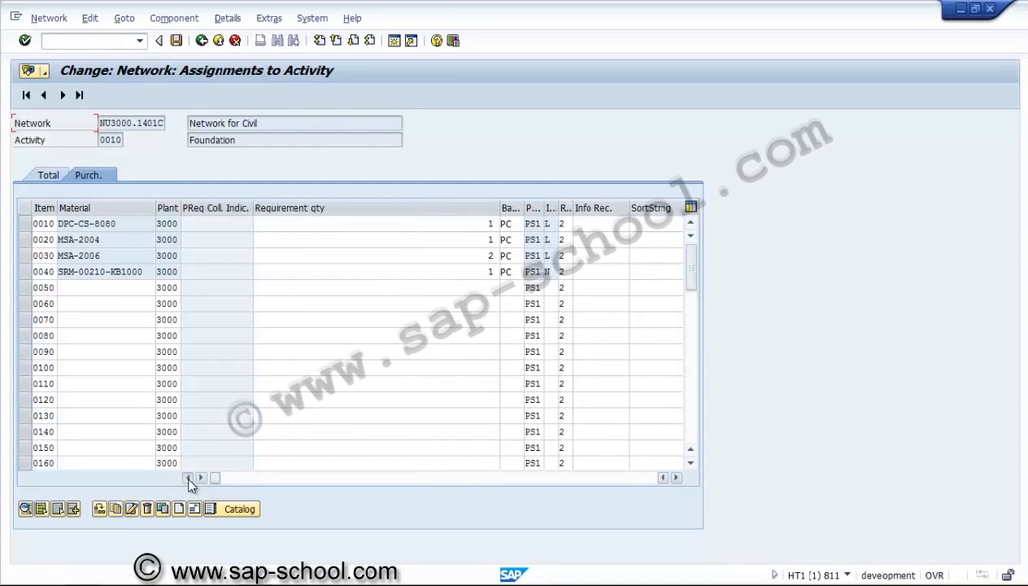
left_click(139, 289)
left_click(271, 288)
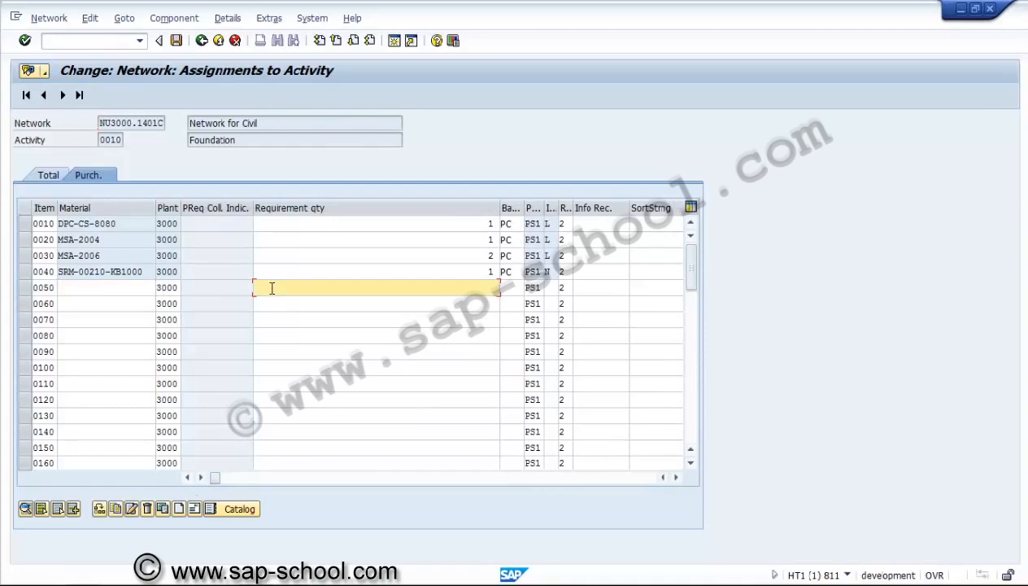
type("5")
key("Tab")
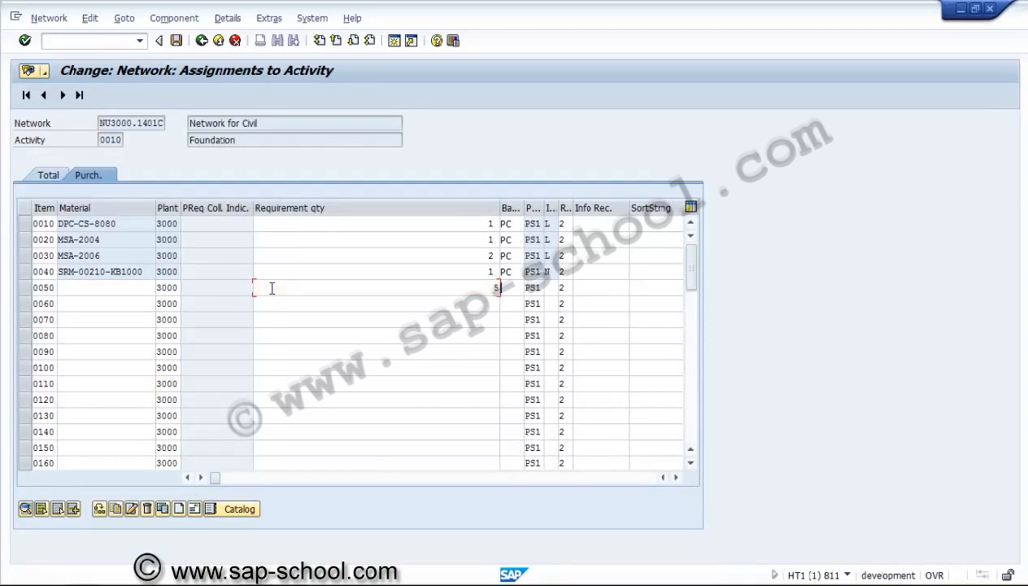
type("ea")
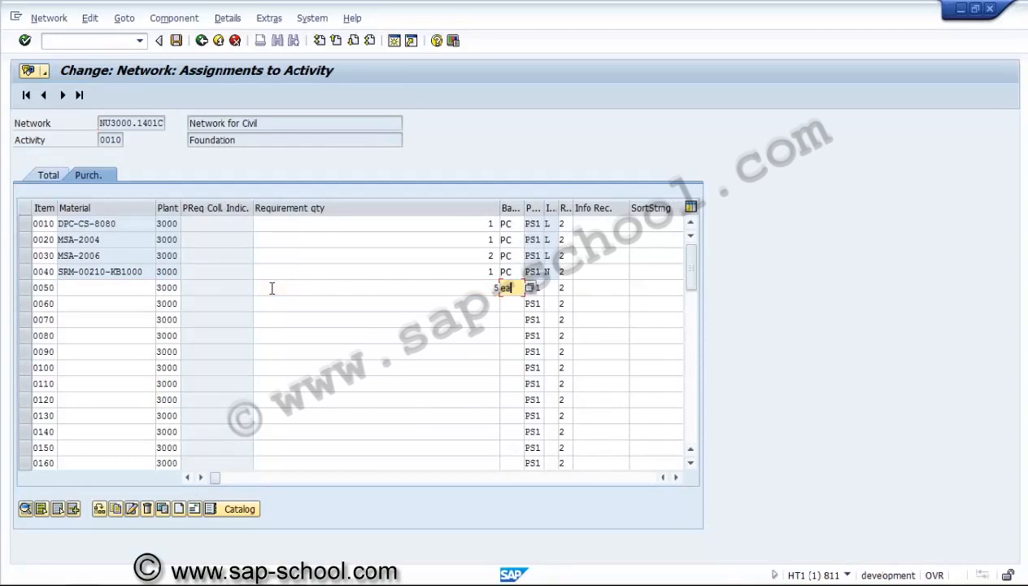
key("Tab")
type("n")
- Enter purchasing organization 3000, purchasing group 002 and material group 00215 for component item 0050
key("Tab")
key("Tab")
key("Tab")
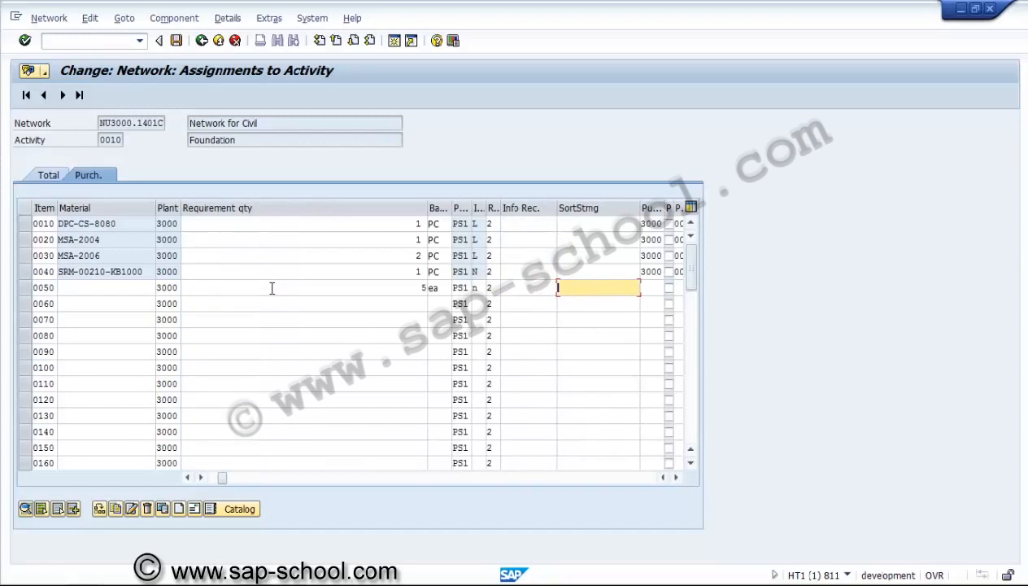
key("Tab")
type("3")
type("000")
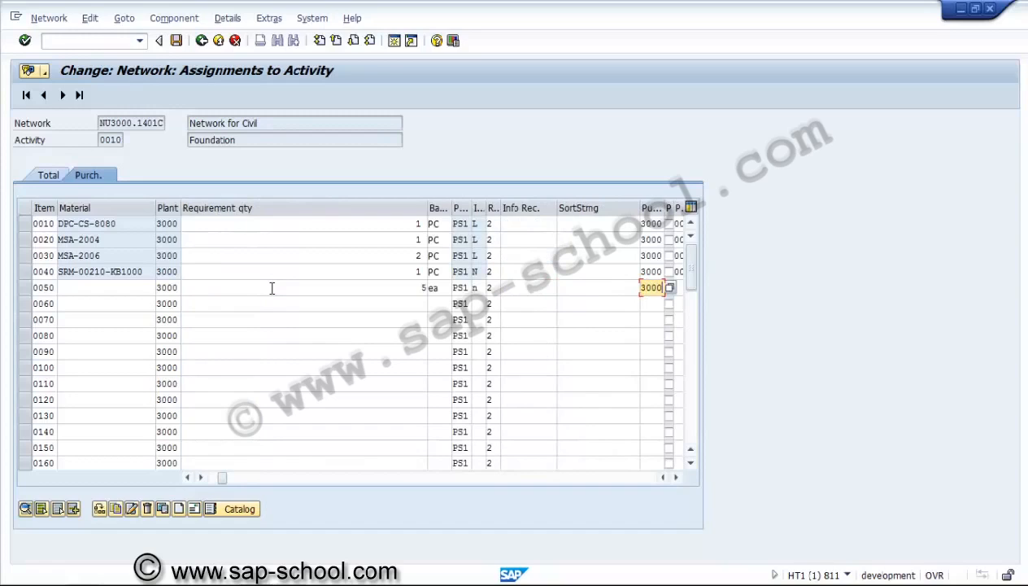
key("Tab")
type("002")
key("Tab")
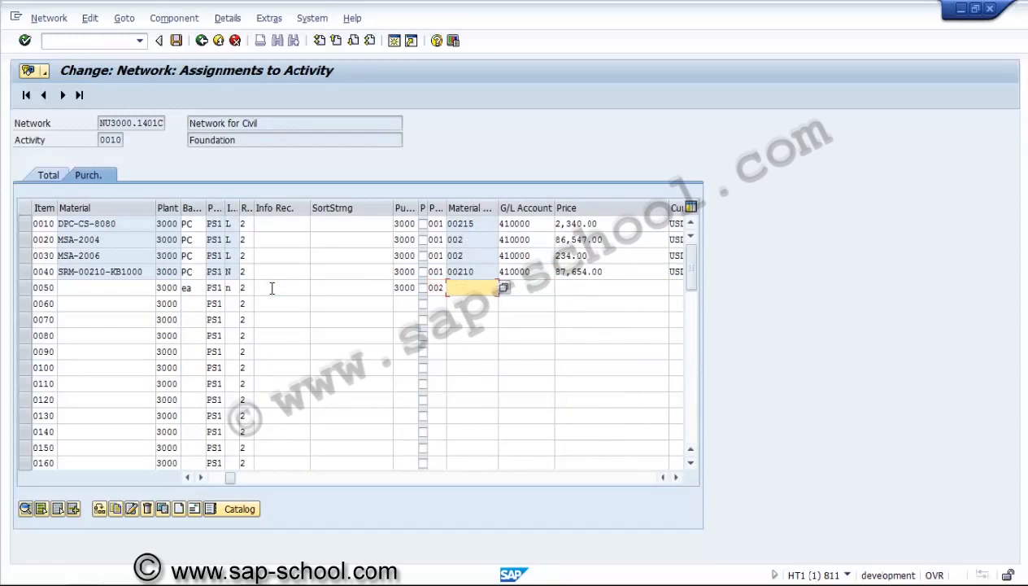
type("00215")
key("Tab")
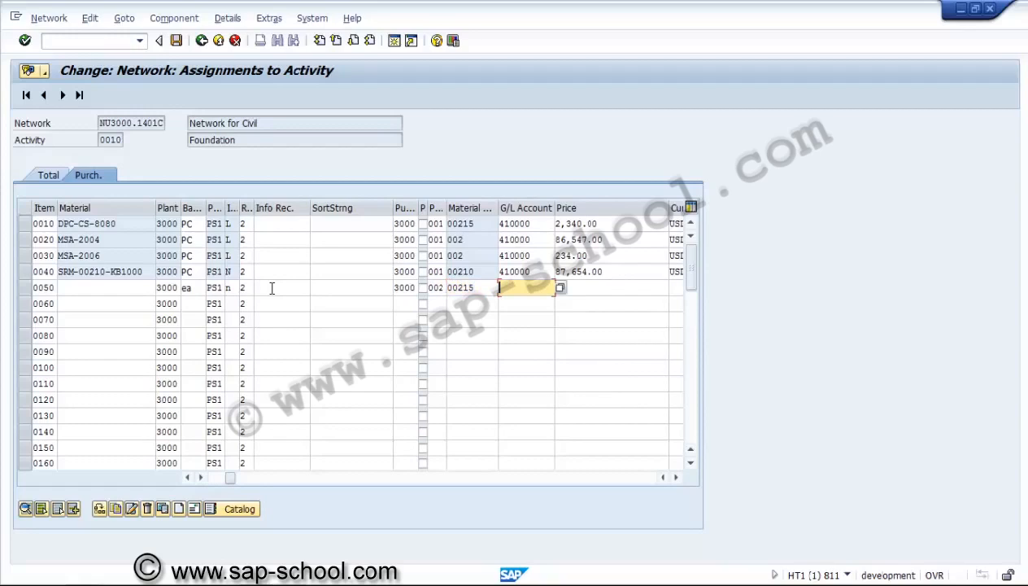
- Enter G/L account 410000, price 2343, currency USD and price unit 1 for component item 0050
type("410000")
key("Tab")
type("2343")
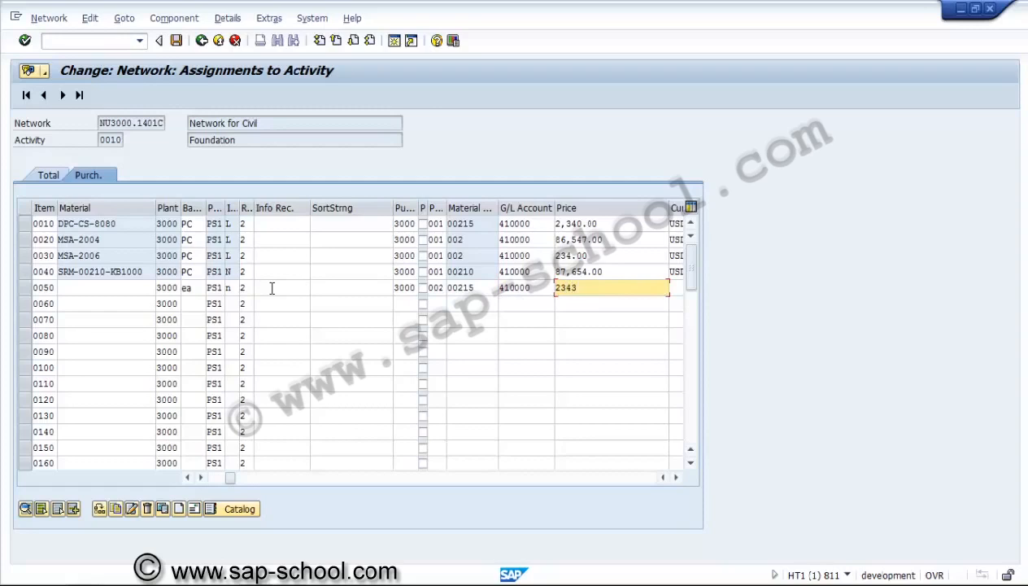
key("Tab")
type("usd")
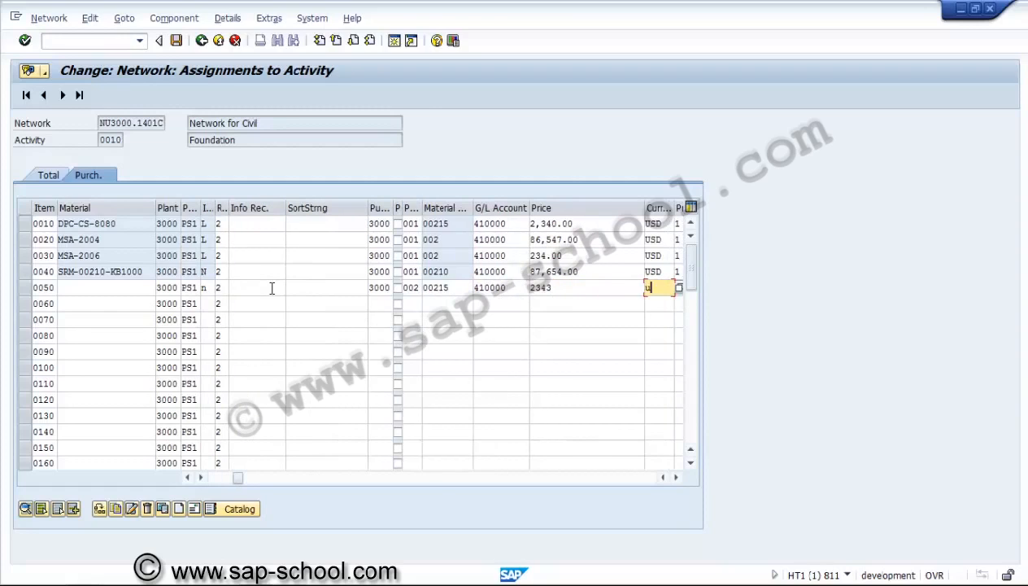
key("Tab")
type("1")
- Set the requirement date of component item 0050 to 15.03.2014
key("Tab")
key("Tab")
key("Tab")
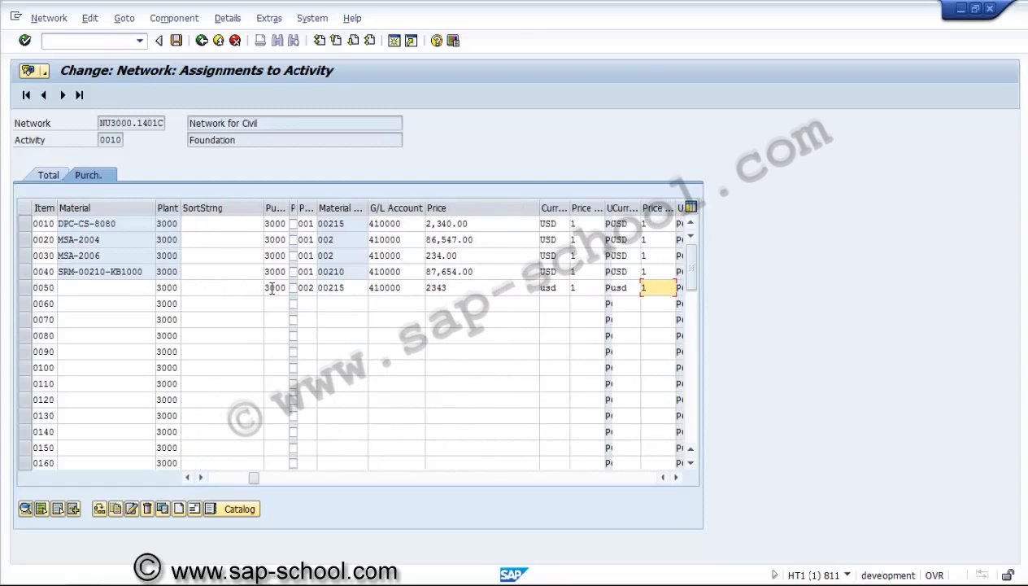
key("Tab")
key("Tab")
key("Tab")
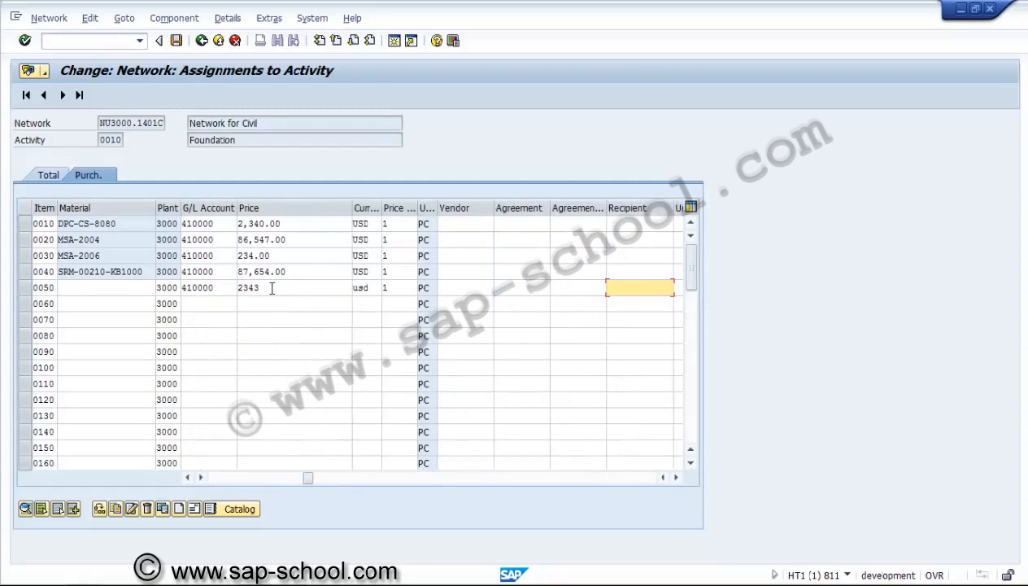
key("Tab")
key("Tab")
key("Tab")
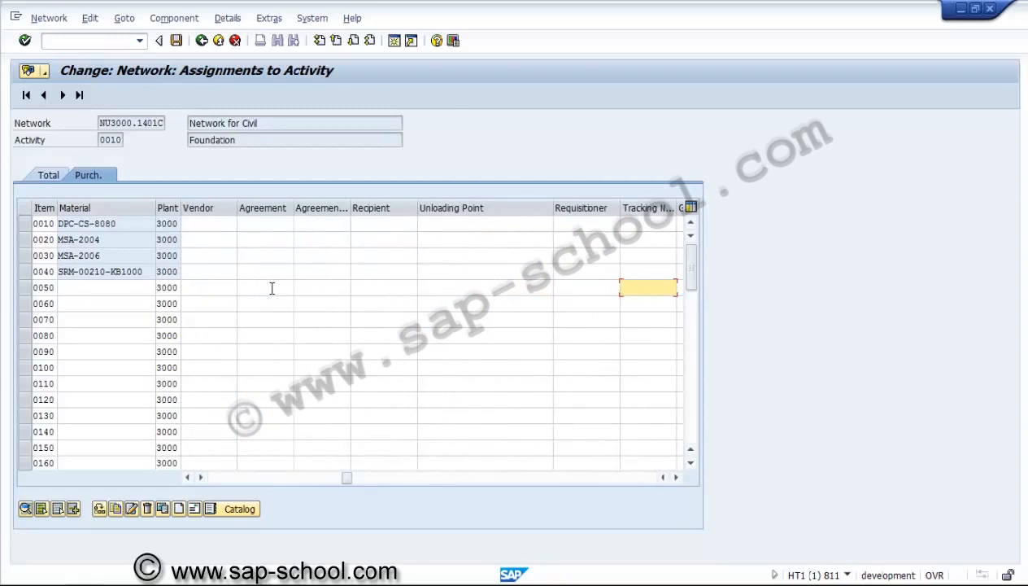
key("Tab")
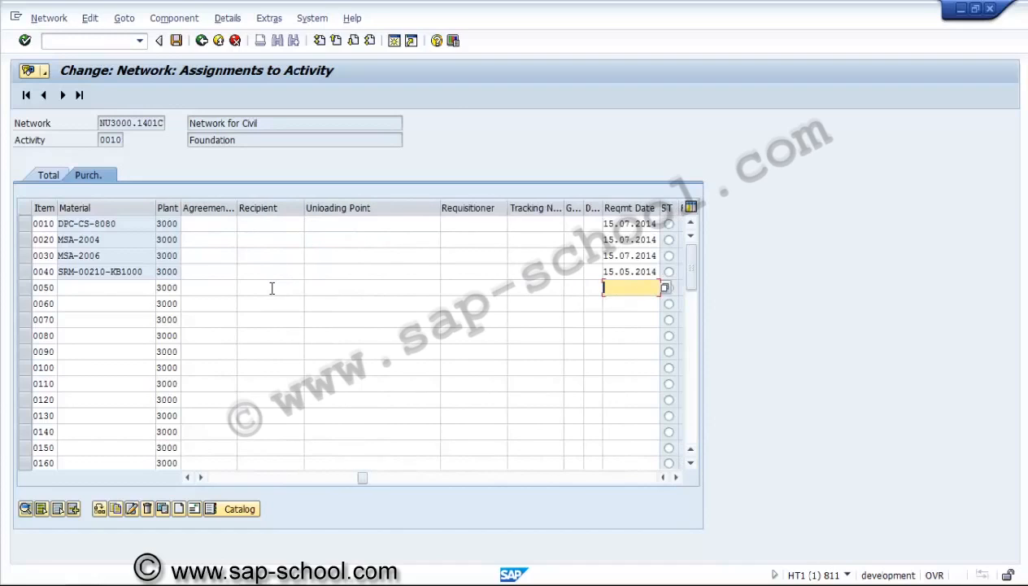
type("15.03.2014")
key("Tab")
- Enter the item text "Non-coded Material1" for component item 0050 and confirm the entry
key("Tab")
key("Tab")
key("Tab")
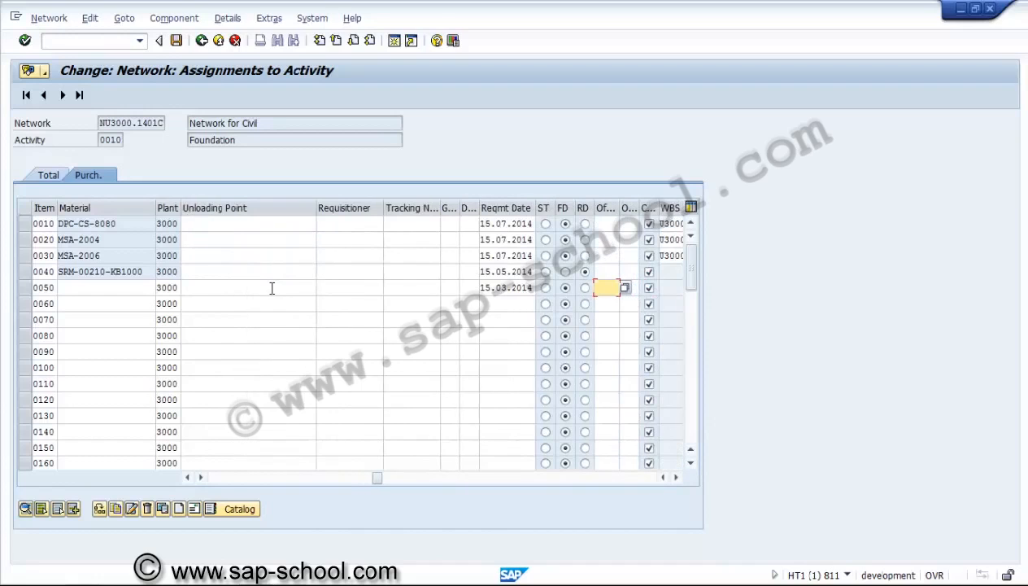
key("Tab")
key("Tab")
key("Tab")
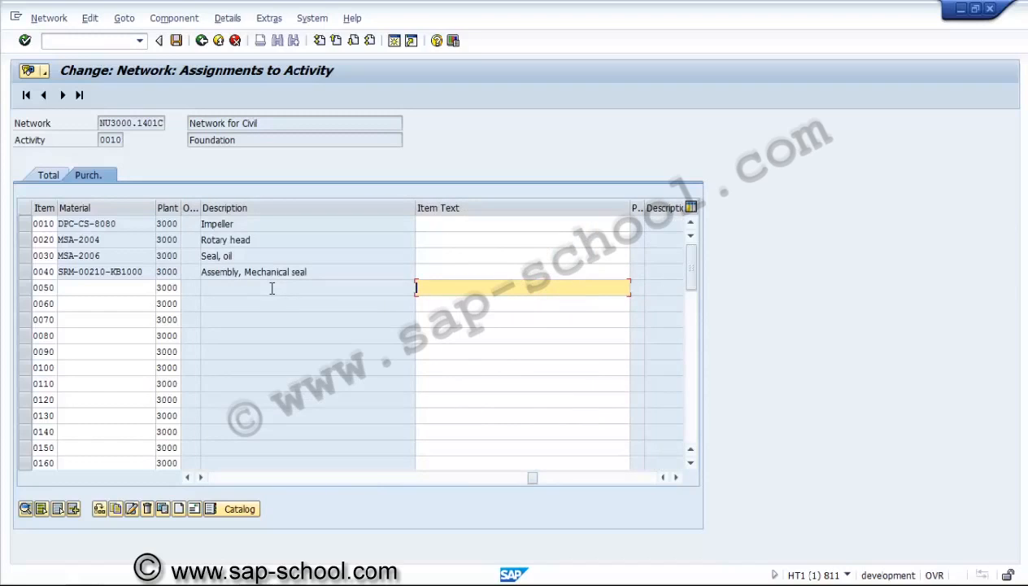
type("Non-coded Material1")
key("Return")
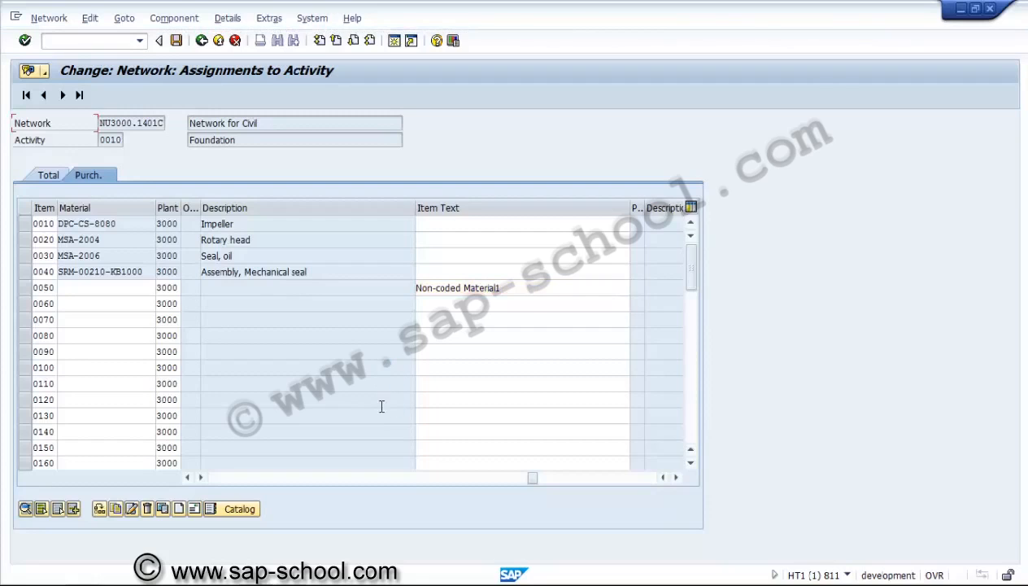
- Start component item 0060 without a material number, entering requirement quantity 2, unit EA and item category N
left_click_drag(533, 481, 208, 476)
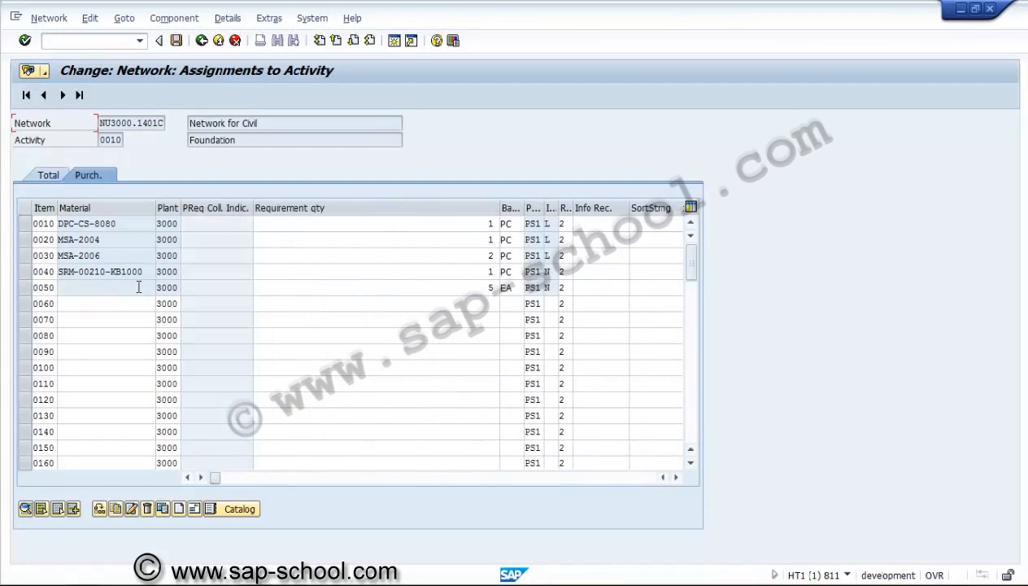
left_click(304, 305)
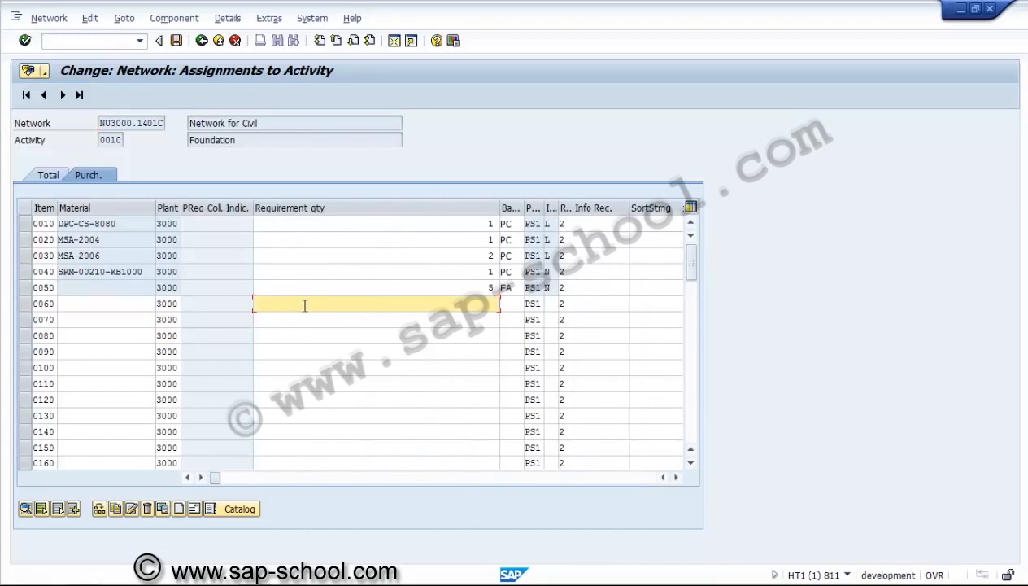
type("2")
key("Tab")
type("ea")
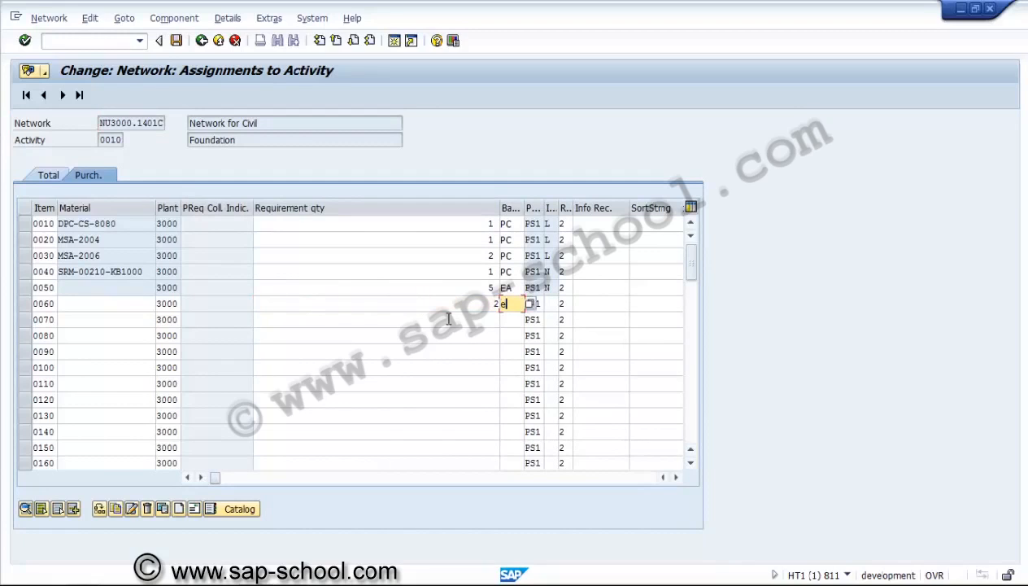
key("Tab")
key("Tab")
type("n")
key("Tab")
key("Tab")
key("Tab")
key("Tab")
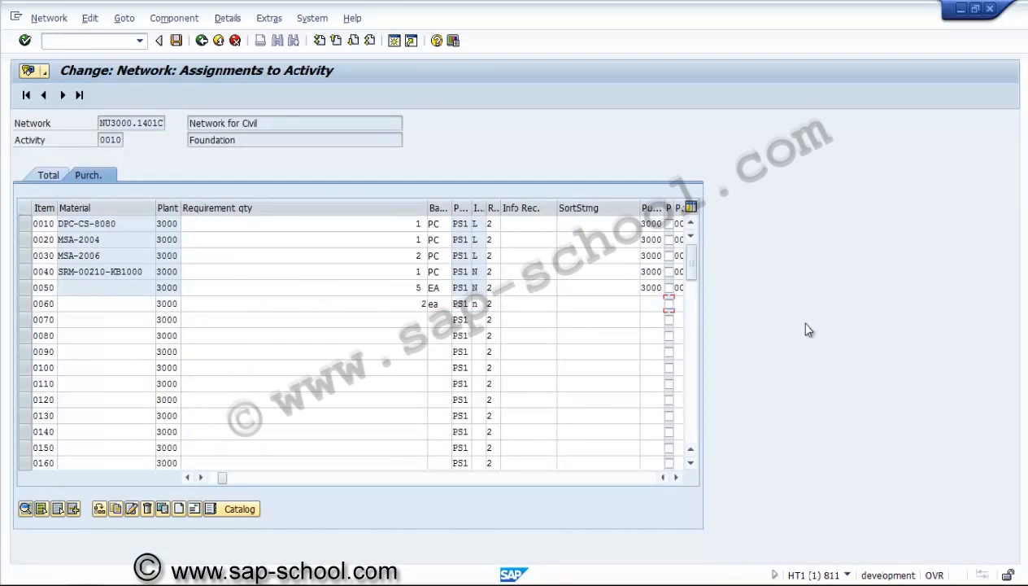
- Enter purchasing organization 3000, purchasing group 002 and material group 00215 for component item 0060
left_click(644, 304)
type("3000")
key("Tab")
key("Tab")
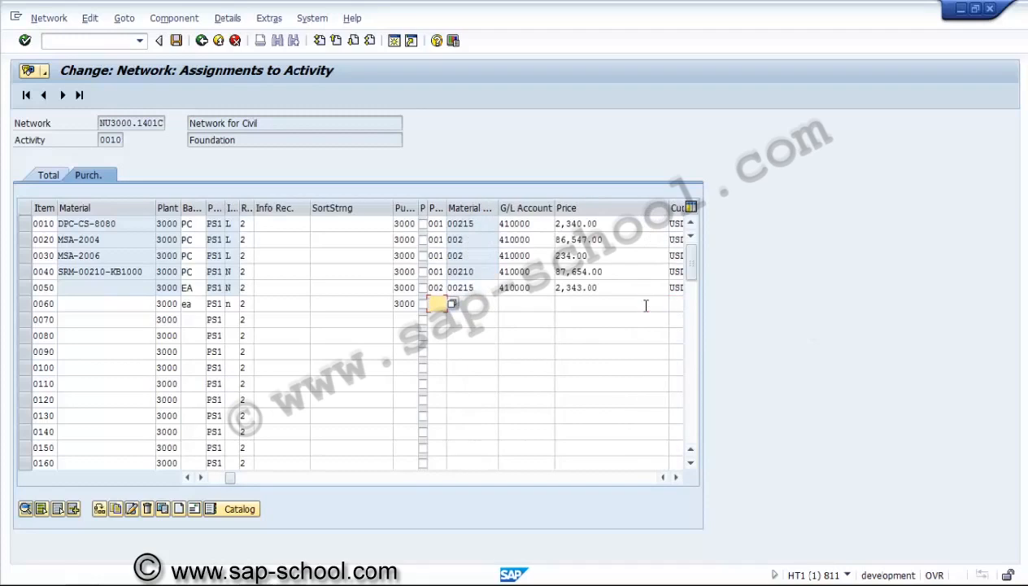
type("002")
key("Tab")
type("00215")
- Enter G/L account 410000, price 1234, currency USD and price unit 1 for component item 0060
key("Tab")
type("410000")
key("Tab")
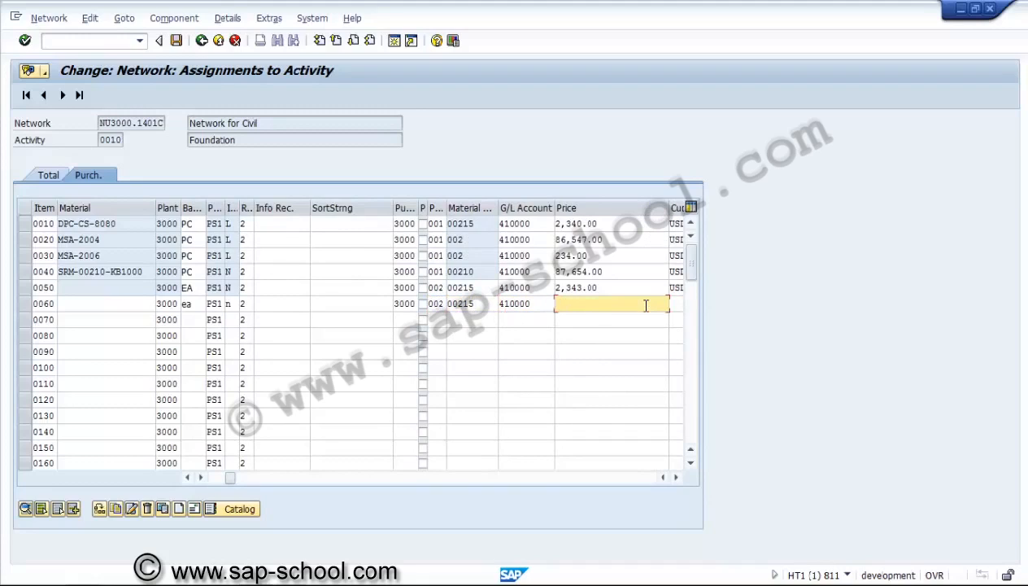
type("1234")
key("Tab")
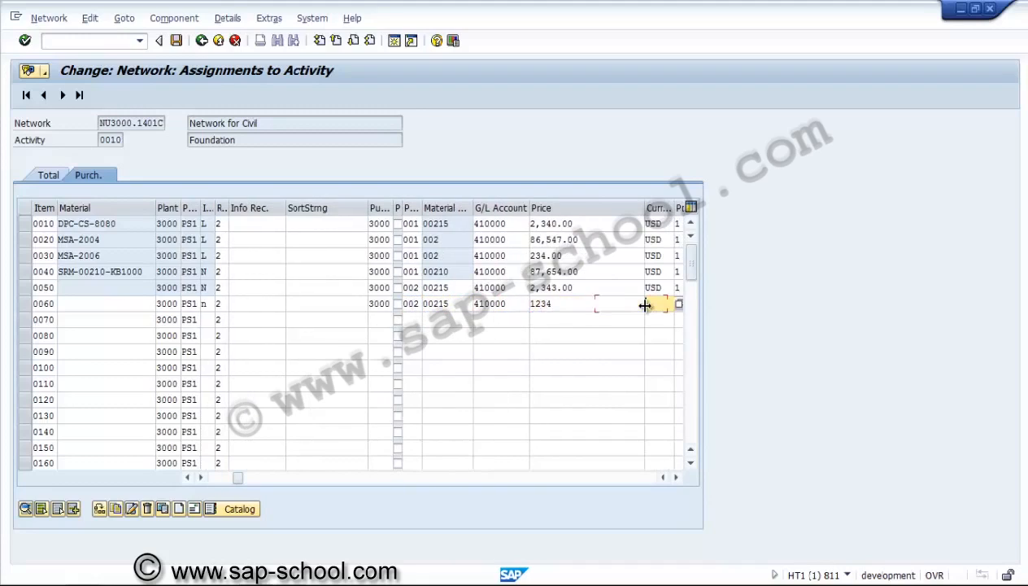
type("usd")
key("Tab")
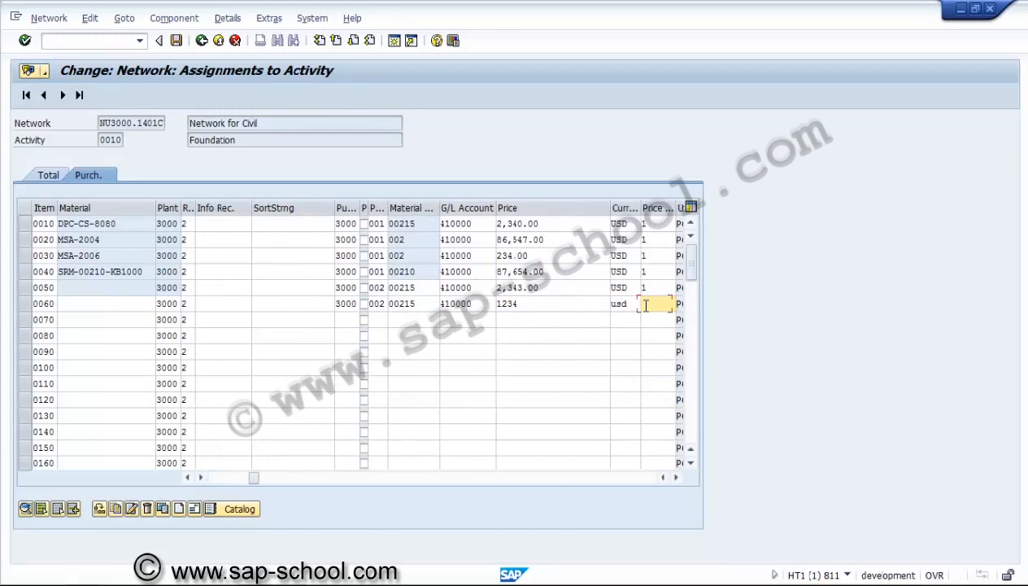
key("Tab")
- Set the requirement date of component item 0060 to 10.04.2014
key("Tab")
key("Tab")
key("Tab")
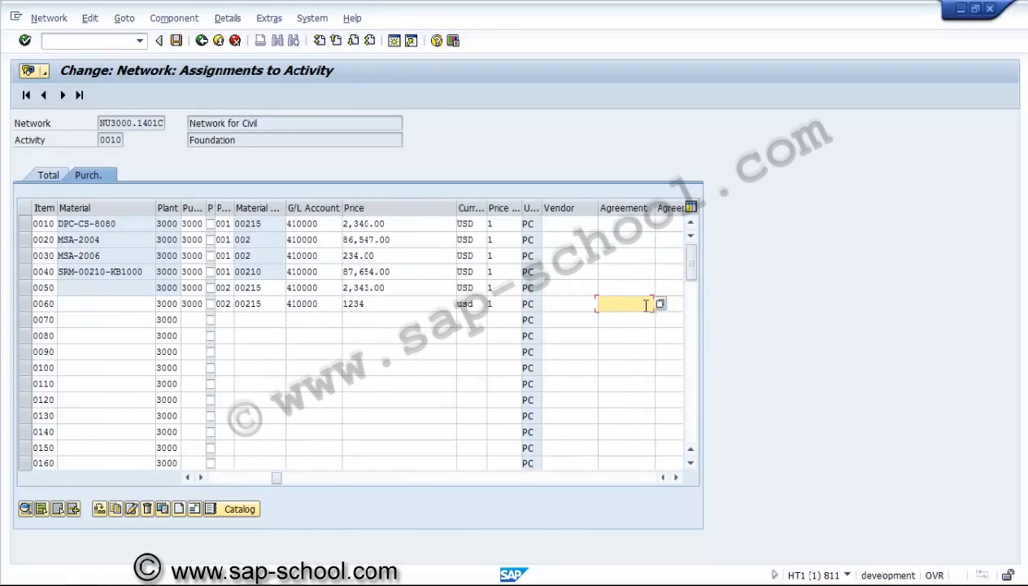
key("Tab")
key("Tab")
key("Tab")
key("Tab")
key("Tab")
key("Tab")
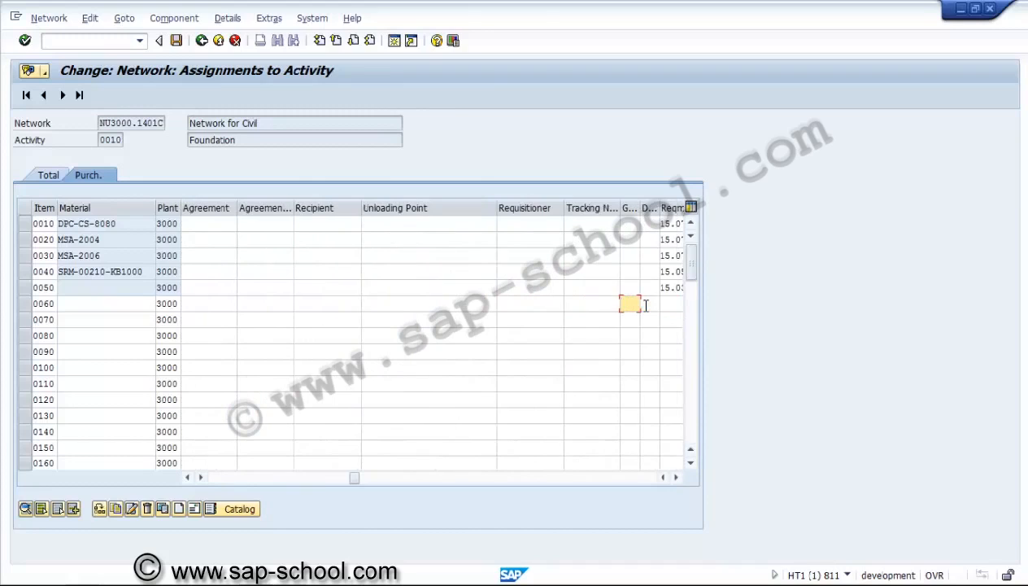
key("Tab")
type("10.04.2014")
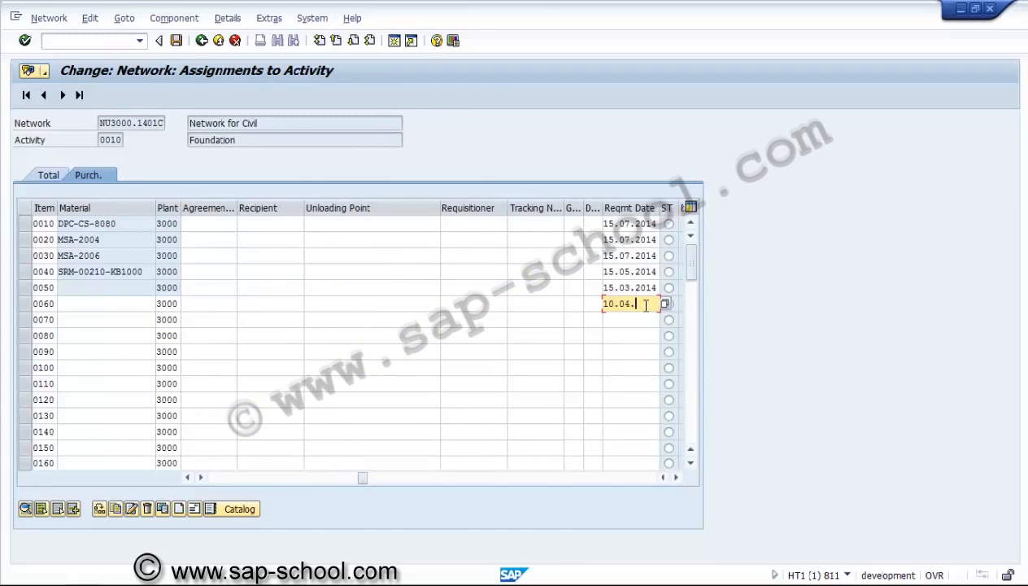
key("Tab")
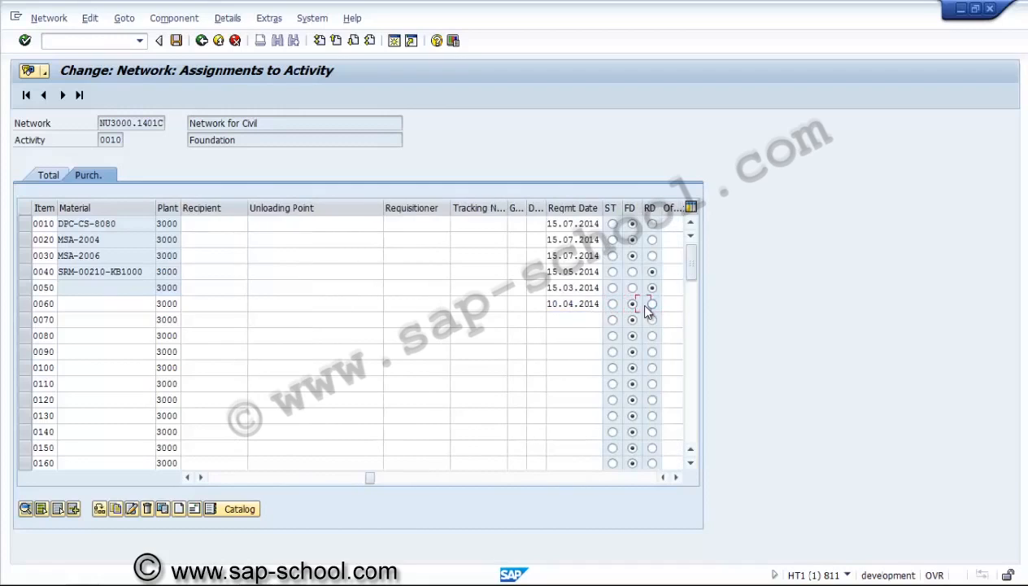
- Enter the item text "Non-coded material2" for component item 0060 and confirm the entry
key("Tab")
key("Tab")
key("Tab")
key("Tab")
key("Tab")
key("Tab")
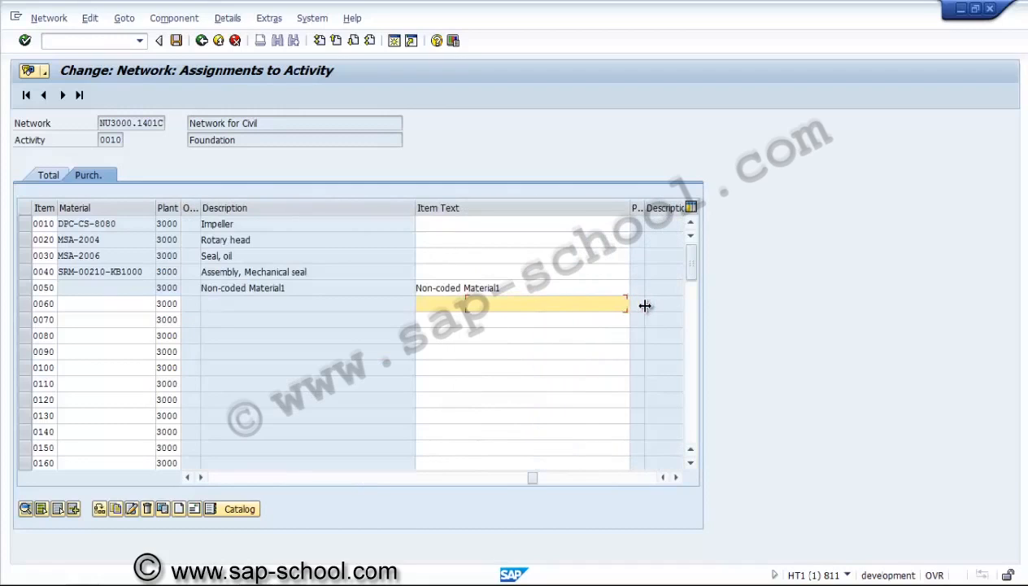
type("Non-coded material2")
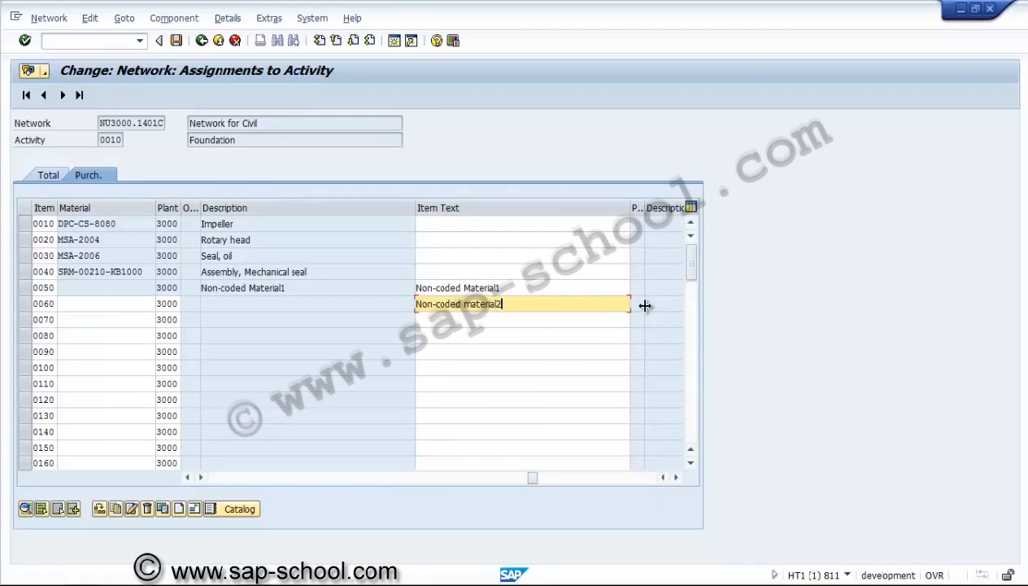
key("Return")
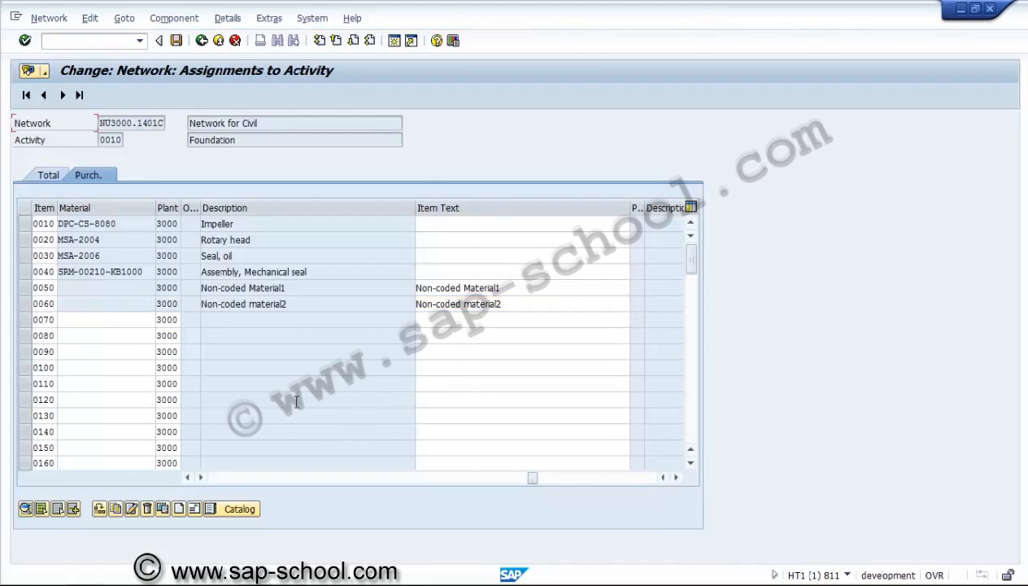
- Review the component list's requirement dates, item categories and WBS element assignments, focusing on non-stock item 0040
left_click_drag(532, 478, 409, 483)
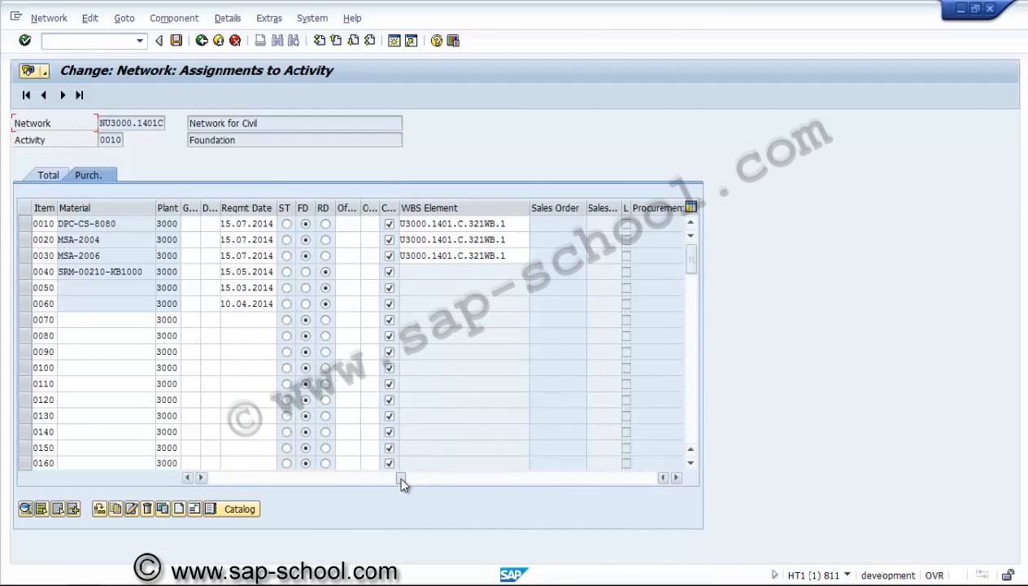
left_click_drag(401, 482, 209, 480)
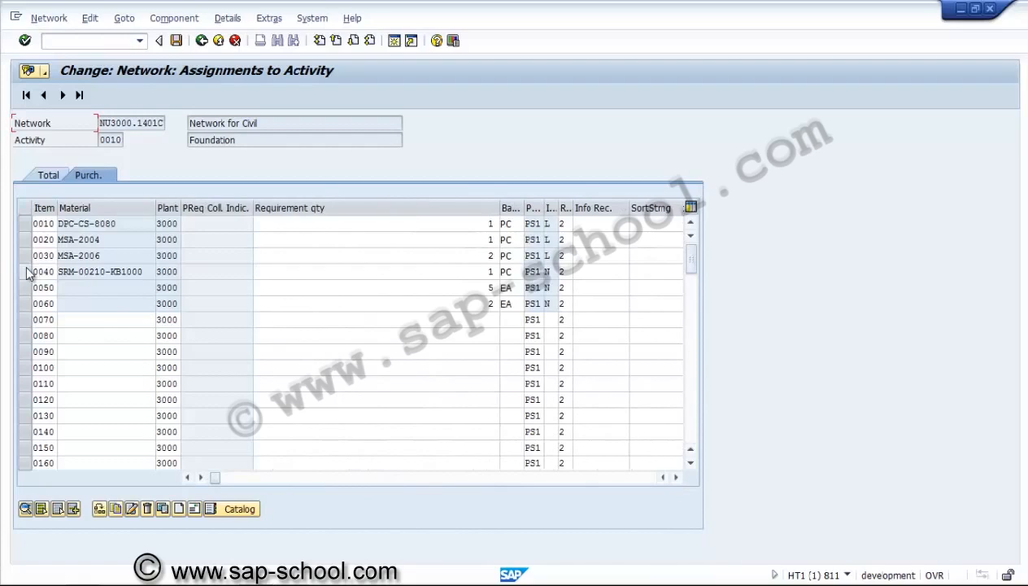
left_click(556, 273)
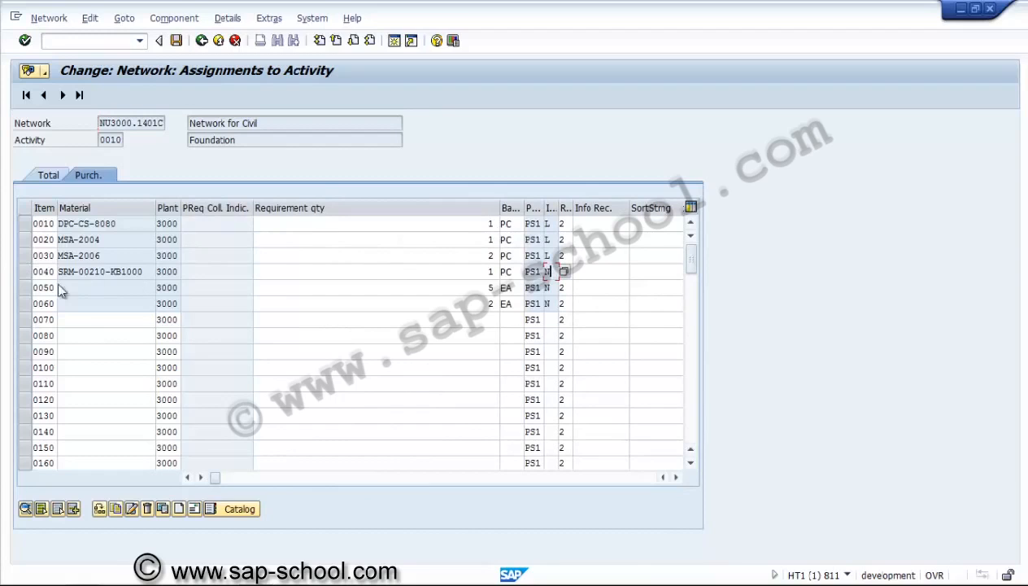
left_click(24, 271)
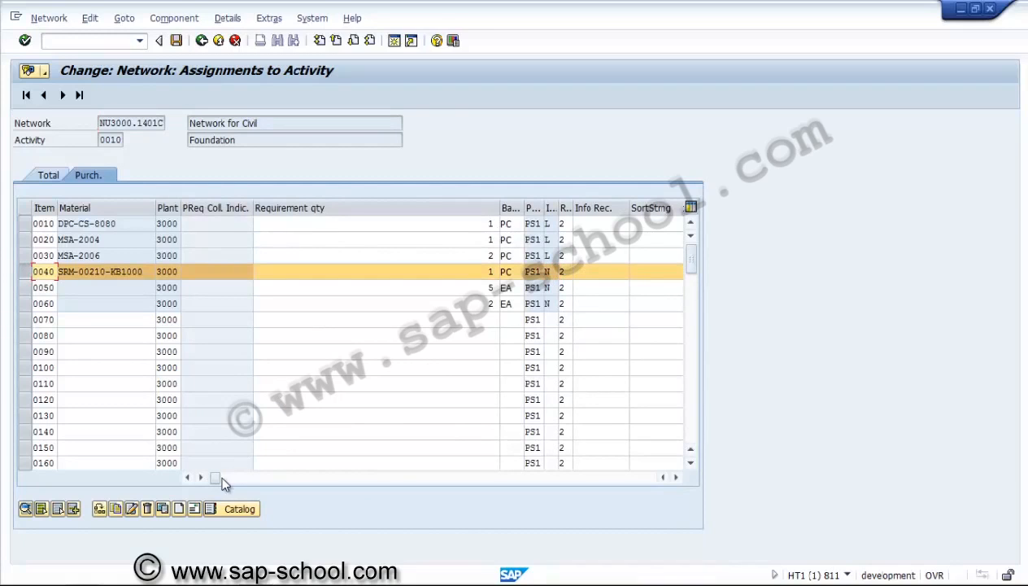
left_click_drag(215, 481, 439, 481)
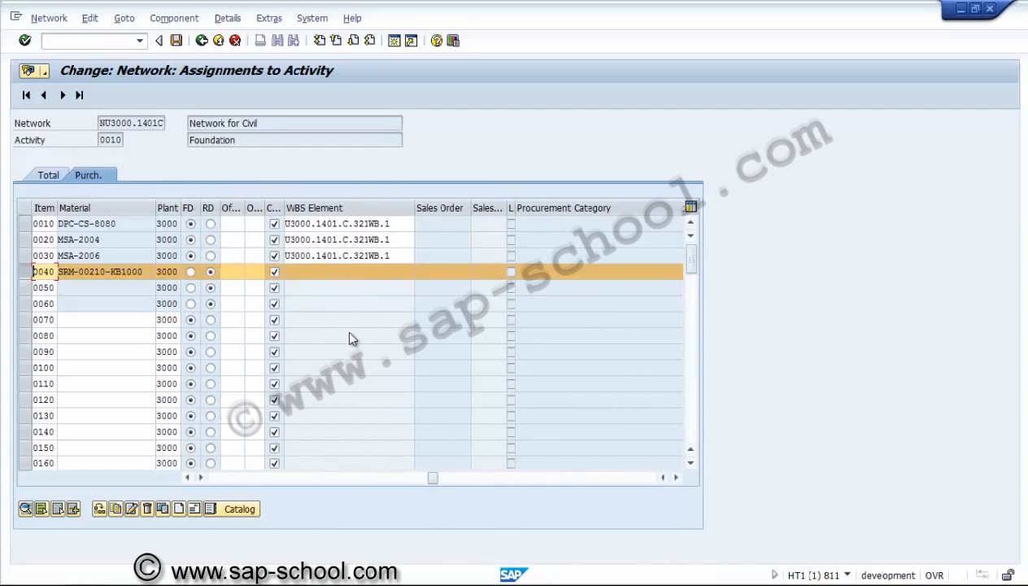
left_click(34, 271)
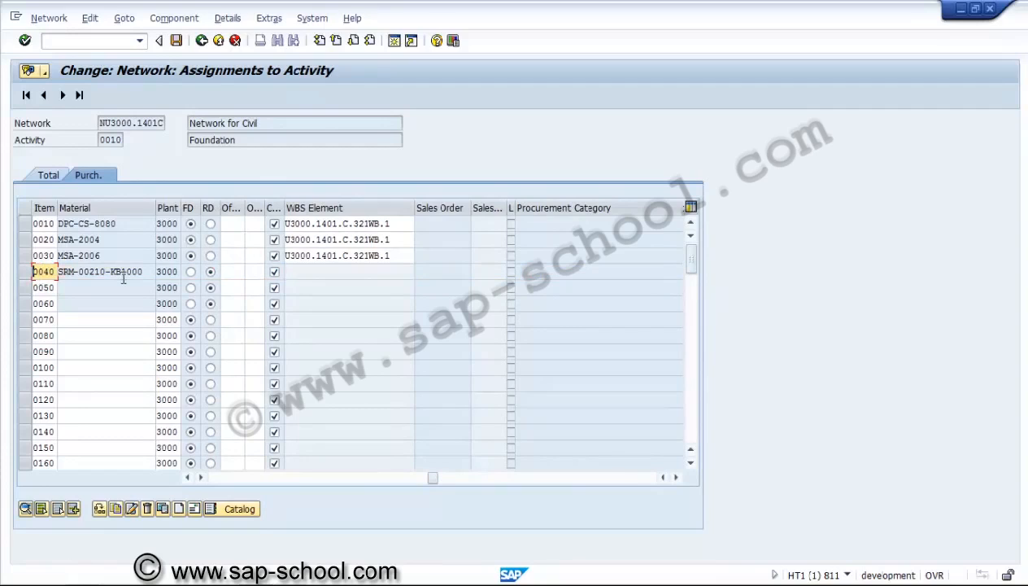
- Open the details of component item 0040 and examine its general data, including the procurement type
left_click(23, 275)
left_click(27, 508)
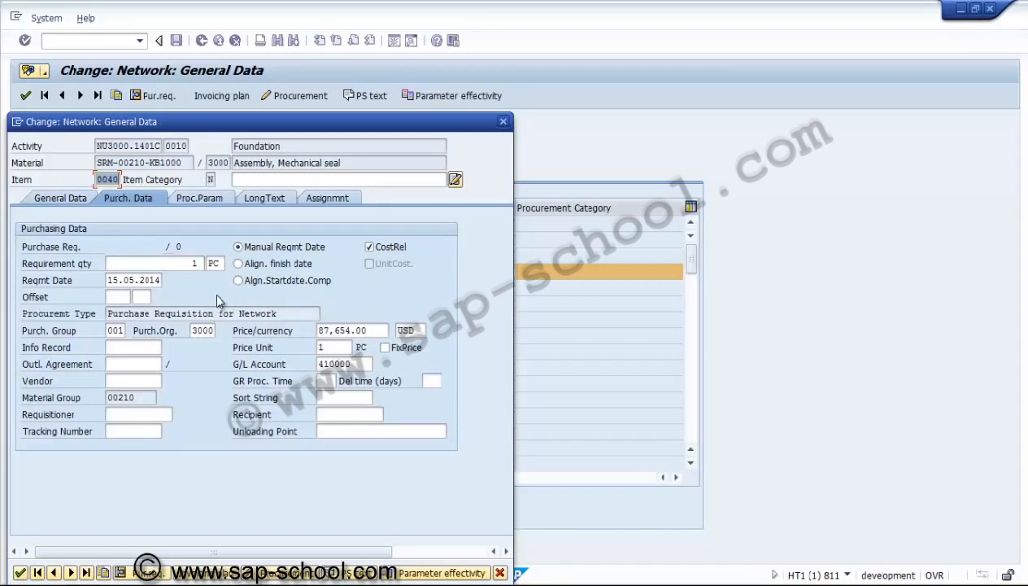
left_click(83, 192)
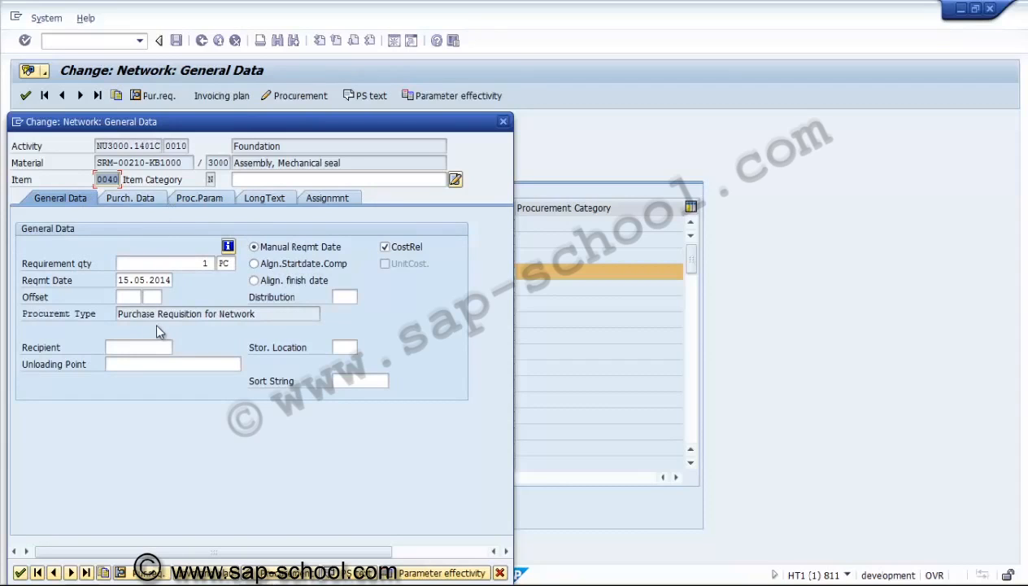
left_click(220, 314)
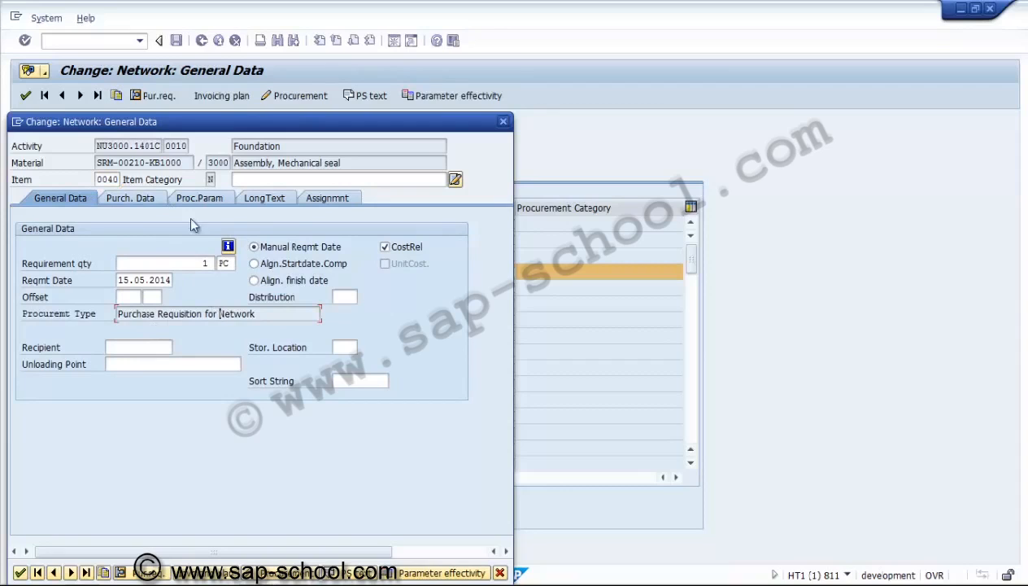
- Examine the procurement parameters of component item 0040, including the available reservation/purchase requisition options
left_click(188, 201)
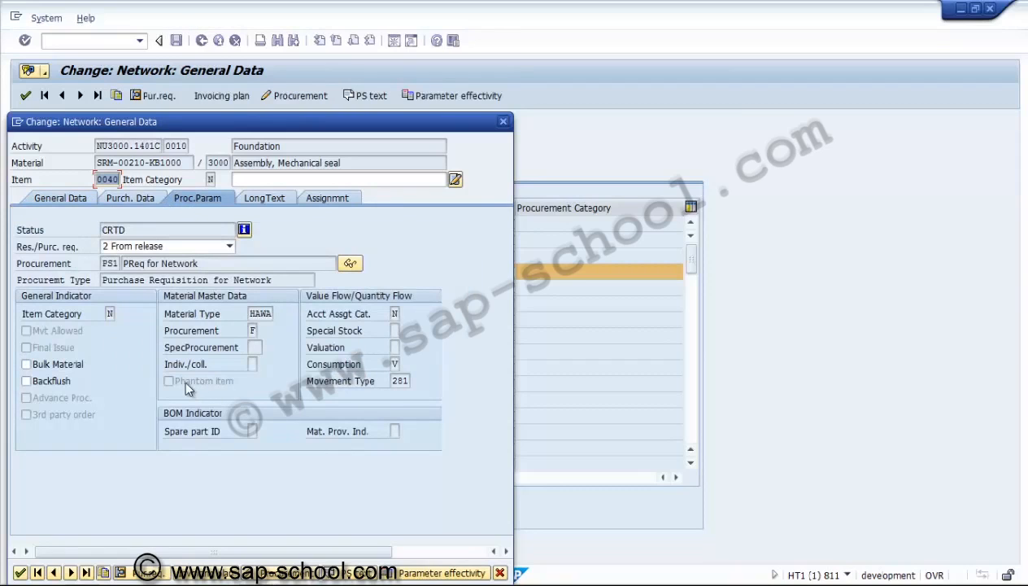
left_click(140, 247)
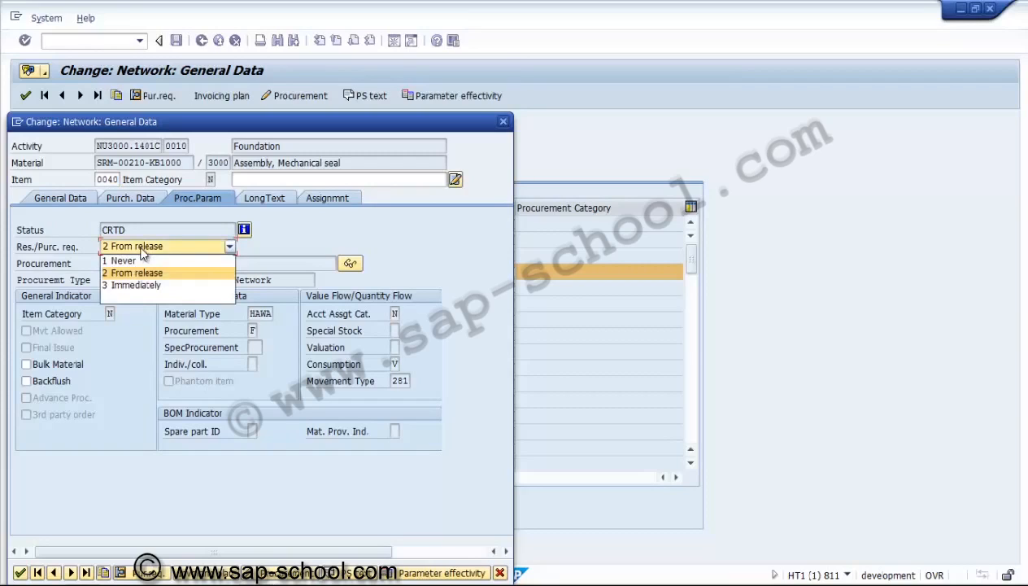
left_click(141, 251)
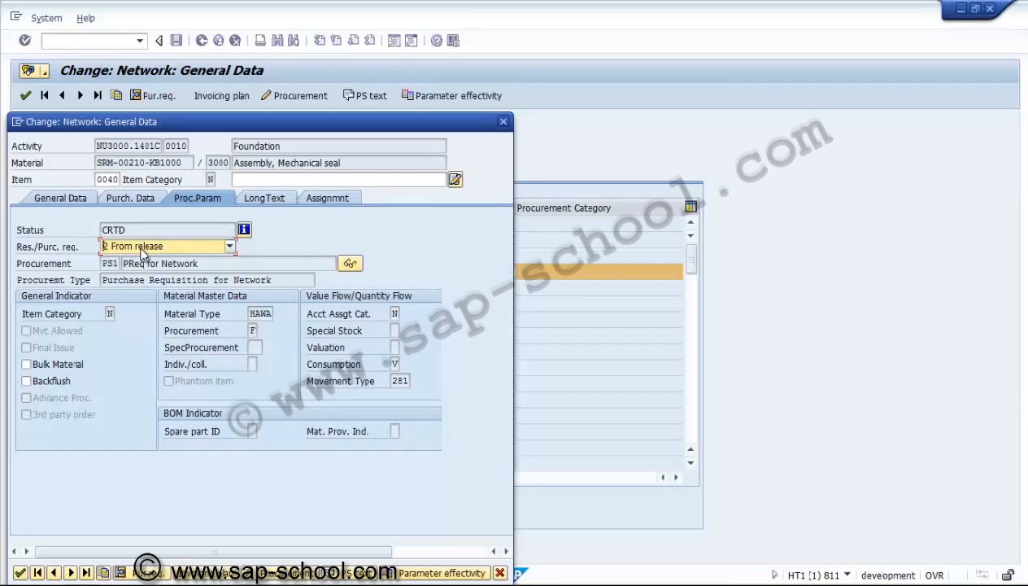
- Examine the purchasing data of component item 0040, including its requirement quantity, date and offset fields
left_click(129, 199)
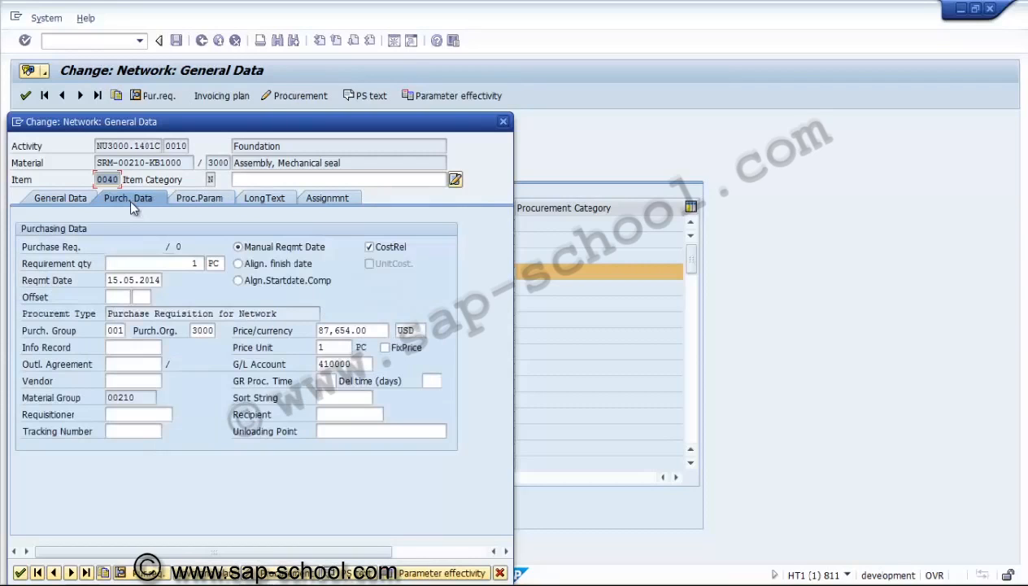
left_click(167, 264)
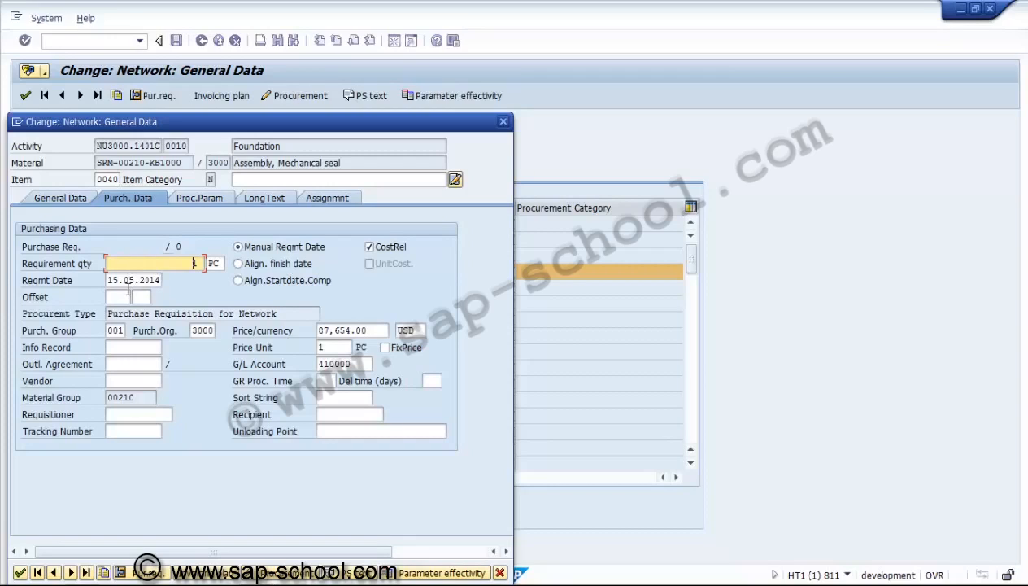
left_click(126, 295)
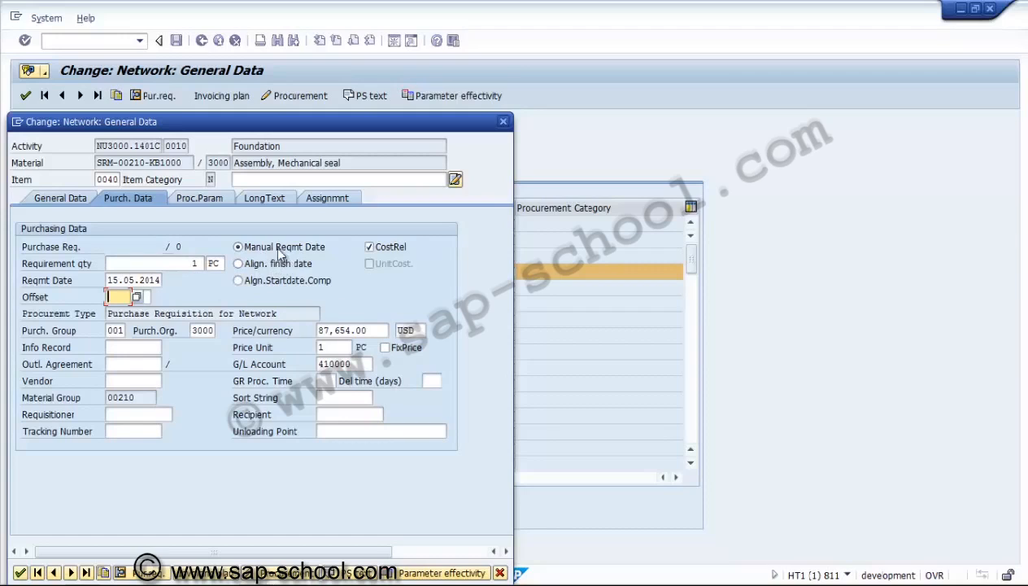
- Review the procurement parameters of component item 0040, including procurement indicator, item category and procurement type, and return to the component list
left_click(184, 201)
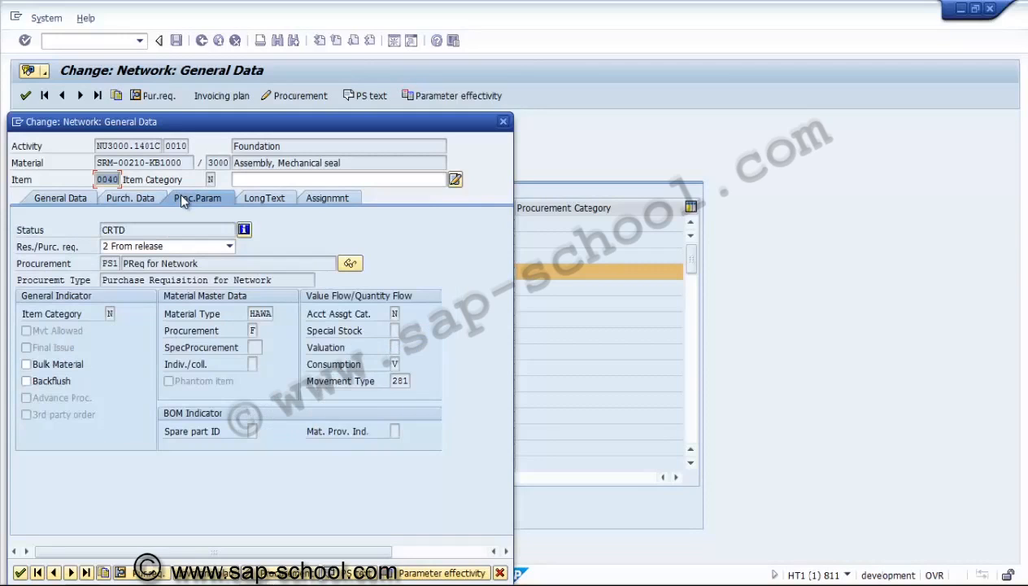
left_click(114, 263)
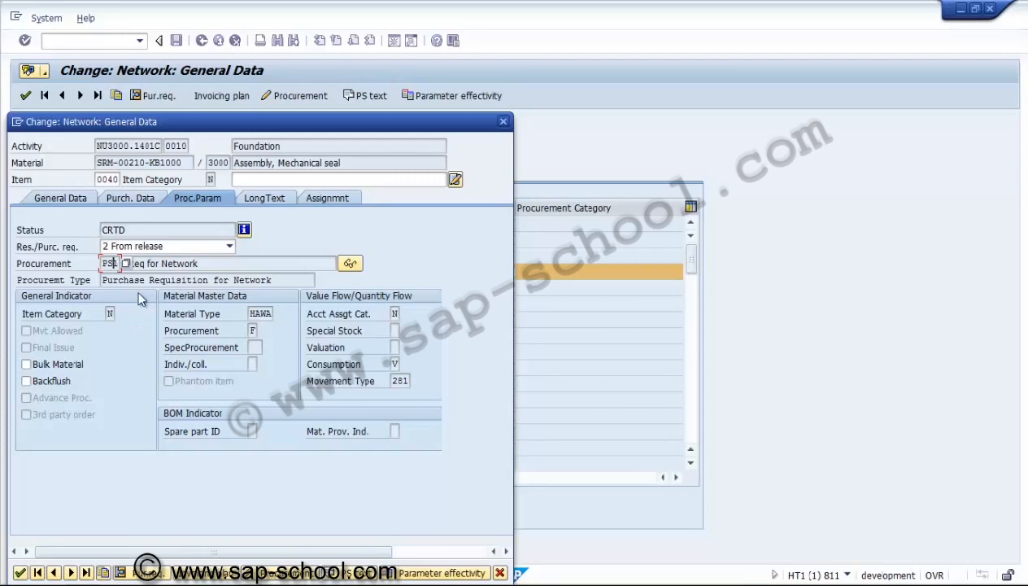
left_click(205, 265)
left_click(110, 314)
left_click(253, 330)
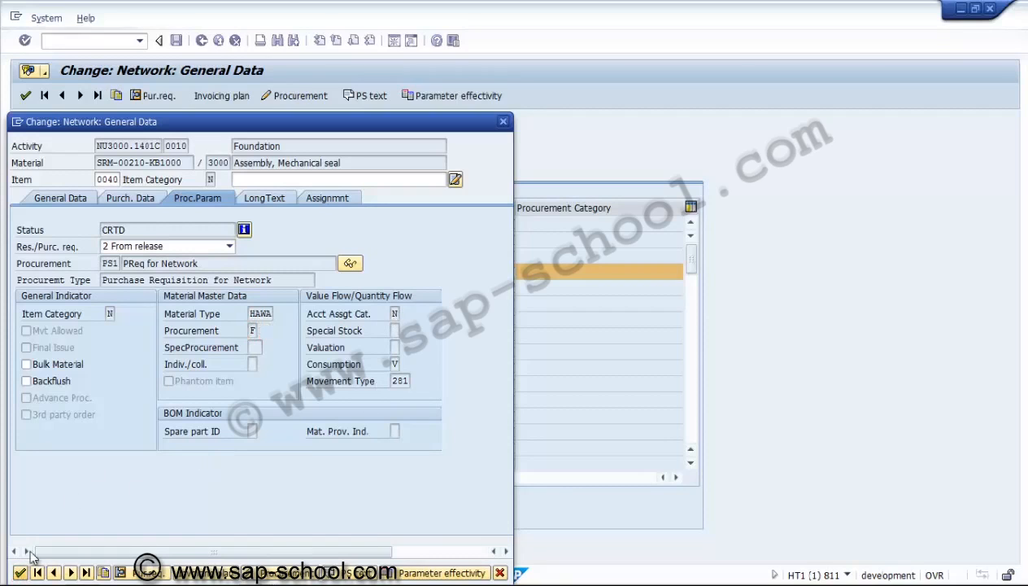
left_click(165, 366)
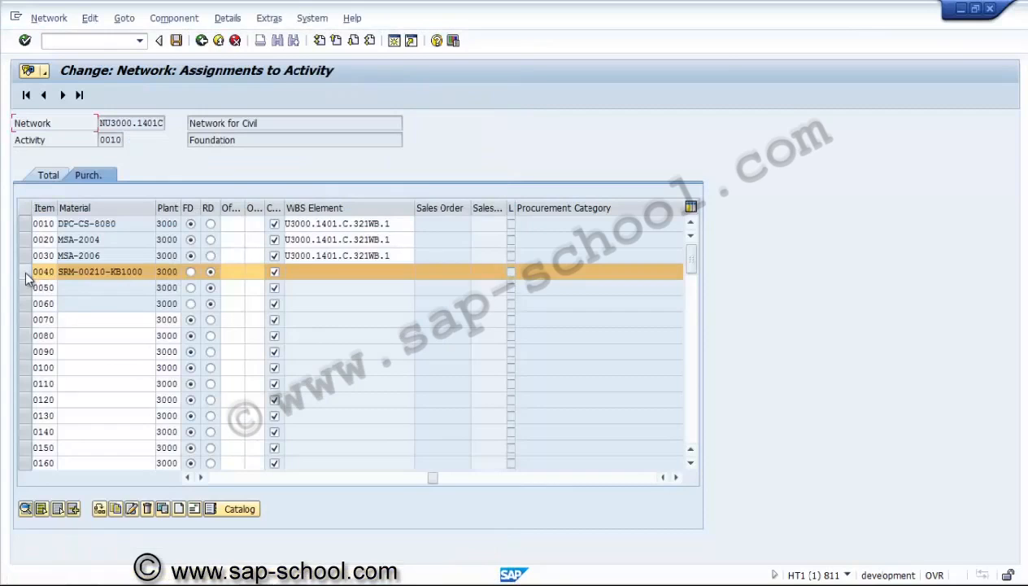
- Open the details of component item 0030 (MSA-2006) and review its general data and purchasing data, including the requirement date
left_click(25, 270)
left_click(25, 256)
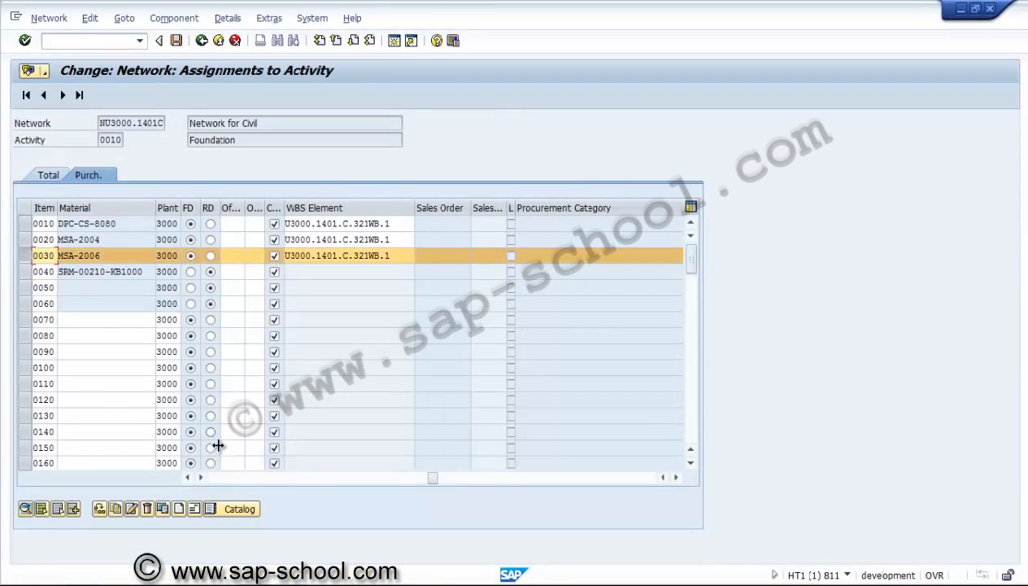
left_click(215, 478)
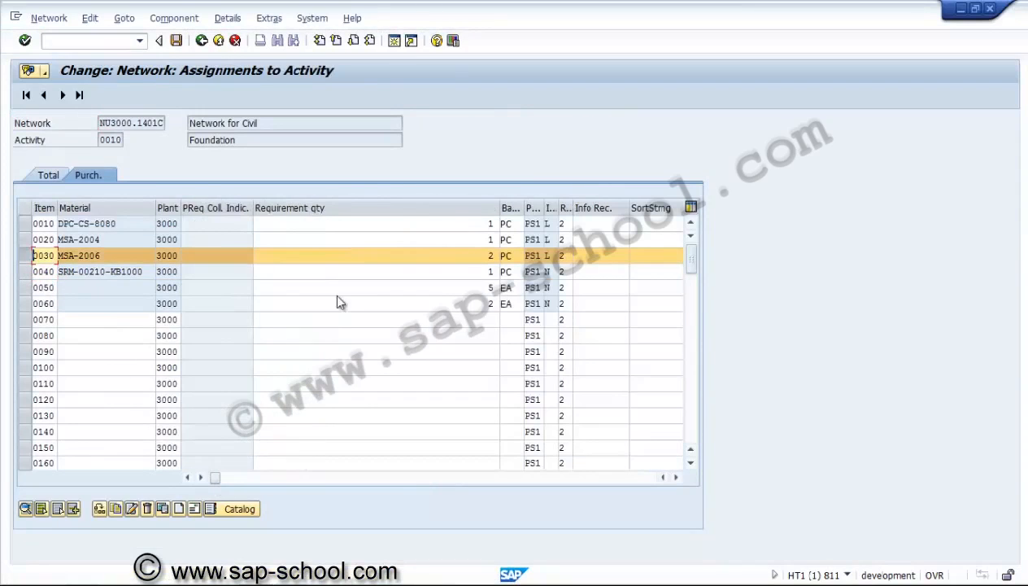
left_click(25, 509)
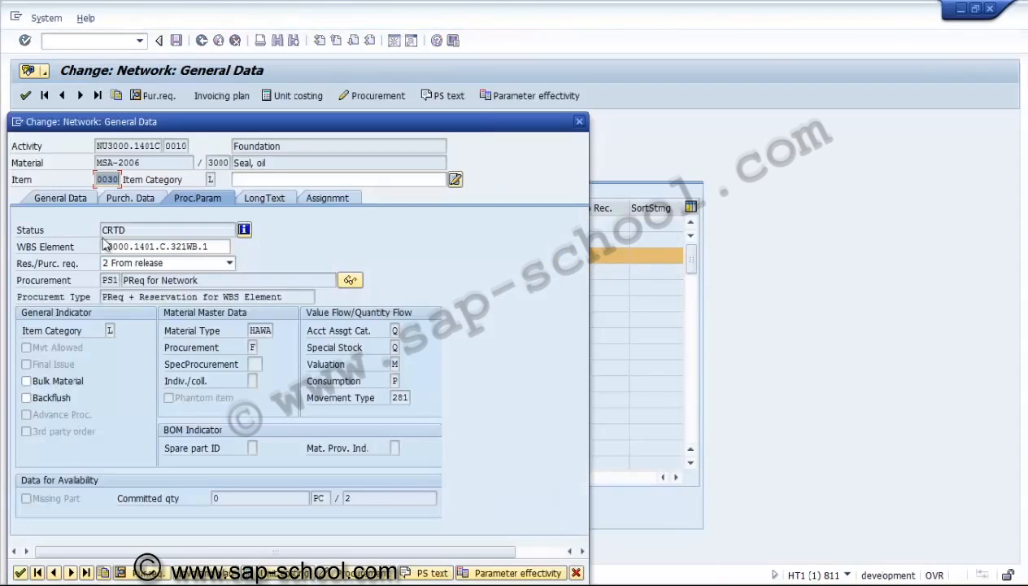
left_click(60, 197)
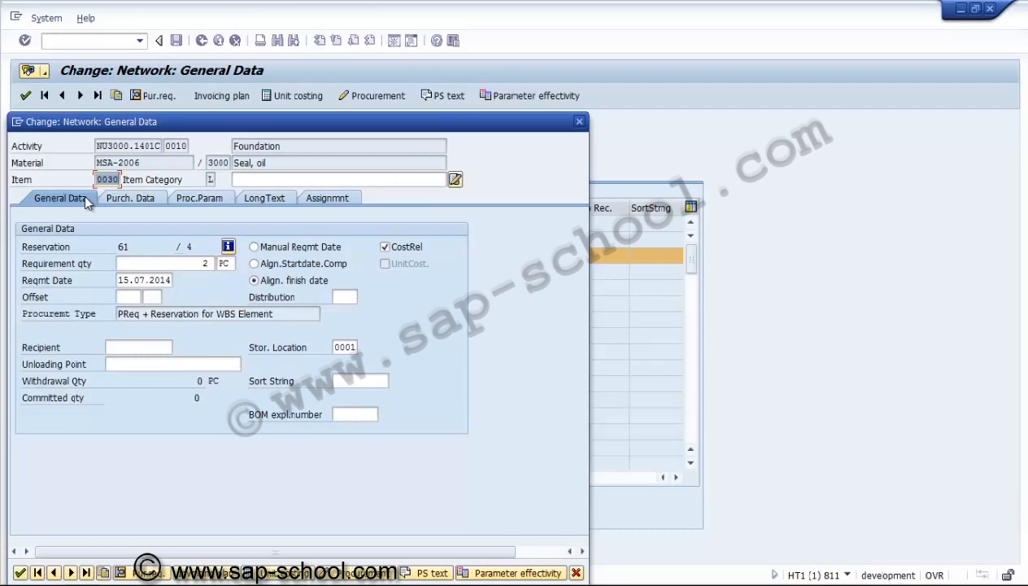
left_click(140, 203)
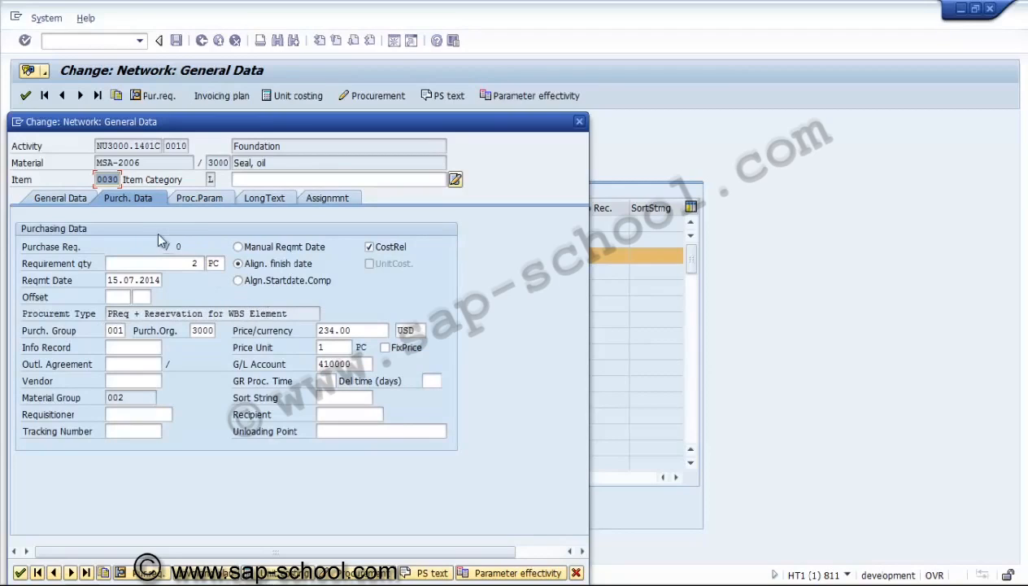
left_click(81, 192)
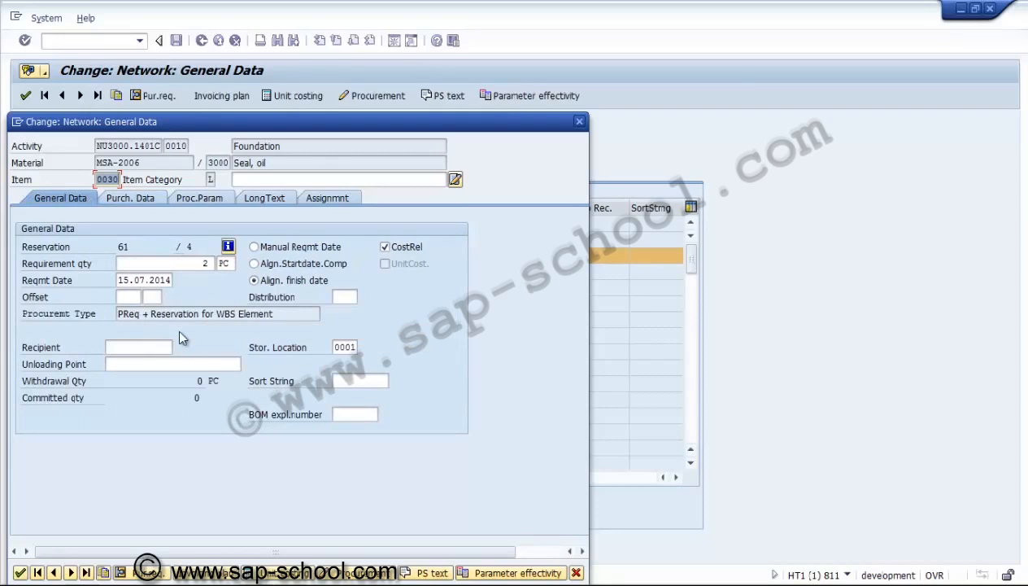
left_click(147, 203)
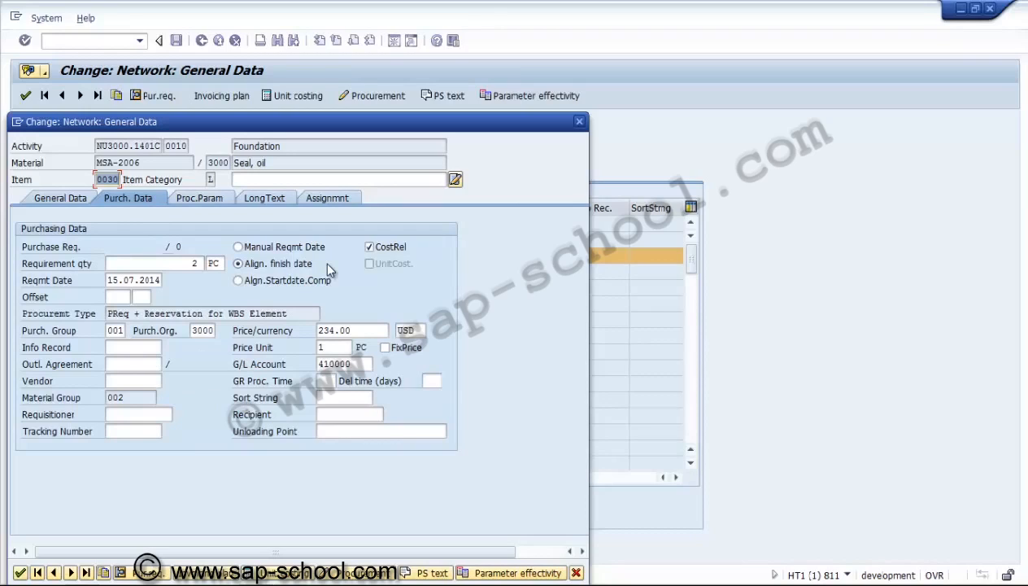
left_click(138, 277)
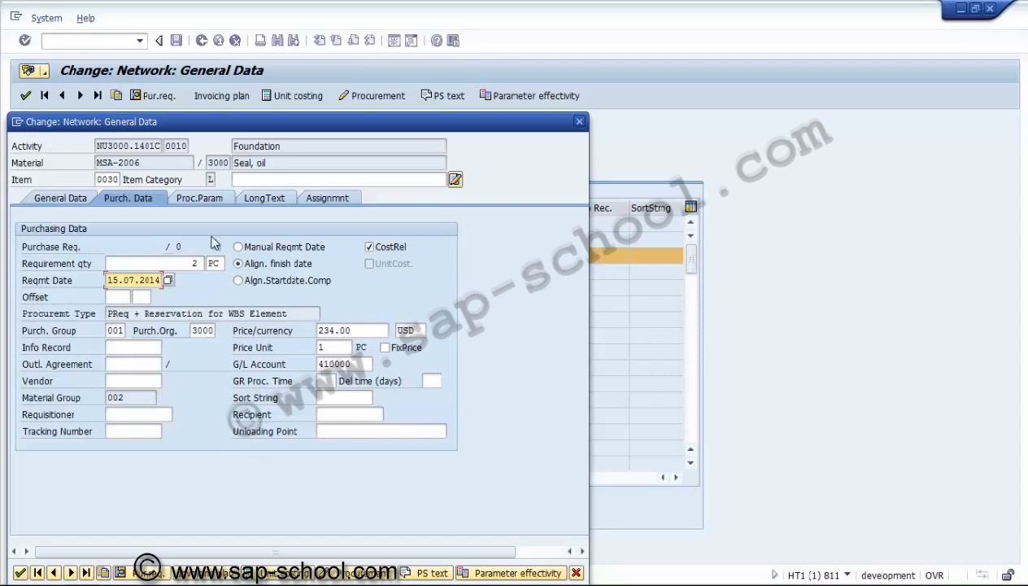
- Examine item 0030's procurement parameters, account assignment category and committed quantity, recheck its general data, and close the details
left_click(208, 203)
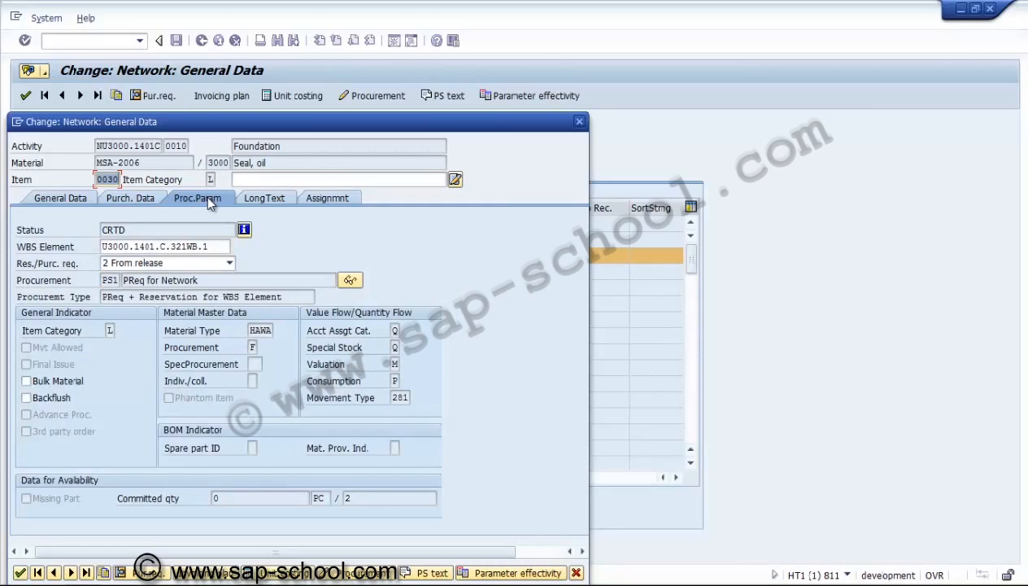
left_click(394, 330)
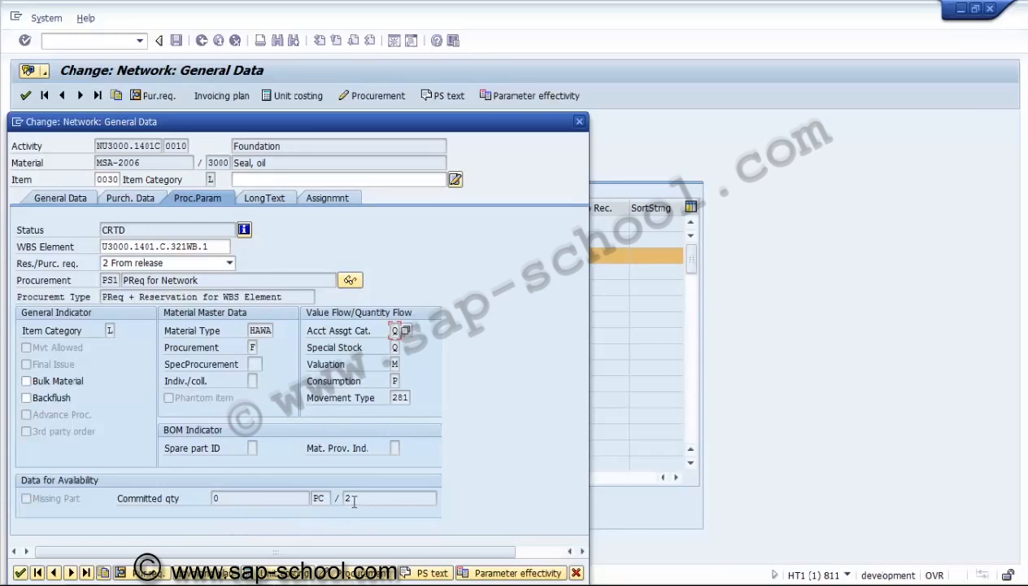
left_click(230, 498)
left_click(82, 199)
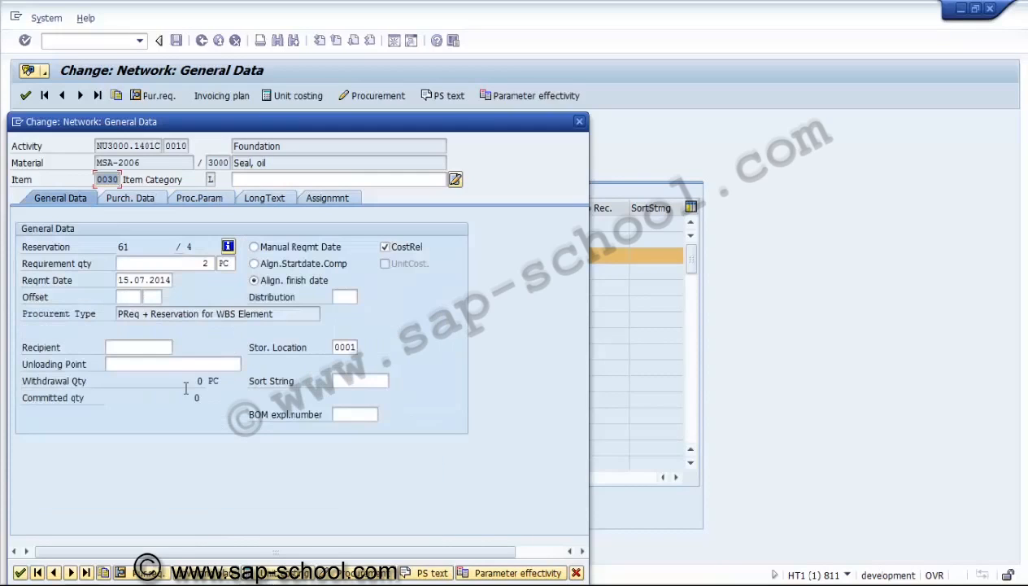
left_click(20, 574)
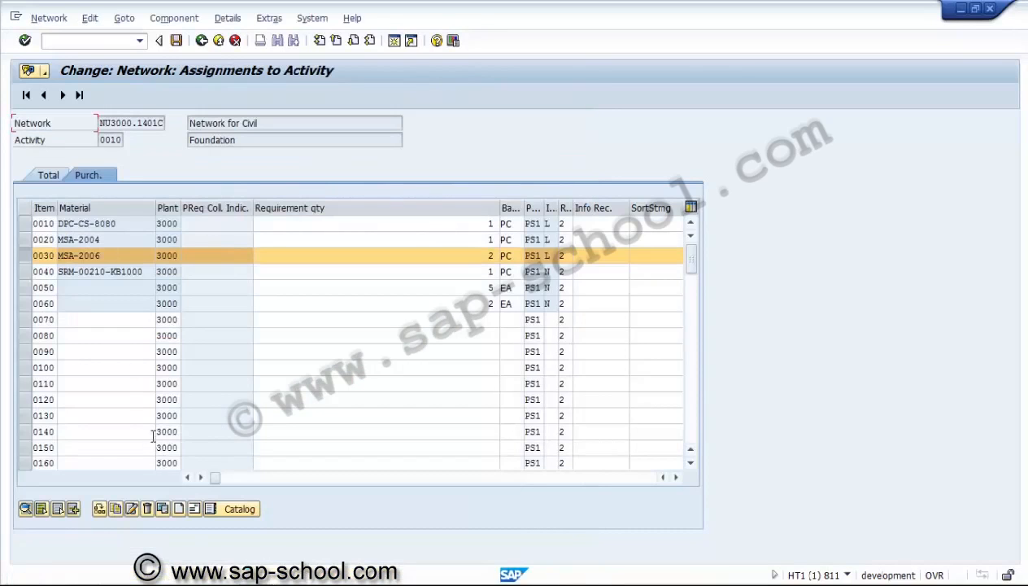
- Open unit costing for item 0030, look through the reference fields for creating a cost estimate, and leave without creating one
left_click(26, 511)
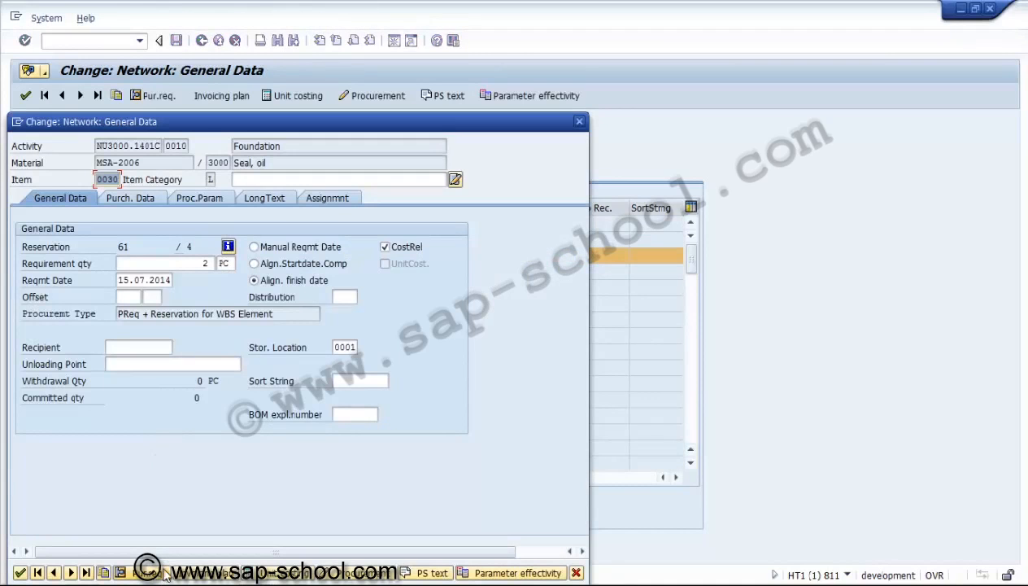
left_click(270, 578)
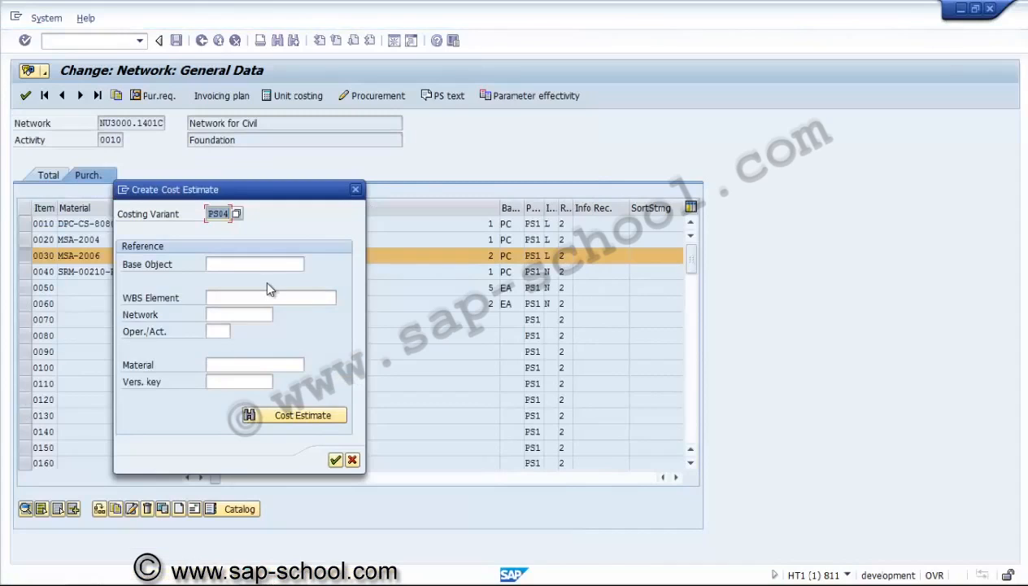
left_click(224, 264)
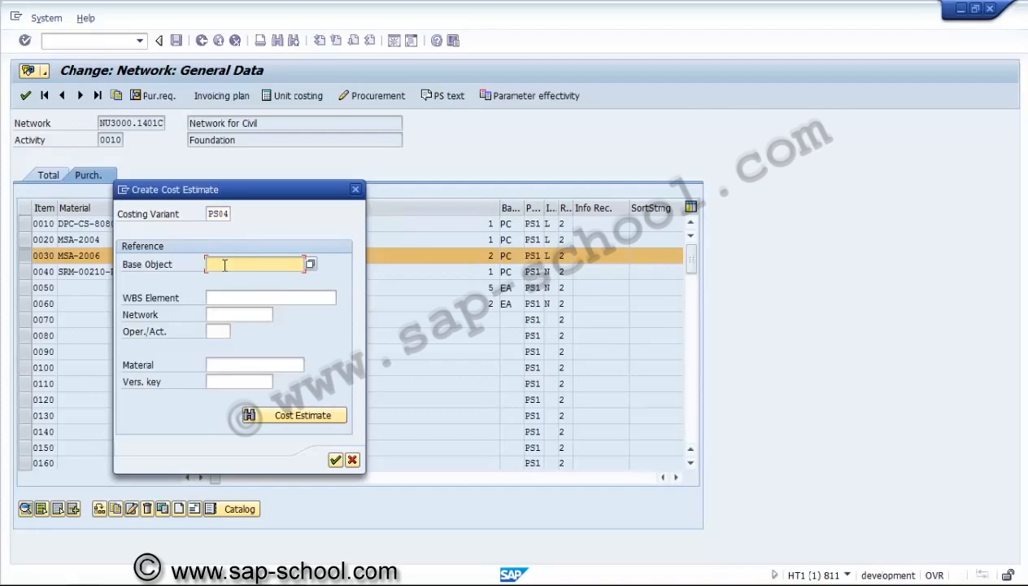
left_click(224, 299)
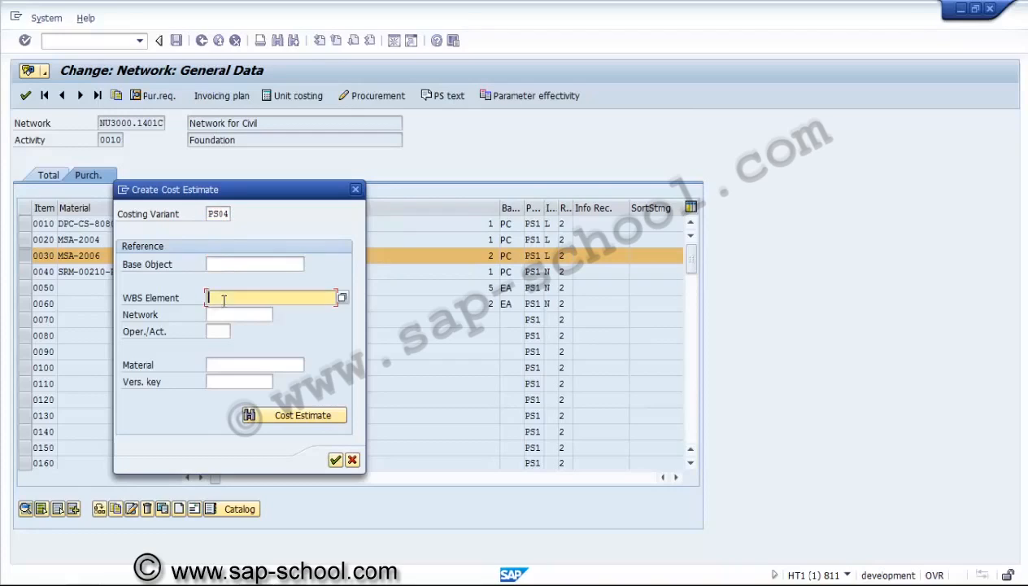
left_click(220, 316)
left_click(218, 330)
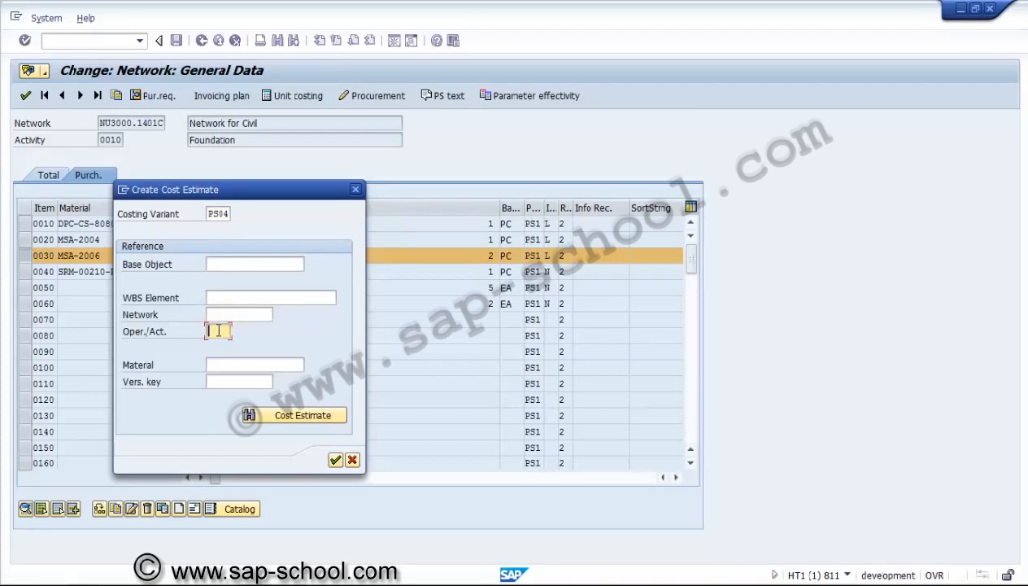
left_click(224, 364)
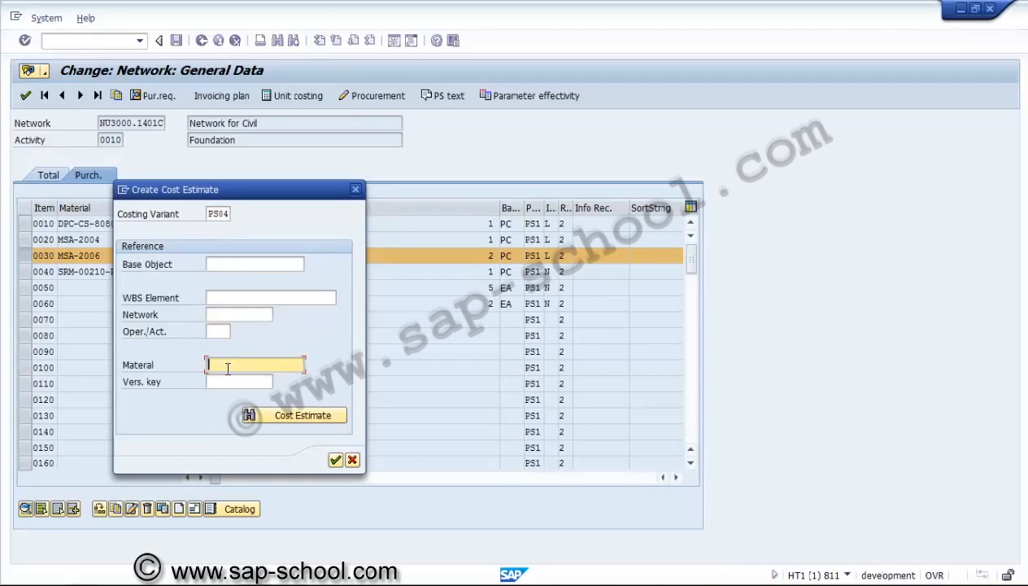
left_click(227, 384)
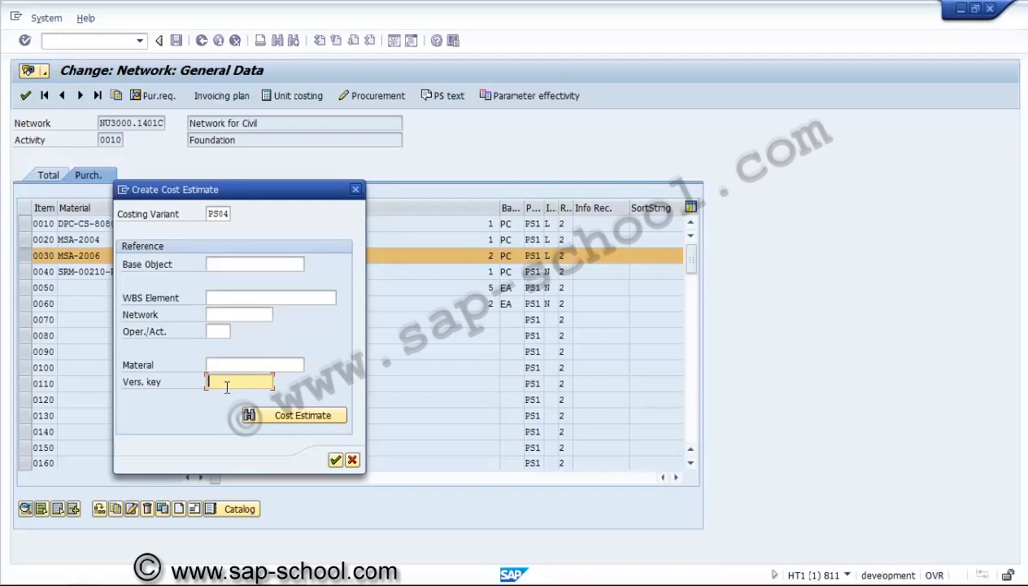
left_click(298, 415)
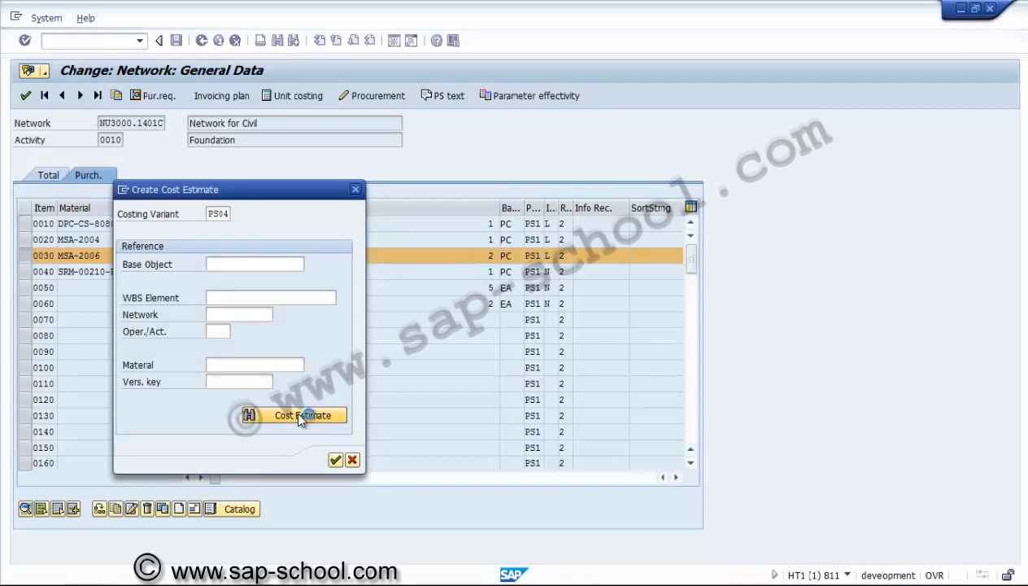
left_click(219, 303)
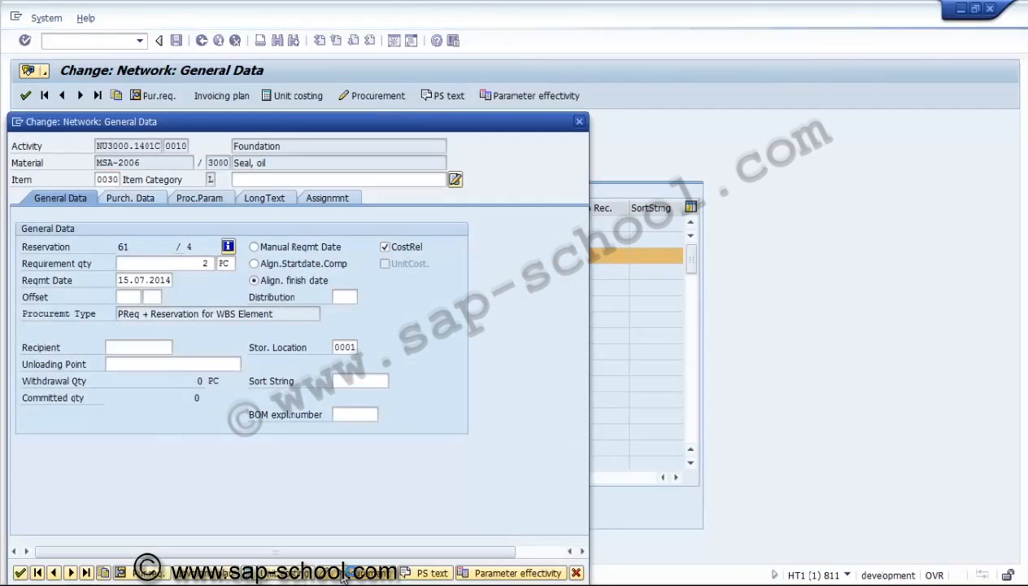
- View the purchase requisition procurement options for item 0030, cancel without changing them, and return to the component list
left_click(343, 573)
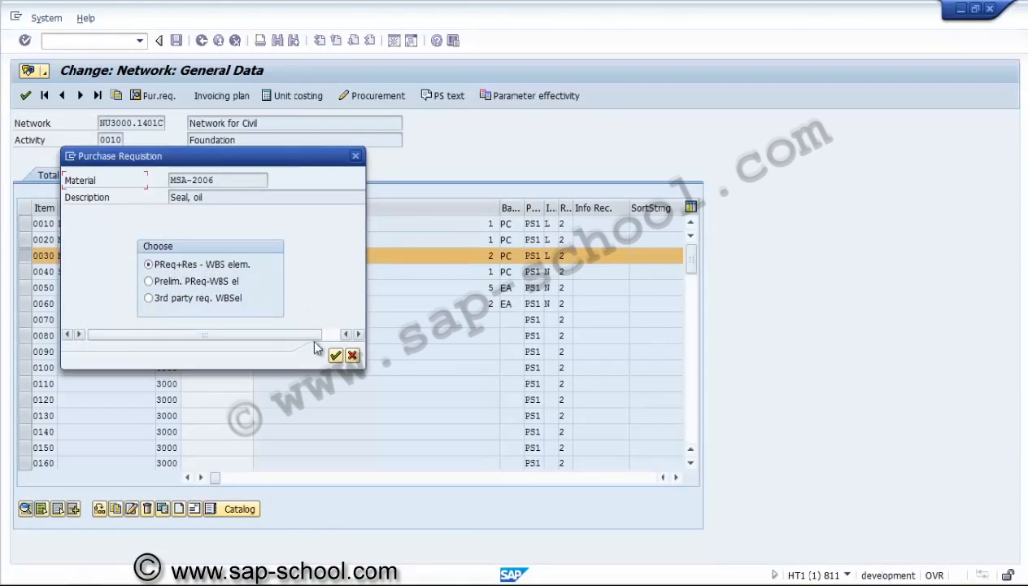
left_click(352, 357)
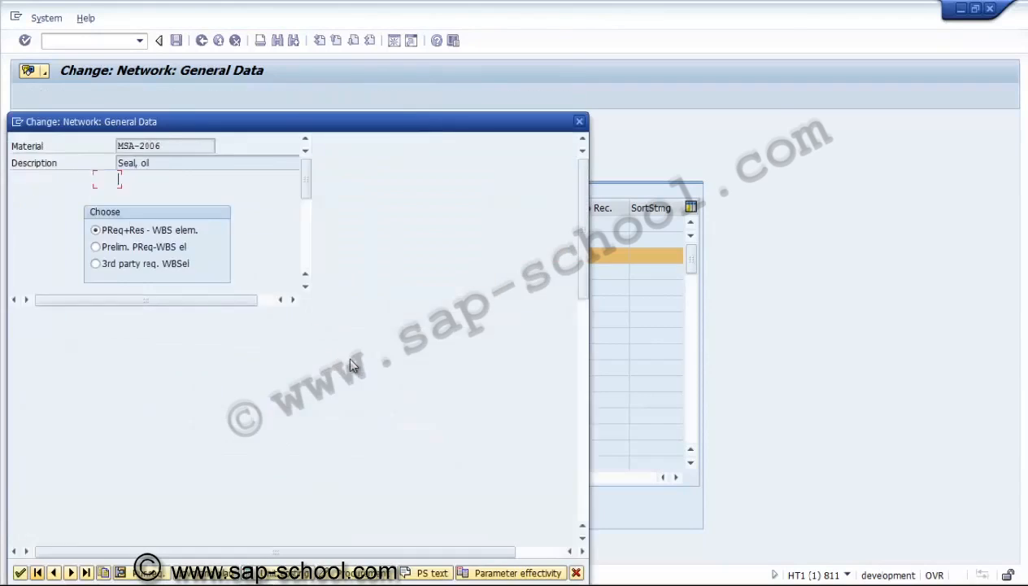
left_click(20, 573)
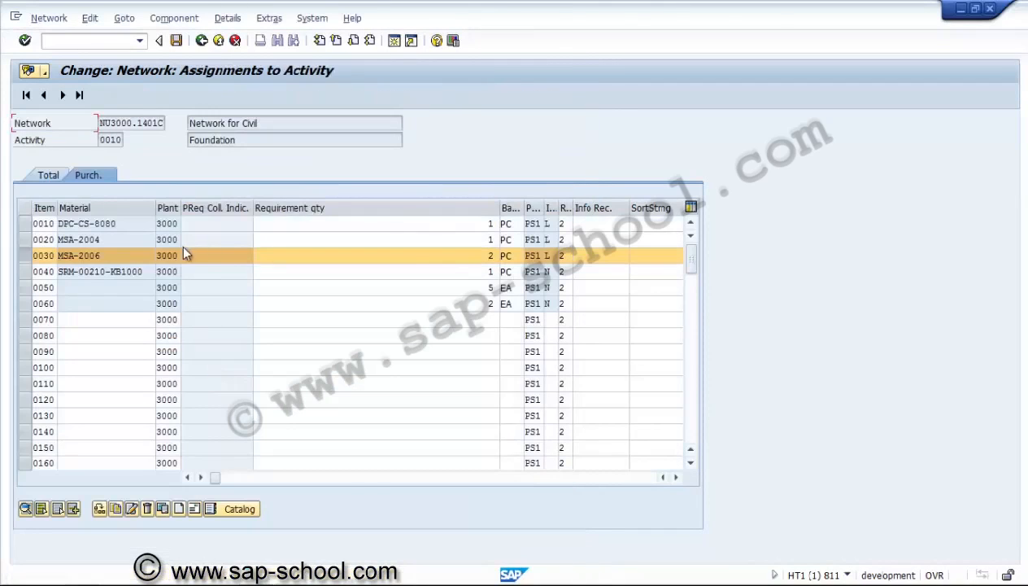
- Save the changes to the civil network
left_click(35, 258)
left_click(178, 42)
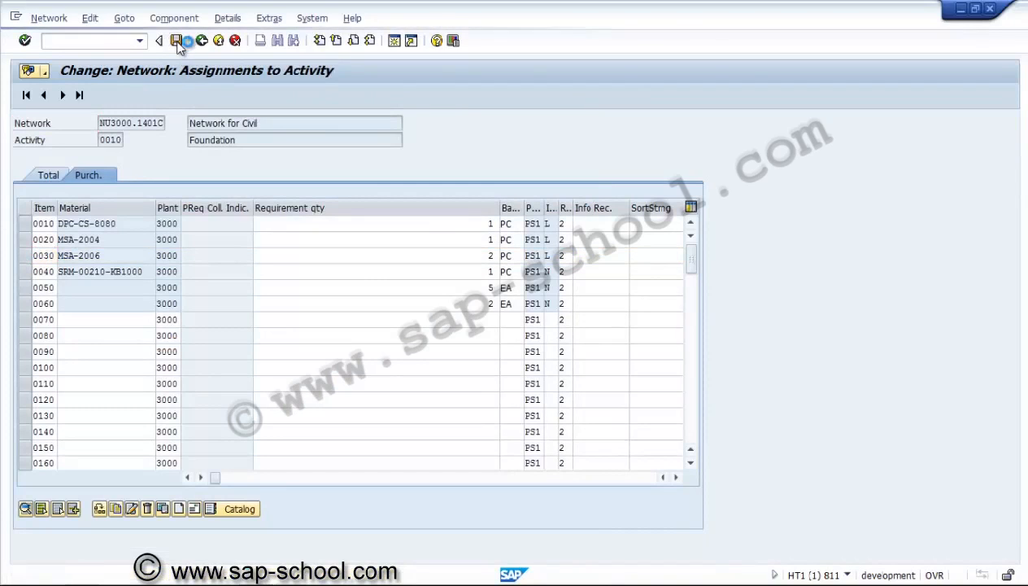
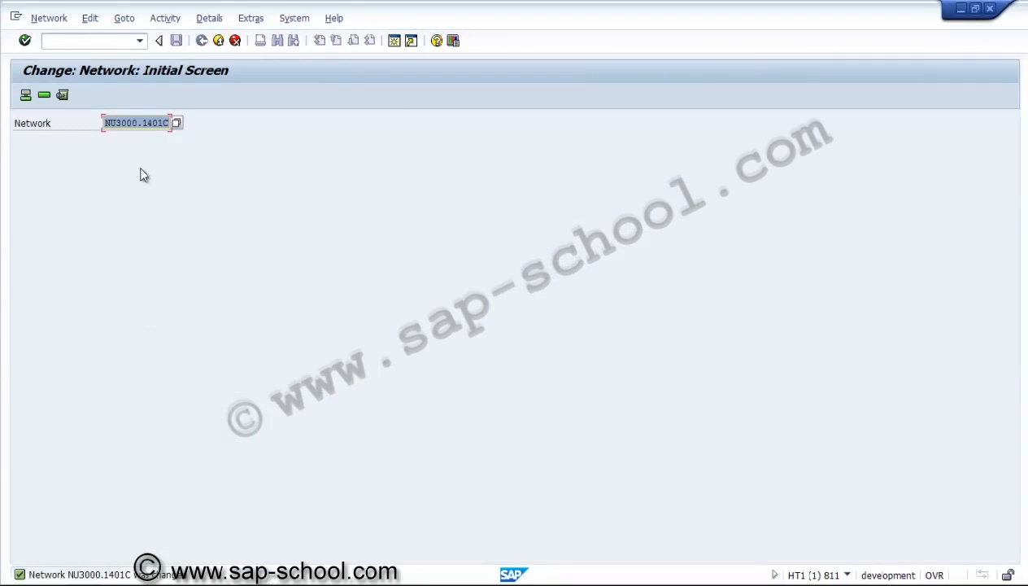
- Reopen the civil network's activity overview and display the components assigned to the Foundation activity
left_click(44, 94)
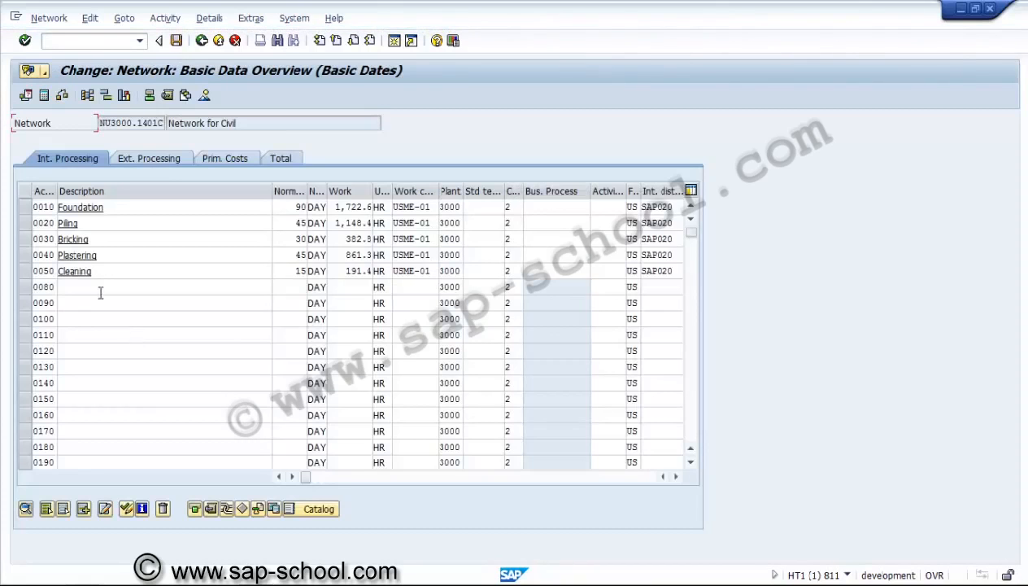
left_click(26, 204)
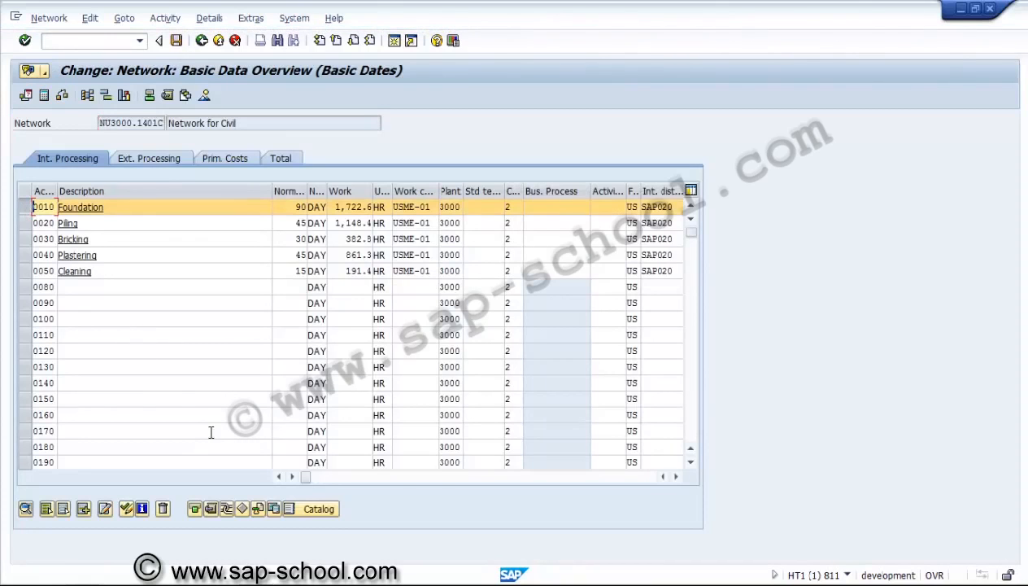
left_click(209, 508)
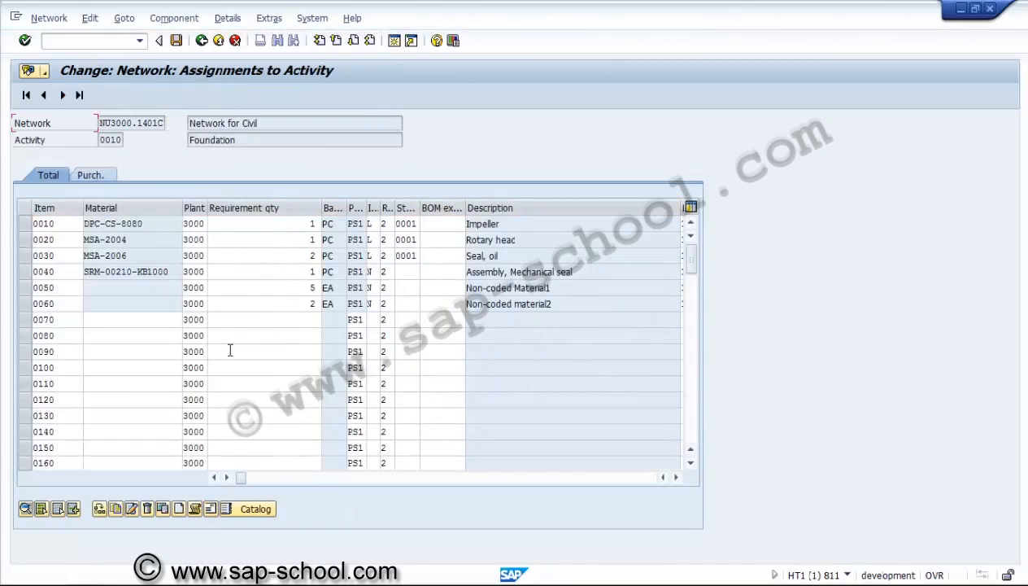
left_click(127, 19)
mouse_move(89, 17)
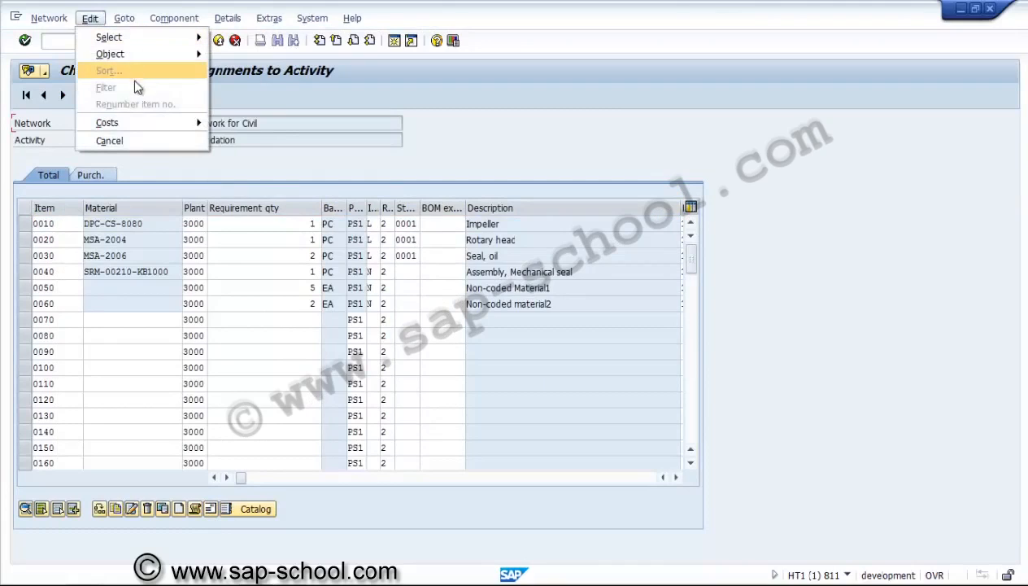
mouse_move(136, 123)
mouse_move(250, 127)
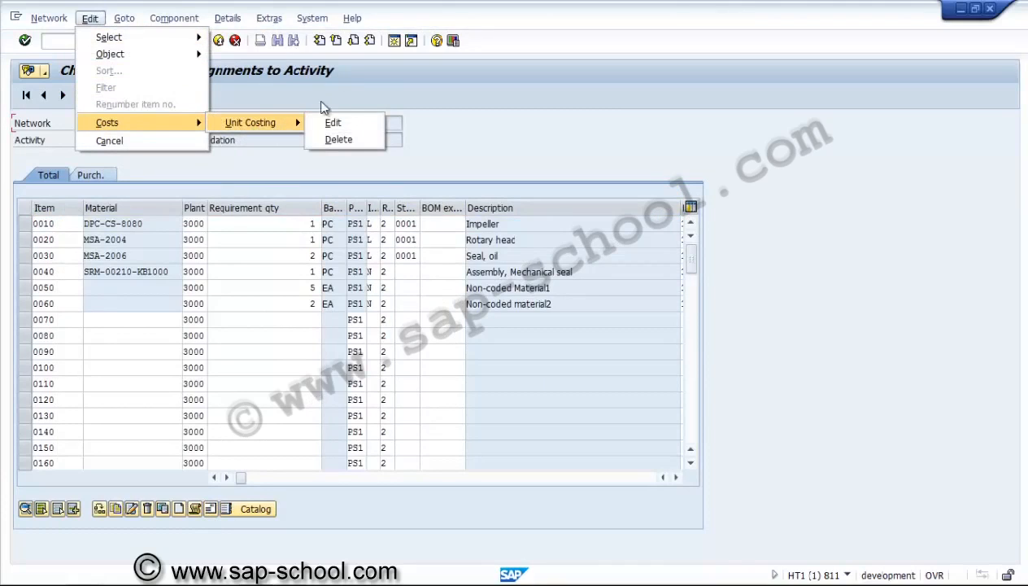
left_click(345, 97)
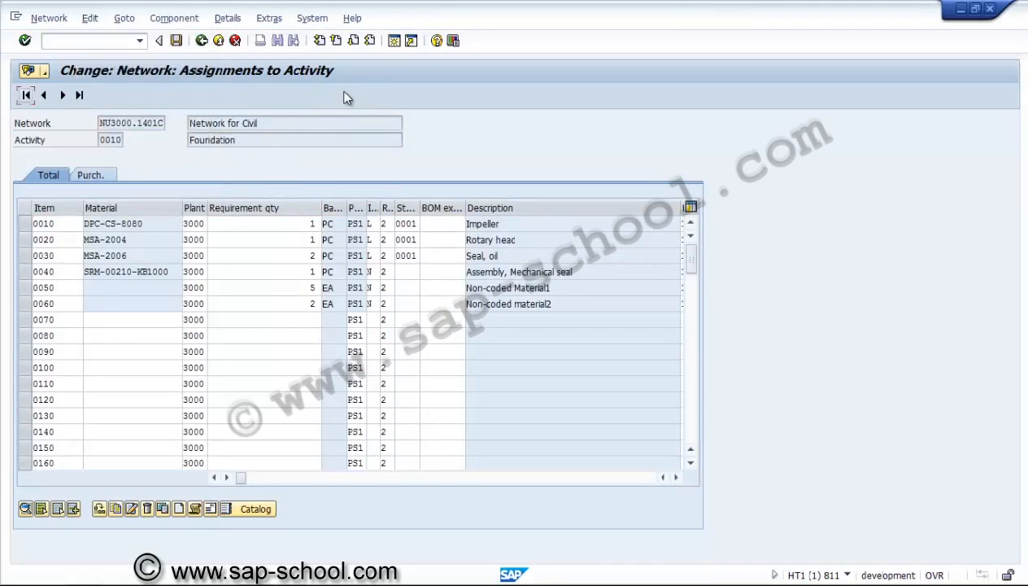
- Open unit costing for the Impeller component, item 0010, cancel without creating a cost estimate, and return to the component list
left_click(25, 224)
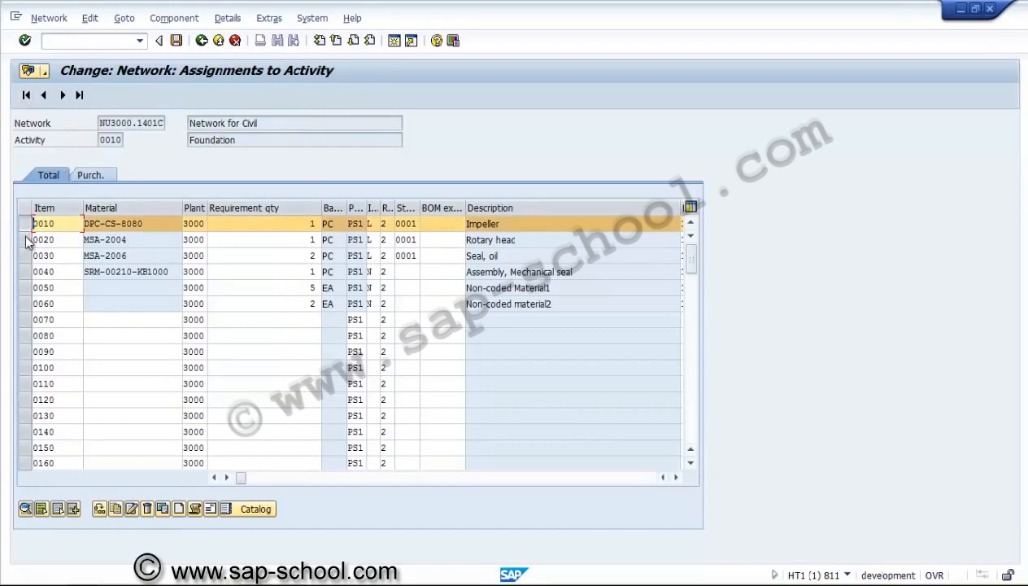
left_click(42, 508)
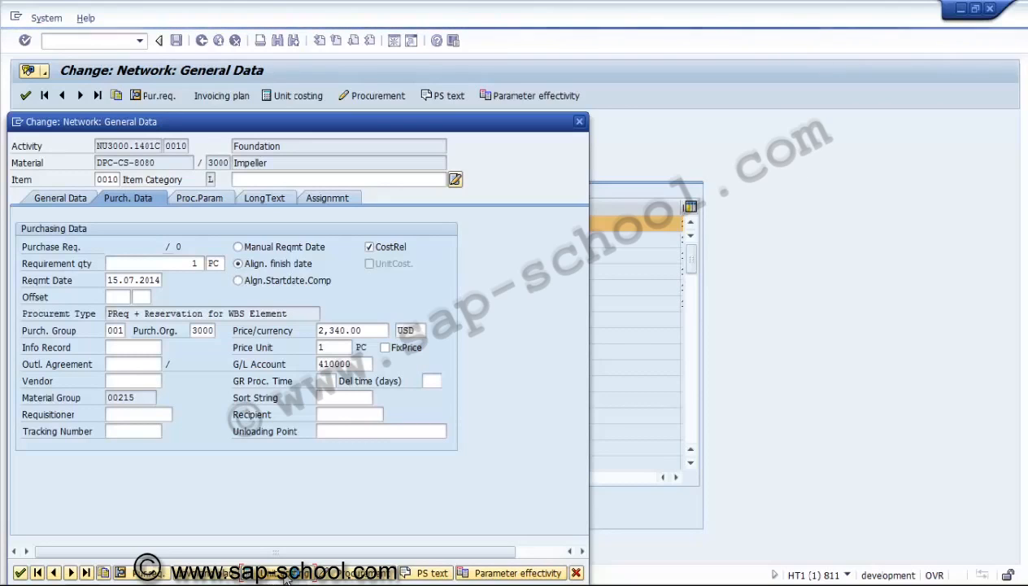
left_click(284, 575)
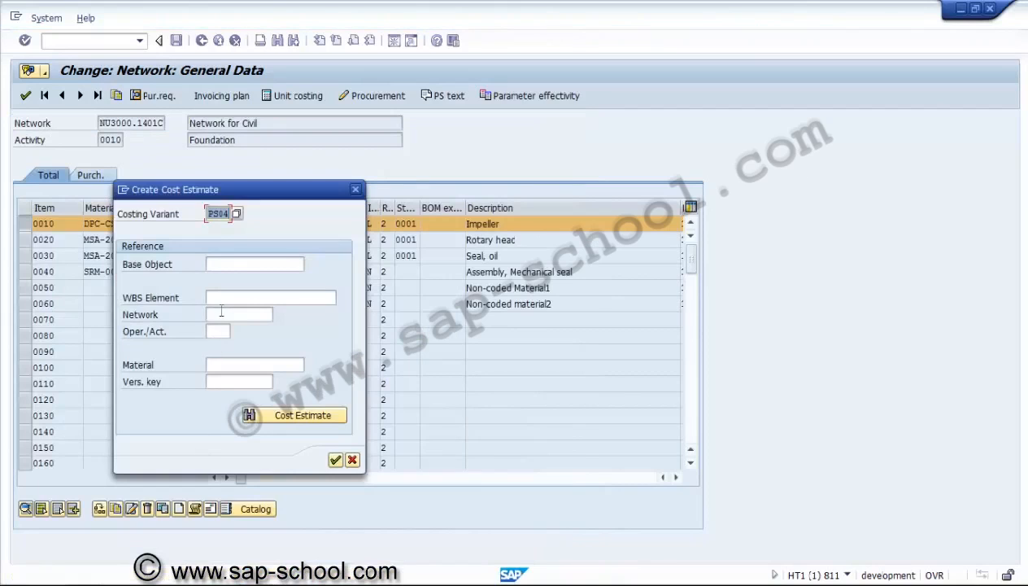
left_click(228, 262)
left_click(352, 460)
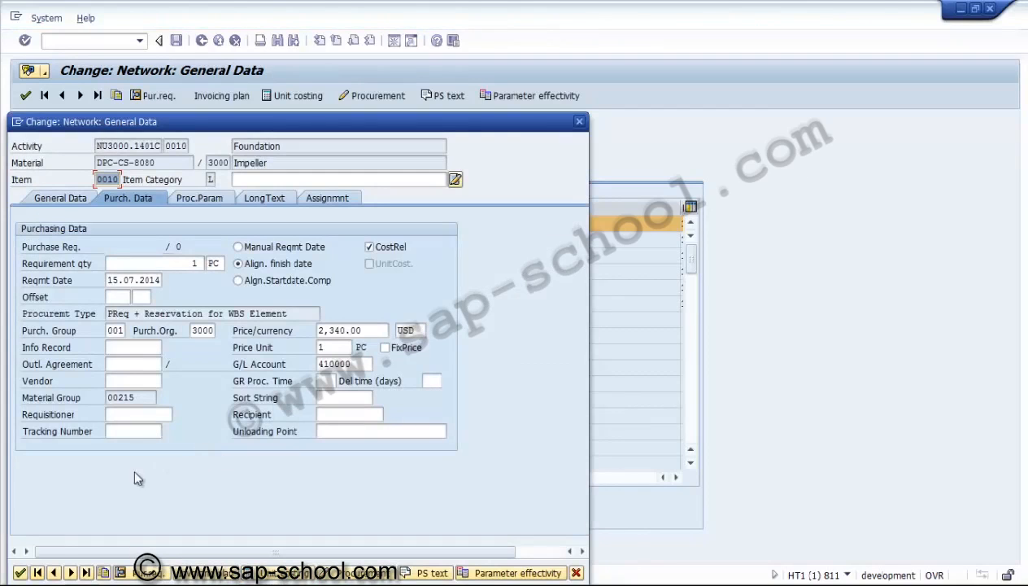
left_click(19, 573)
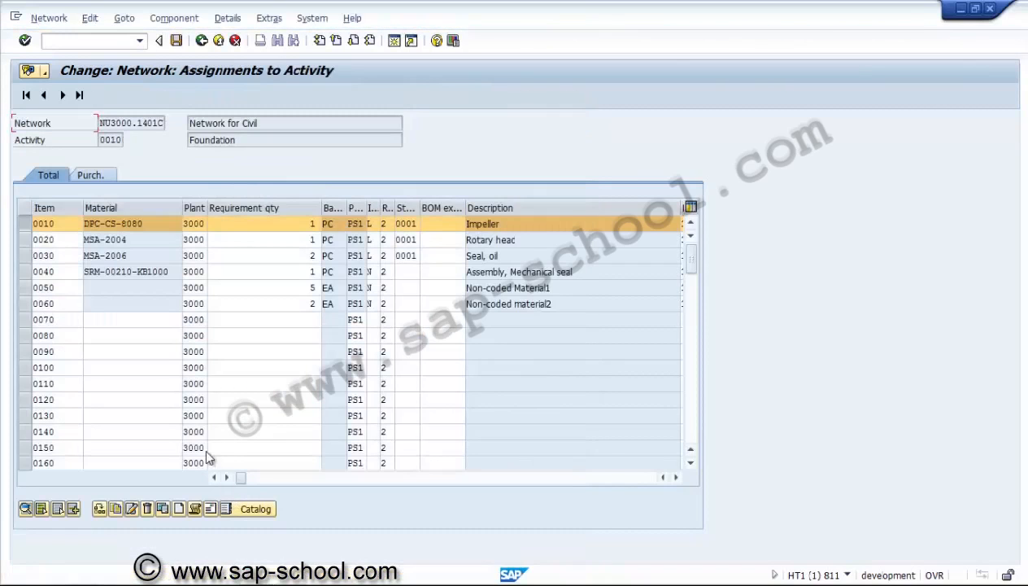
left_click(34, 224)
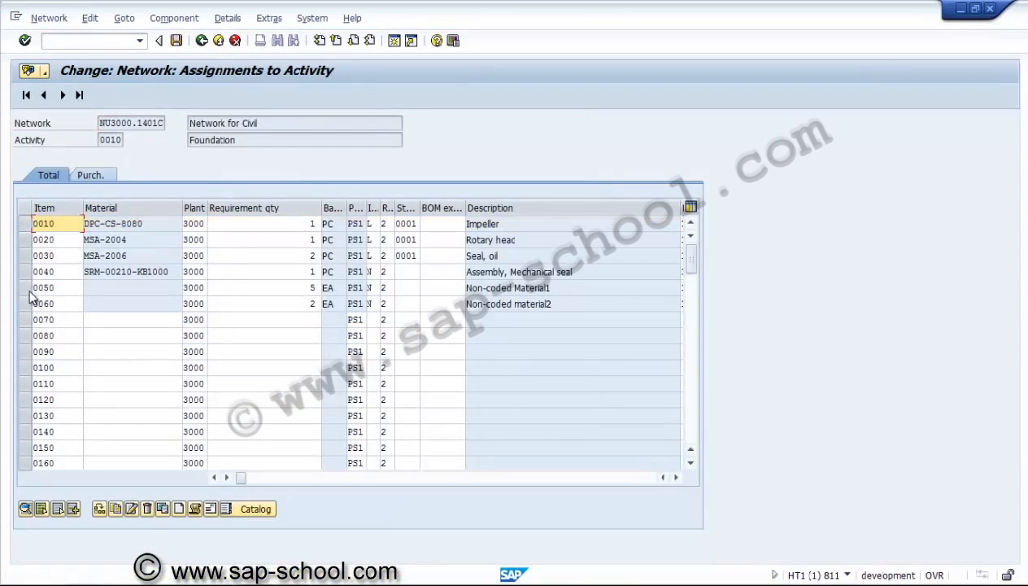
- Review the purchasing data and procurement parameters of Non-coded Material1, item 0050, and return to the component list
left_click(25, 288)
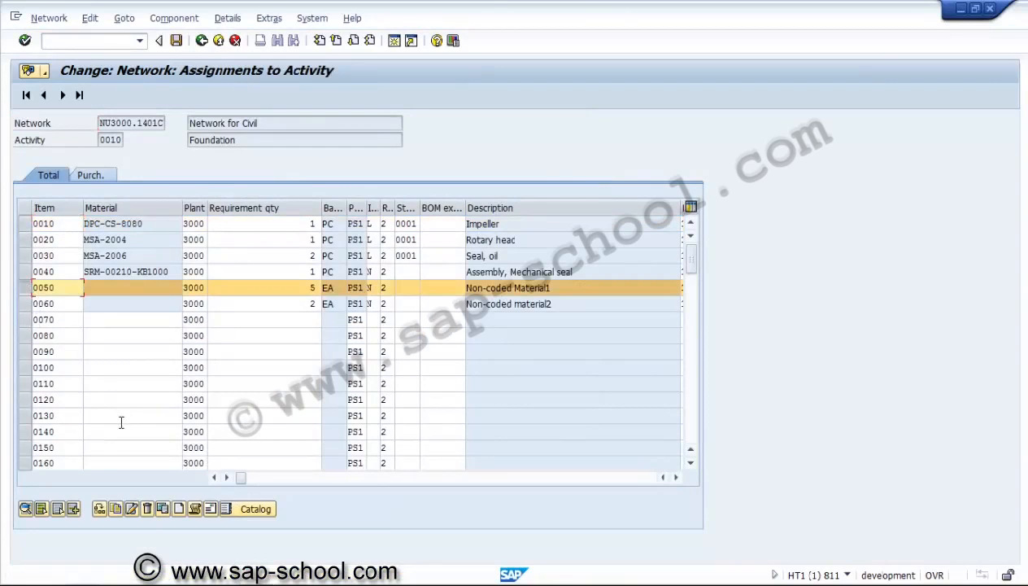
left_click(25, 509)
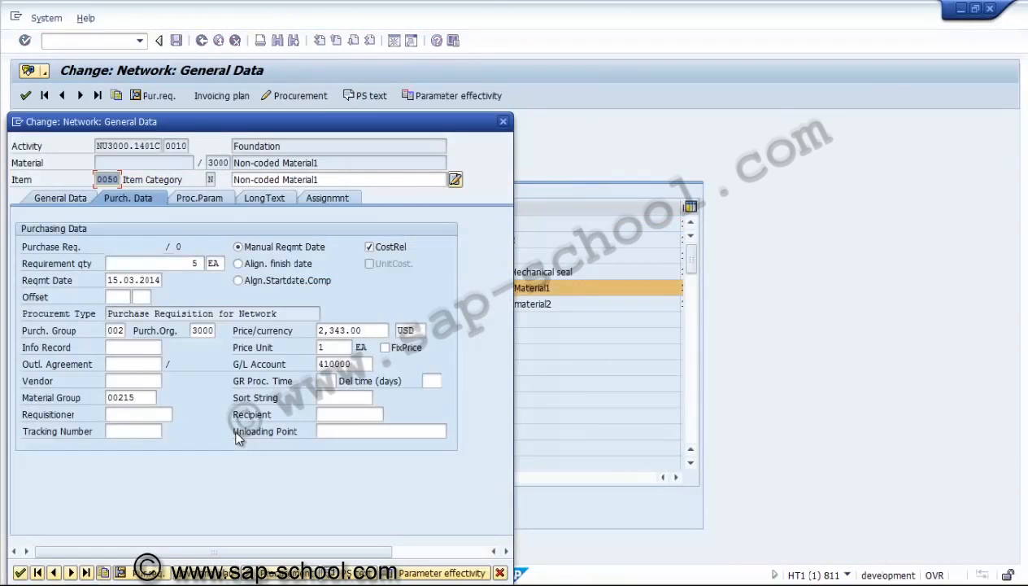
left_click(198, 198)
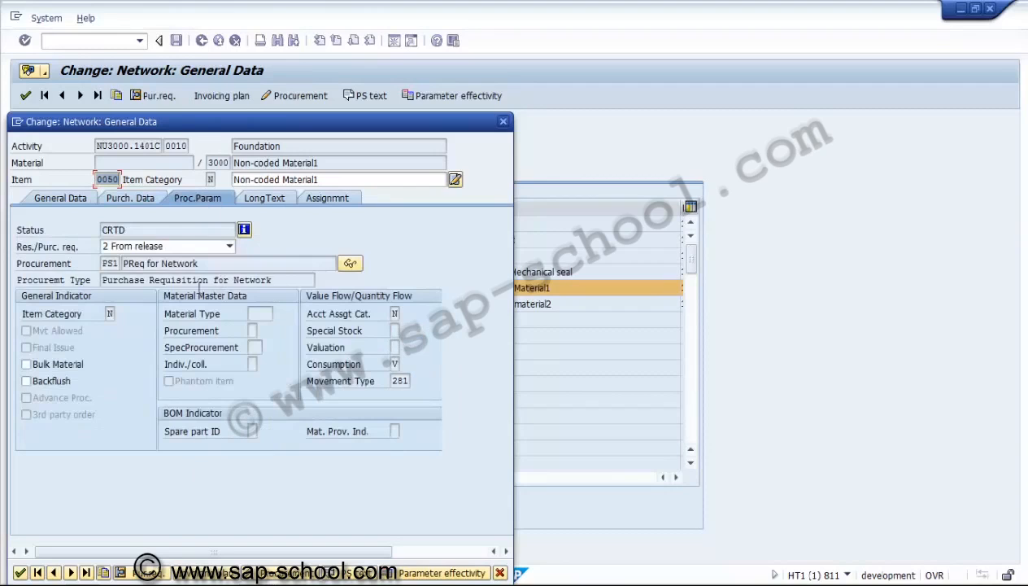
key("Return")
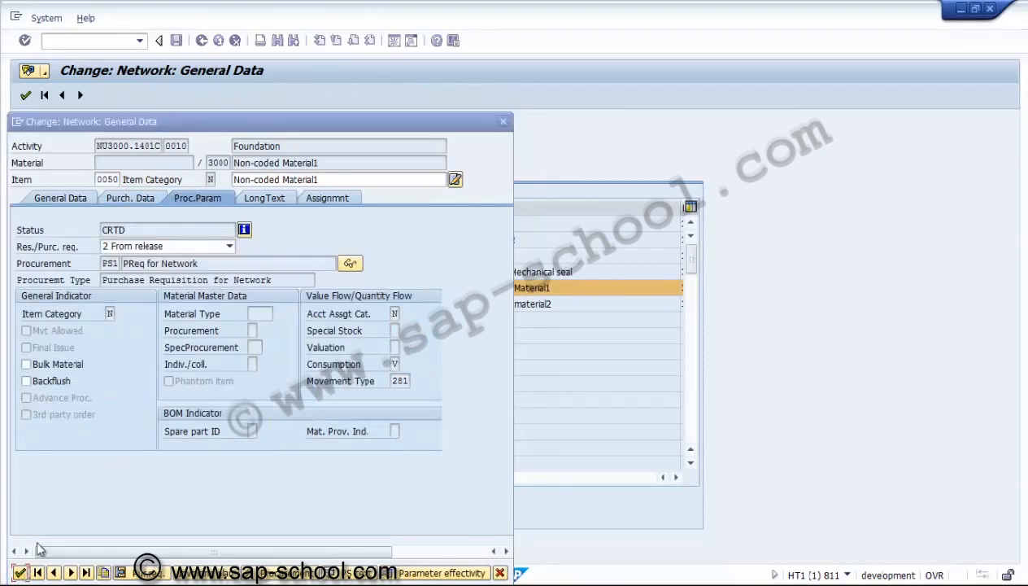
left_click(34, 288)
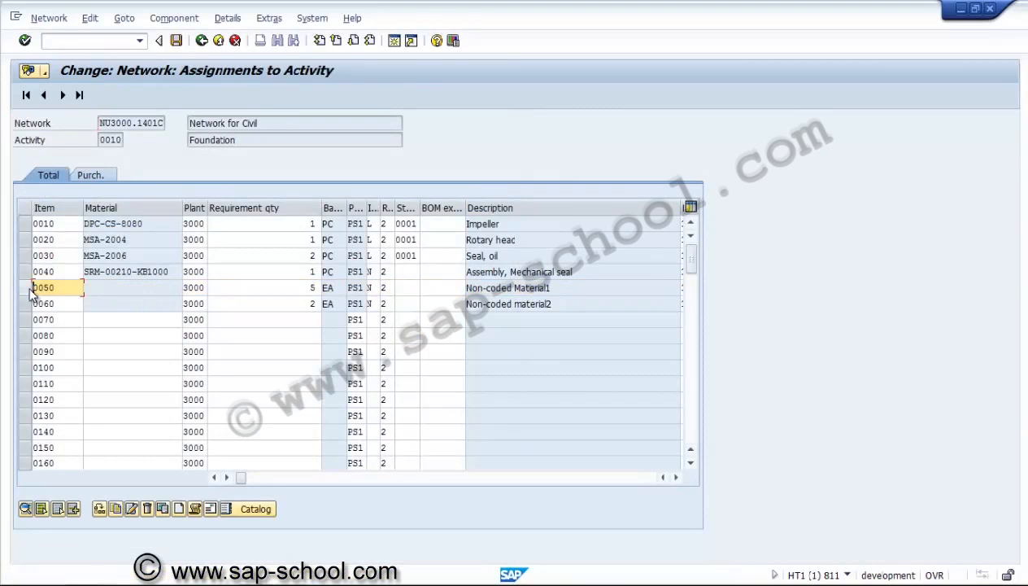
- Examine the planned and actual costs of the Foundation activity from its detail data, and return to the activity overview
left_click(202, 39)
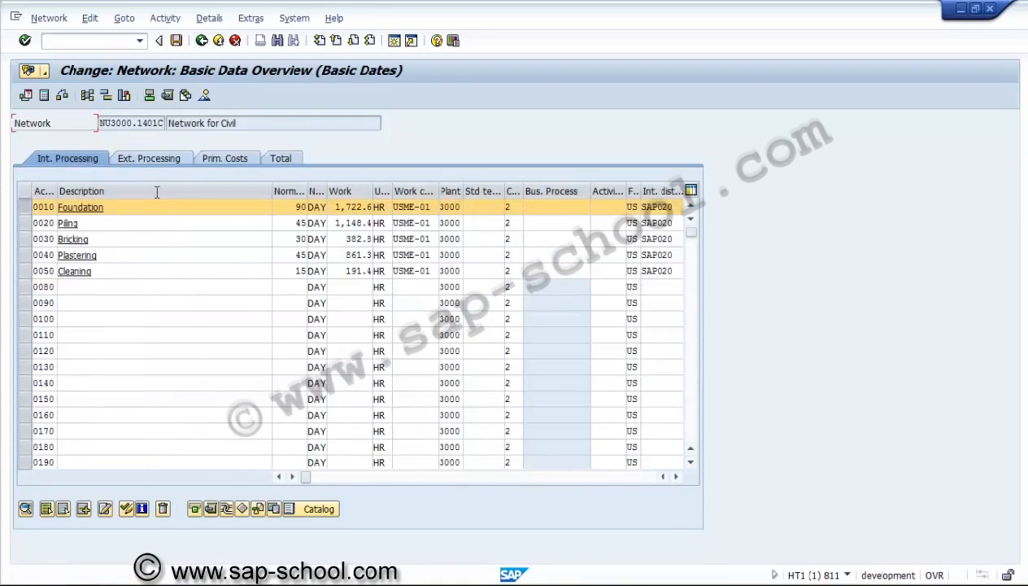
left_click(25, 509)
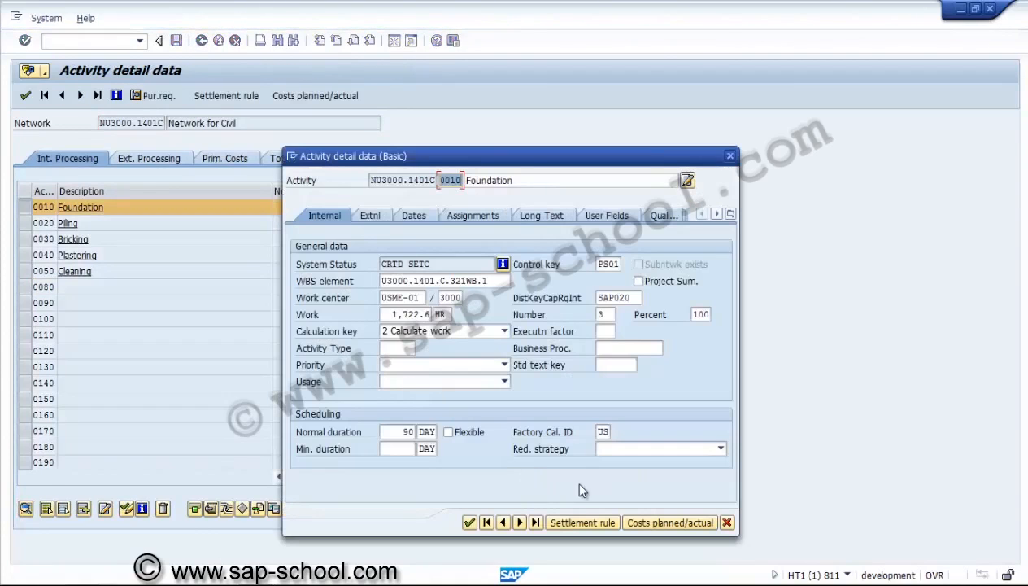
left_click(642, 522)
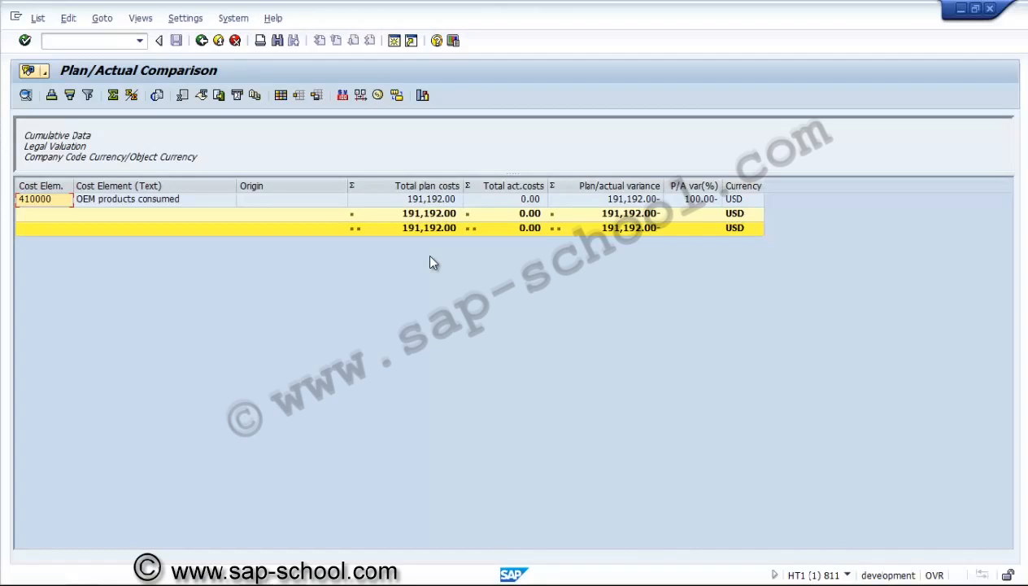
left_click(521, 202)
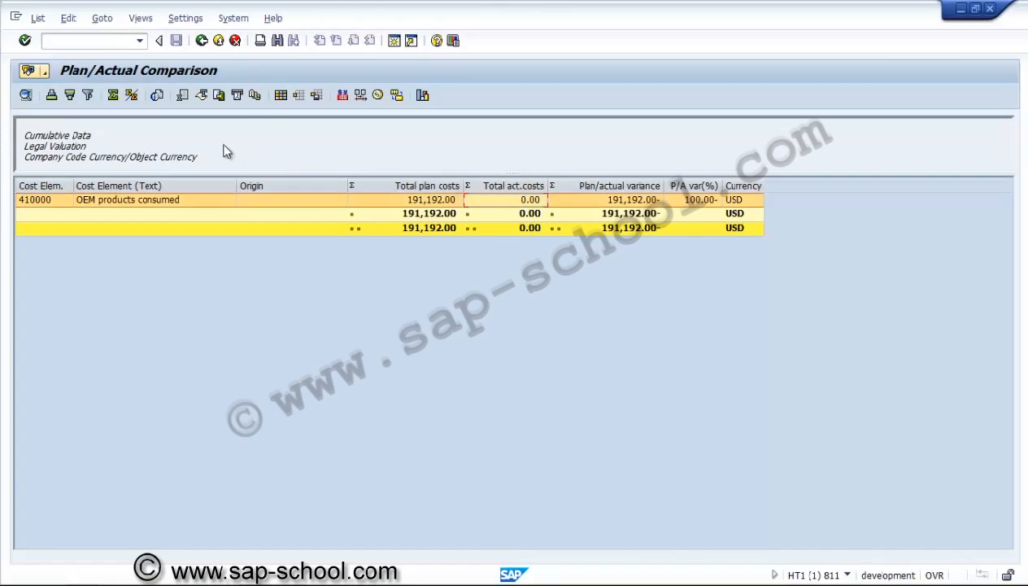
left_click(202, 40)
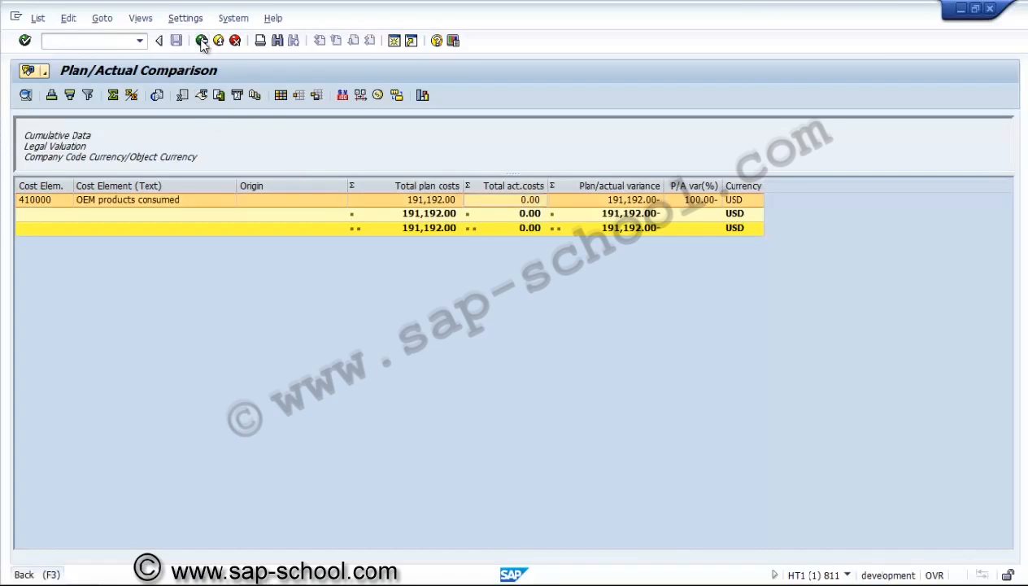
left_click(470, 523)
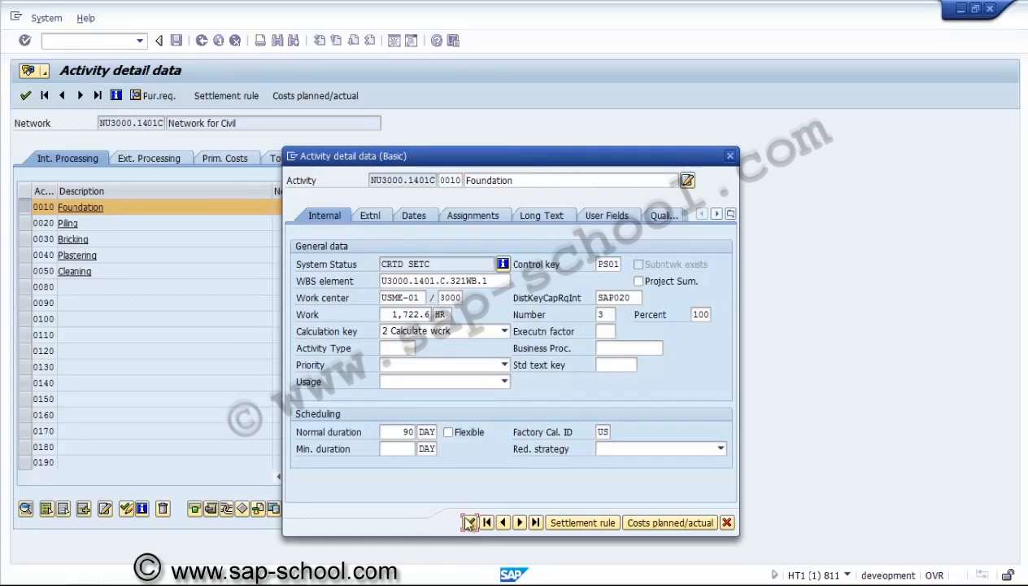
left_click(469, 523)
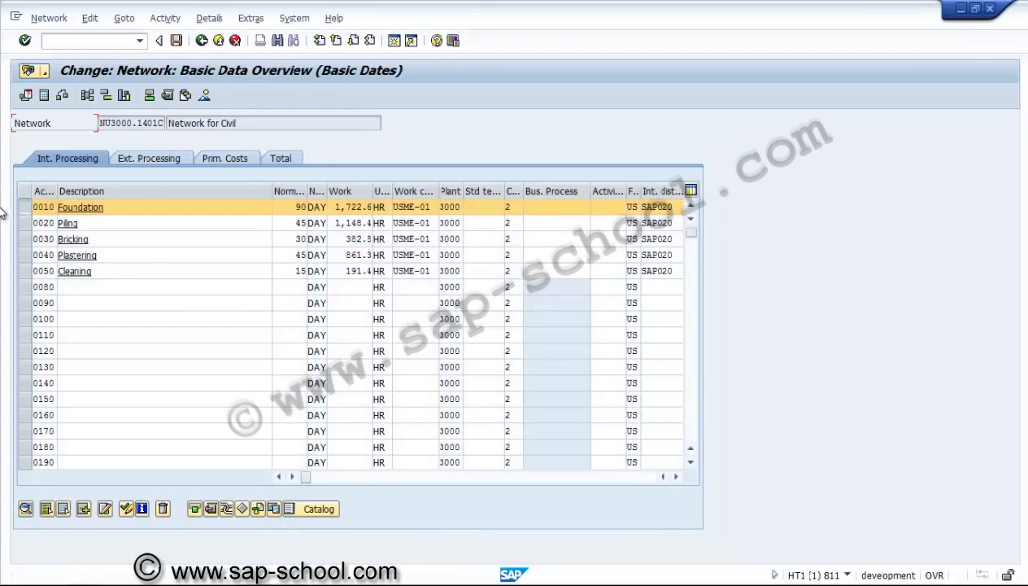
left_click(25, 211)
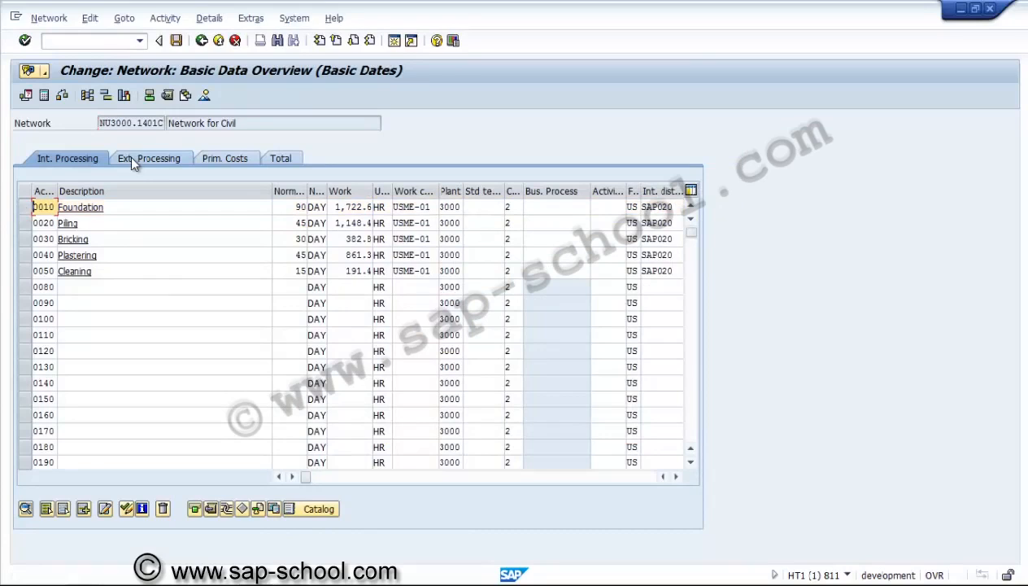
- Update the costs of the whole civil network from its header data
left_click(151, 96)
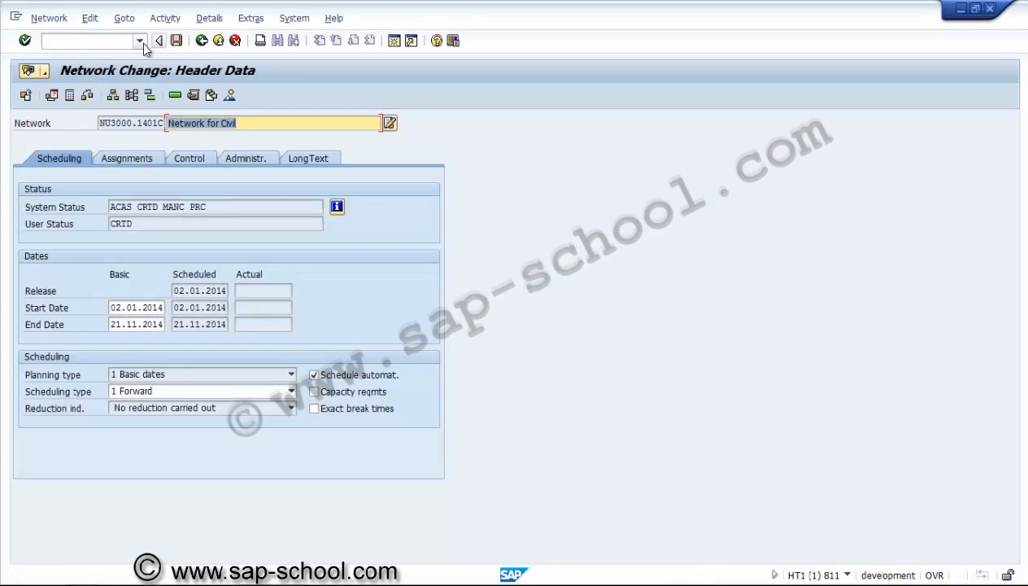
left_click(124, 26)
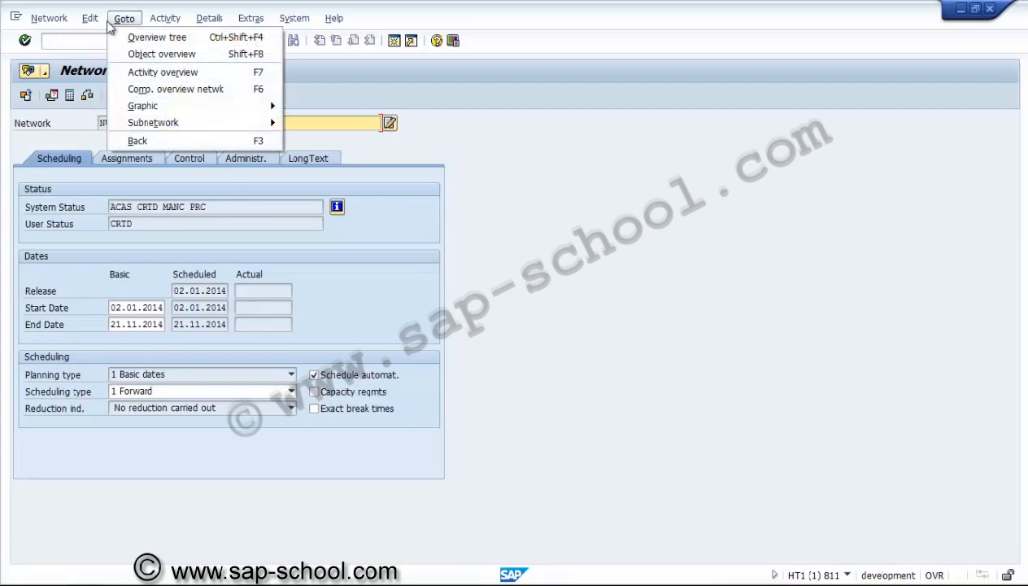
mouse_move(93, 19)
mouse_move(121, 105)
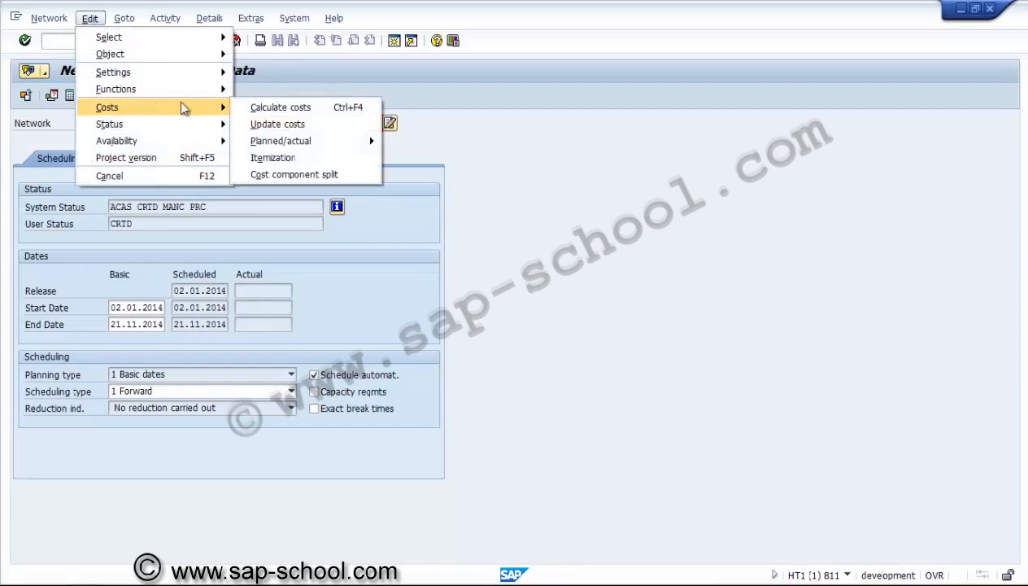
left_click(311, 126)
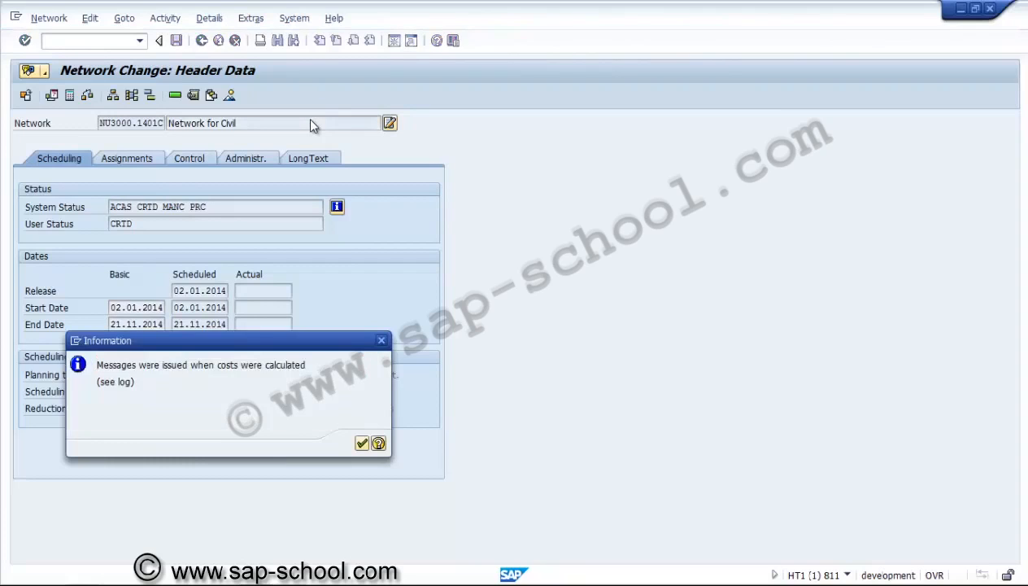
key("Return")
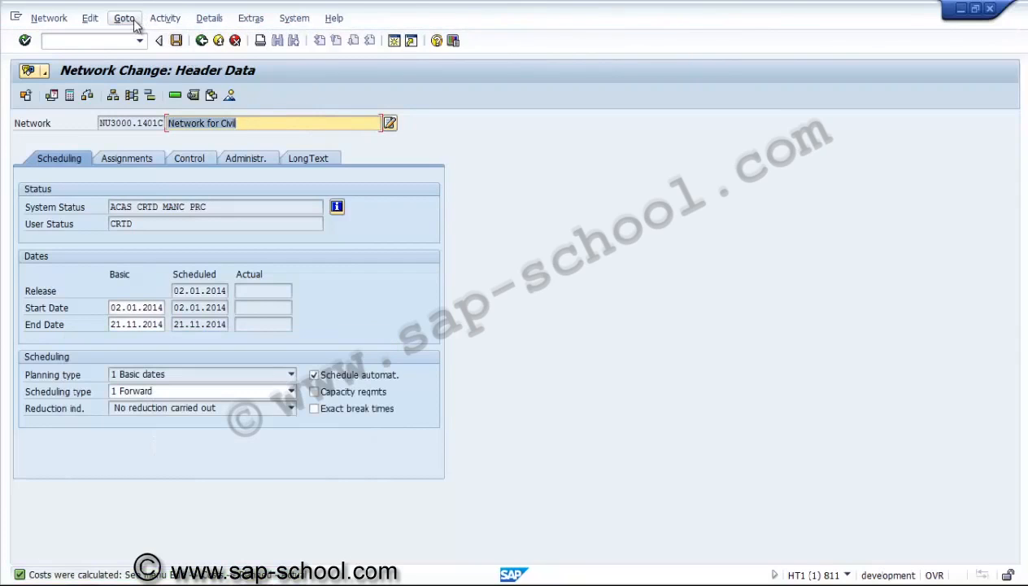
- Request the cost component split for the civil network and return to its header data
left_click(135, 25)
left_click(90, 18)
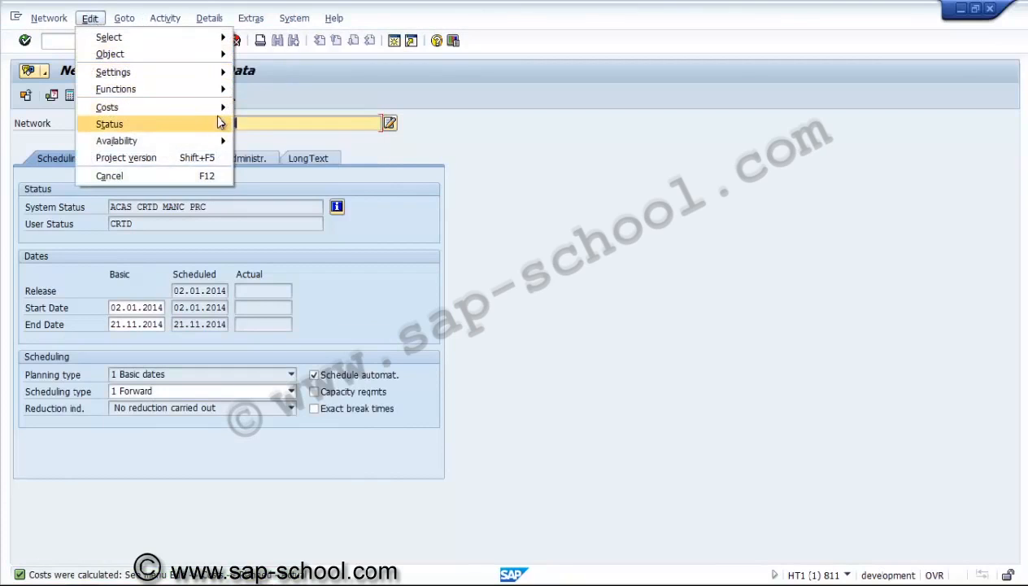
mouse_move(214, 100)
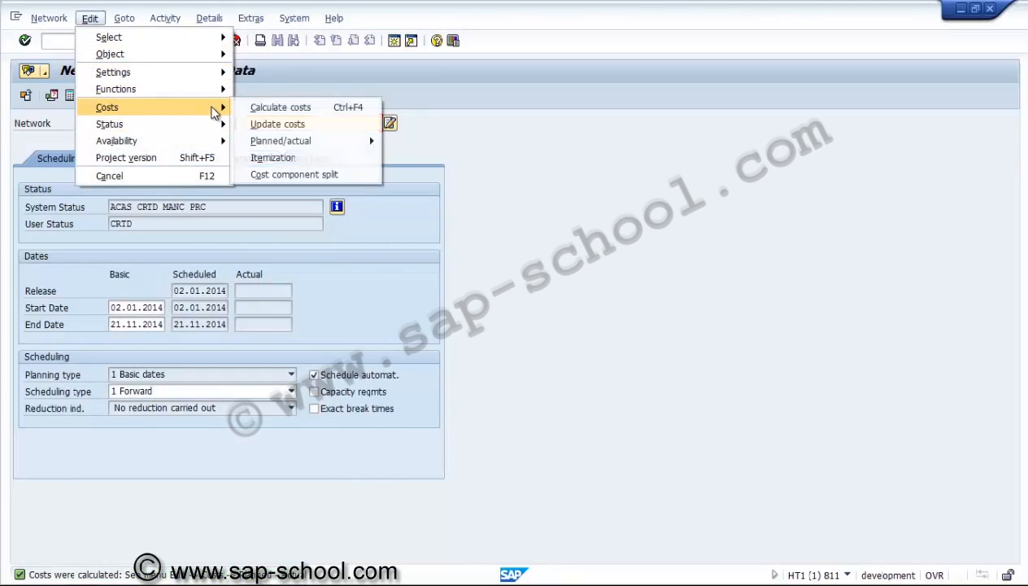
left_click(317, 177)
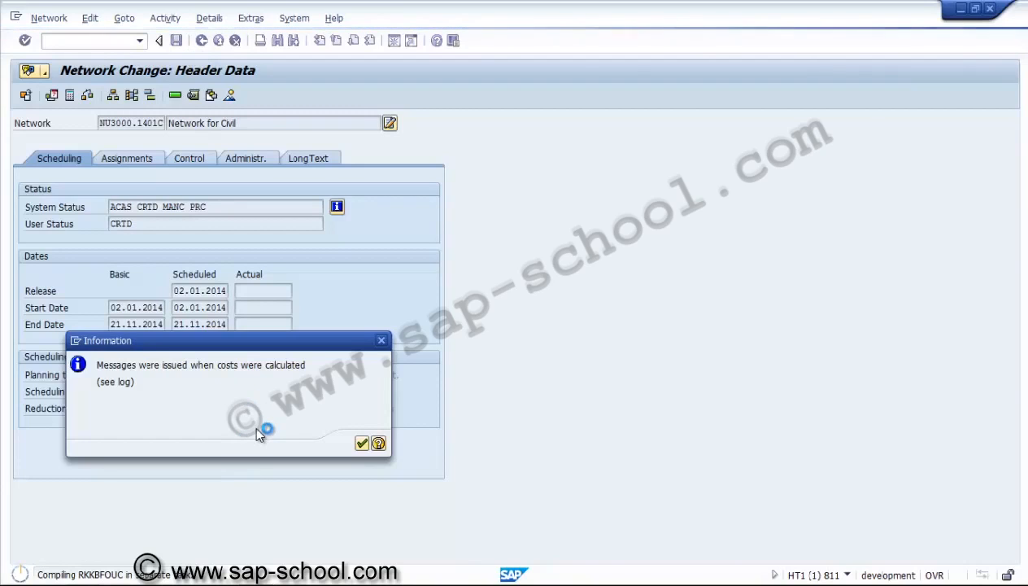
key("Return")
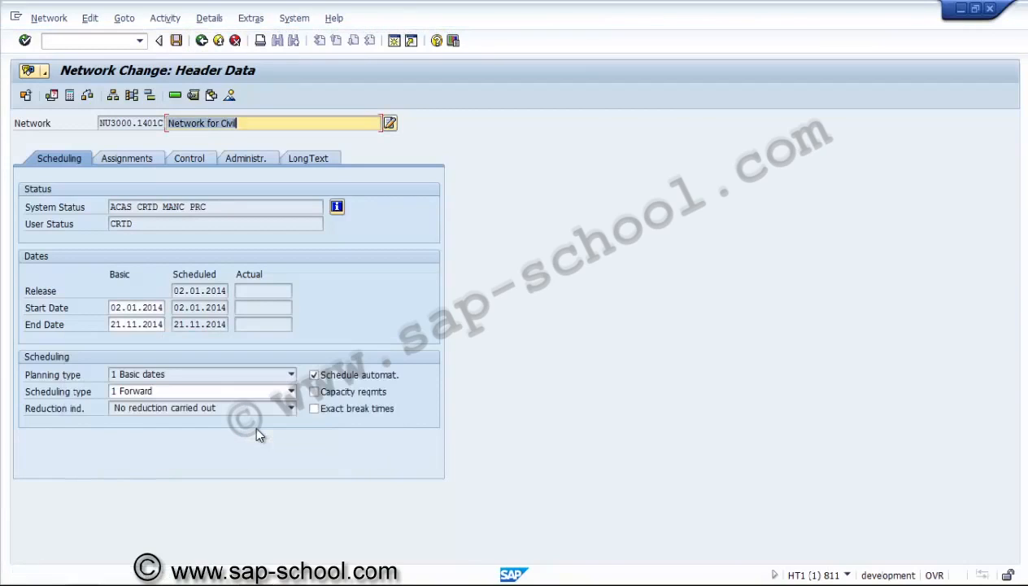
- Exit the civil network and start the CJ20N Project Builder
left_click(201, 41)
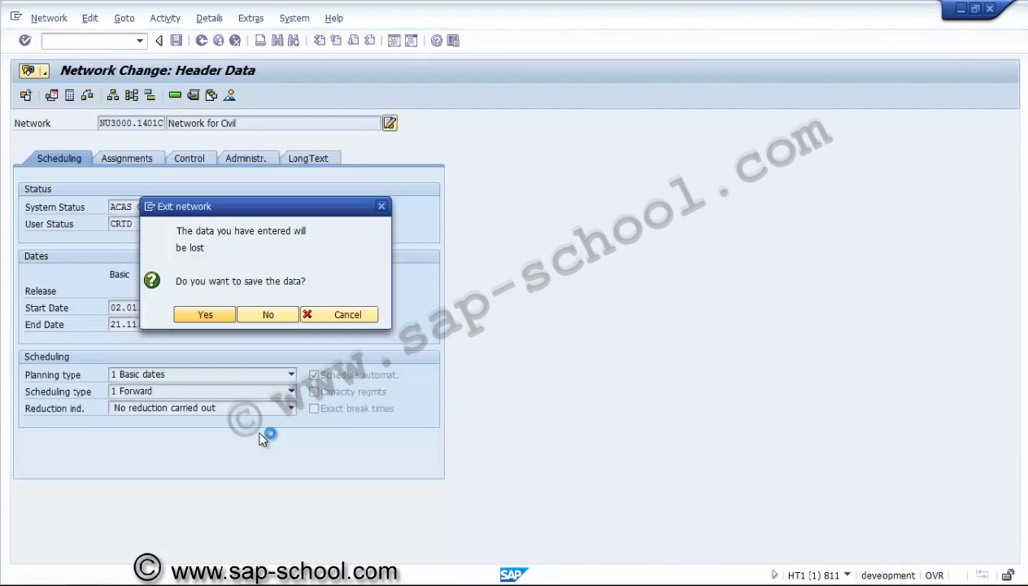
left_click(218, 41)
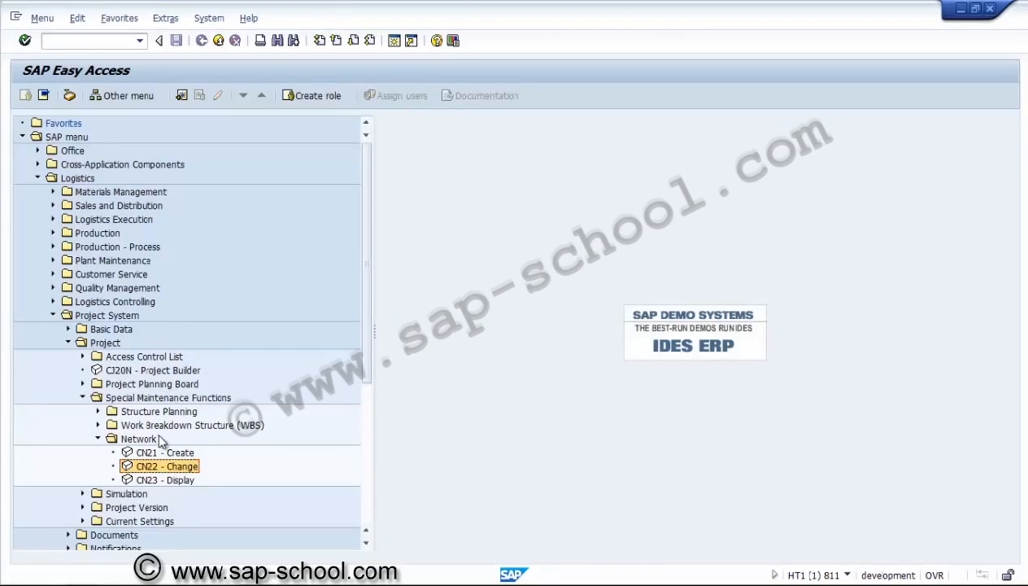
left_click(144, 370)
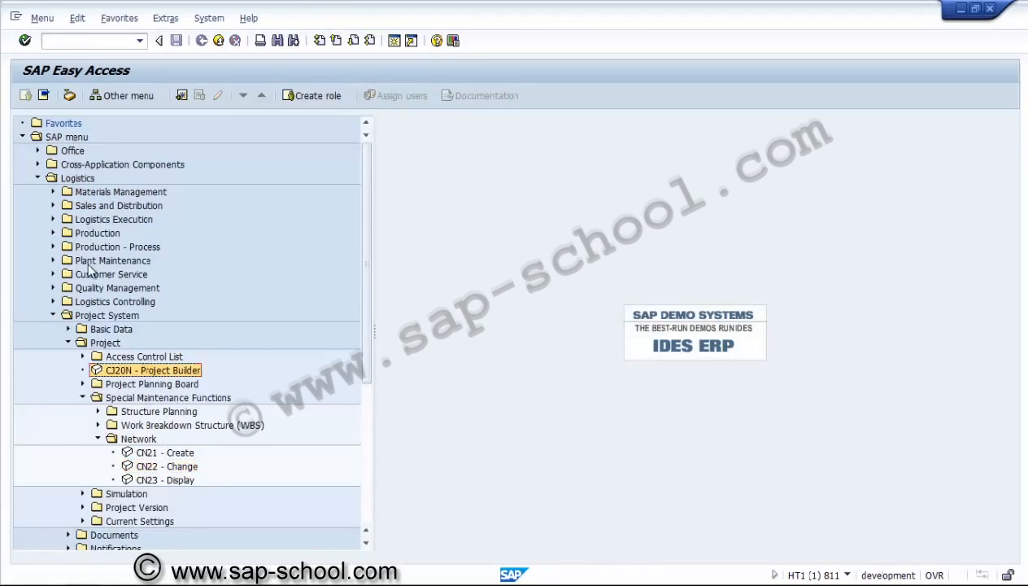
double_click(126, 371)
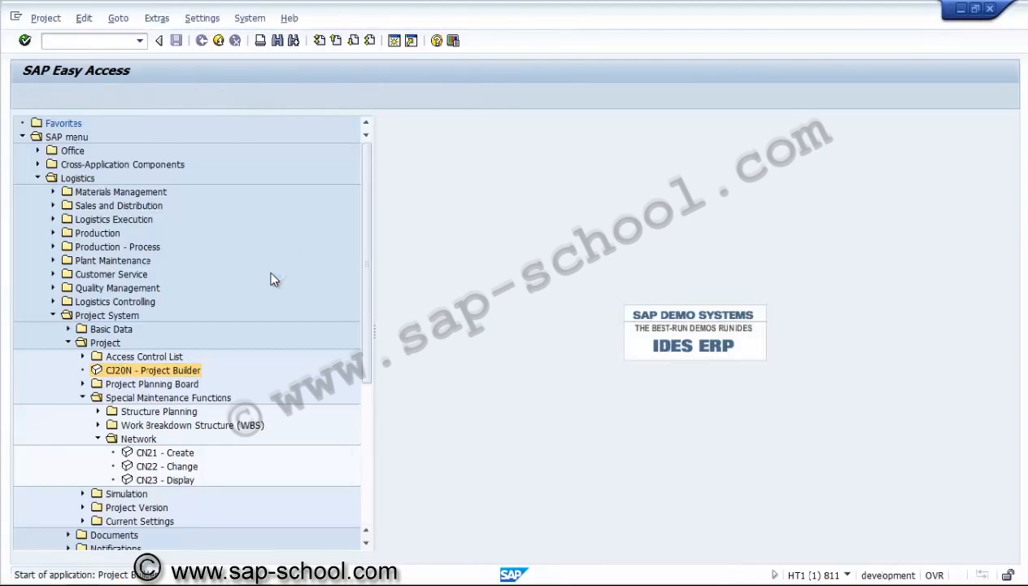
- Examine the purchasing data of the Foundation activity's material components, from the Impeller through the second non-coded material
double_click(159, 319)
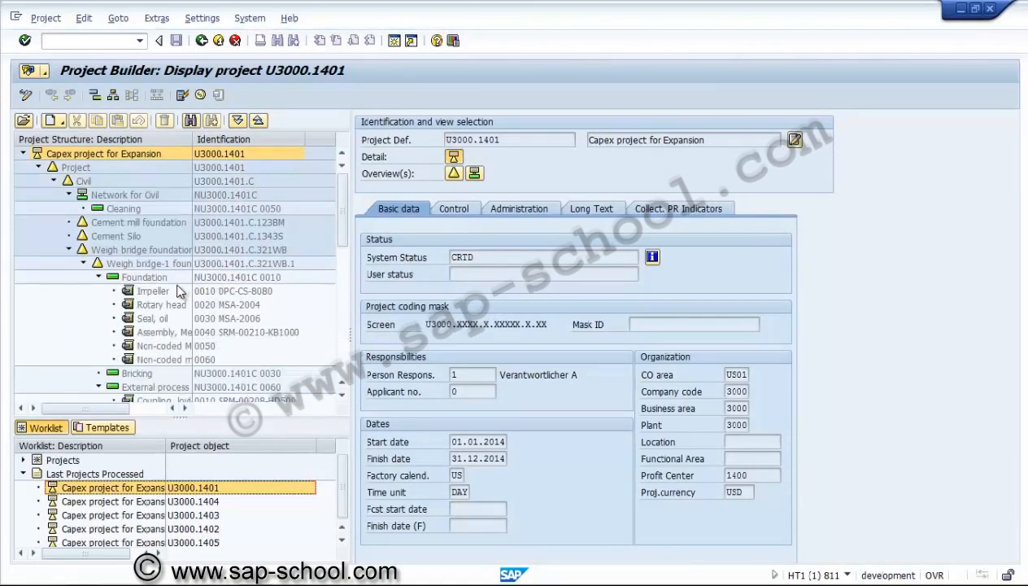
left_click(165, 282)
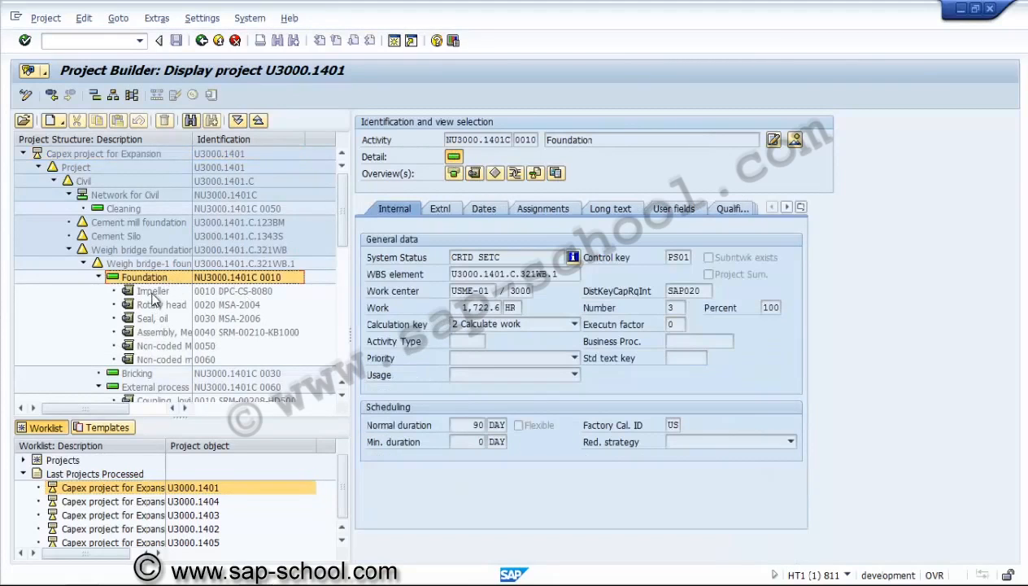
left_click(161, 293)
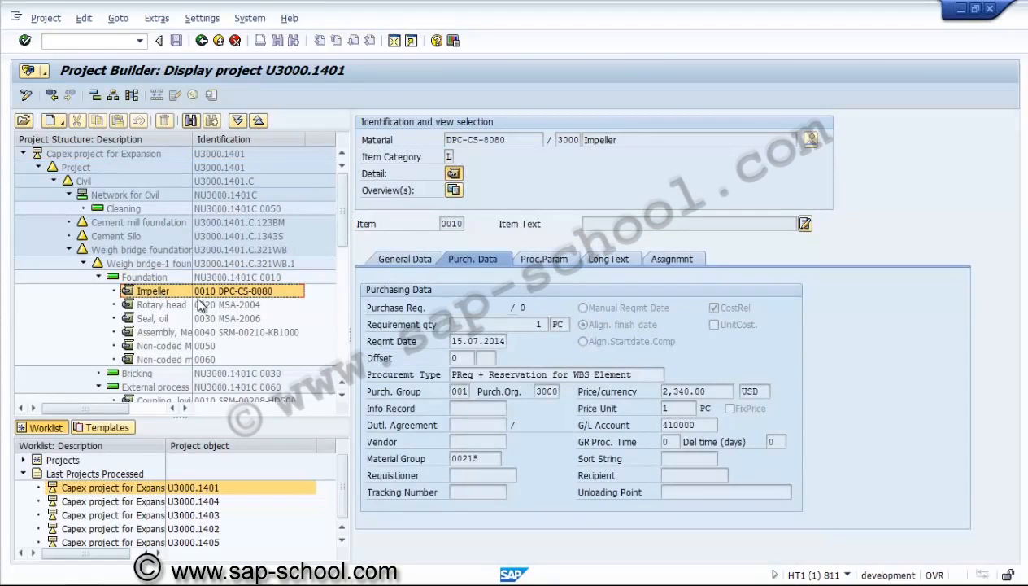
left_click(461, 225)
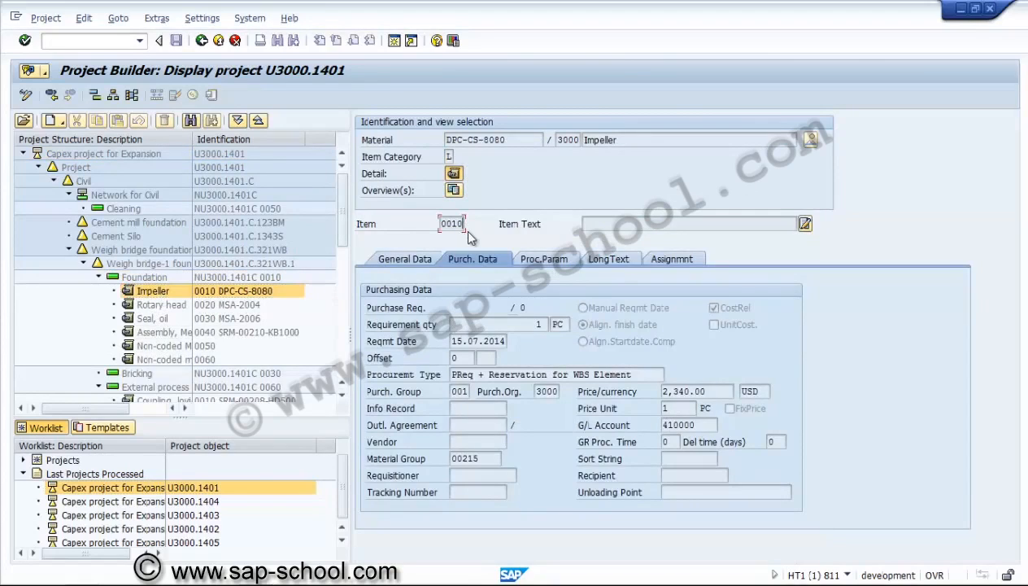
left_click(176, 303)
left_click(165, 317)
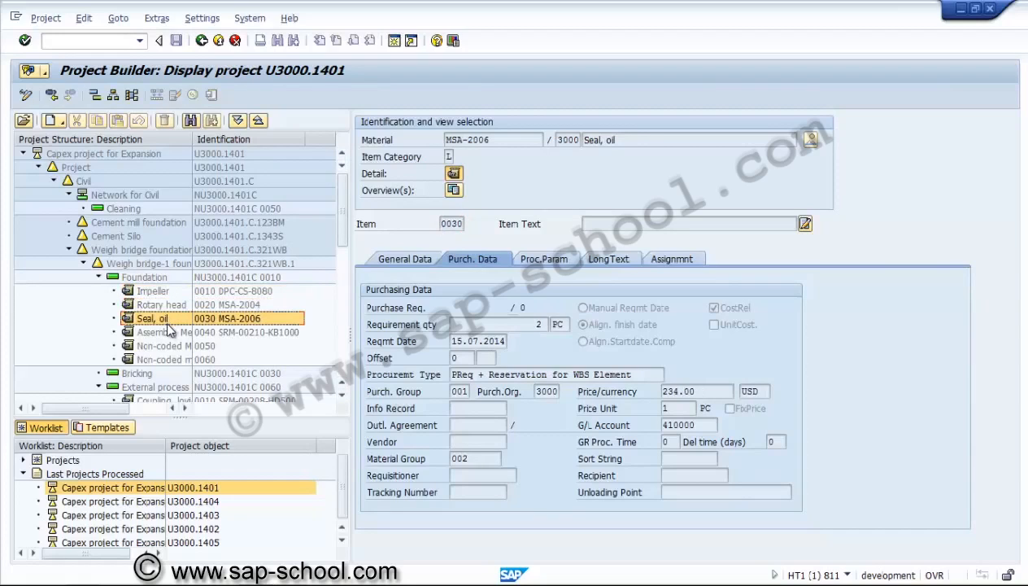
left_click(164, 332)
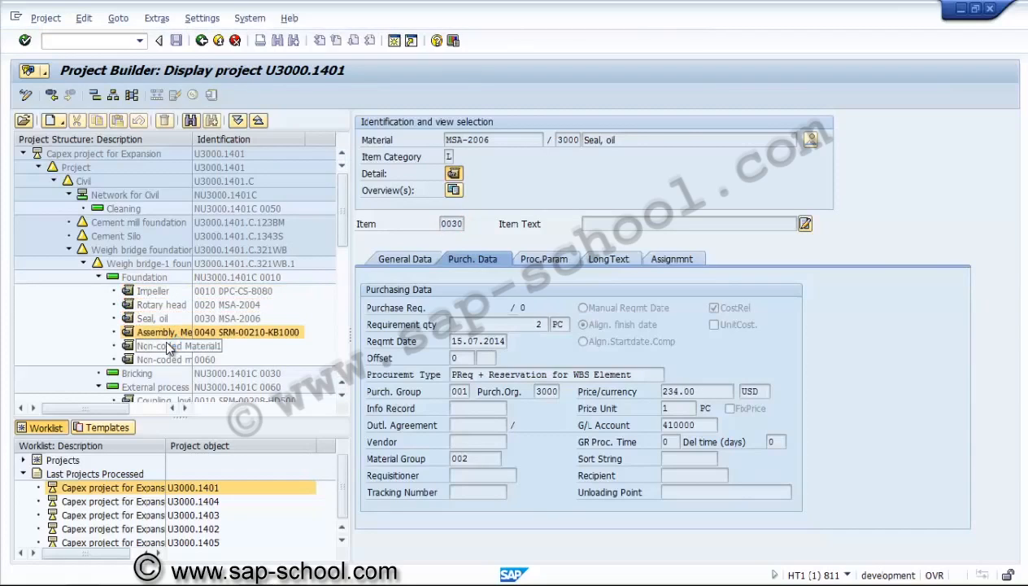
left_click(168, 347)
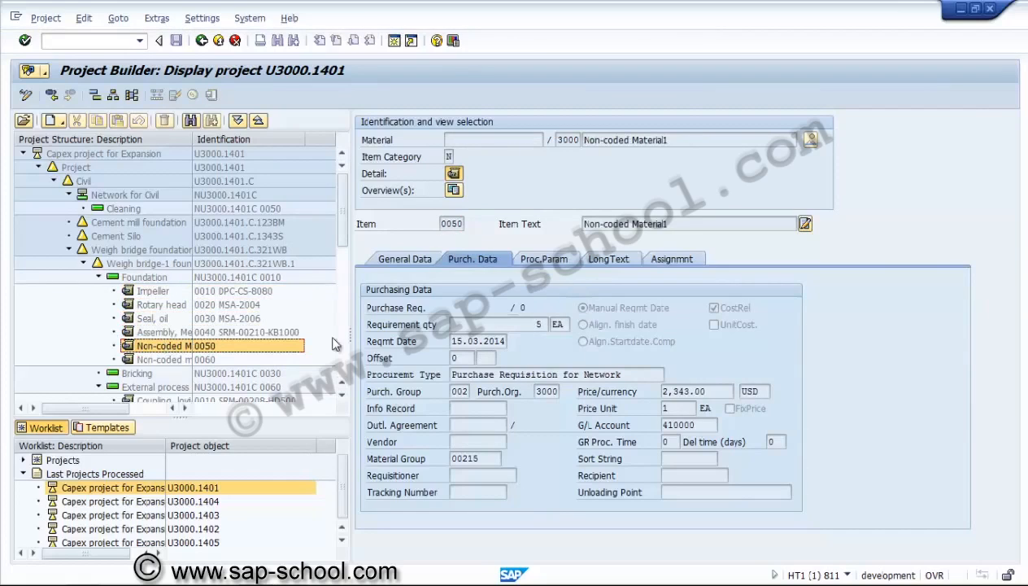
left_click(173, 360)
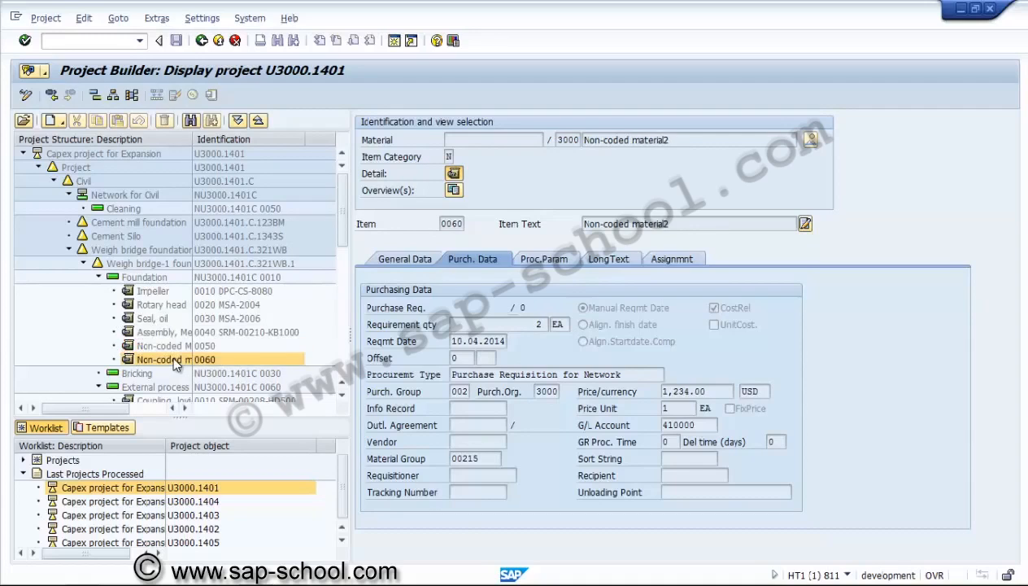
- Collapse the Foundation and Weigh bridge-1 foundation branches, and switch project U3000.1401 to change mode from its project definition
left_click(97, 277)
left_click(83, 264)
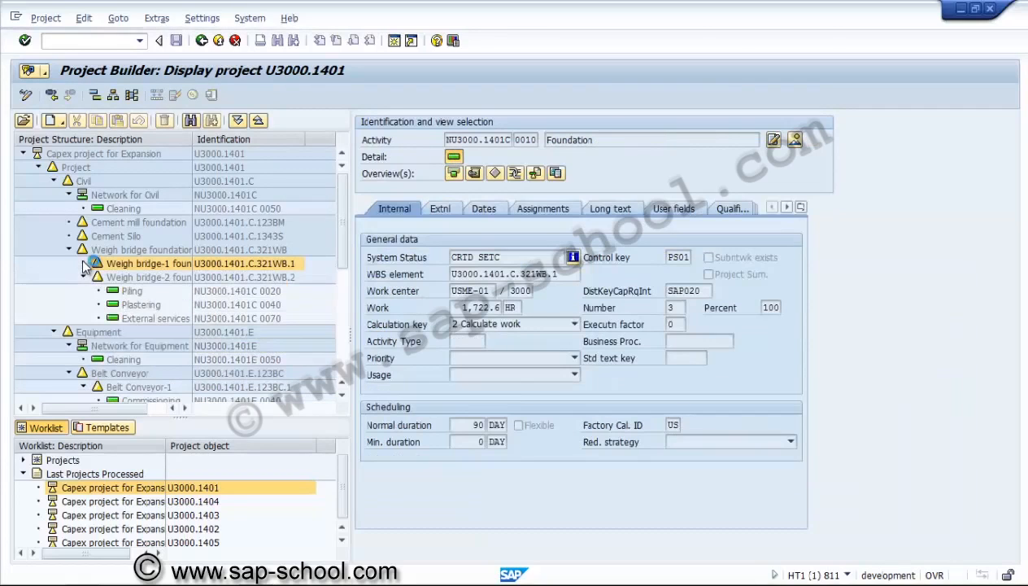
left_click(101, 155)
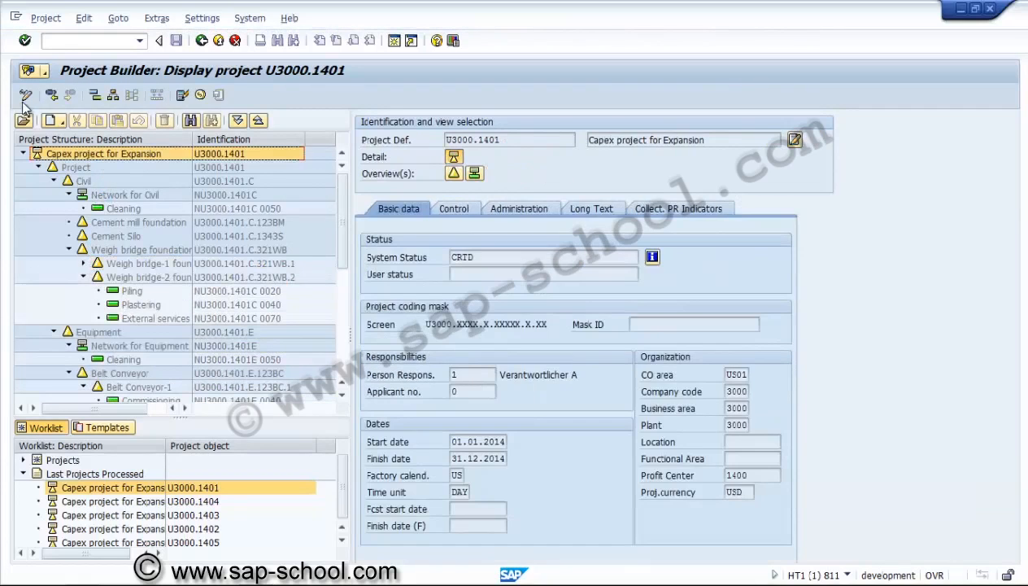
left_click(28, 95)
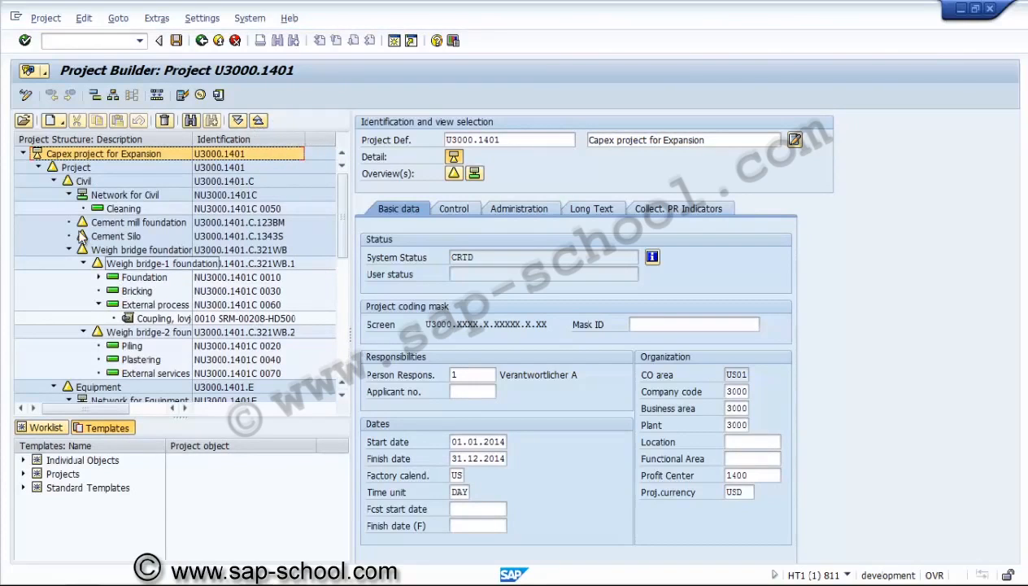
- Reassign the Equipment network's Cleaning activity 0050 to the WBS element Bag Filter suction
left_click(53, 182)
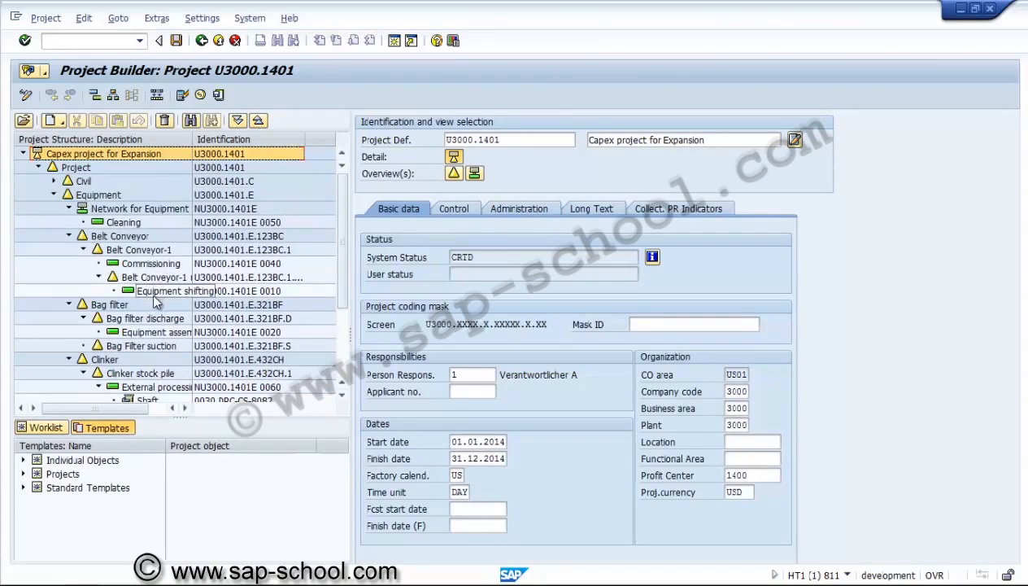
left_click(124, 222)
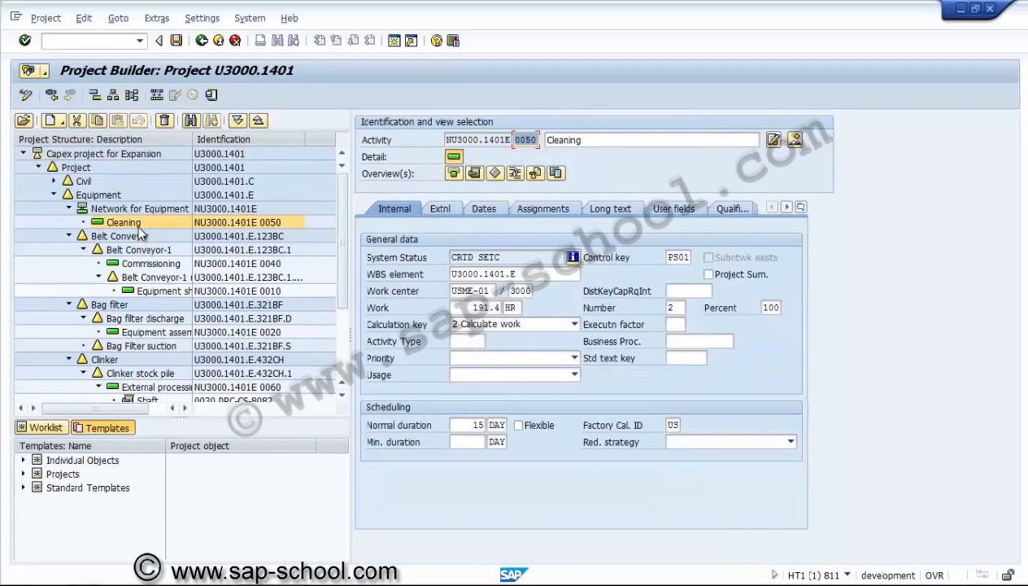
left_click(678, 257)
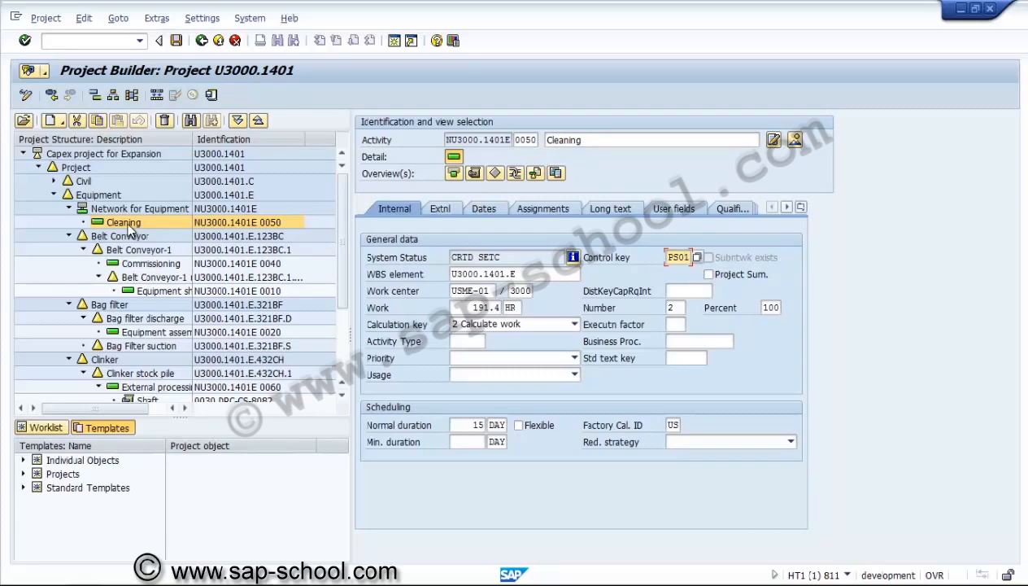
left_click_drag(128, 224, 161, 347)
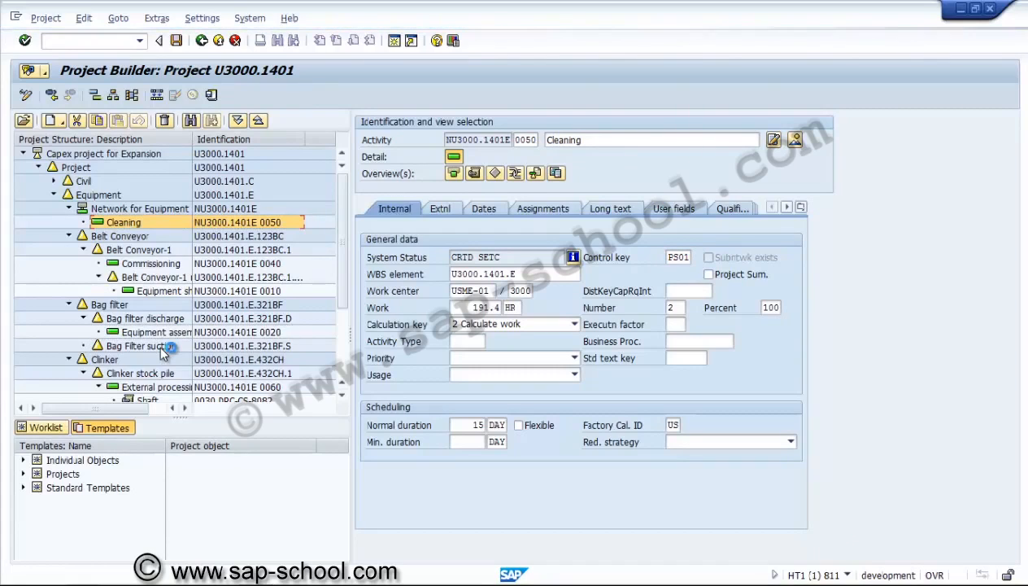
left_click(159, 344)
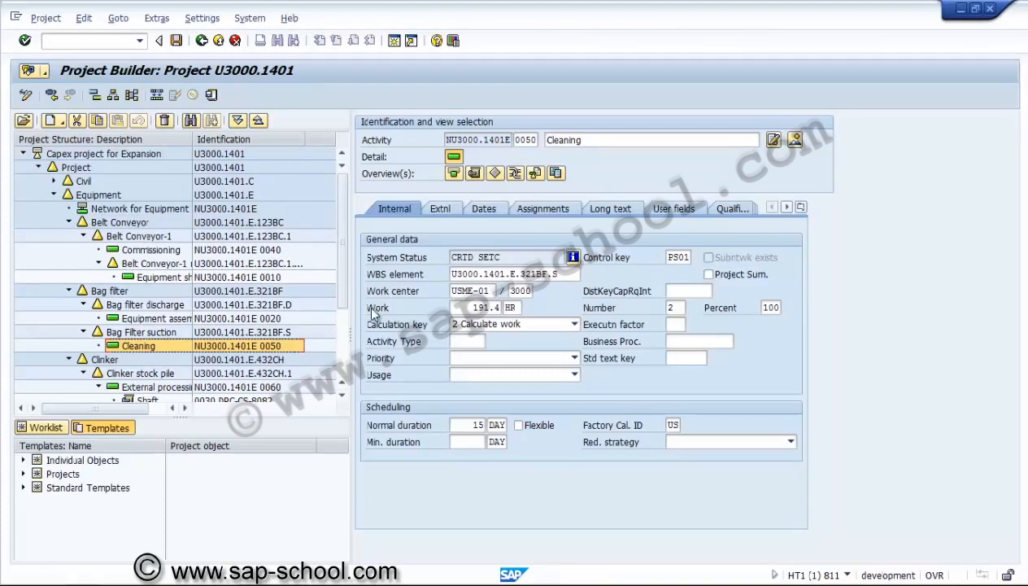
- Enter material MSA-2006 (Seal, oil) as item 0010 in the purchasing view of the Cleaning activity's component overview
left_click(476, 172)
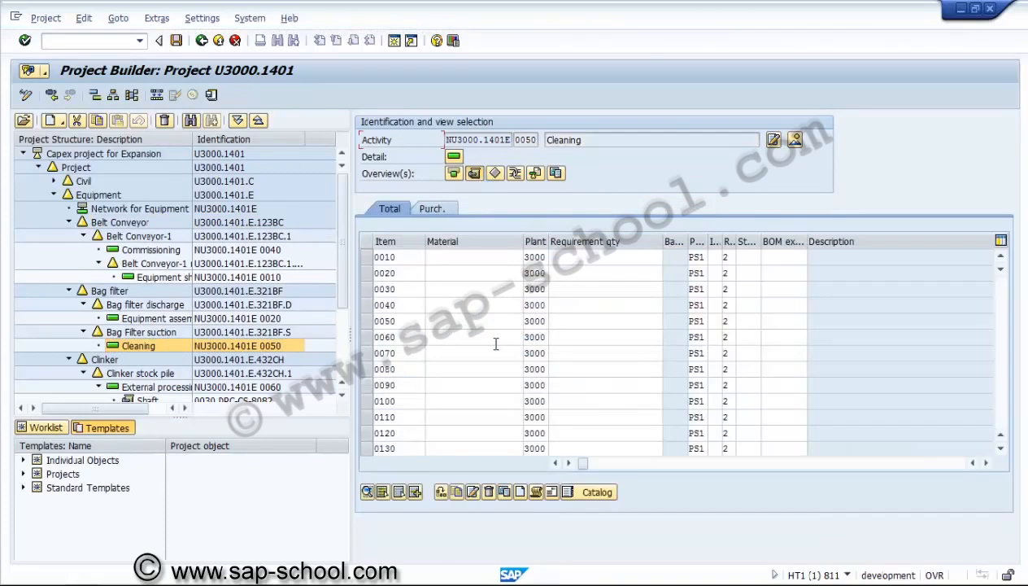
left_click(441, 217)
left_click(415, 259)
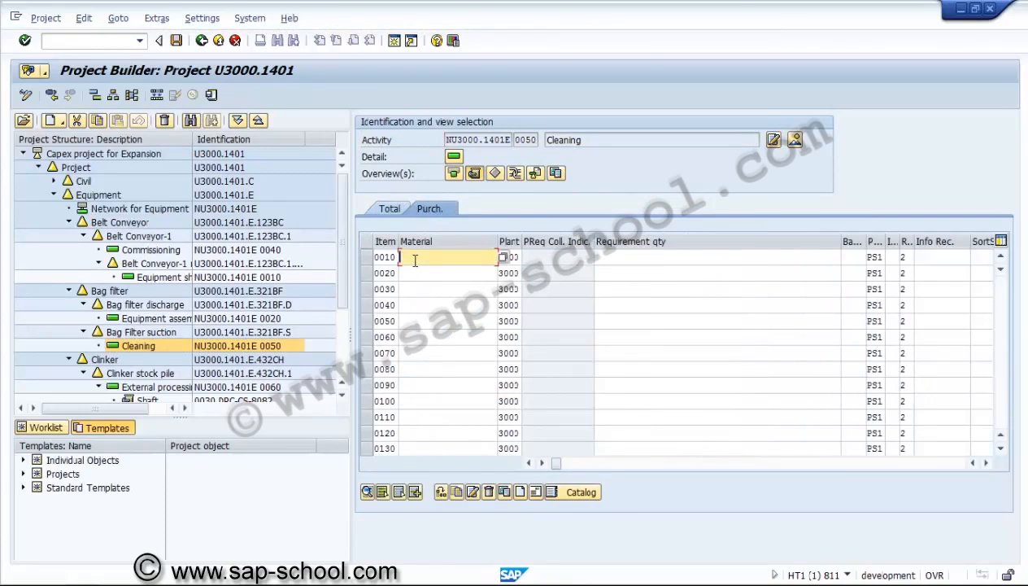
key("Return")
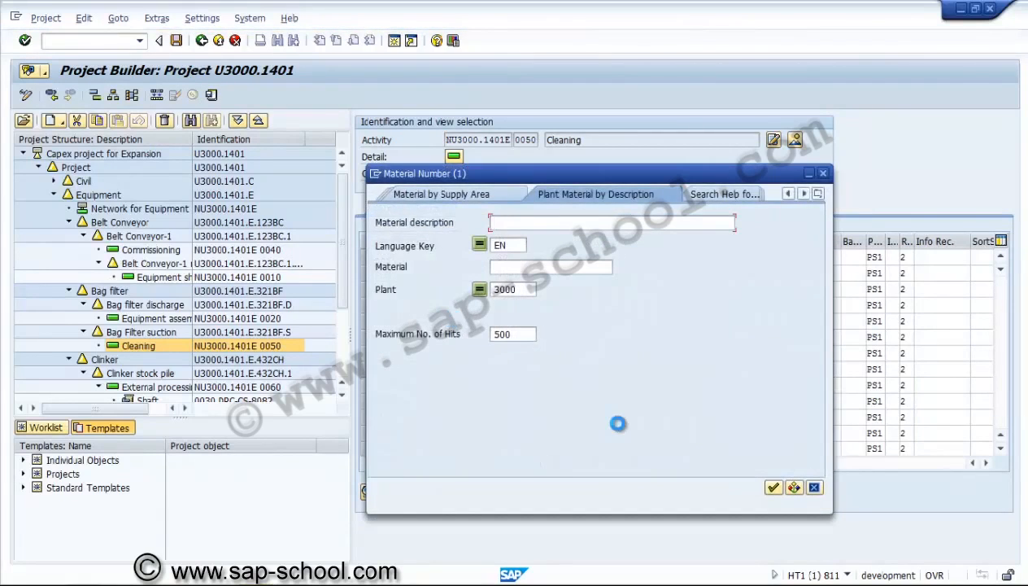
key("Return")
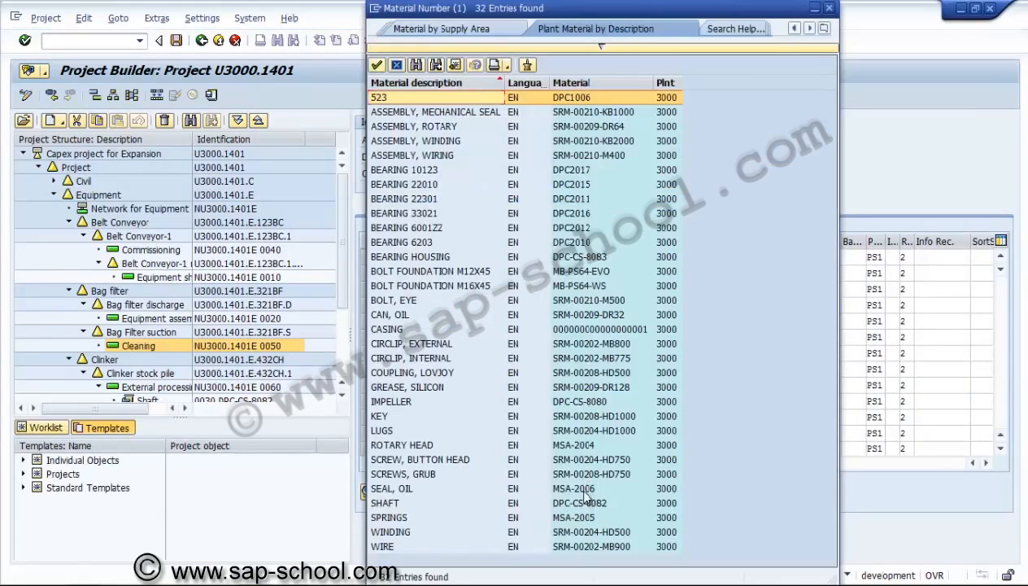
double_click(586, 488)
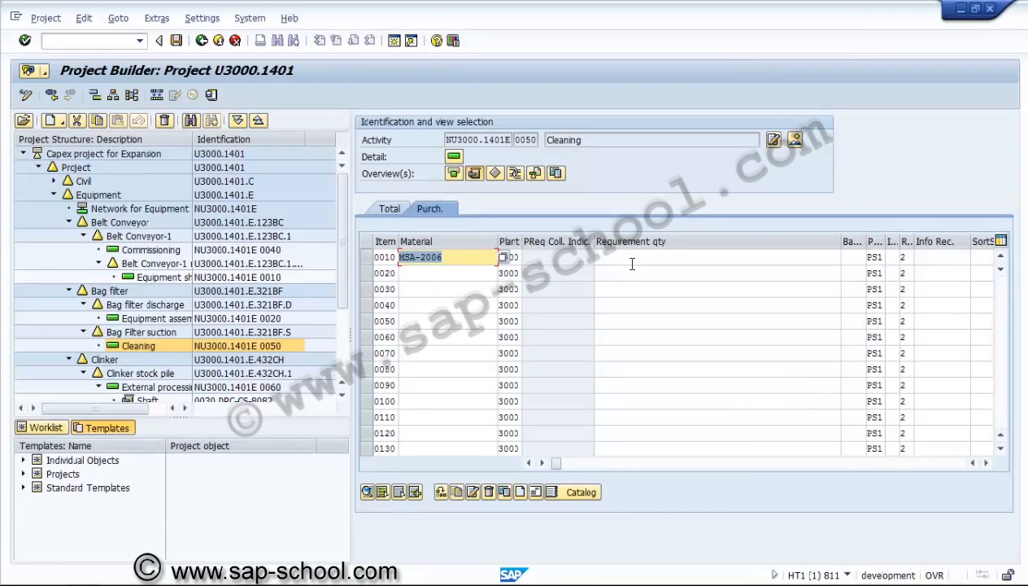
- Set the oil seal's requirement quantity to 5, purchasing organization to 3000 and purchasing group to 001
left_click(631, 260)
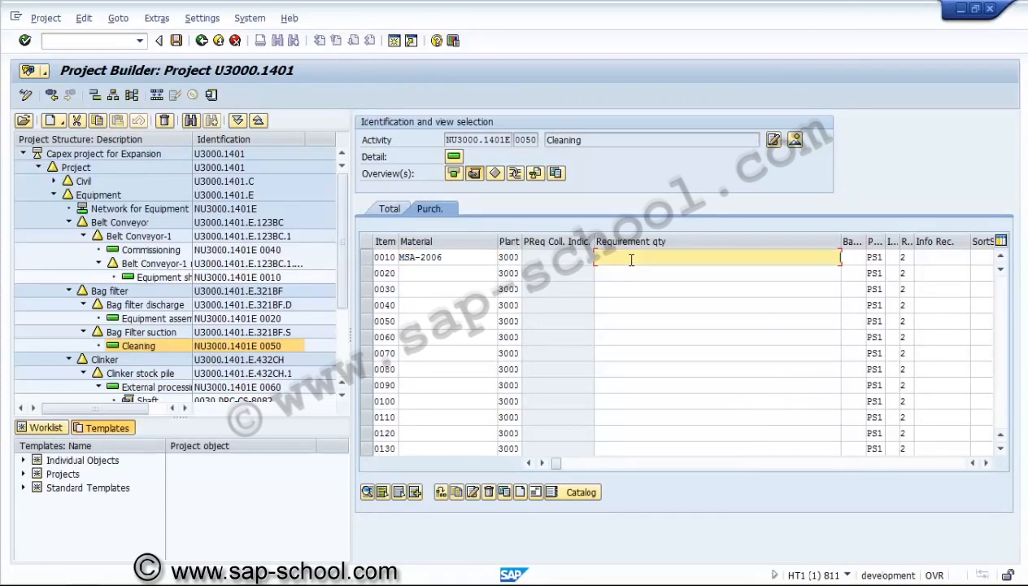
key("Tab")
key("Tab")
key("Tab")
key("Tab")
key("Tab")
key("Tab")
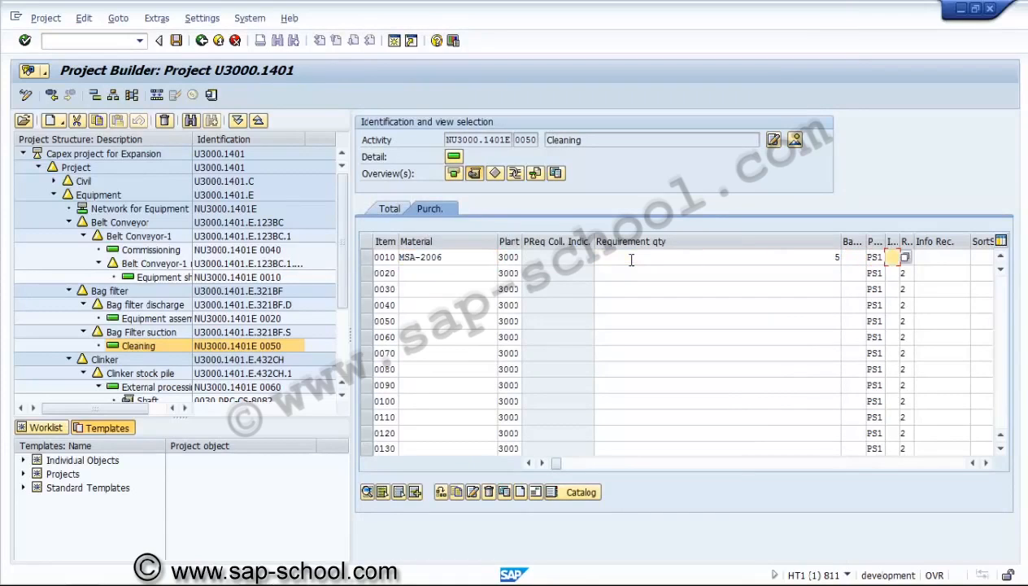
key("Tab")
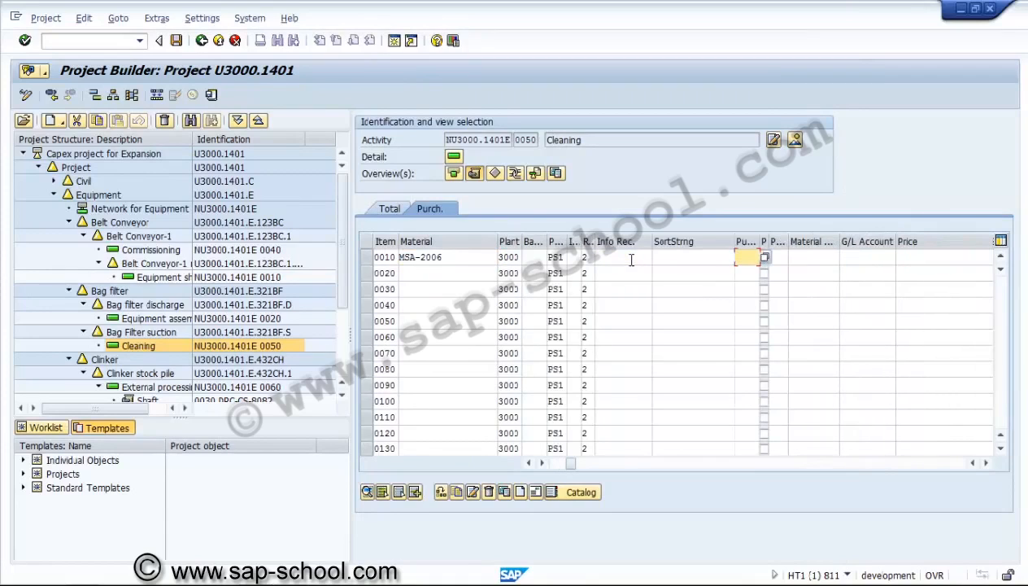
type("3000")
key("Tab")
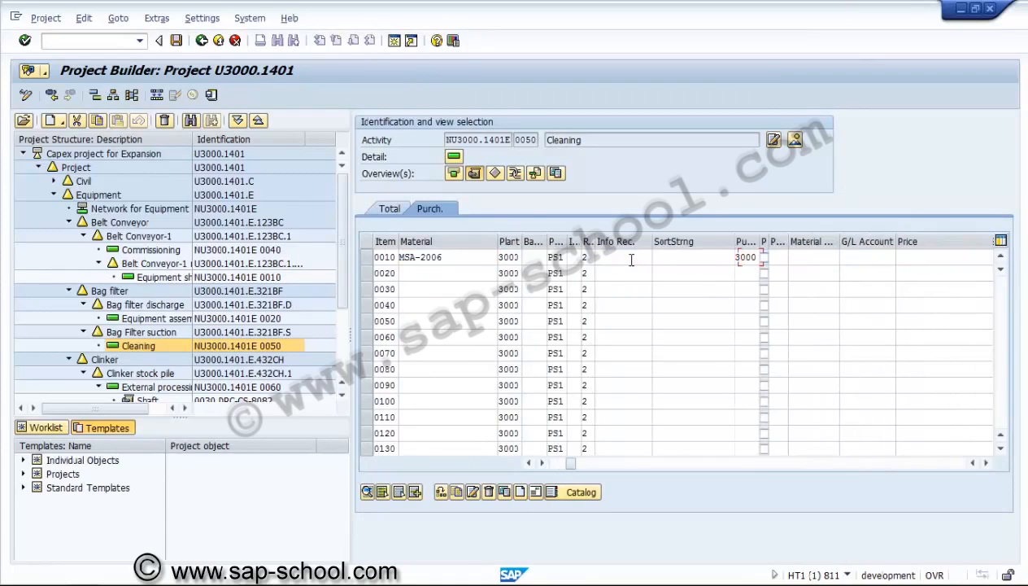
type("001")
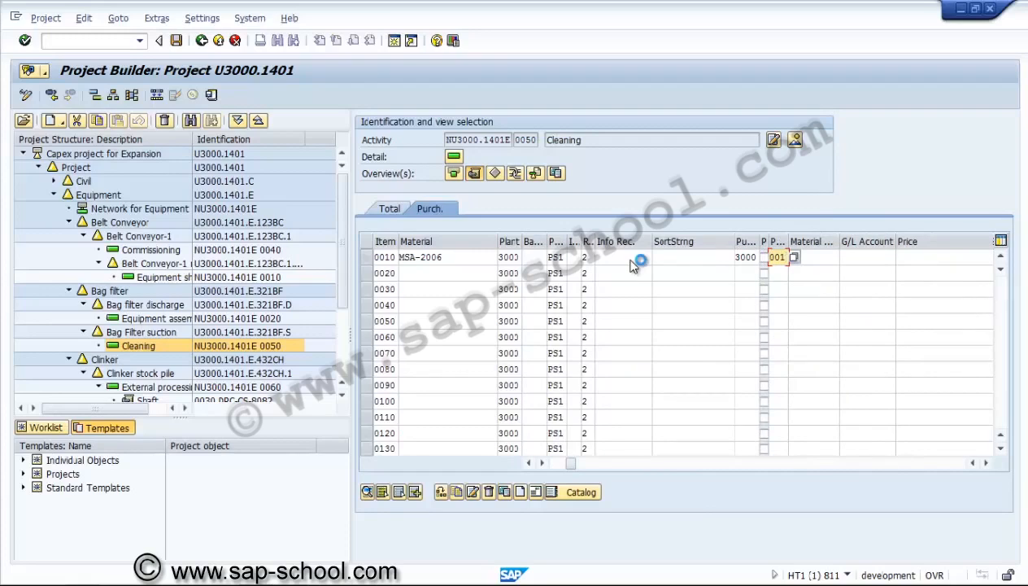
- Add material SRM-00204-HD750 (button head screw) as item 0020 of the Cleaning activity with a requirement quantity of 1
left_click(426, 278)
key("F4")
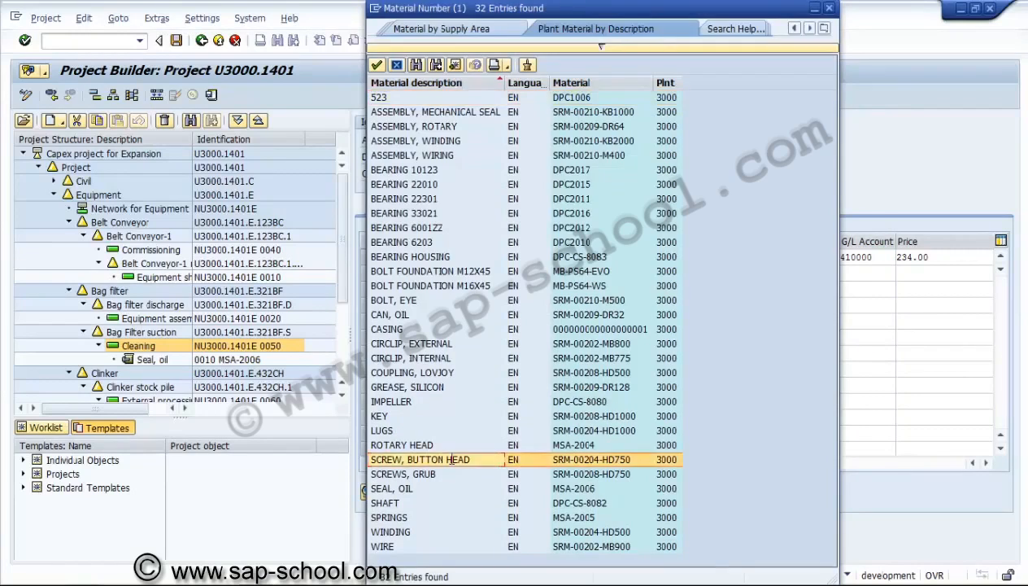
double_click(447, 460)
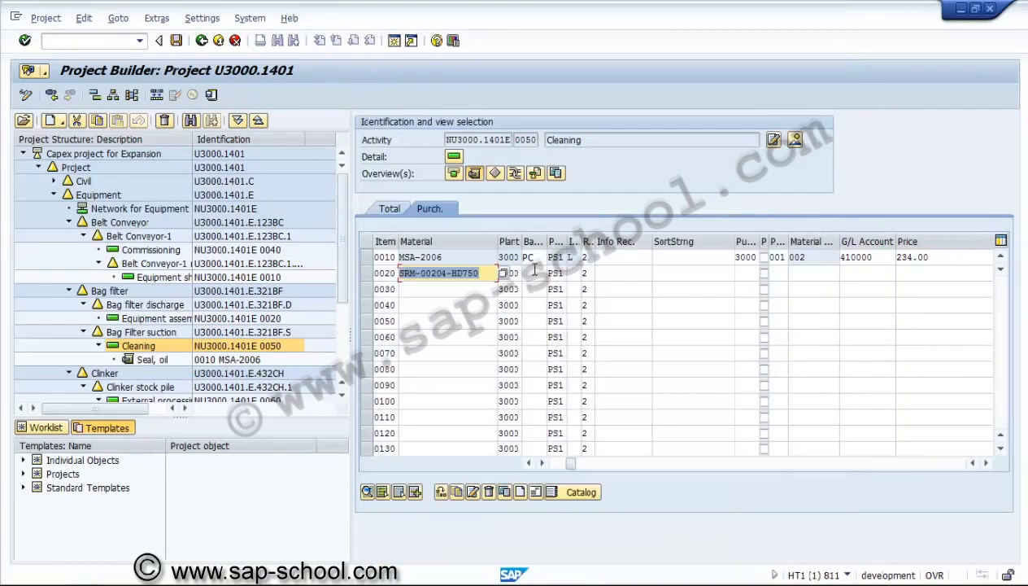
key("Tab")
key("Tab")
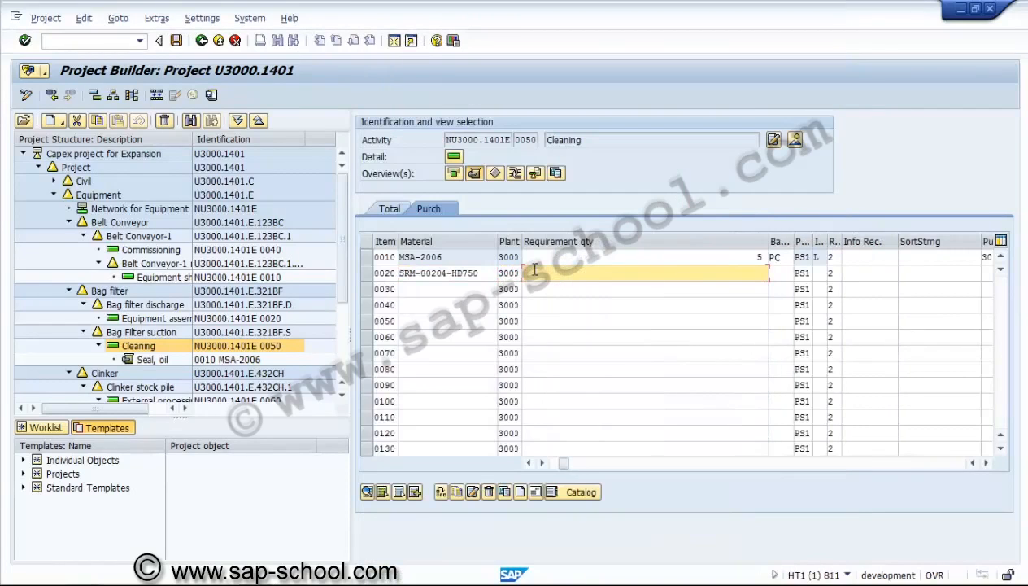
key("Return")
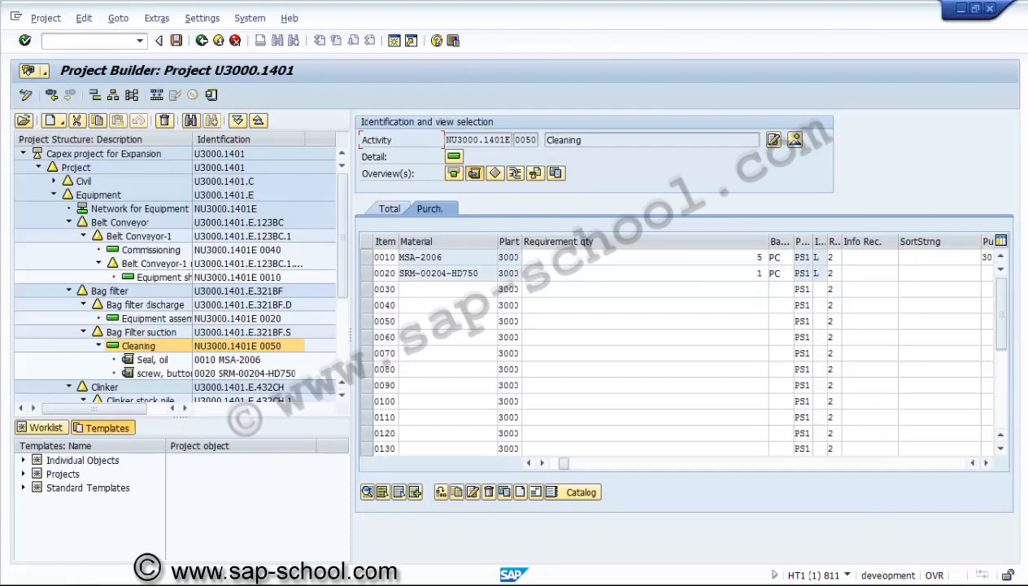
- Set the purchasing organization of the button head screw in item 0020 to 3000
left_click(986, 462)
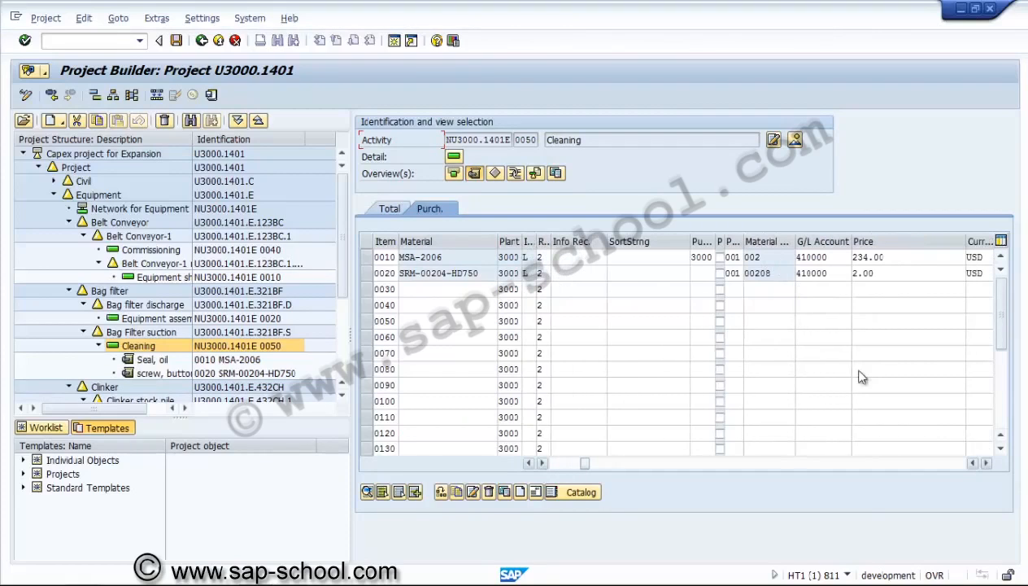
left_click(704, 274)
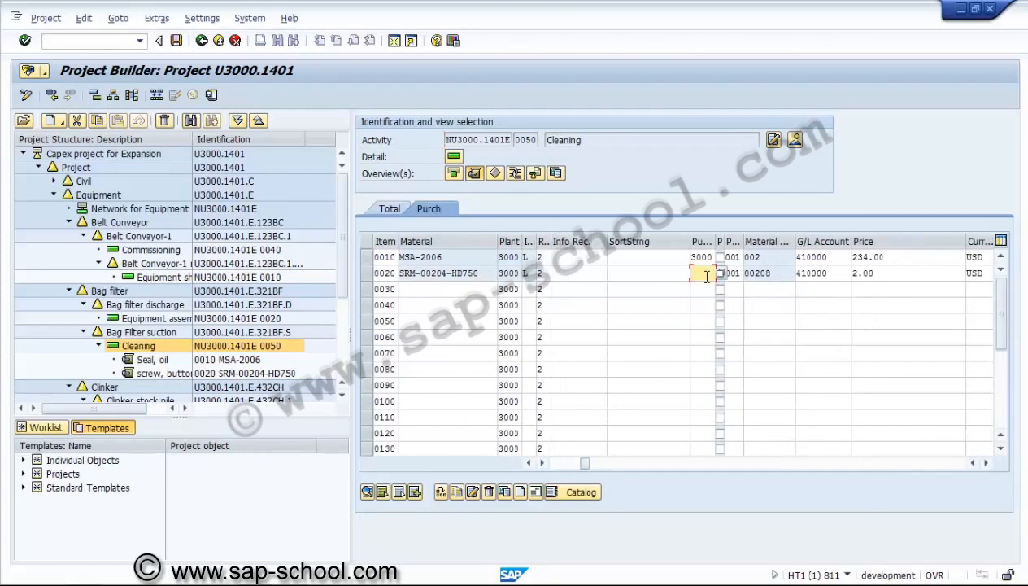
type("3000")
key("Return")
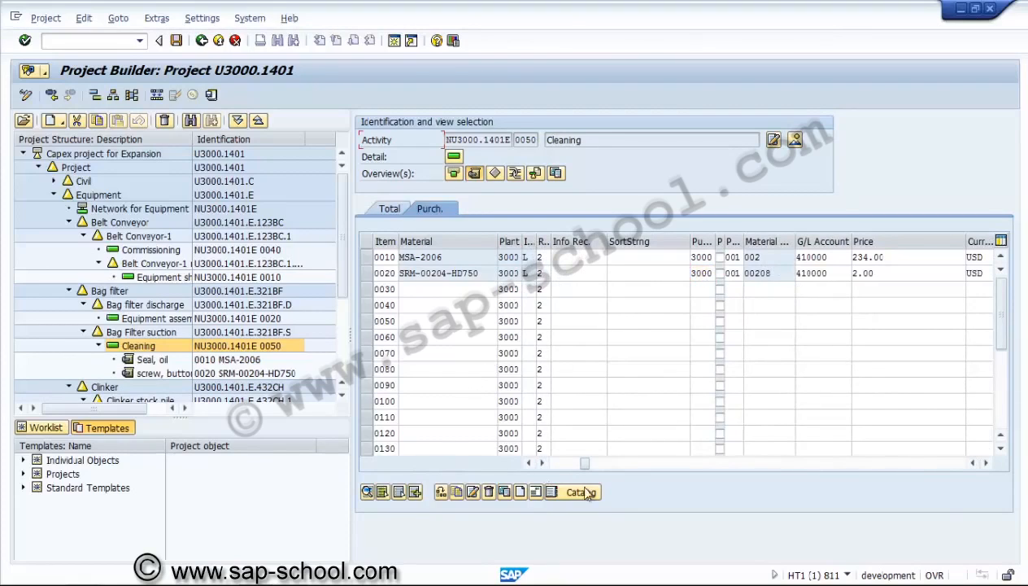
- Add material MSA-2005 (springs) as item 0030 of the Cleaning activity with a requirement quantity of 5
left_click(551, 462)
left_click(550, 460)
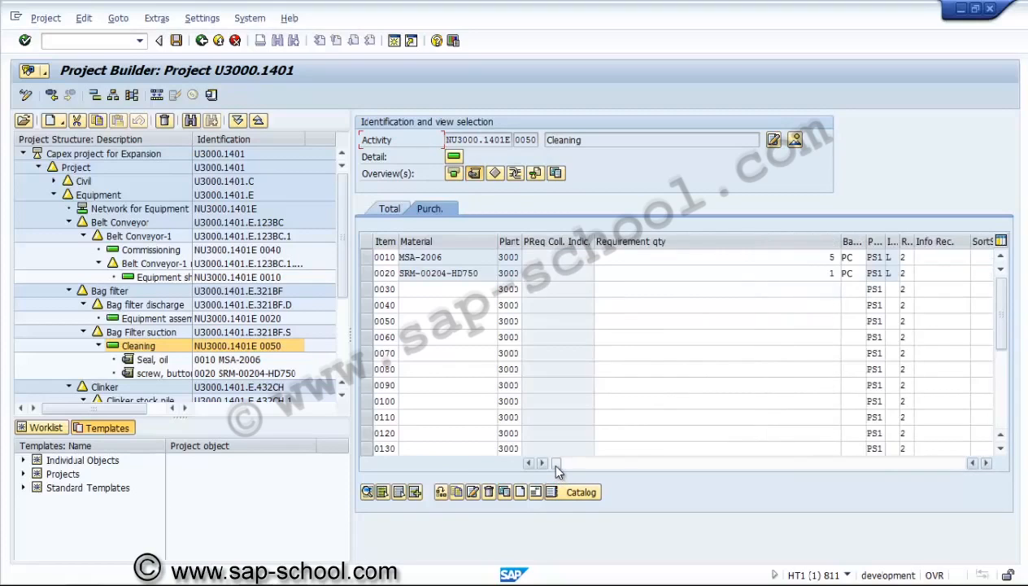
left_click(438, 290)
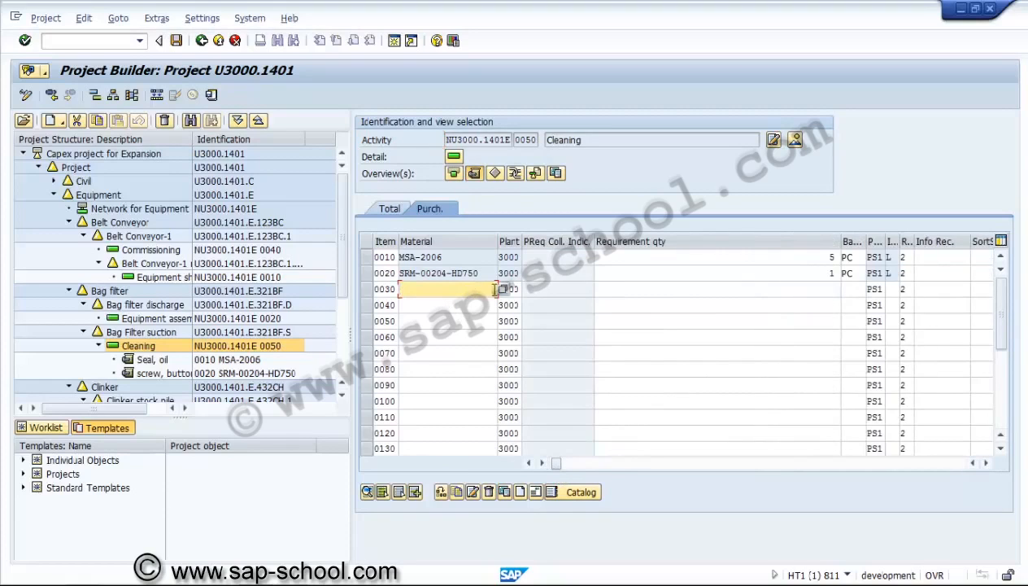
left_click(502, 290)
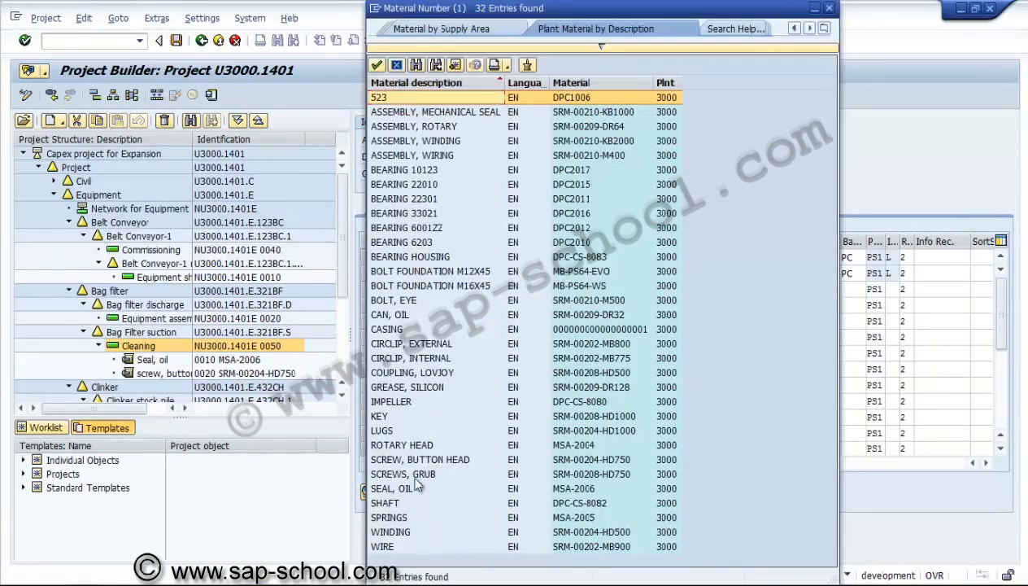
double_click(407, 515)
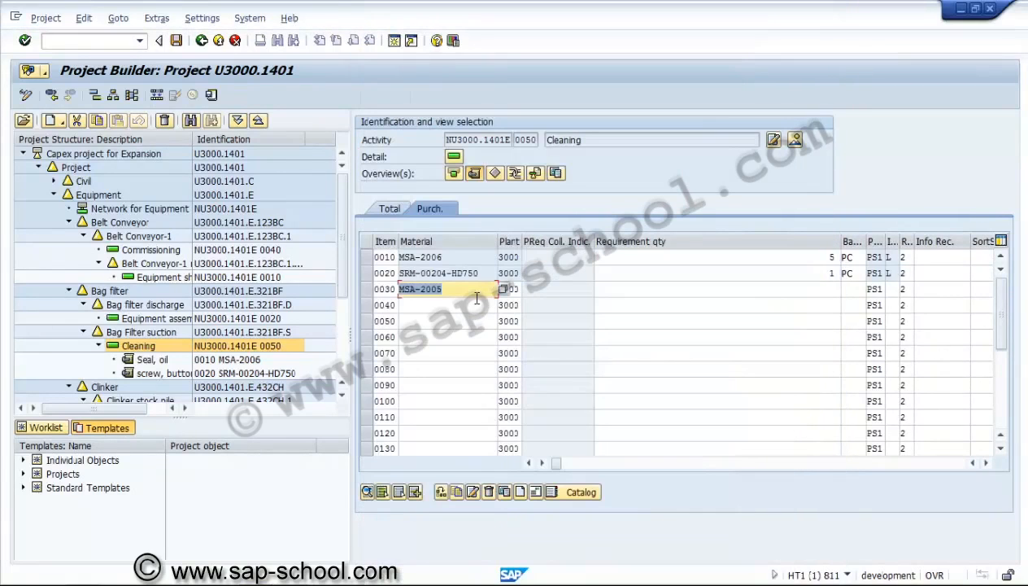
key("Tab")
key("Tab")
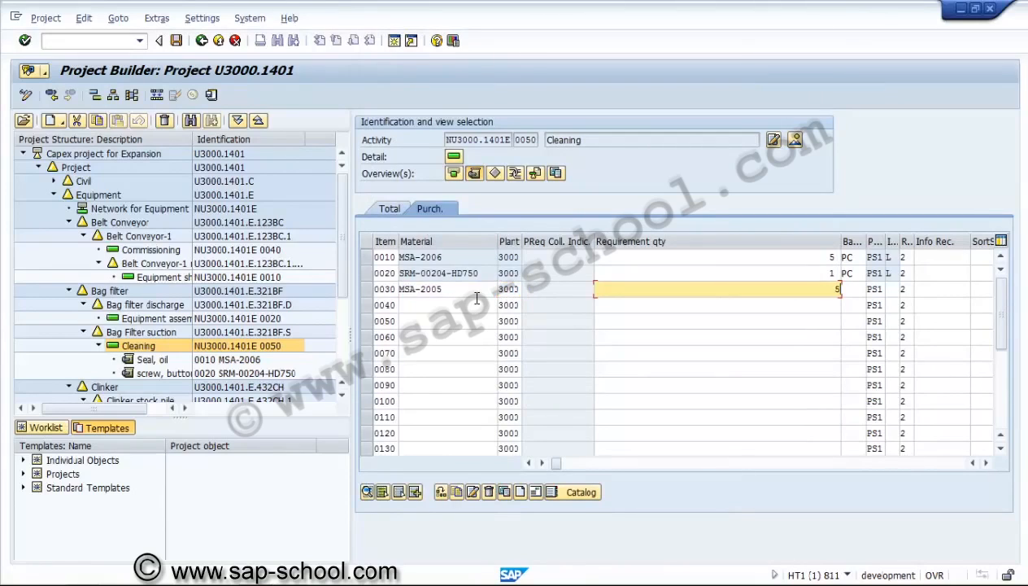
type("5")
- Set the item category of the springs in item 0030 to N and the purchasing organization to 3000
key("Tab")
key("Tab")
key("Tab")
type("n")
key("Tab")
key("Tab")
key("Tab")
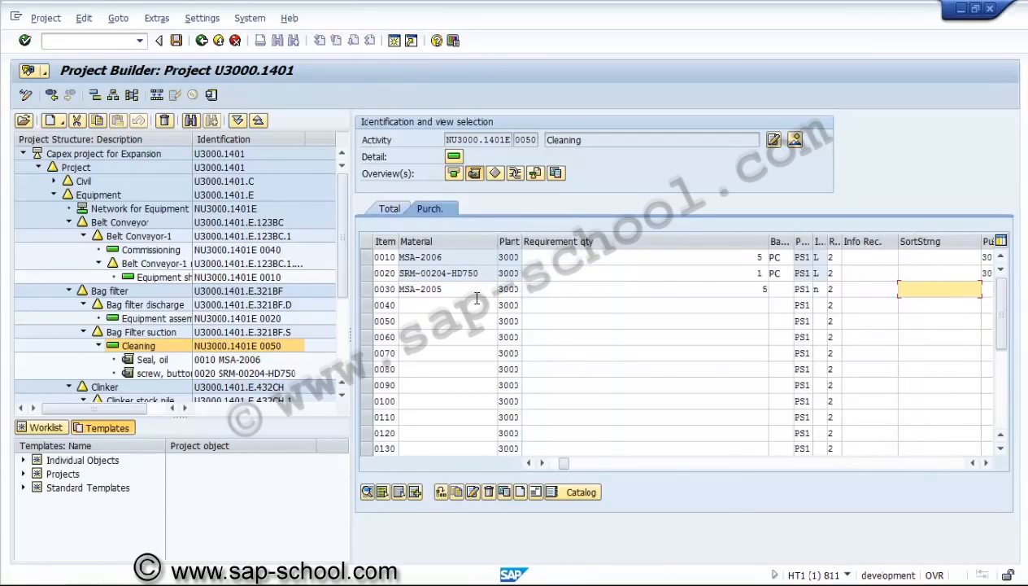
type("3000")
key("Tab")
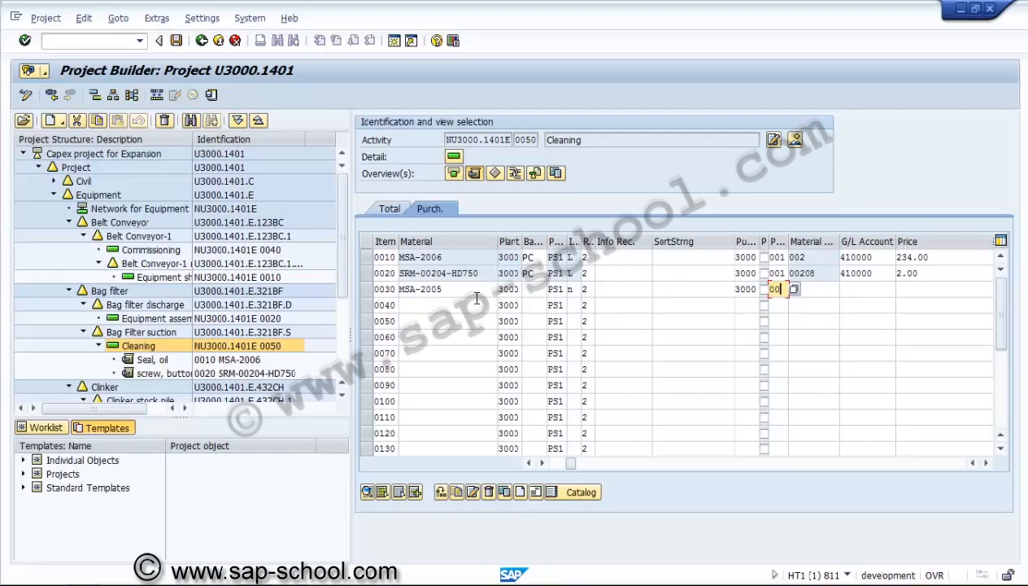
- Enter purchasing group 002 and material group 00208 for the springs in item 0030
type("002")
key("Tab")
type("00")
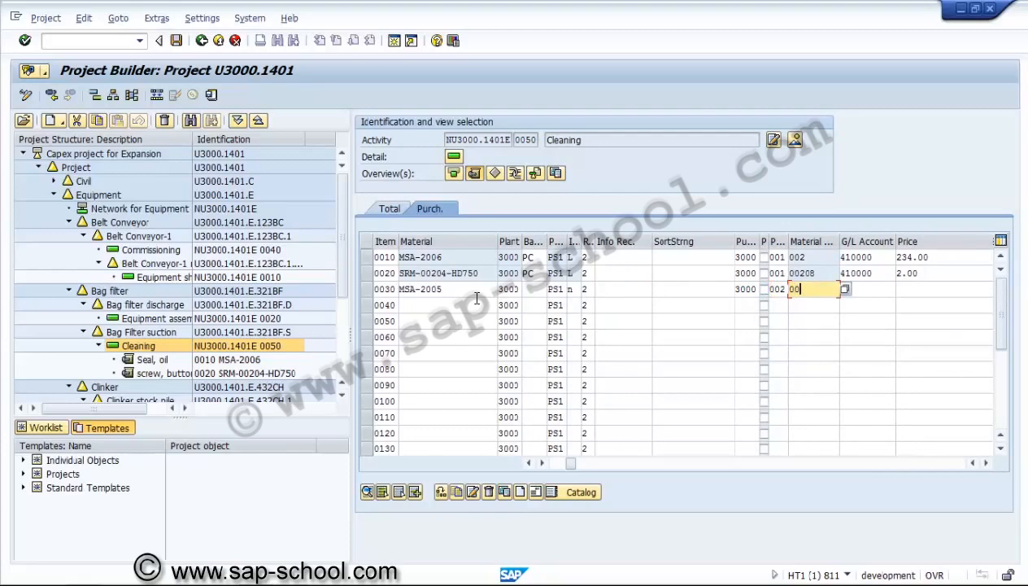
type("208")
key("Tab")
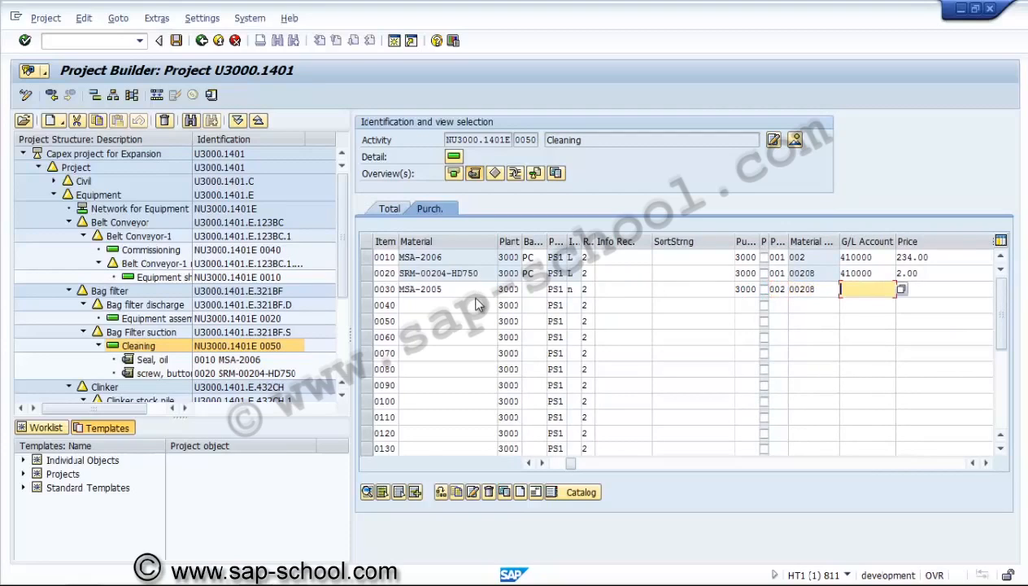
key("Return")
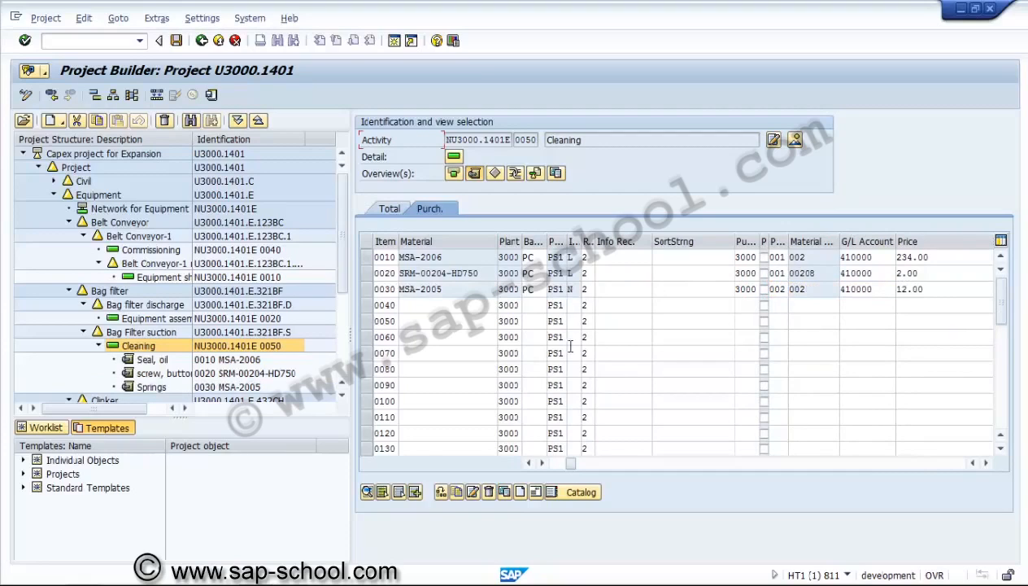
- Examine the springs' item category, requirement date, WBS element assignment and remaining purchasing columns against items 0010 and 0020
left_click(569, 289)
left_click(987, 468)
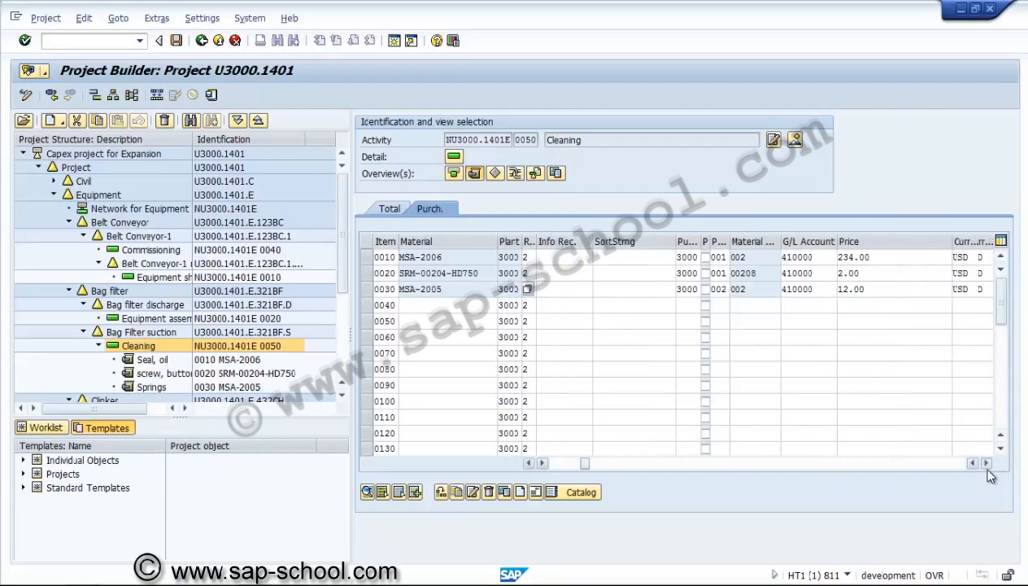
left_click(987, 467)
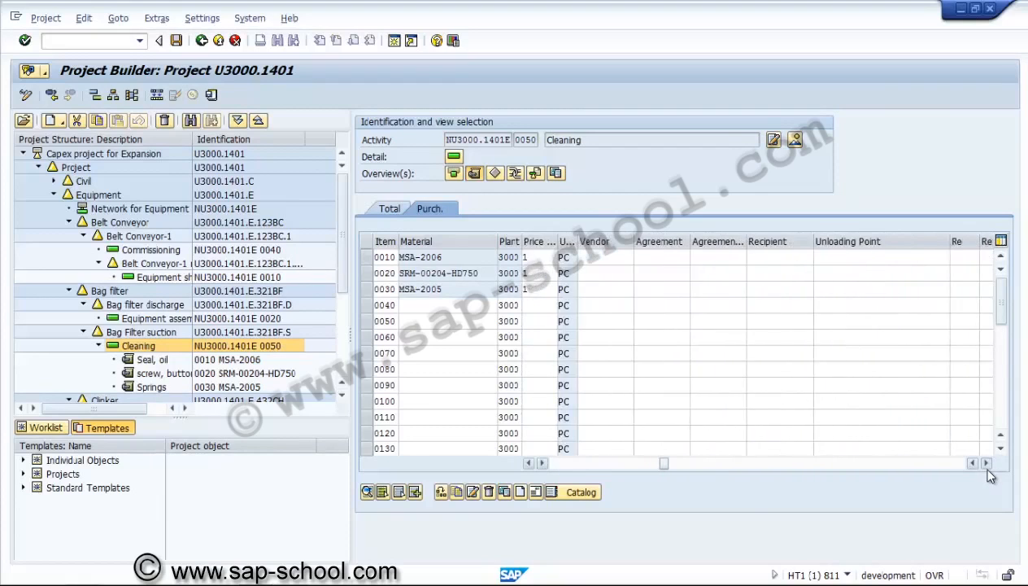
left_click(986, 463)
left_click(986, 463)
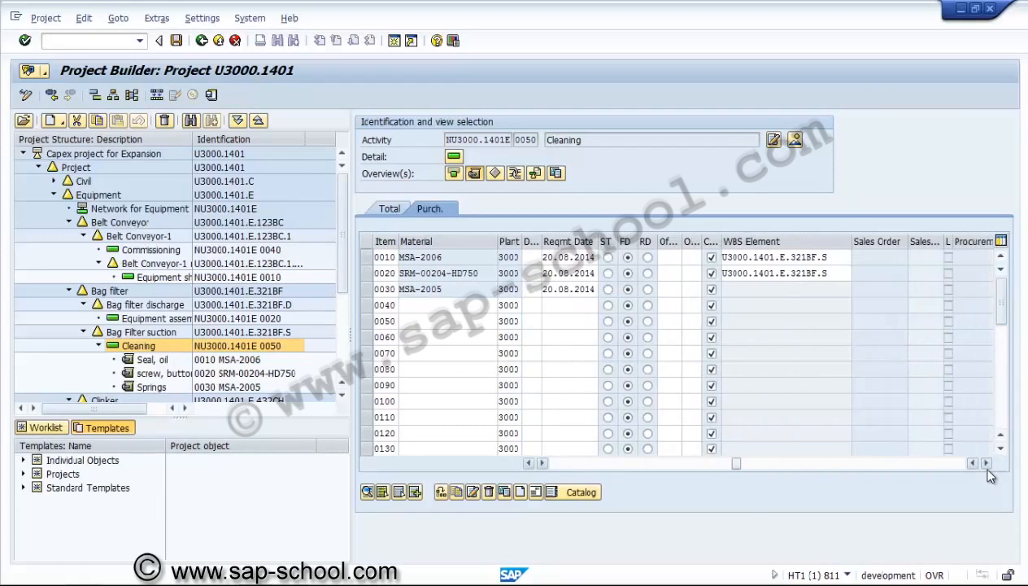
left_click(987, 463)
left_click(986, 464)
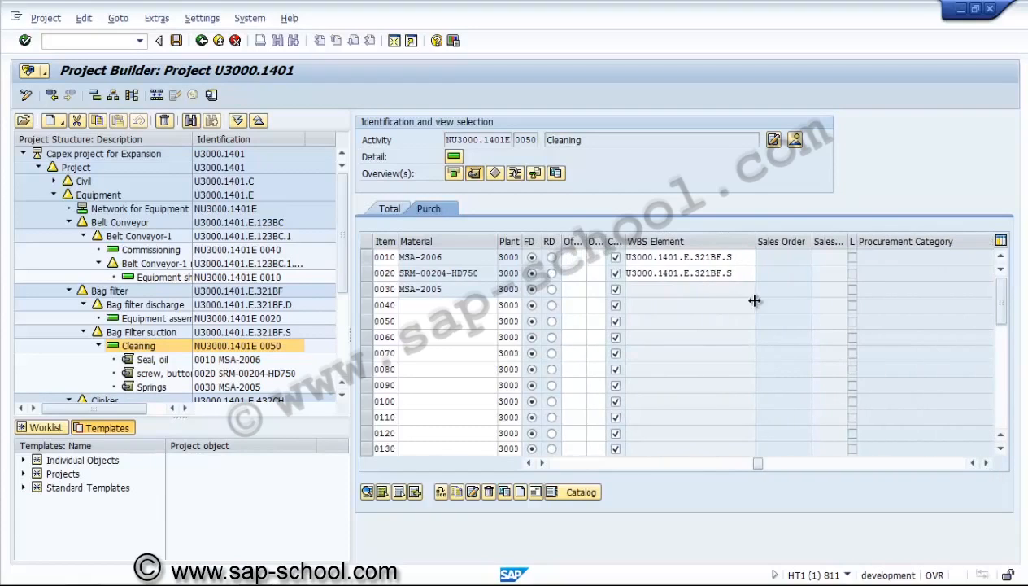
left_click(987, 463)
left_click(987, 463)
left_click(987, 463)
left_click(987, 462)
left_click(987, 463)
left_click(987, 463)
left_click(987, 463)
left_click(987, 463)
left_click(987, 463)
left_click(987, 463)
left_click(987, 463)
left_click(987, 463)
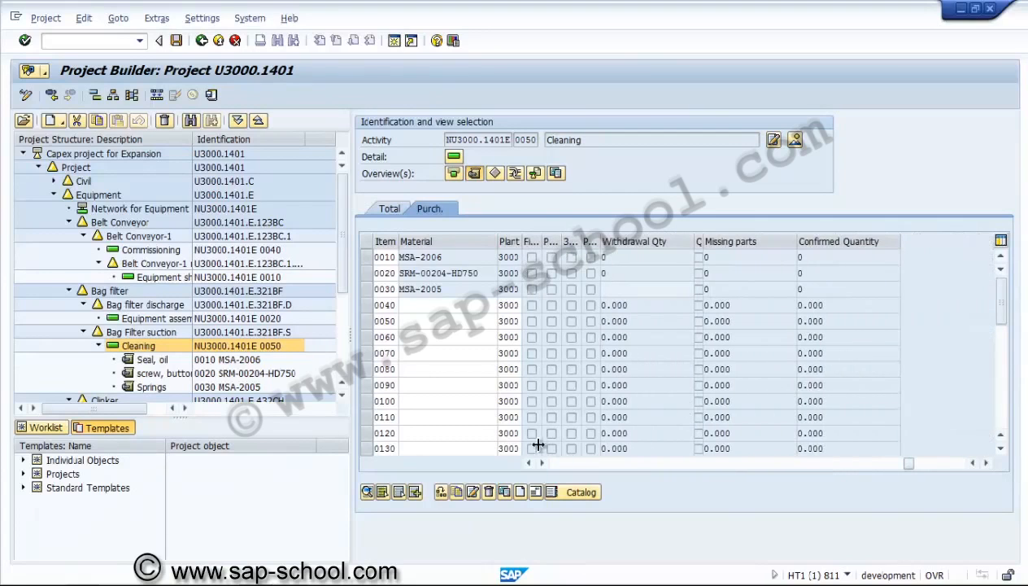
- Add material SRM-00204-HD500 (winding) as item 0040 of the Cleaning activity with a requirement quantity of 1
left_click(550, 463)
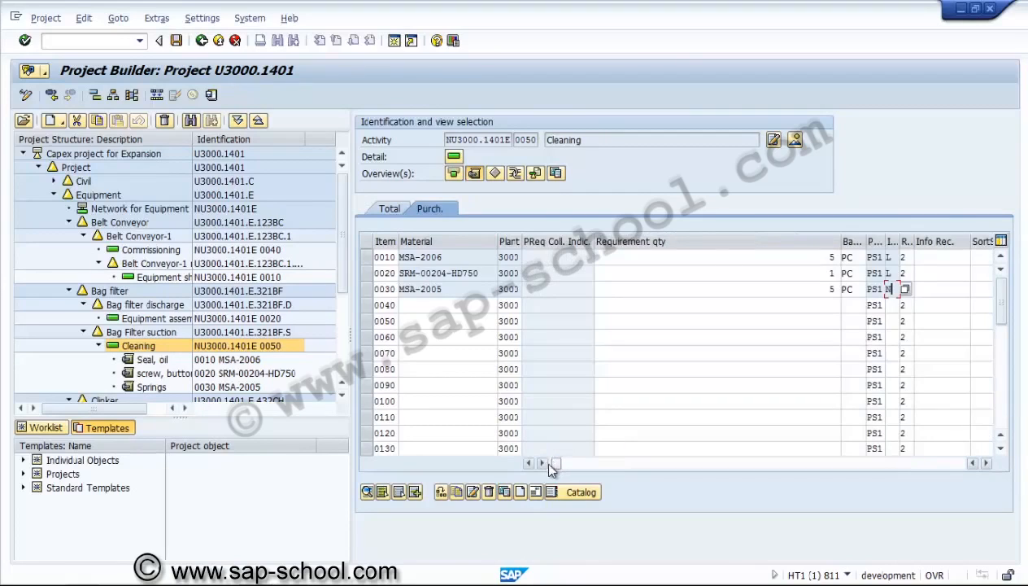
left_click(417, 305)
key("F4")
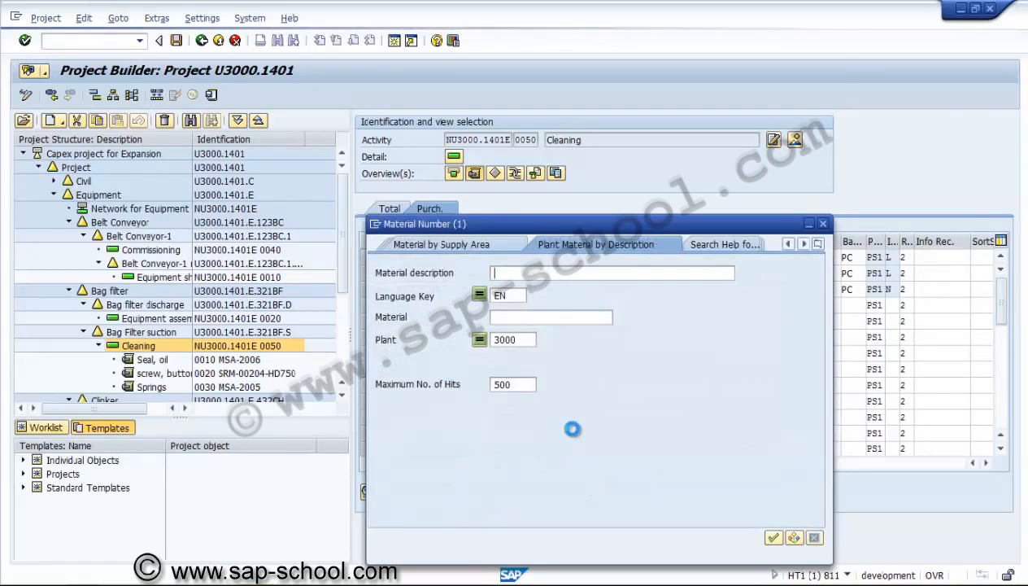
key("Return")
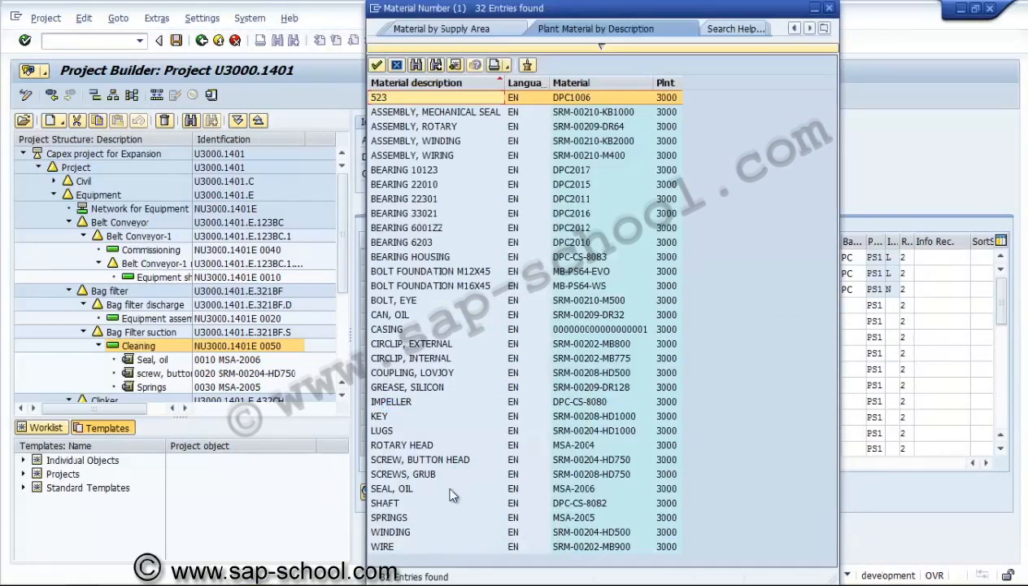
double_click(413, 527)
key("Tab")
key("Tab")
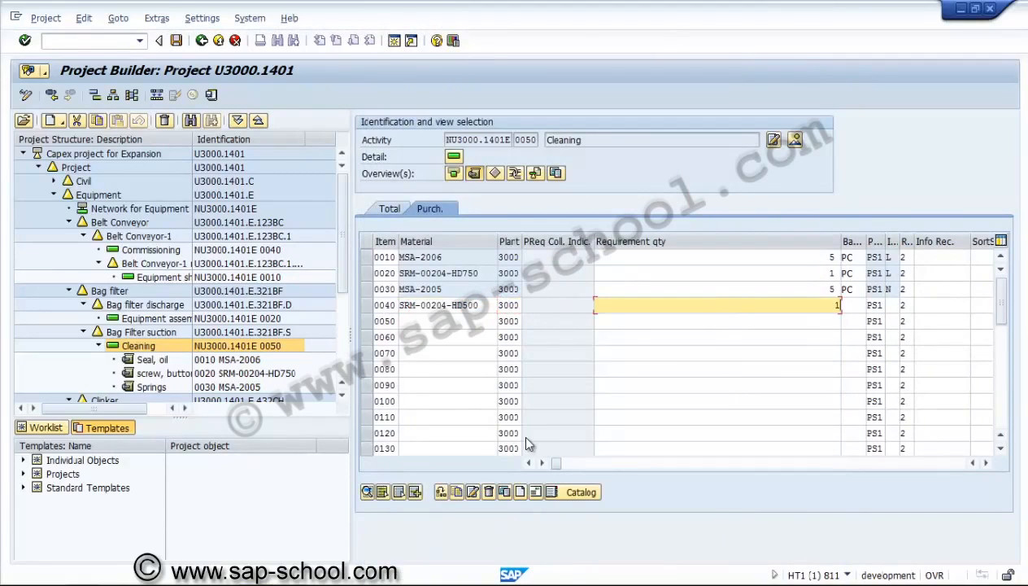
- Set the item category of the winding in item 0040 to N
key("Tab")
key("Tab")
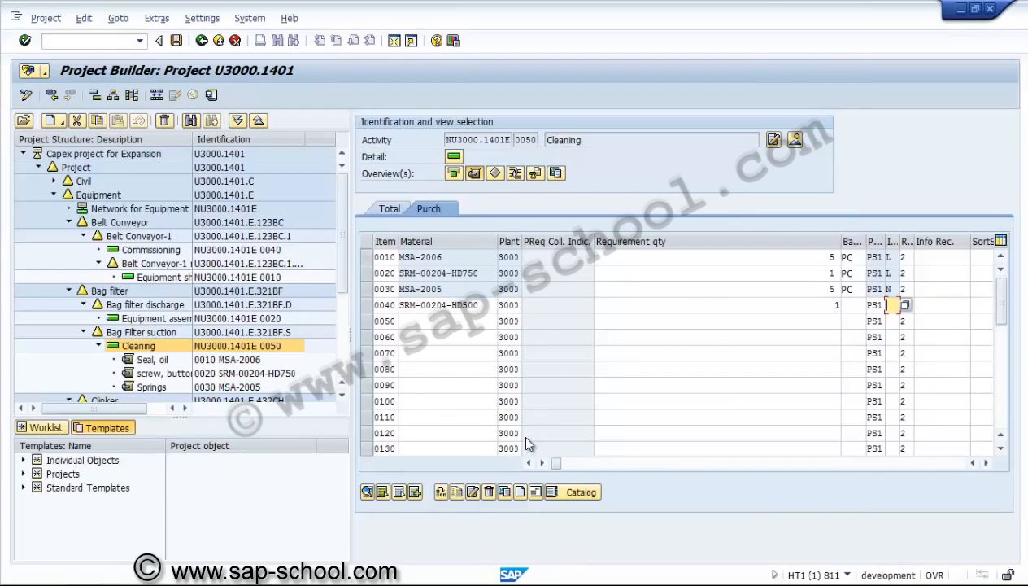
key("Tab")
key("Return")
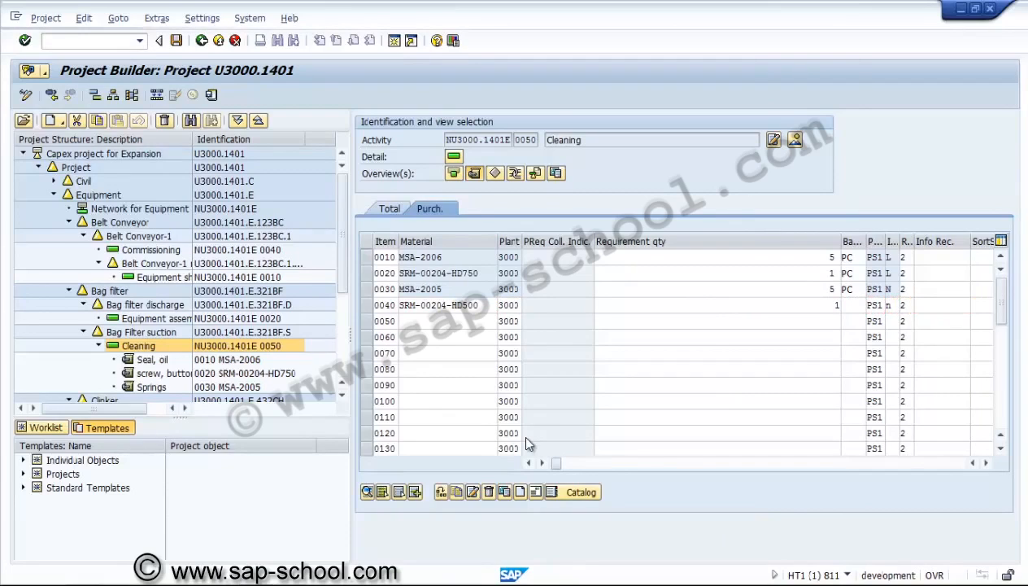
- Set the purchasing organization of the winding in item 0040 to 3000
left_click(986, 463)
left_click(986, 463)
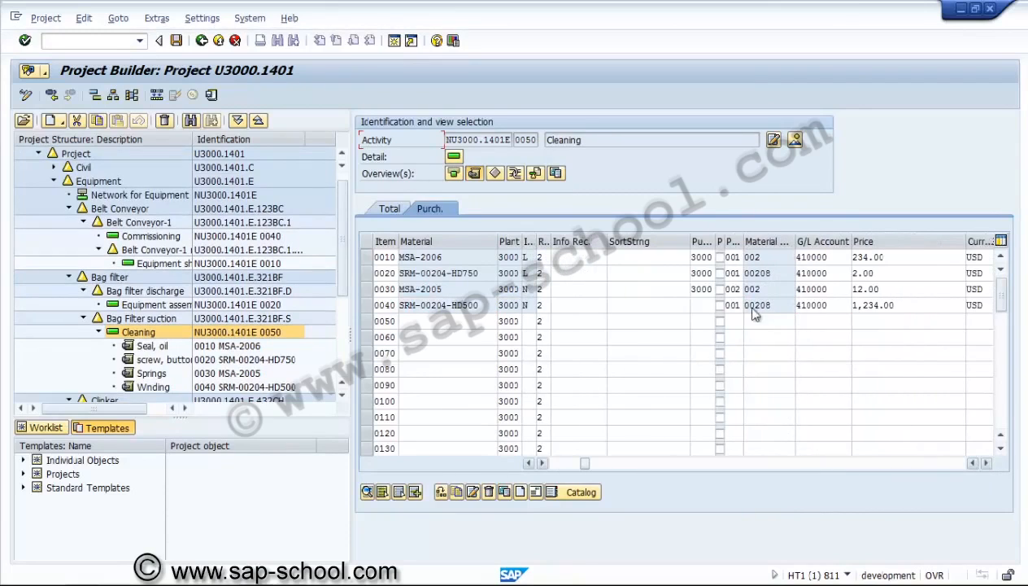
left_click(700, 304)
type("3000")
key("Return")
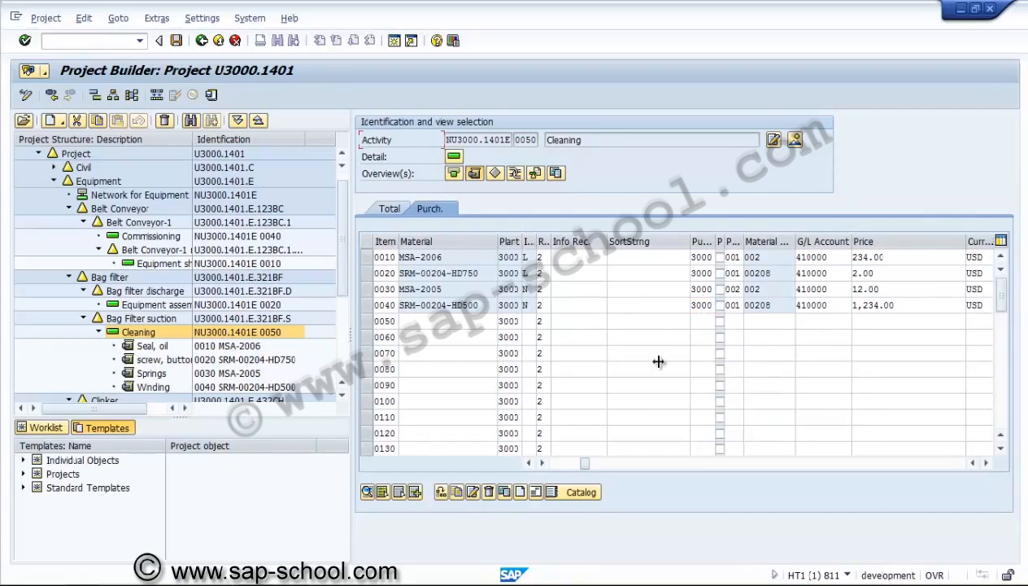
- Start item 0050 without a material number, entering a requirement quantity of 5 and base unit ea
left_click(555, 463)
left_click(555, 462)
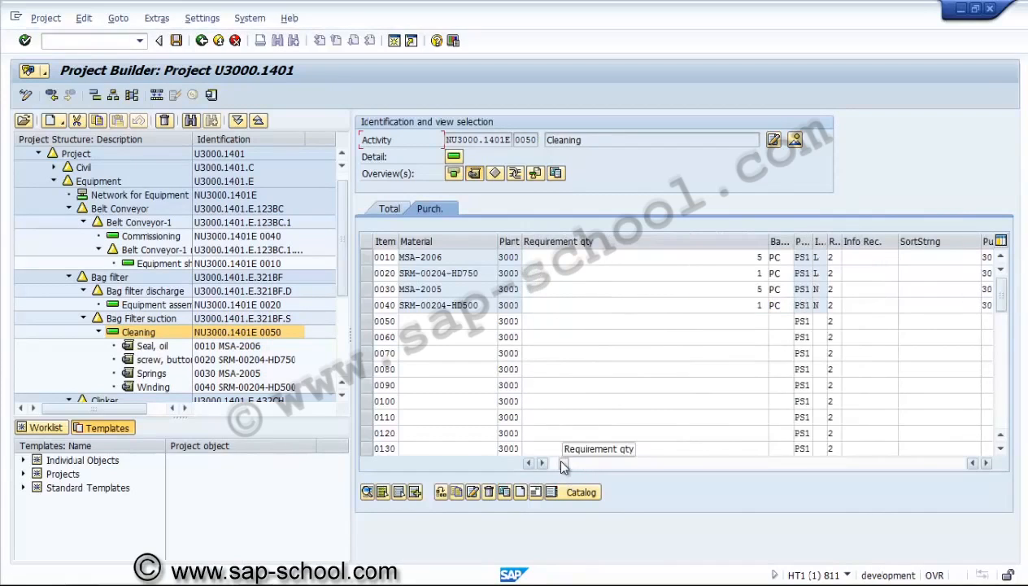
left_click(553, 464)
left_click(458, 324)
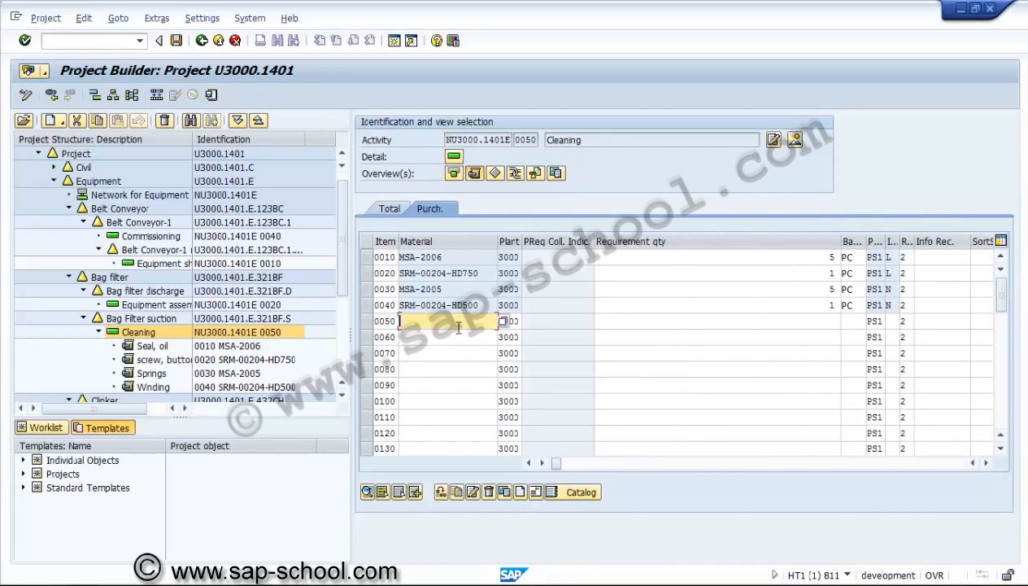
key("Tab")
key("Tab")
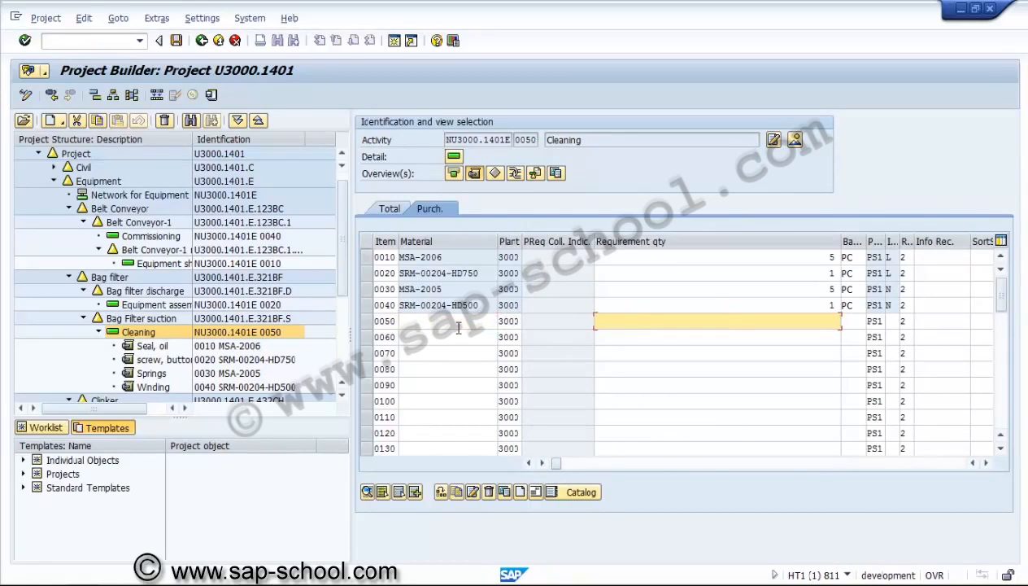
type("5")
key("Tab")
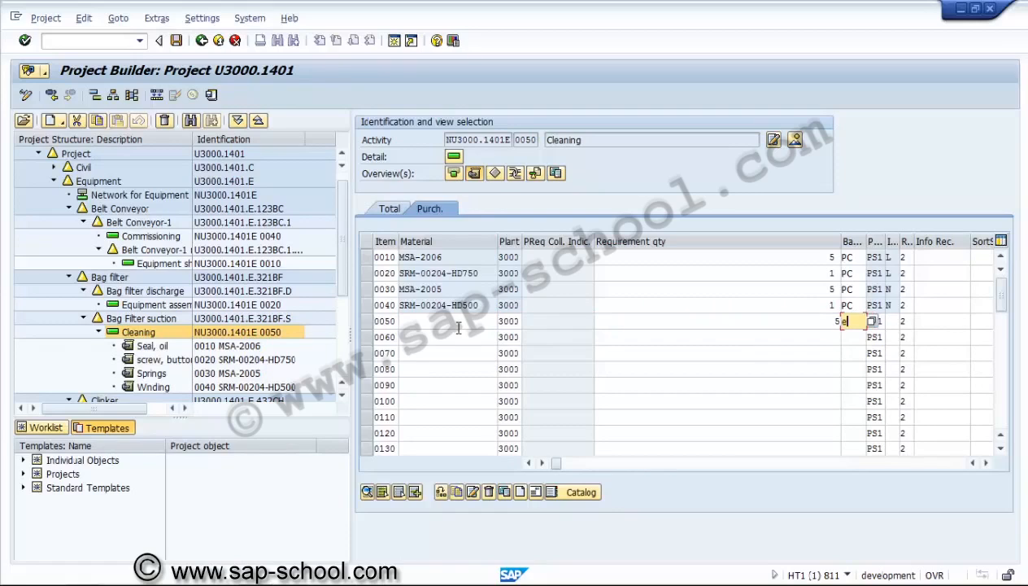
key("Tab")
- Set the item category of item 0050 to N and its purchasing organization to 3000
key("Tab")
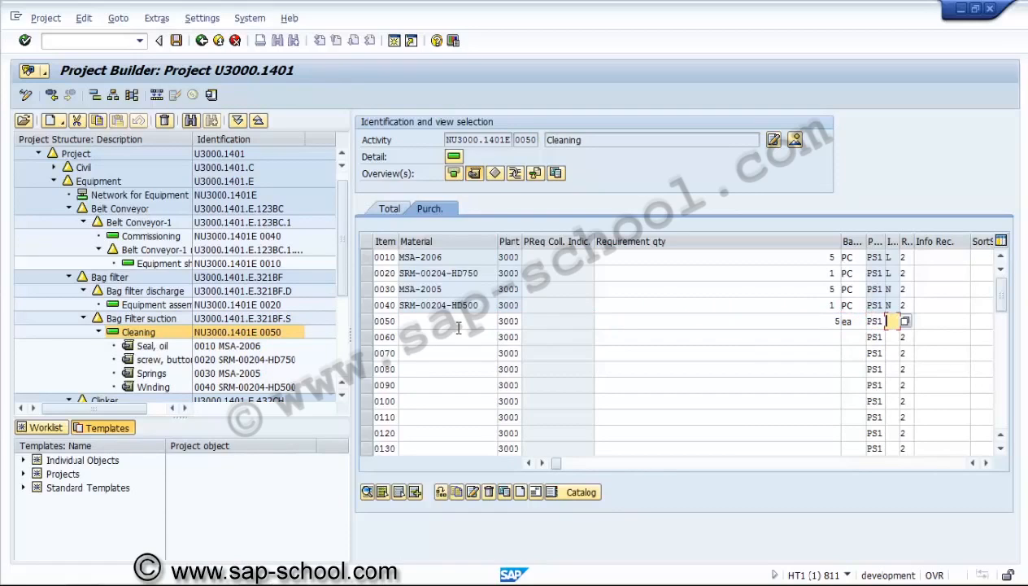
type("n")
key("Tab")
key("Tab")
key("Tab")
key("Tab")
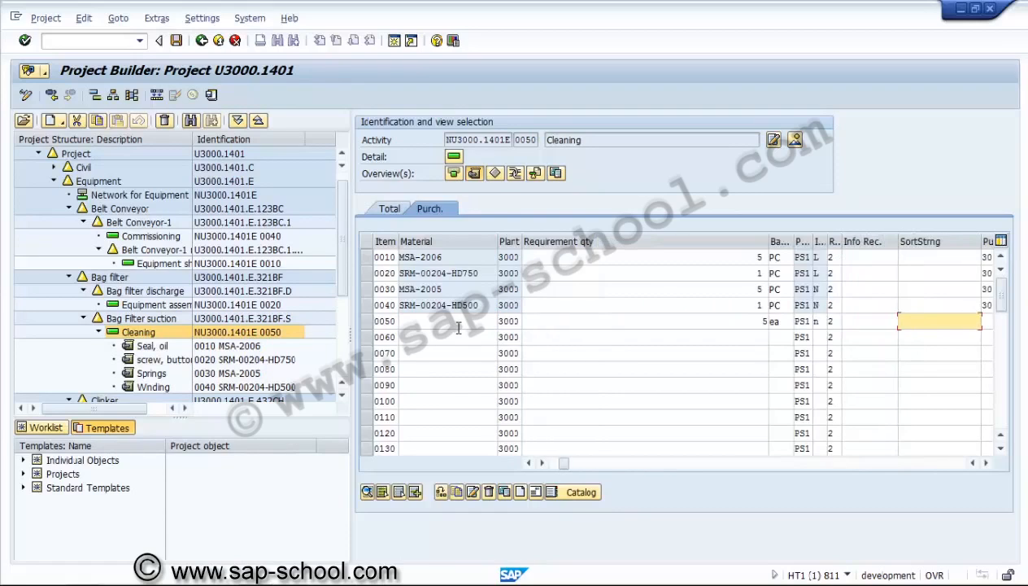
type("3000")
key("Tab")
- Enter purchasing group 002, material group 00208 and G/L account 410000 for item 0050
key("Tab")
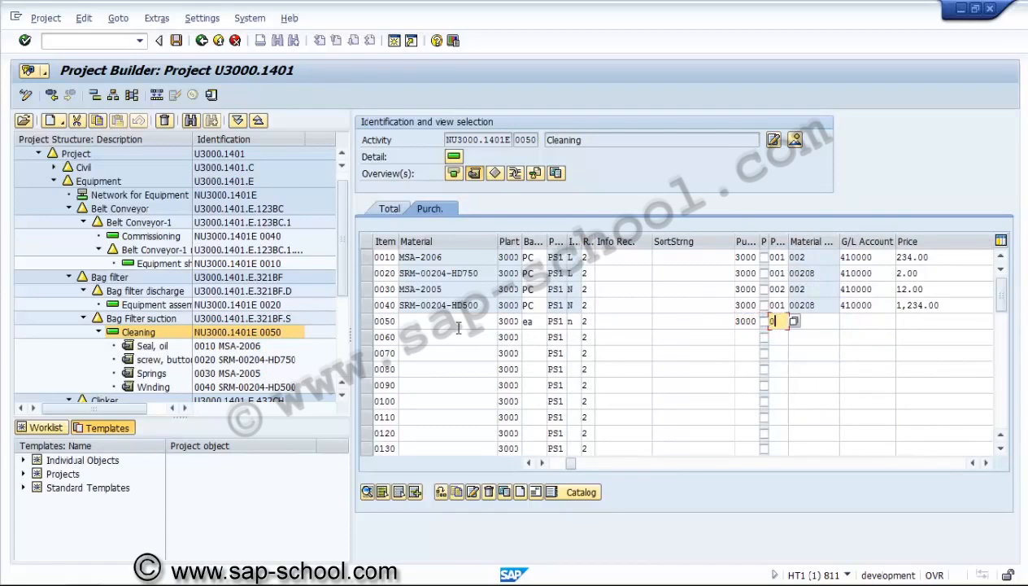
key("Tab")
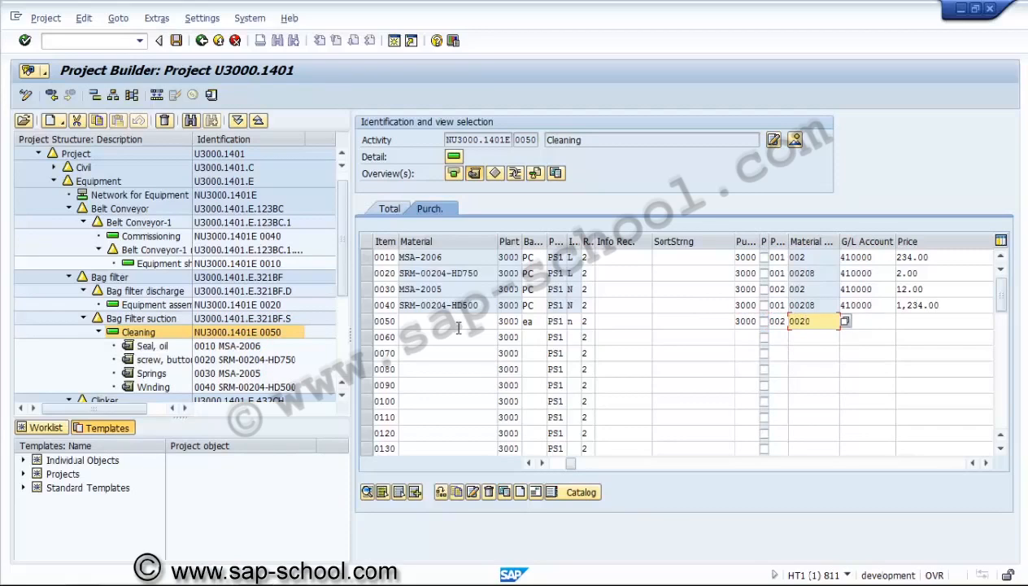
key("Tab")
type("410000")
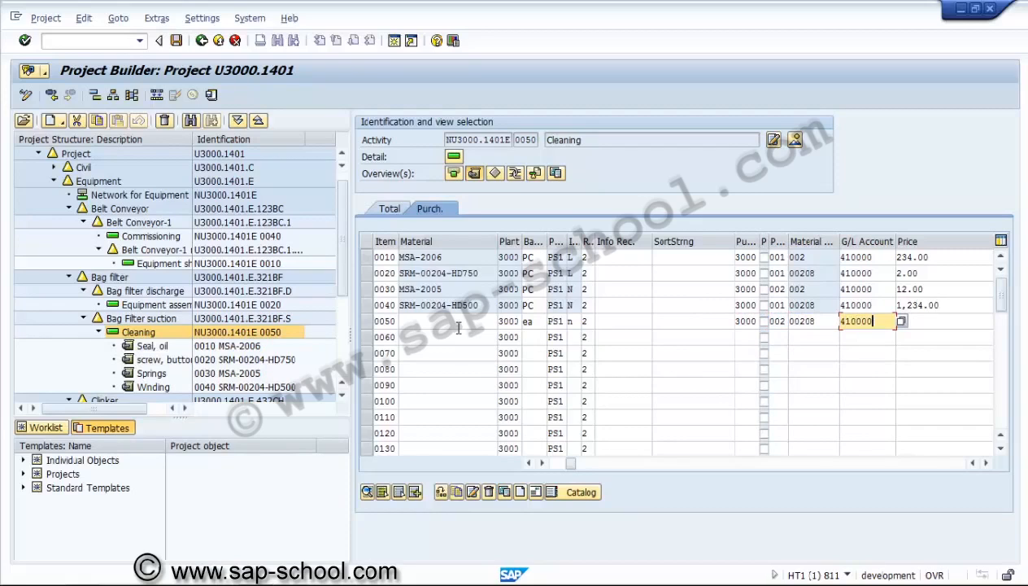
- Set the price of item 0050 to 1321 with currency USD
key("Tab")
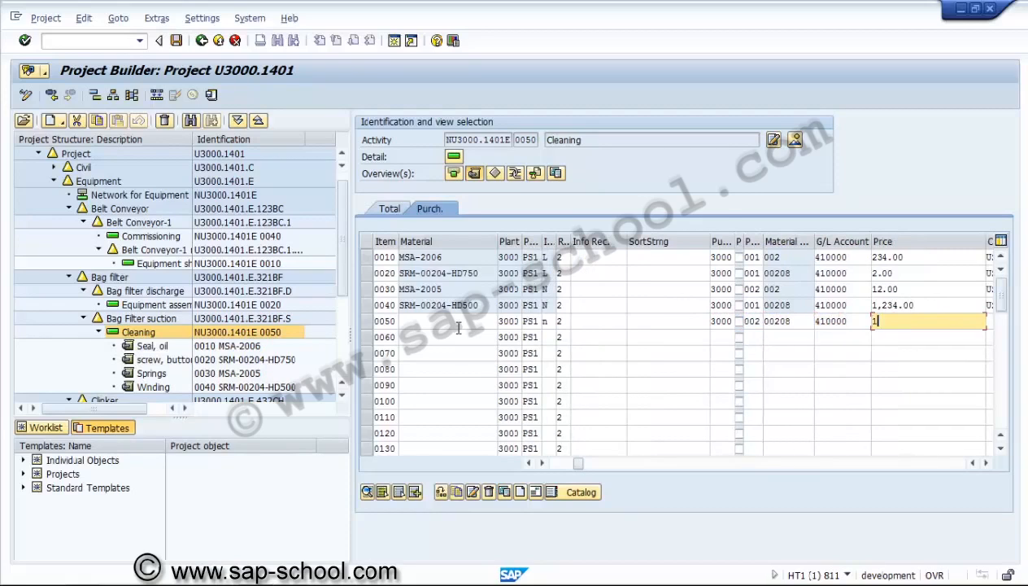
key("Tab")
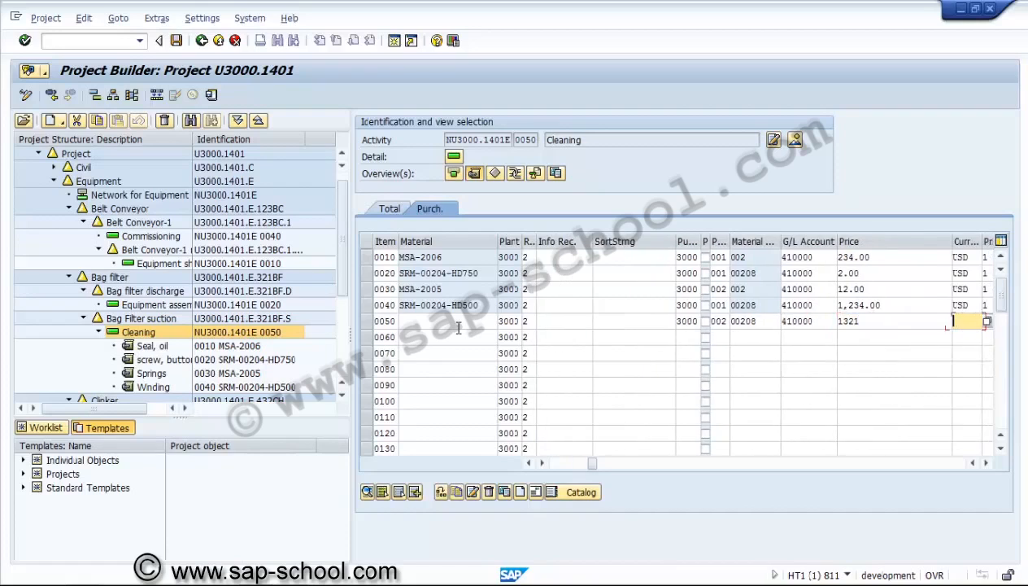
type("usd")
key("Tab")
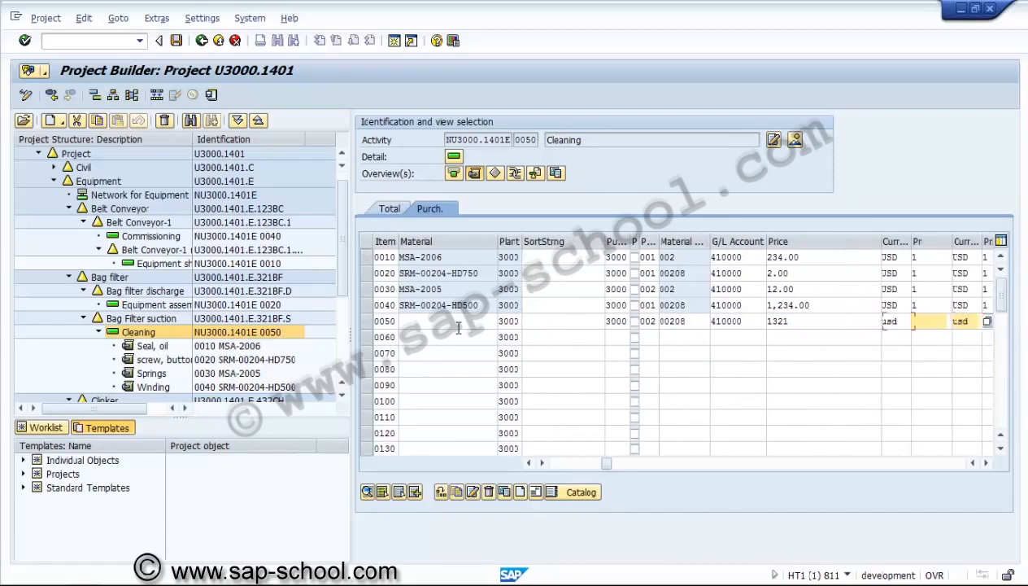
- Set the requirement date of item 0050 to 15.03.2014
key("Tab")
key("Tab")
key("Tab")
key("Tab")
key("Tab")
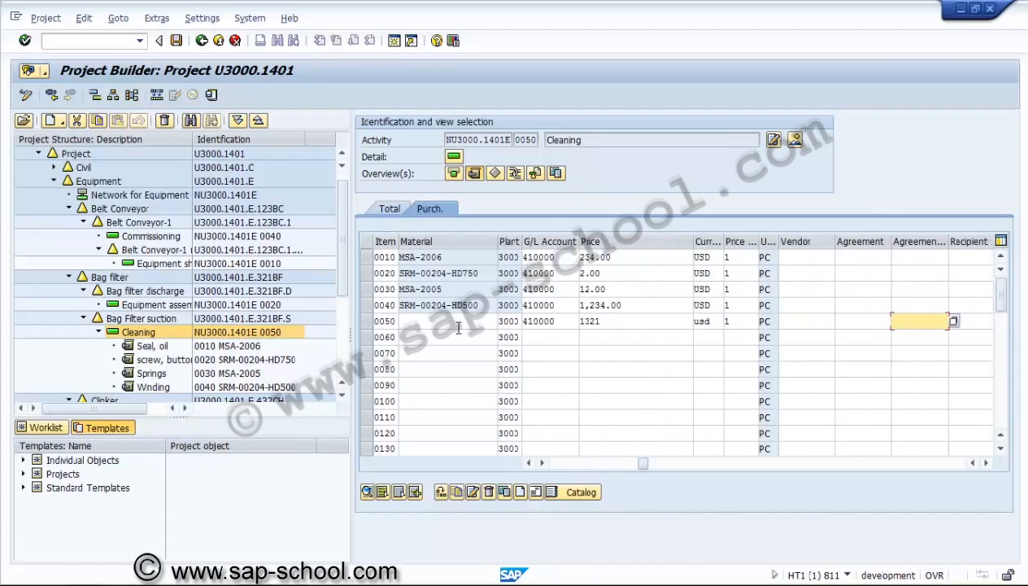
key("Tab")
key("Tab")
key("Tab")
key("Tab")
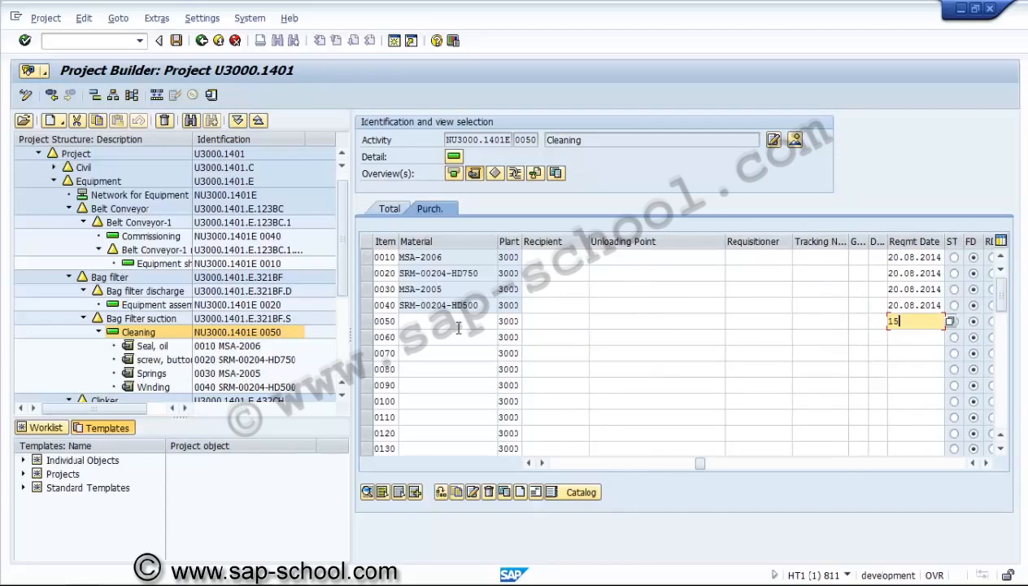
type("15.03.2014")
key("Tab")
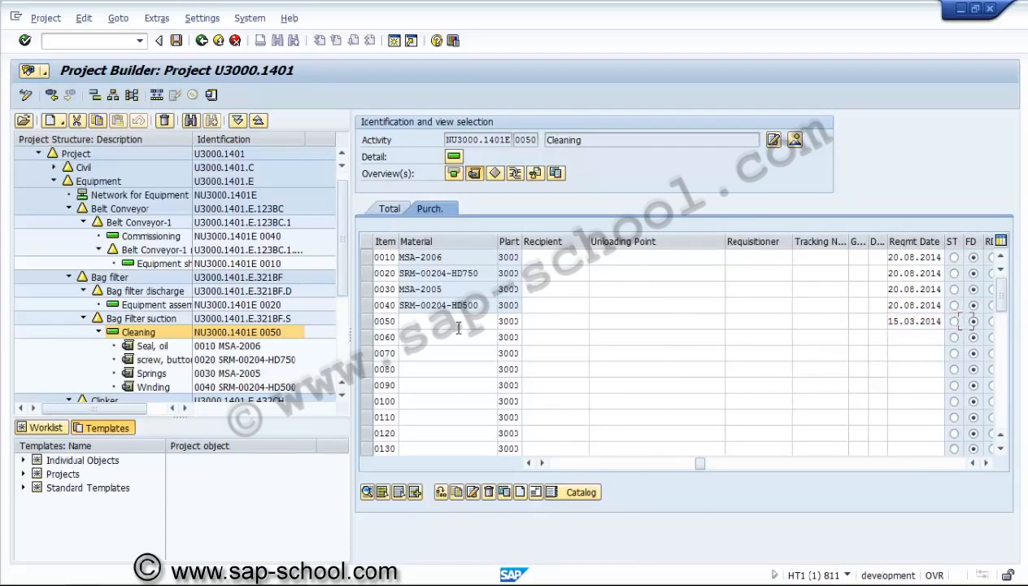
- Enter the item text Non-code Material1 for item 0050 and save the project
key("Tab")
key("Tab")
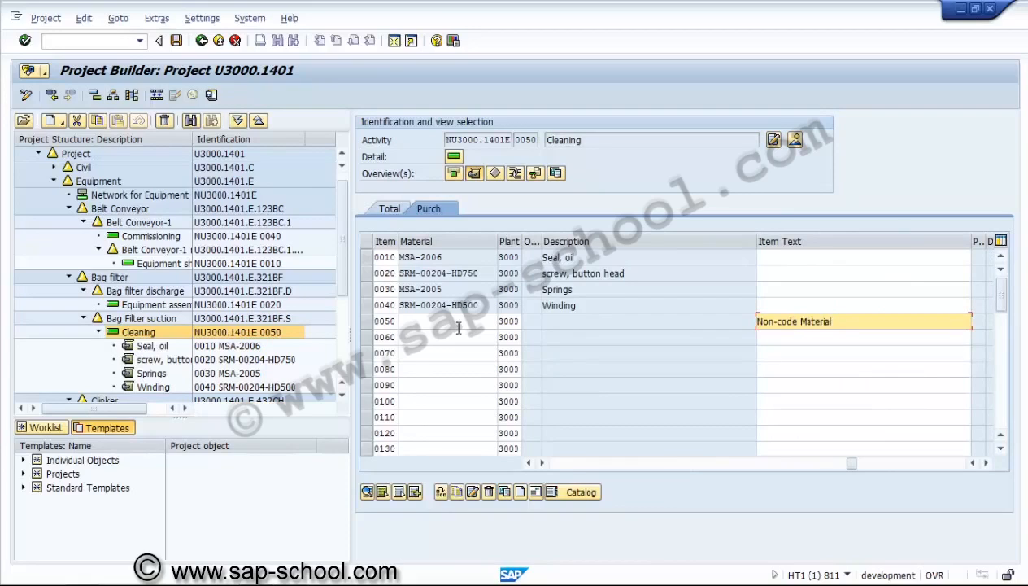
type("1")
key("Return")
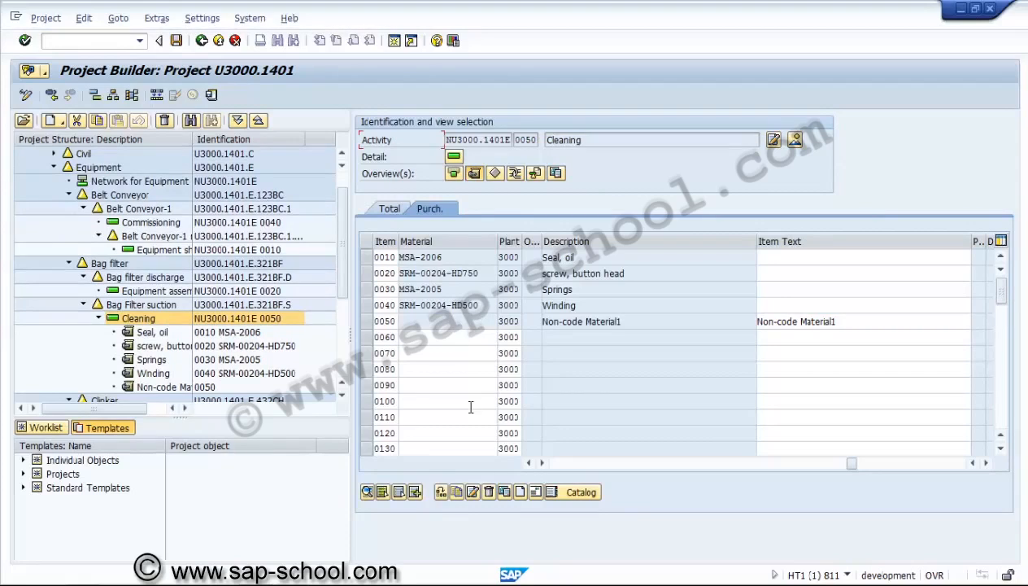
left_click(559, 463)
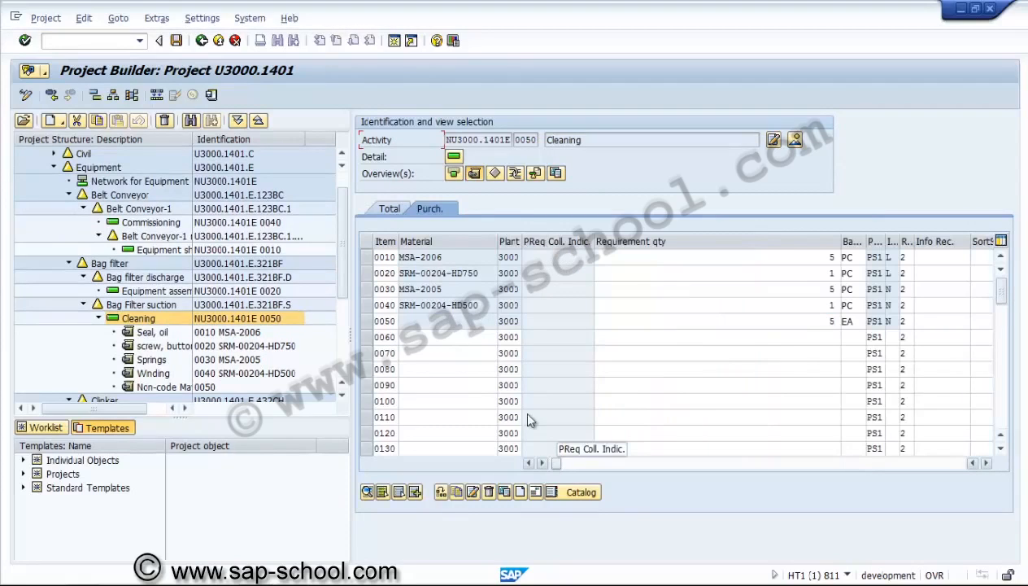
left_click(214, 95)
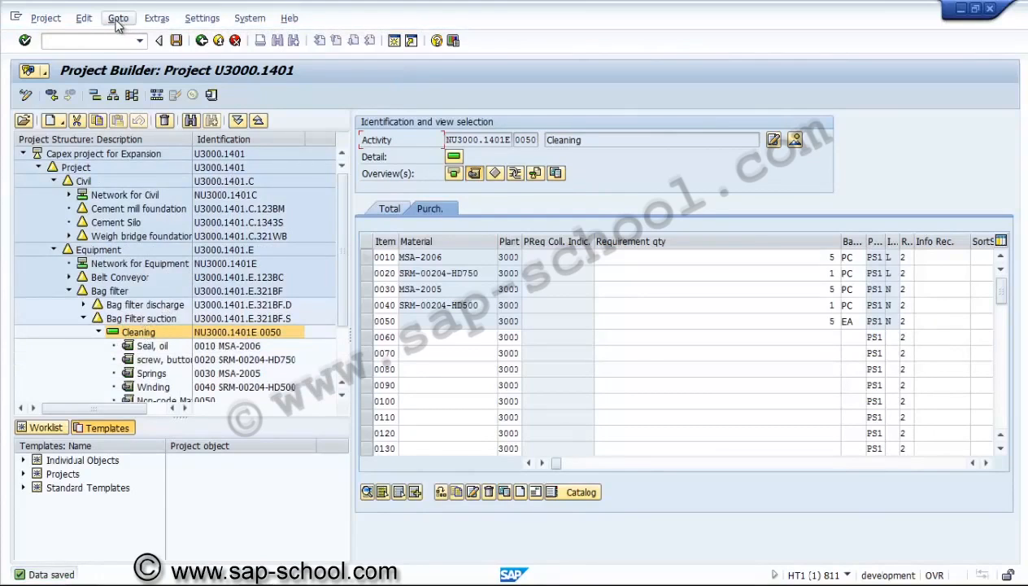
left_click(84, 17)
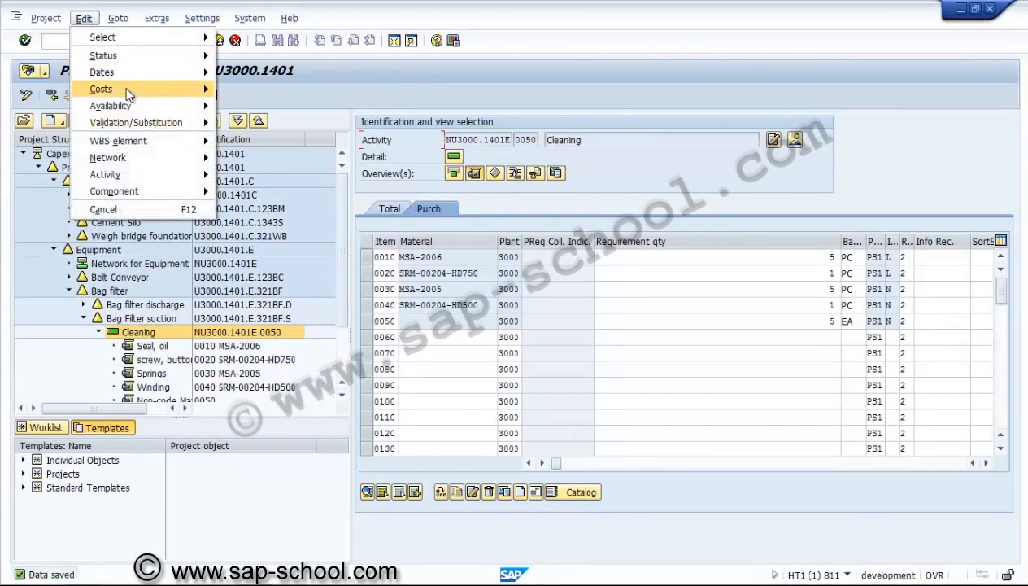
mouse_move(128, 91)
mouse_move(297, 152)
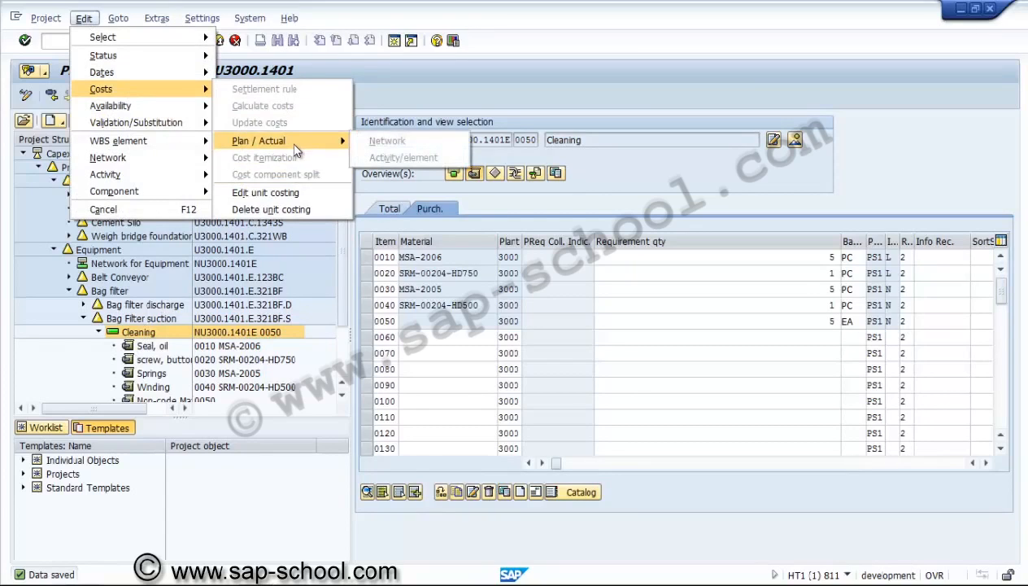
left_click(131, 335)
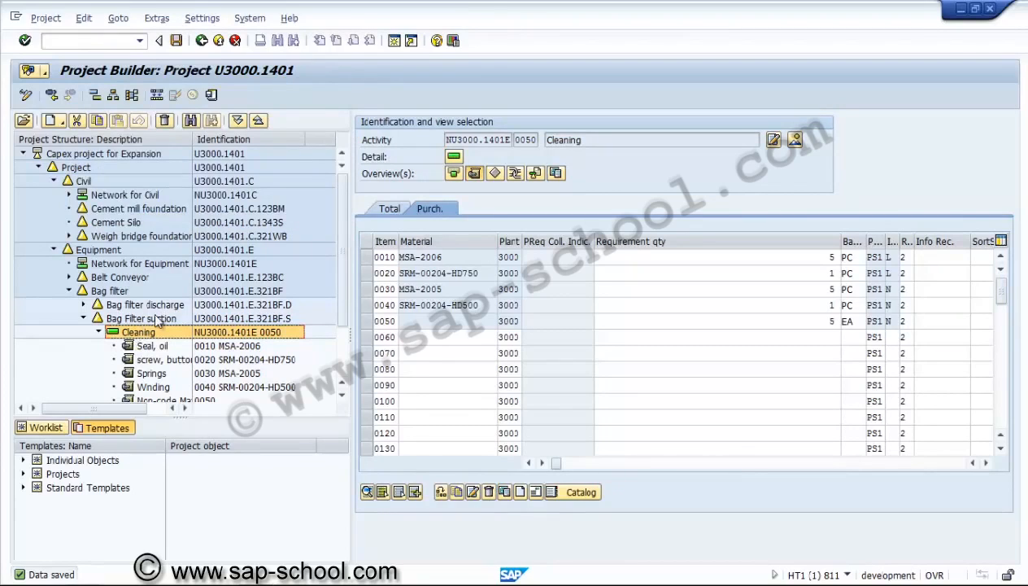
- Save and reopen project U3000.1401, expanding its structure down to the components of the Cleaning activity under Bag Filter suction
left_click(177, 40)
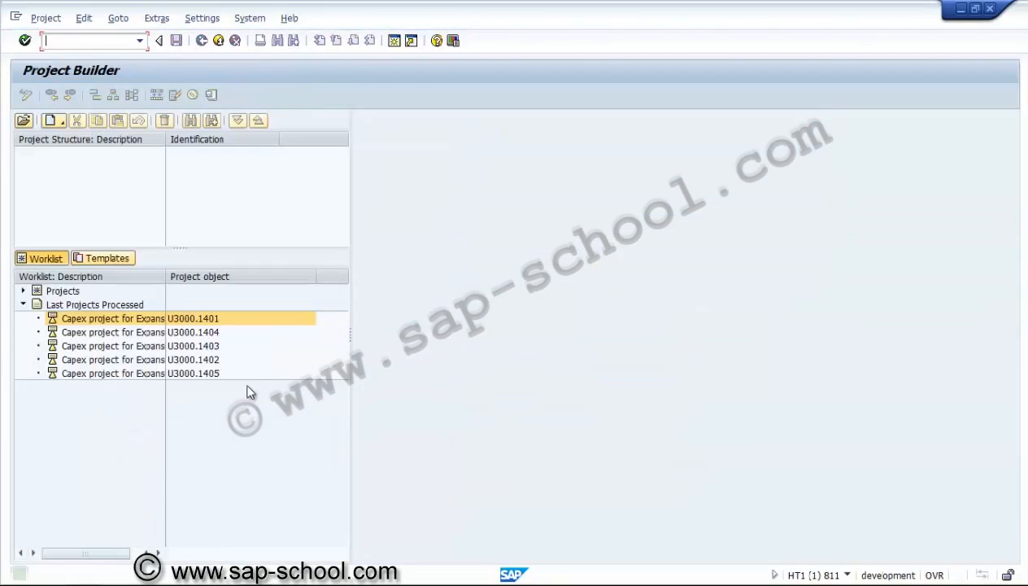
double_click(151, 320)
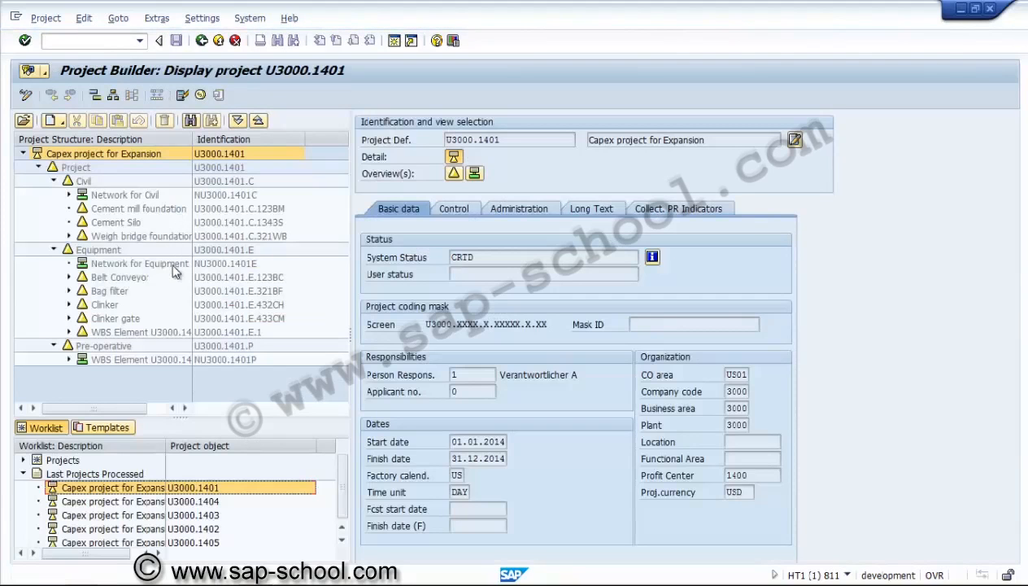
left_click(54, 181)
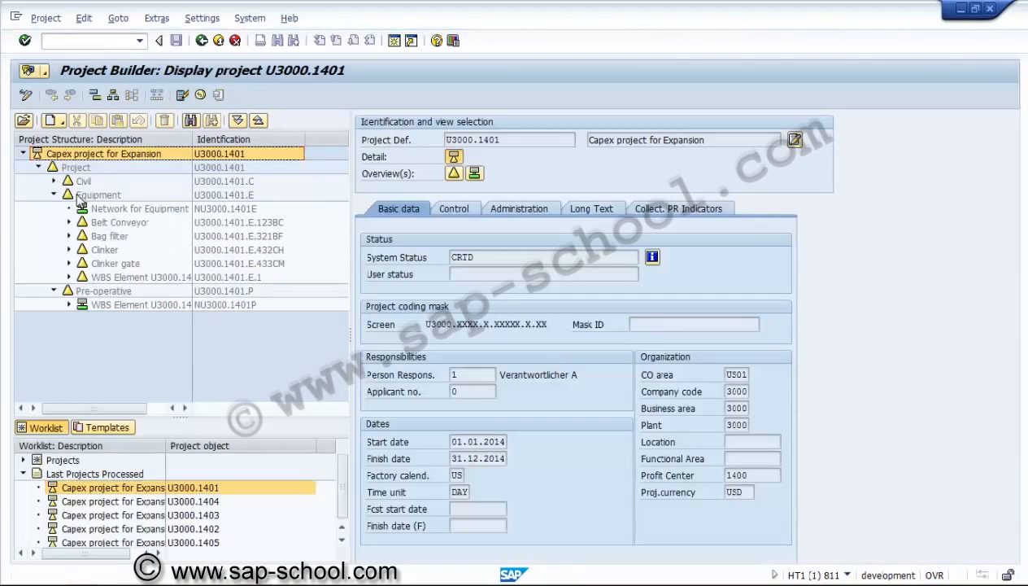
left_click(237, 120)
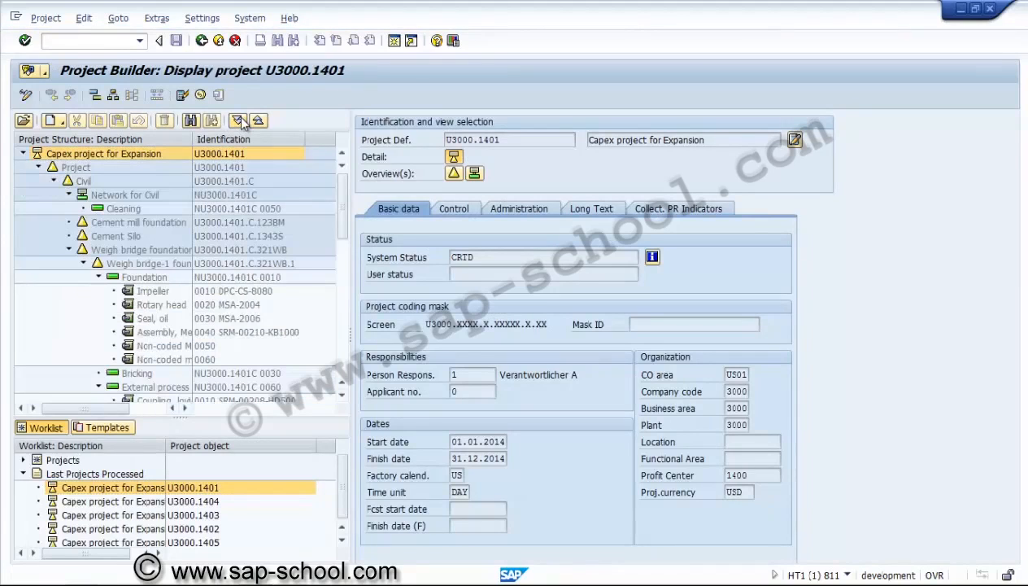
left_click(70, 250)
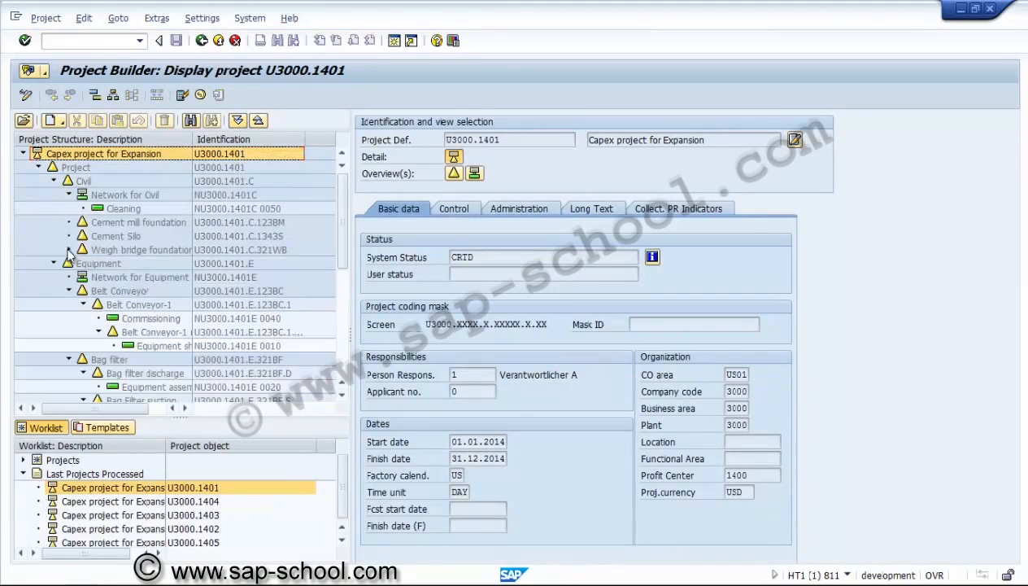
left_click(348, 368)
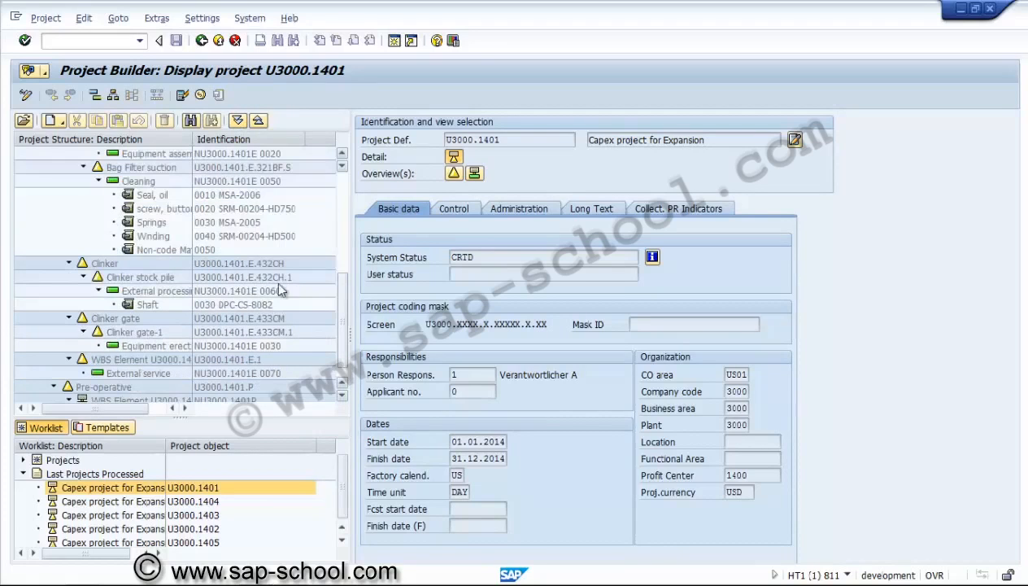
- View the plan/actual cost comparison for the Cleaning activity under Bag Filter suction and return to the project
left_click(159, 181)
left_click(87, 18)
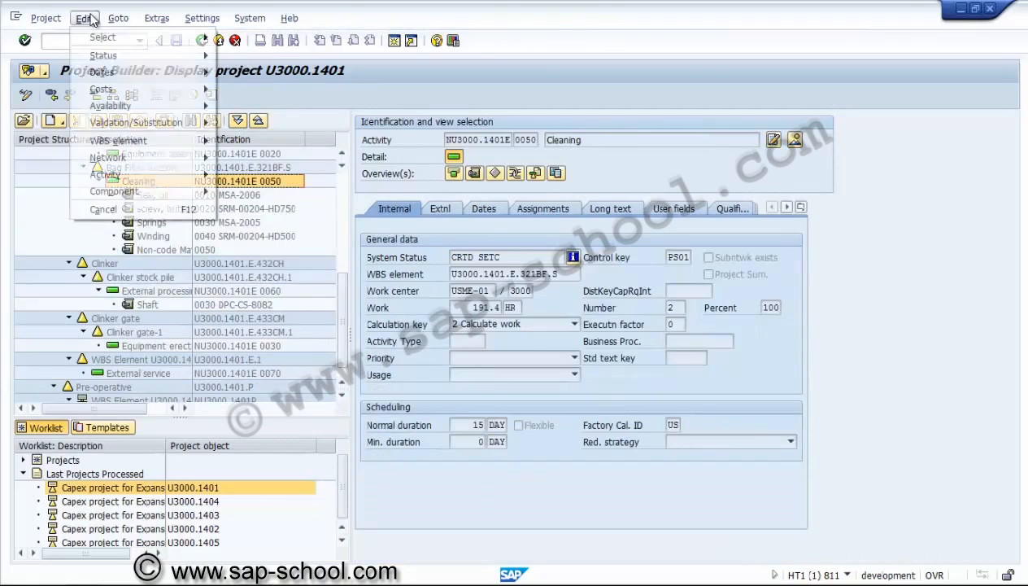
mouse_move(141, 88)
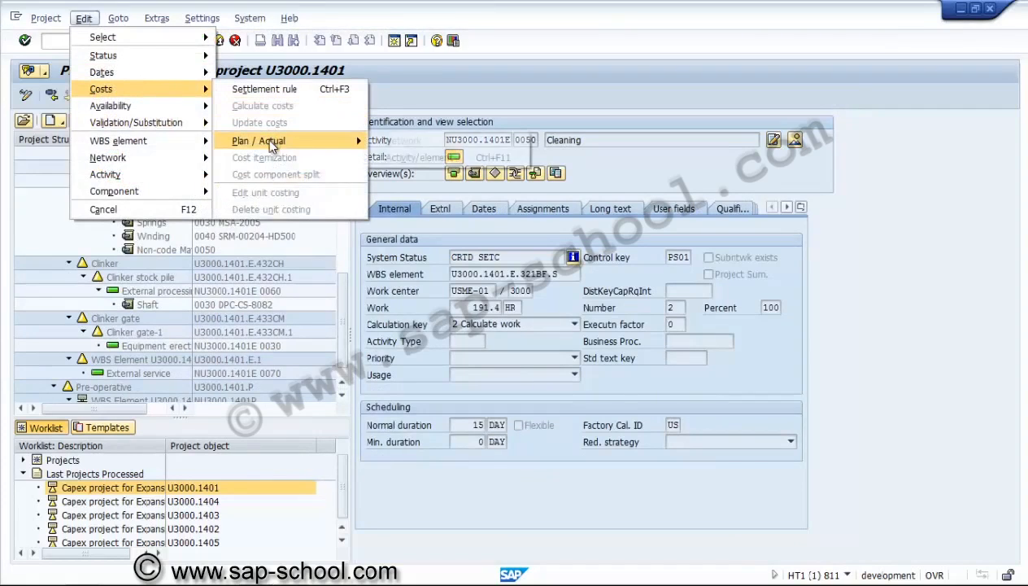
mouse_move(272, 142)
left_click(423, 156)
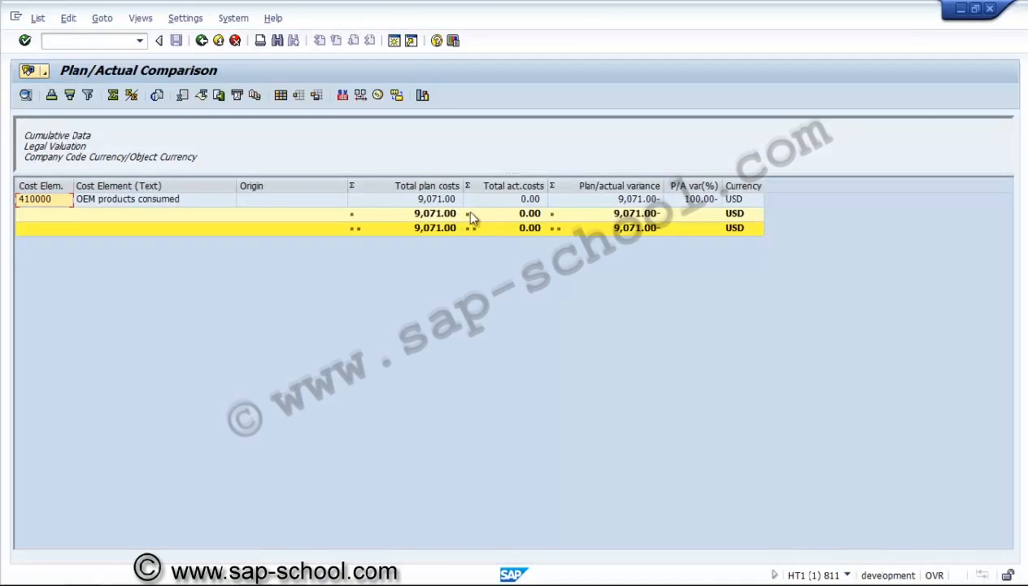
left_click(201, 41)
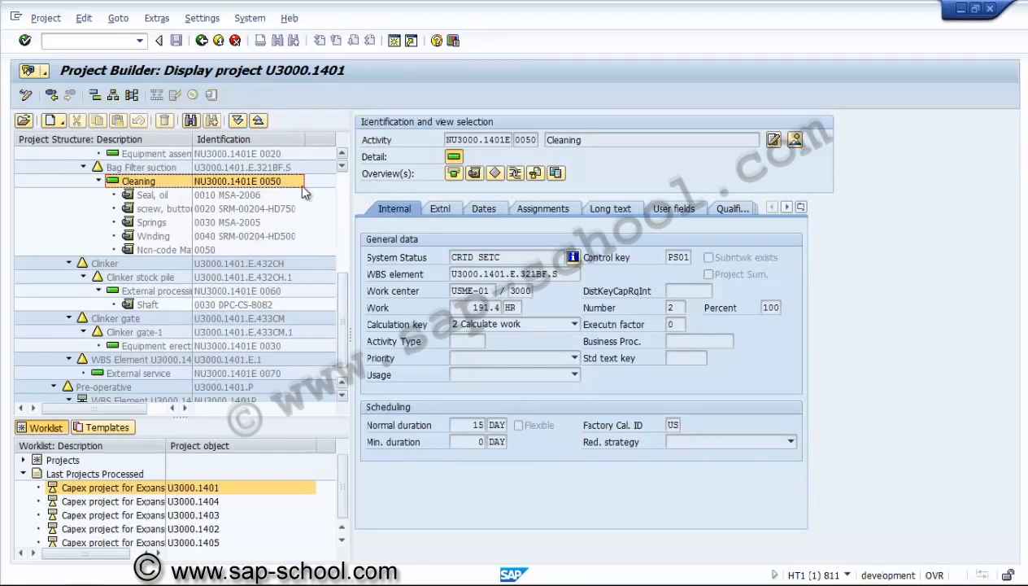
- Examine the WBS element assigned to the Cleaning activity and the procurement parameters of its Seal, oil component
left_click(162, 195)
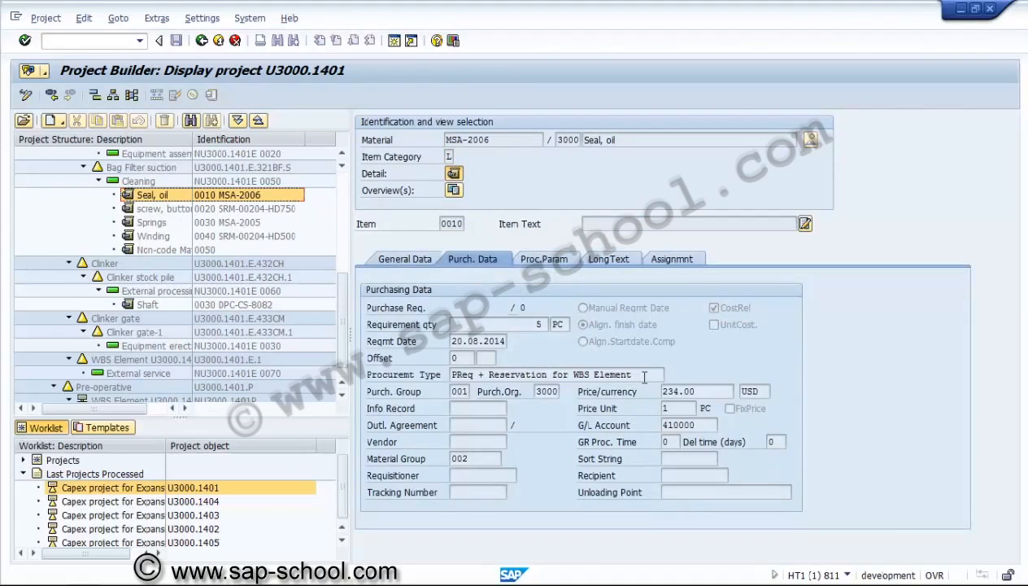
left_click(181, 183)
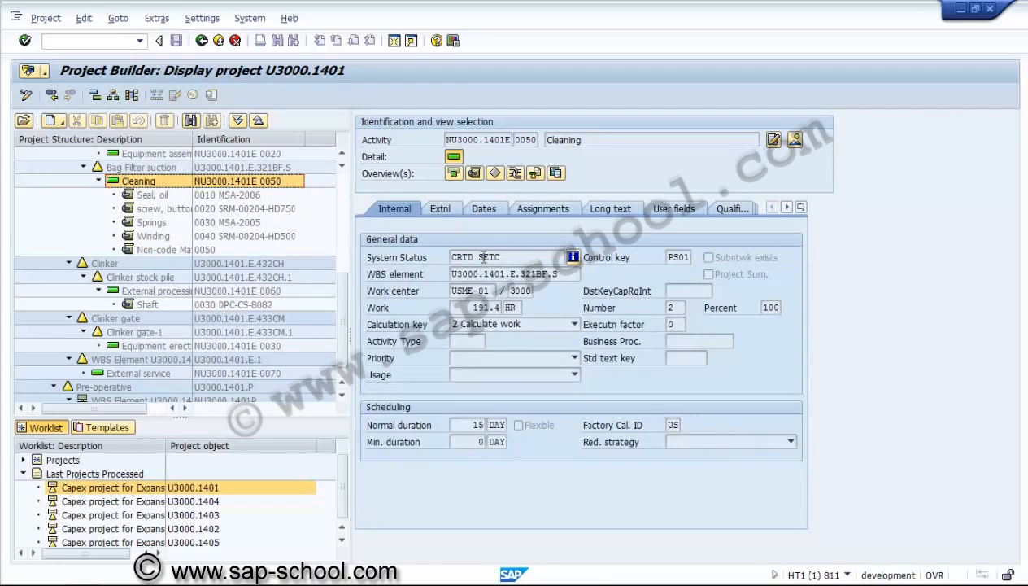
left_click(503, 257)
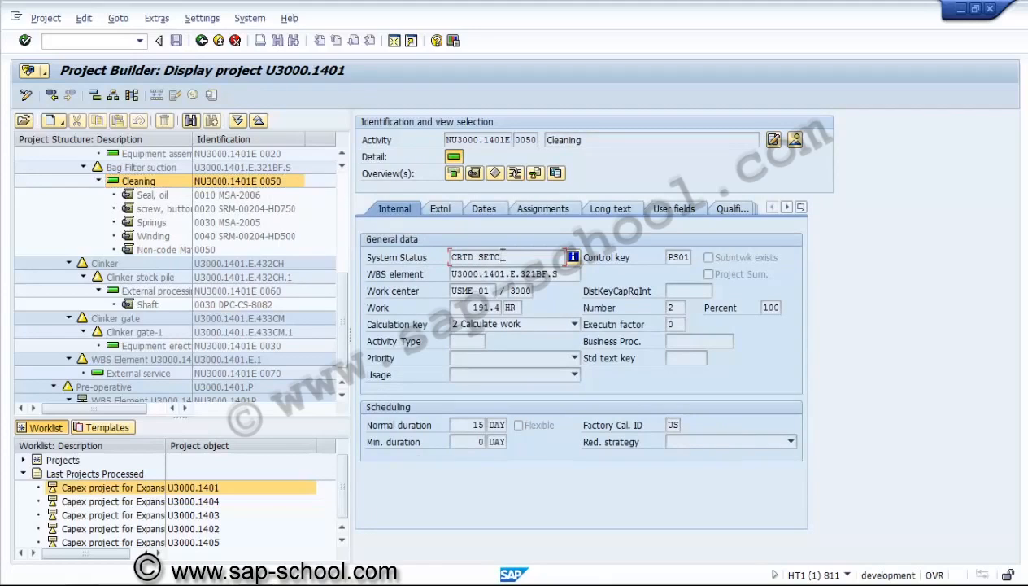
left_click(539, 275)
left_click(176, 196)
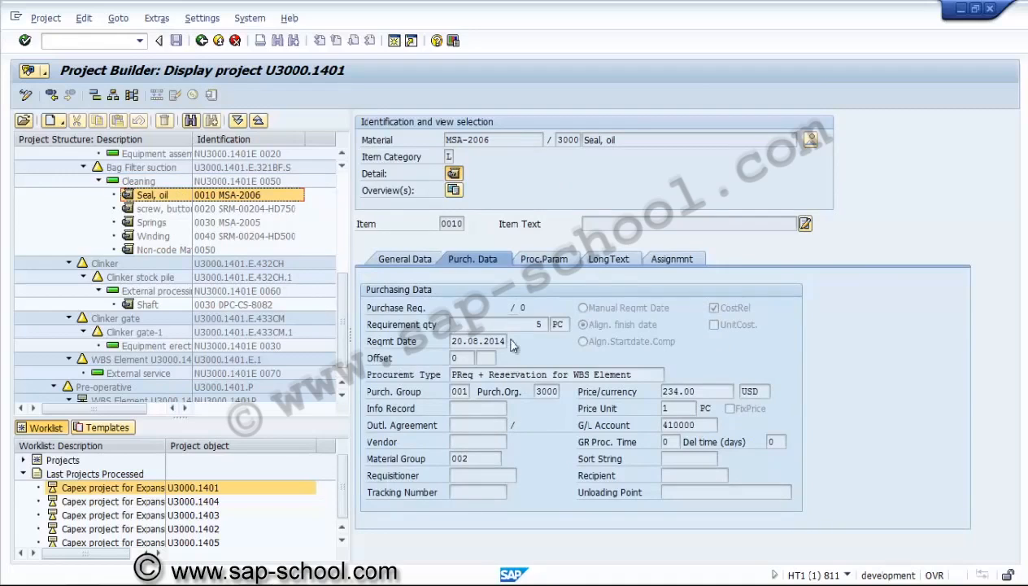
left_click(539, 259)
left_click(556, 306)
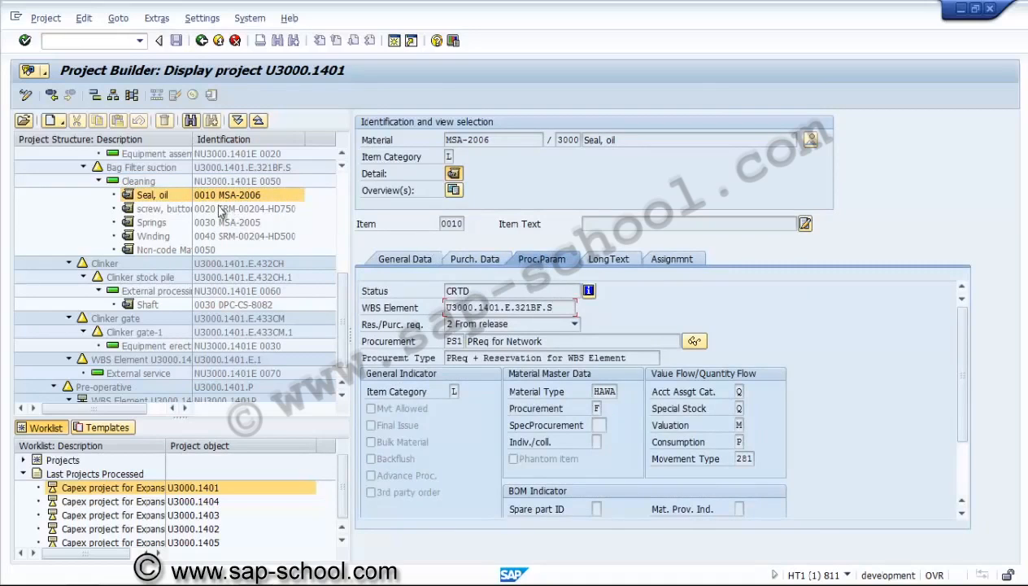
- Select the material number SRM-00204-HD750 of item 0020 in the Cleaning activity's component overview
left_click(162, 185)
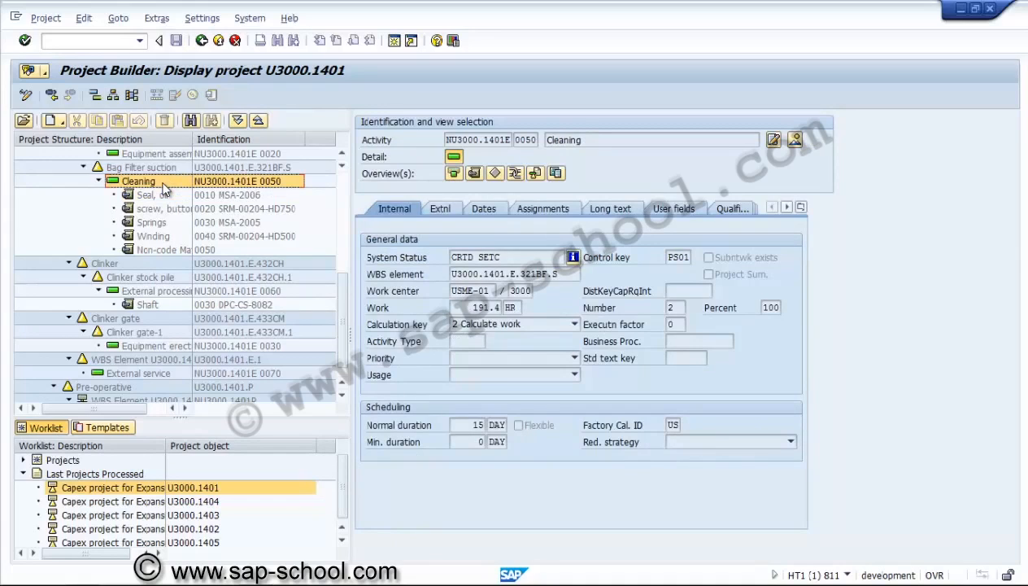
left_click(475, 174)
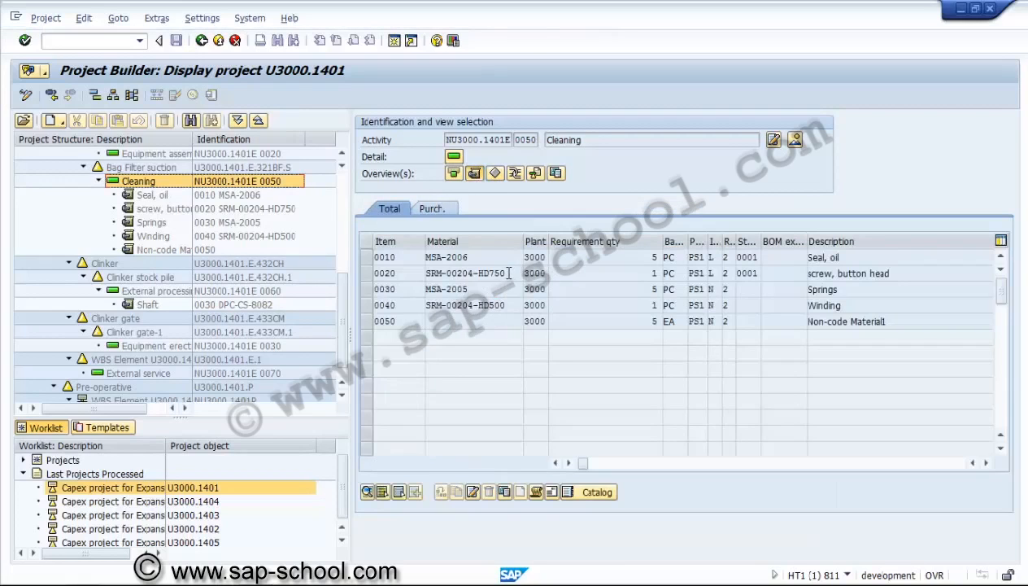
left_click_drag(503, 274, 424, 274)
left_click(426, 274)
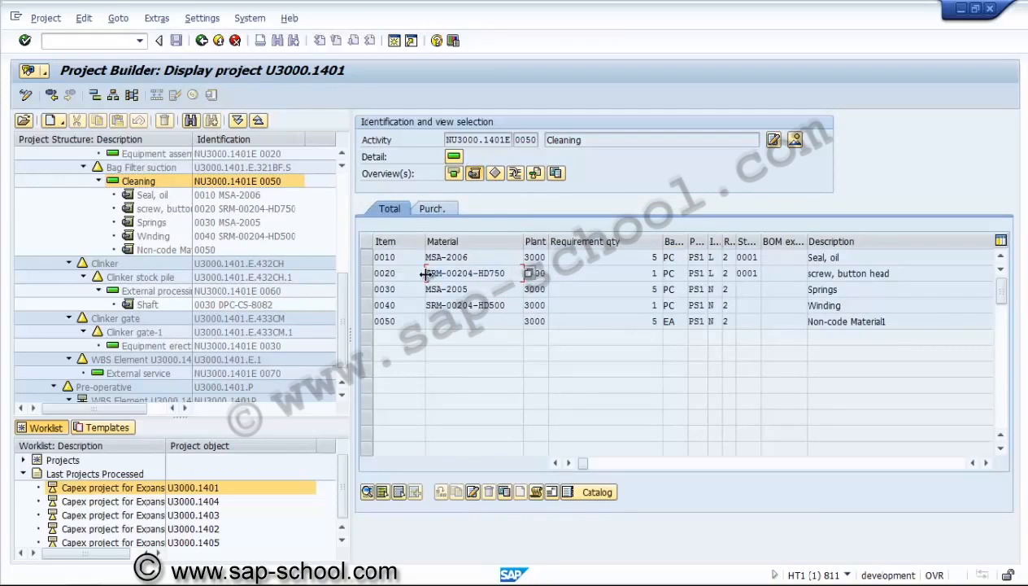
- Open the Stock/Requirements List transaction MD04 in a new session
left_click(122, 43)
left_click(394, 45)
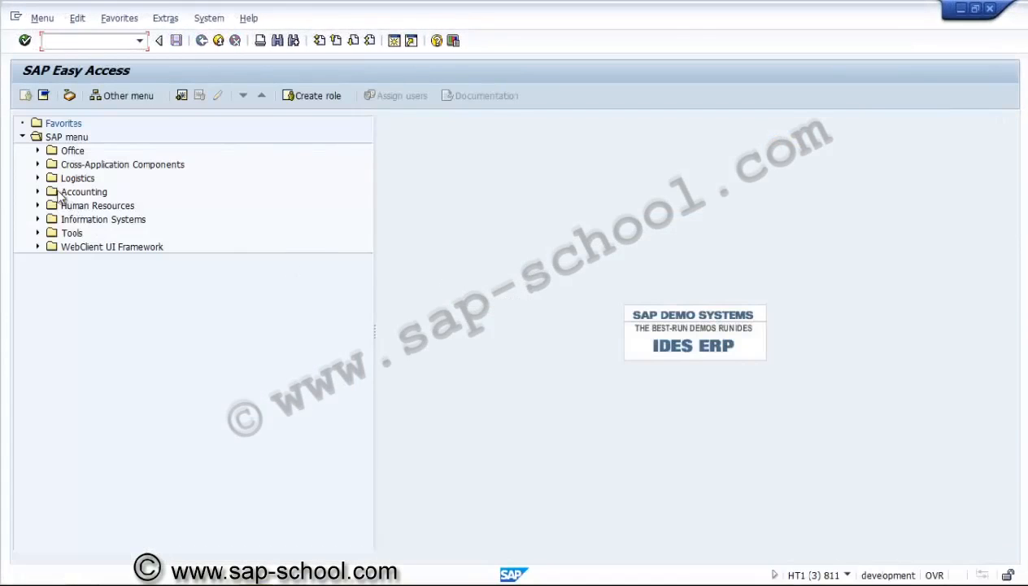
left_click(38, 179)
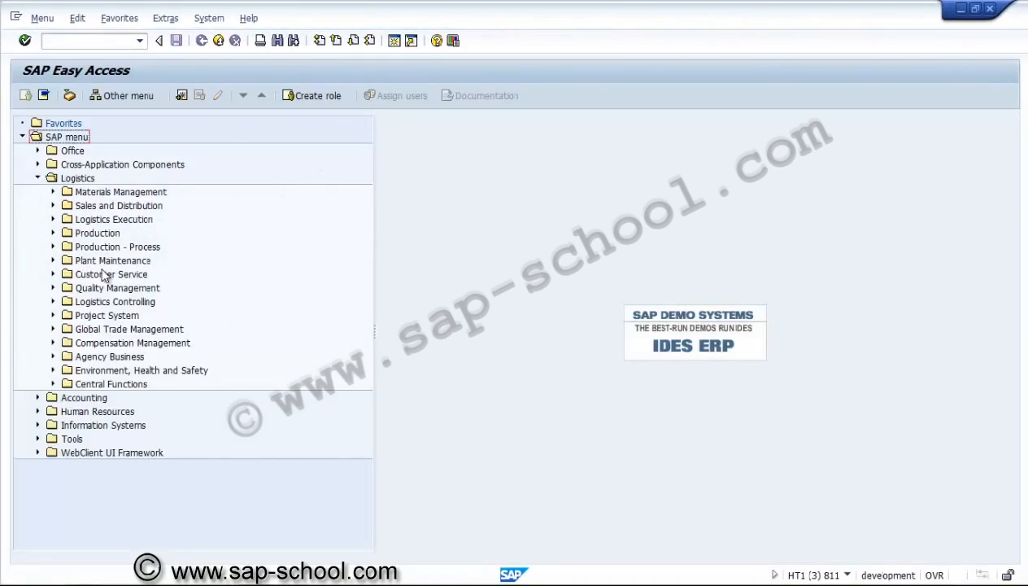
left_click(53, 315)
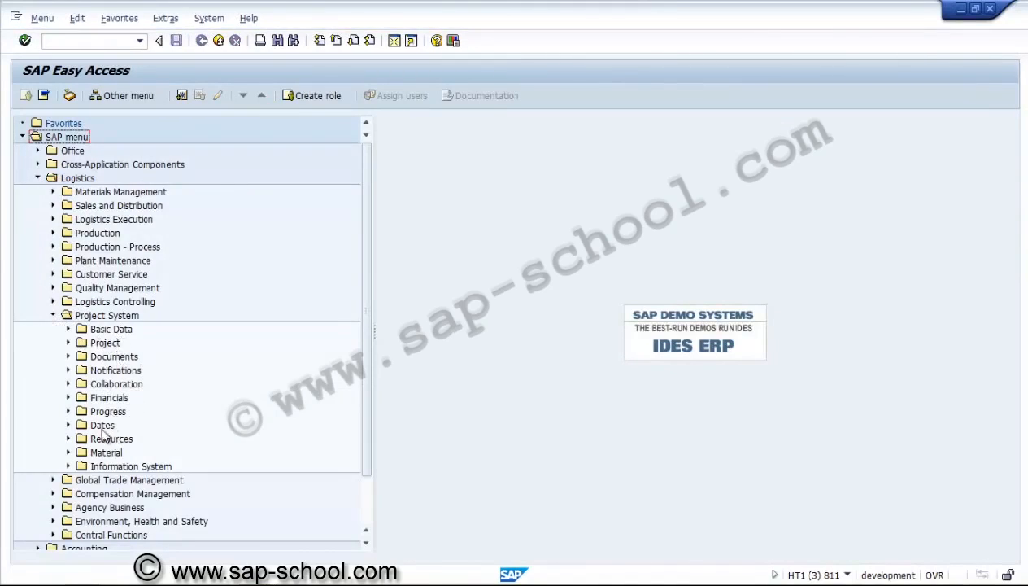
left_click(68, 453)
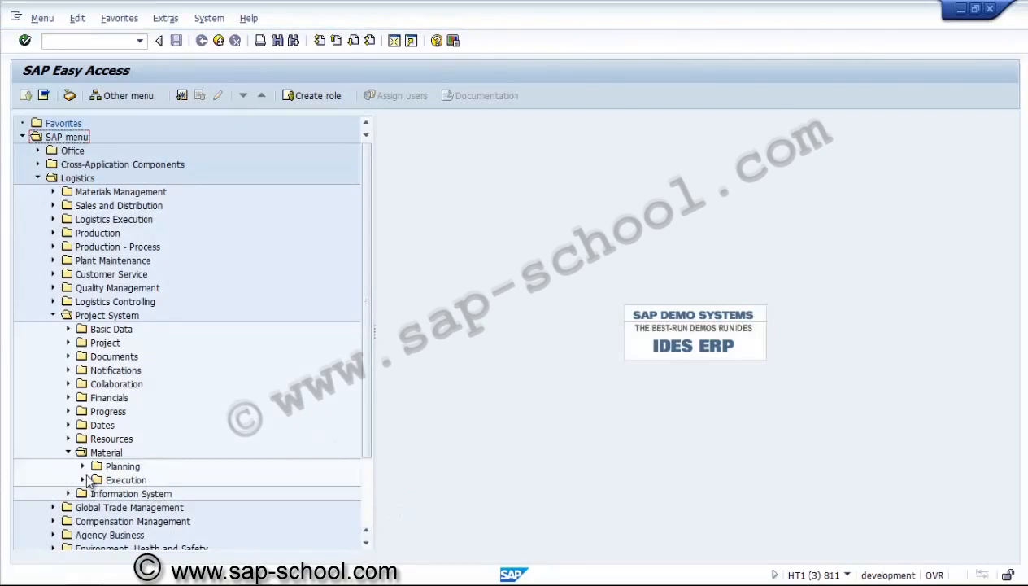
left_click(83, 467)
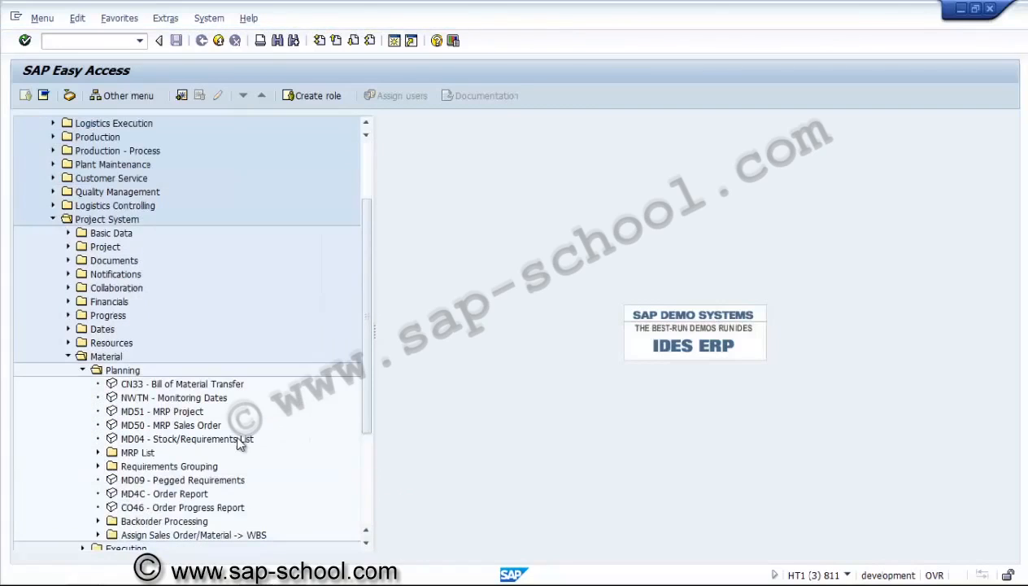
left_click(194, 439)
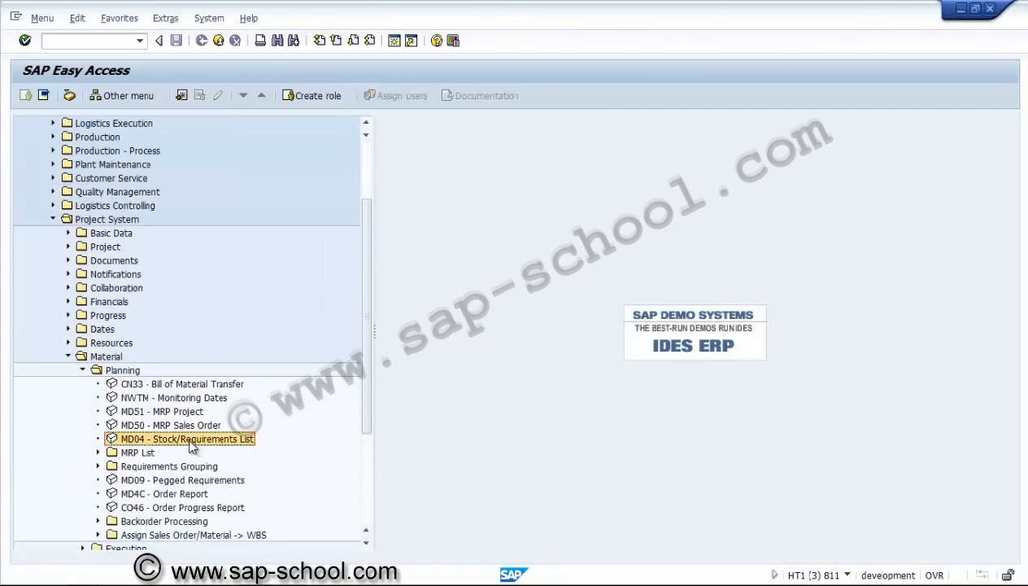
double_click(189, 444)
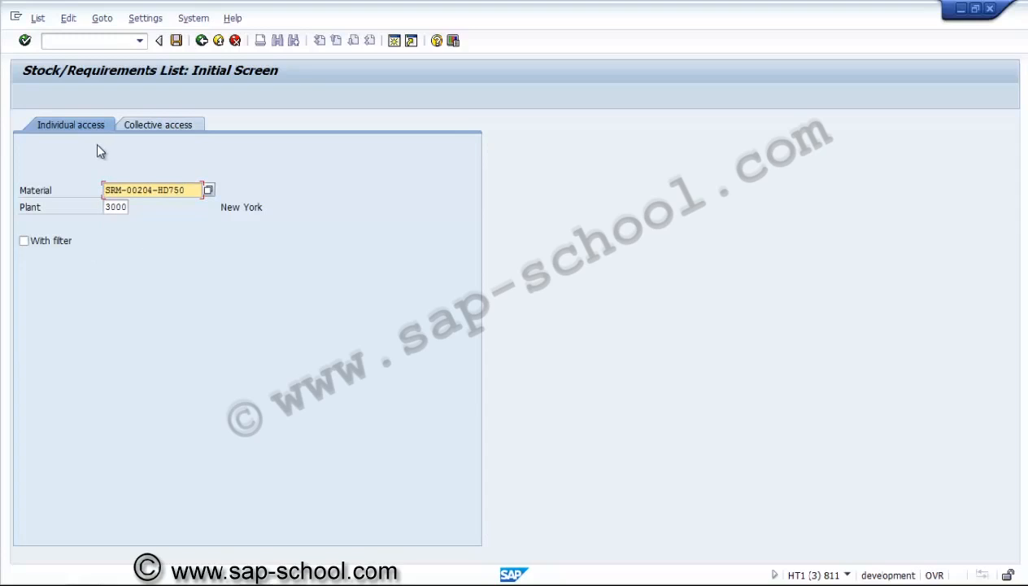
- Display the stock/requirements list of material SRM-00204-HD750 in plant 3000 and return to the project
left_click(24, 40)
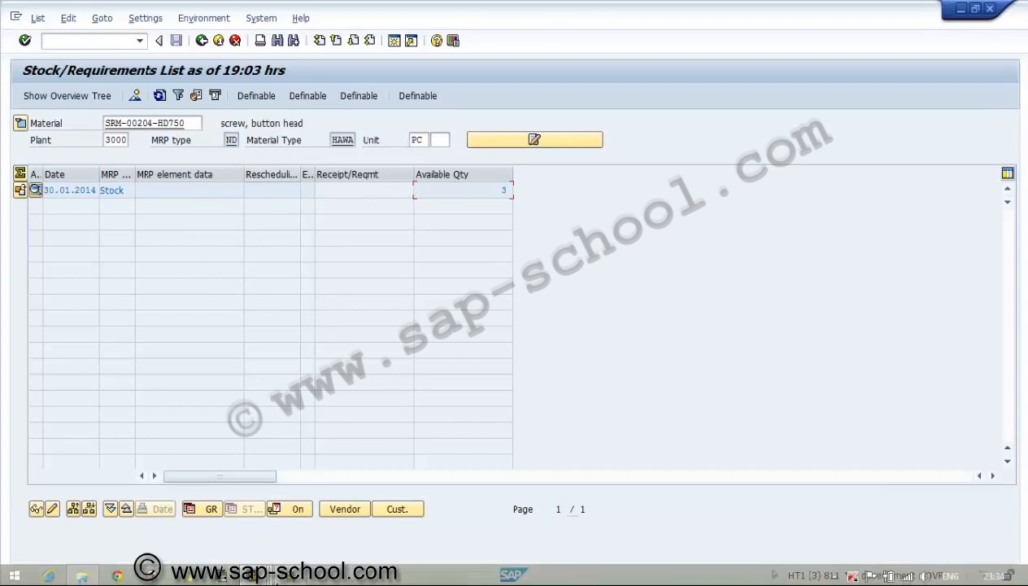
mouse_move(268, 574)
left_click(242, 519)
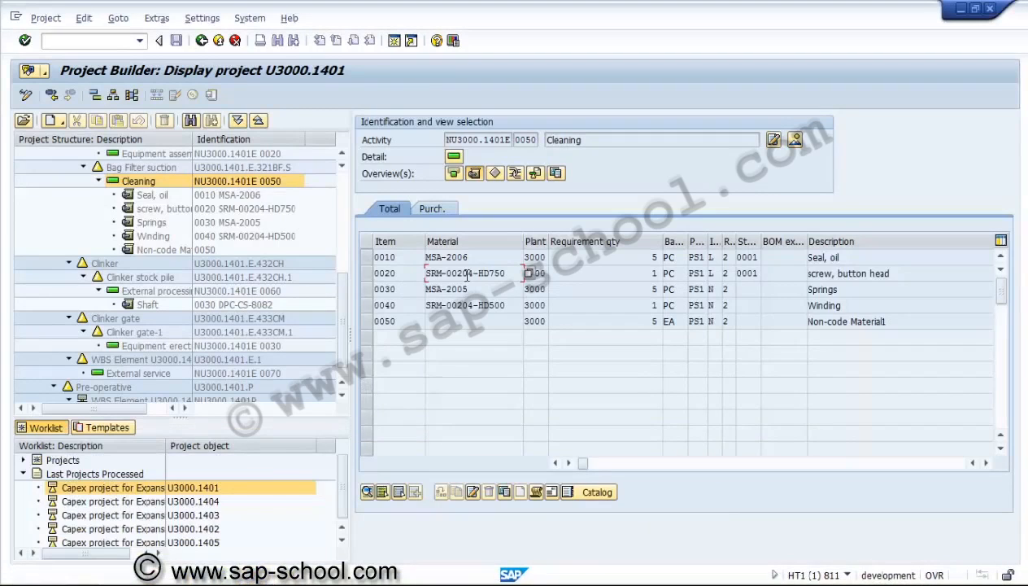
- Open the details of component item 0020 under the Cleaning activity and compare them with the material's stock/requirements list
left_click(365, 273)
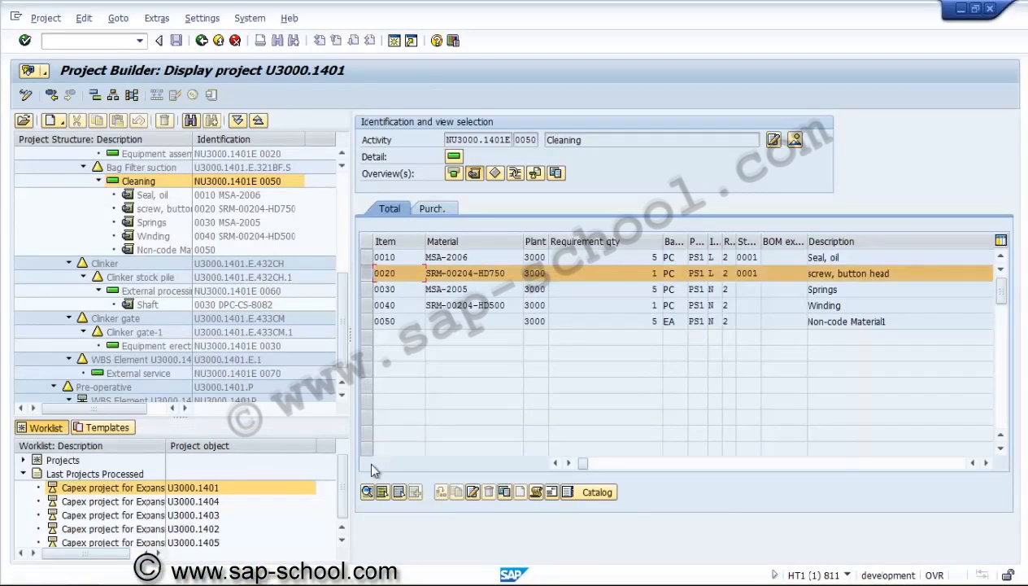
left_click(367, 492)
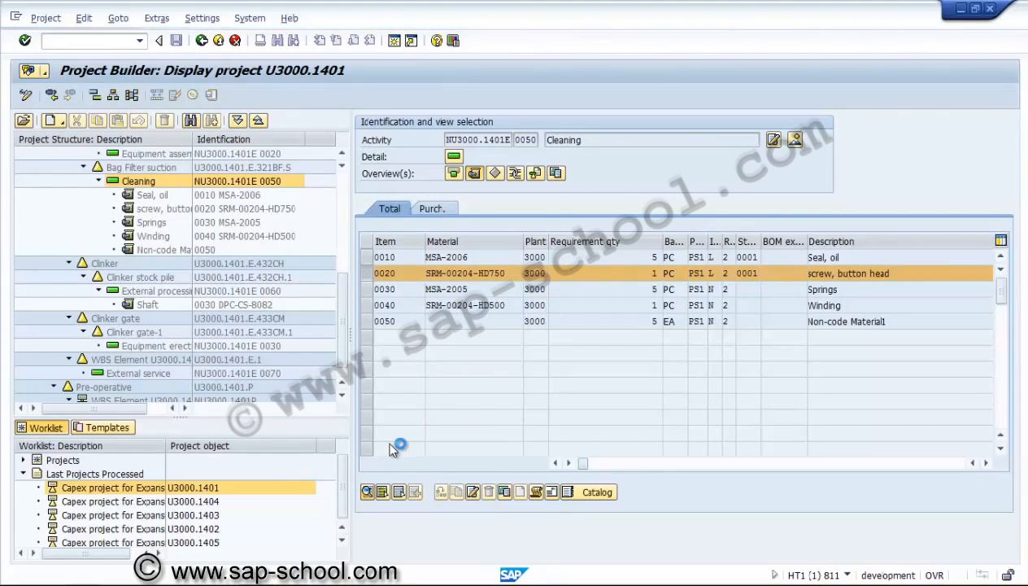
mouse_move(278, 582)
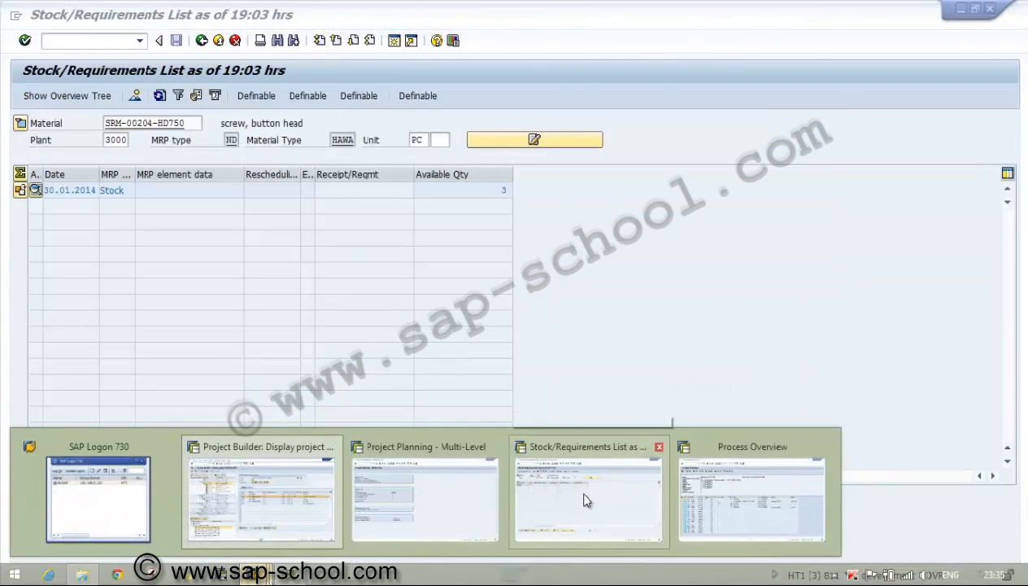
left_click(584, 499)
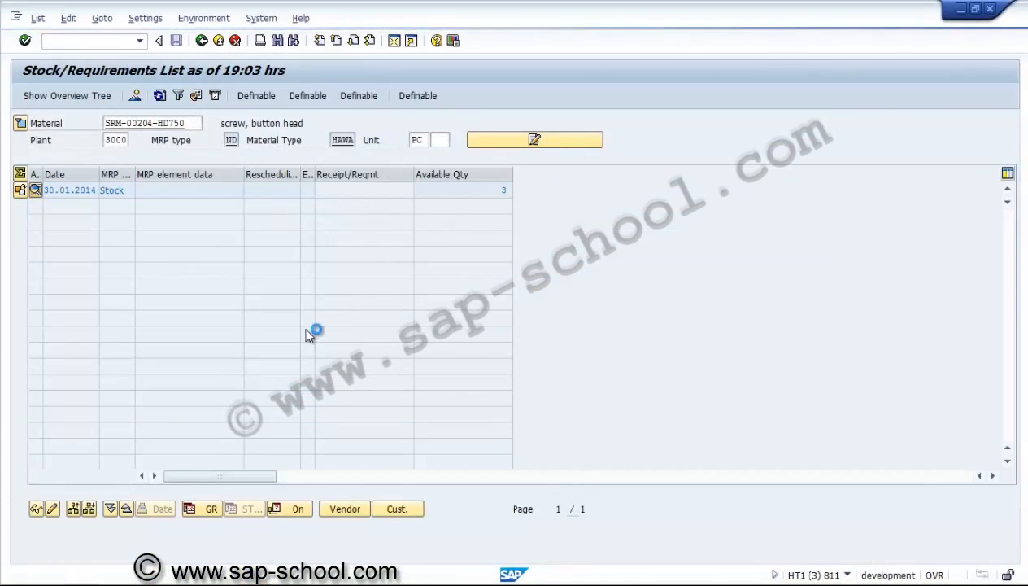
left_click(256, 576)
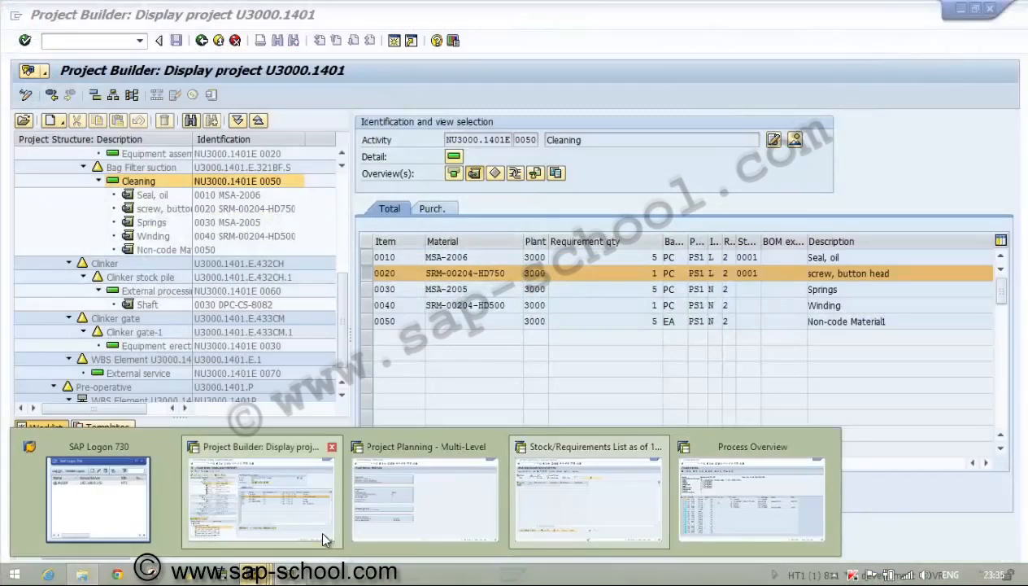
left_click(318, 526)
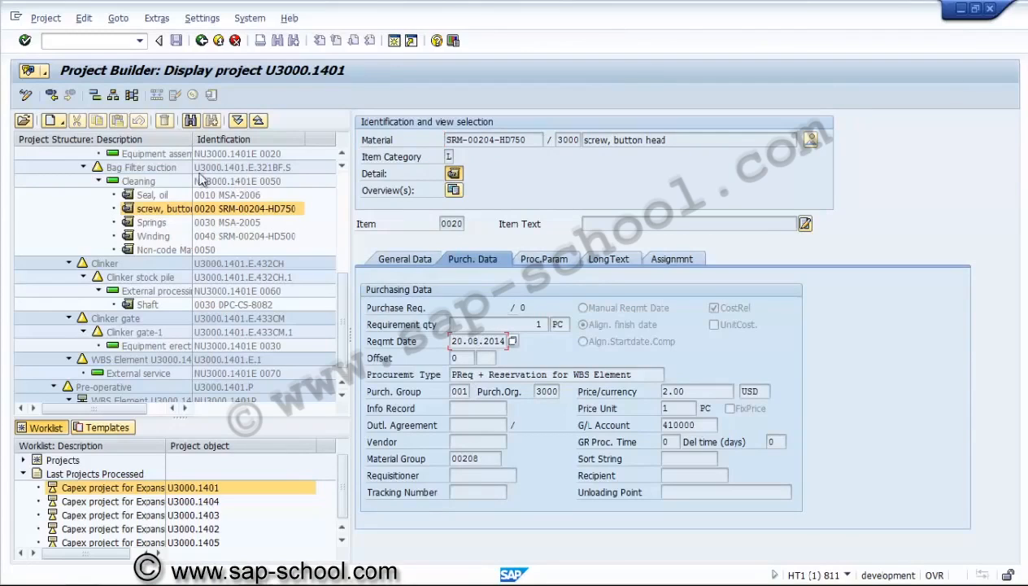
- Switch the project to change mode and check the stock statistics of material SRM-00204-HD750 in its stock/requirements list
left_click(25, 96)
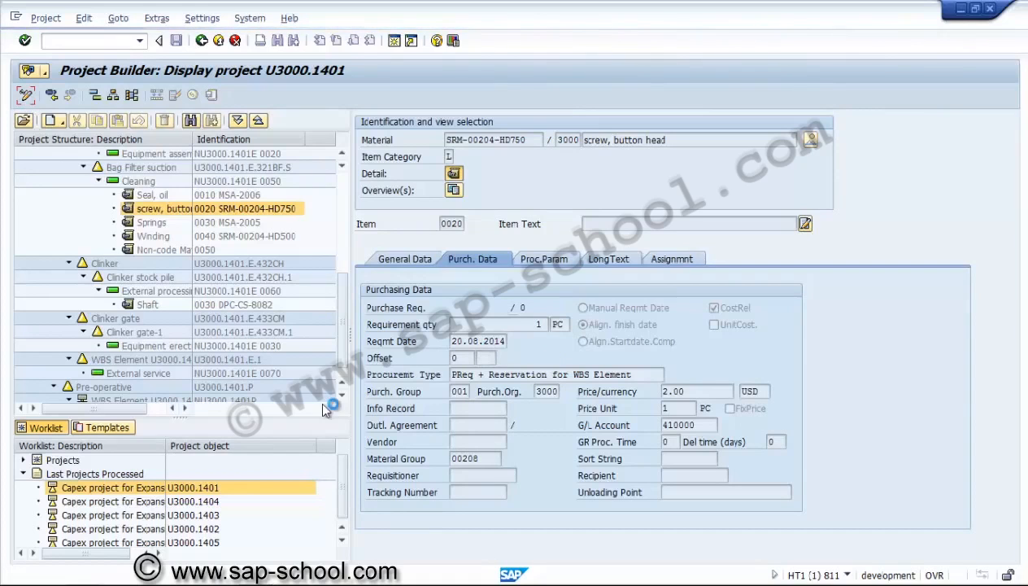
mouse_move(254, 574)
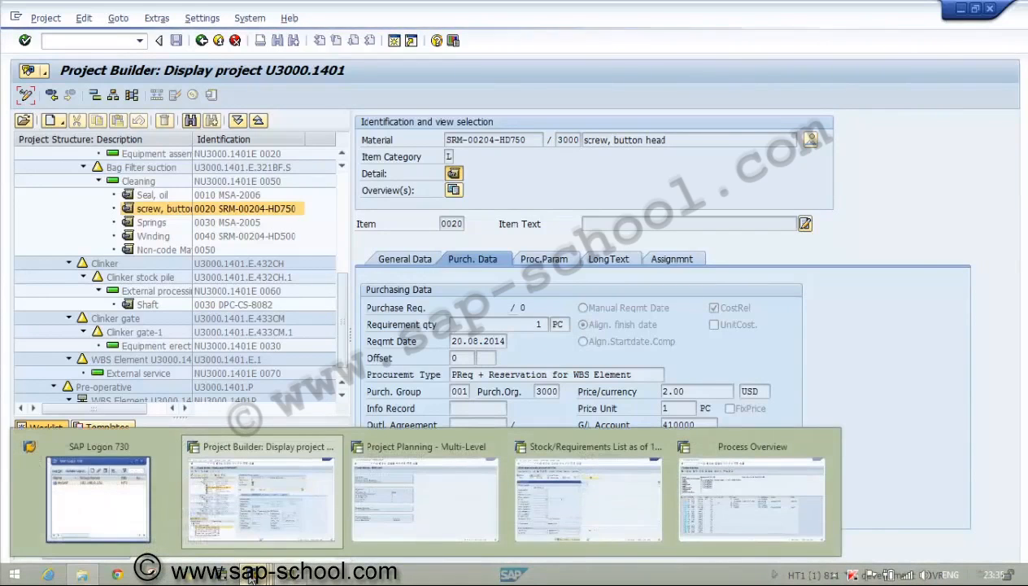
left_click(598, 506)
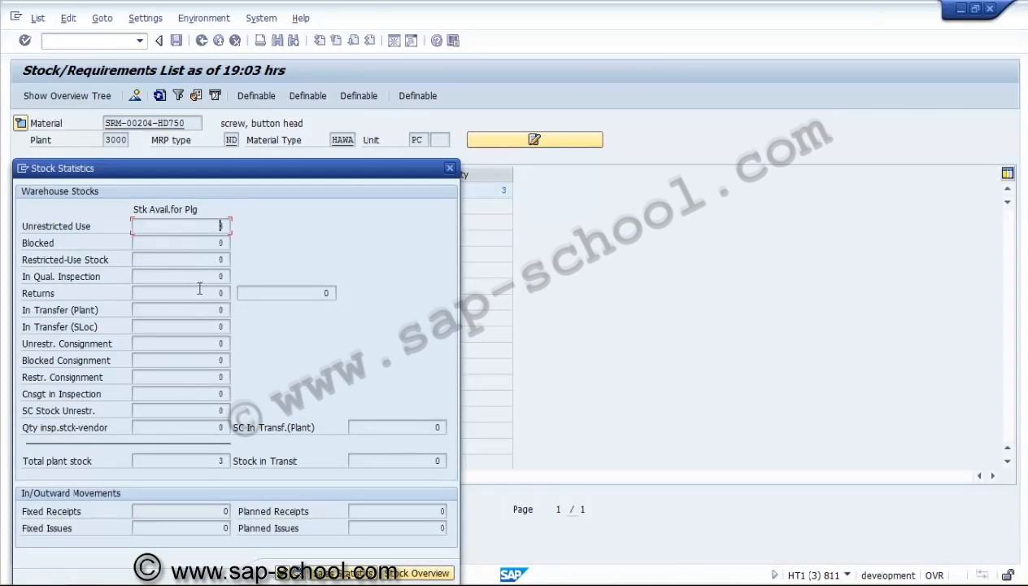
left_click(283, 576)
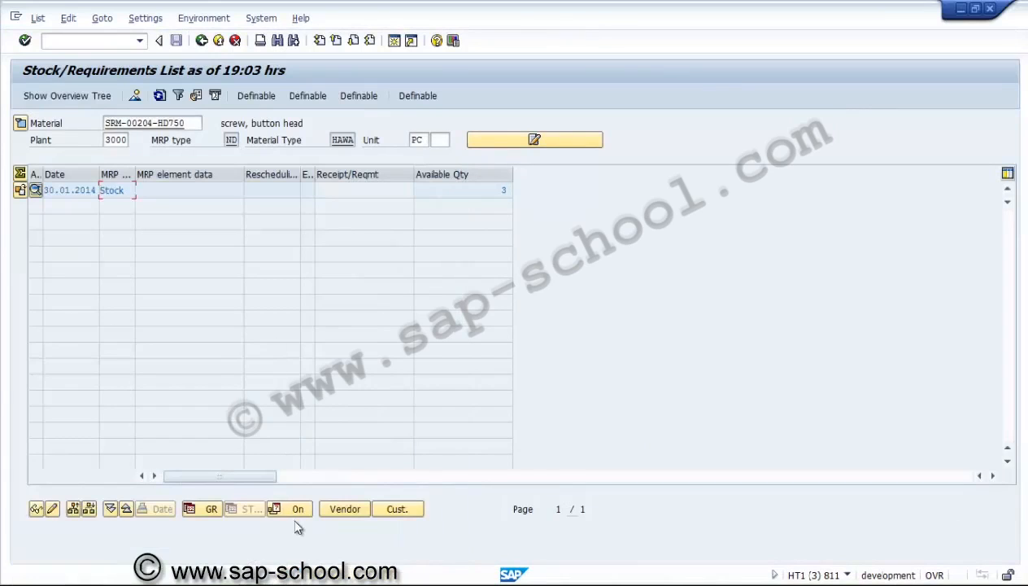
mouse_move(260, 575)
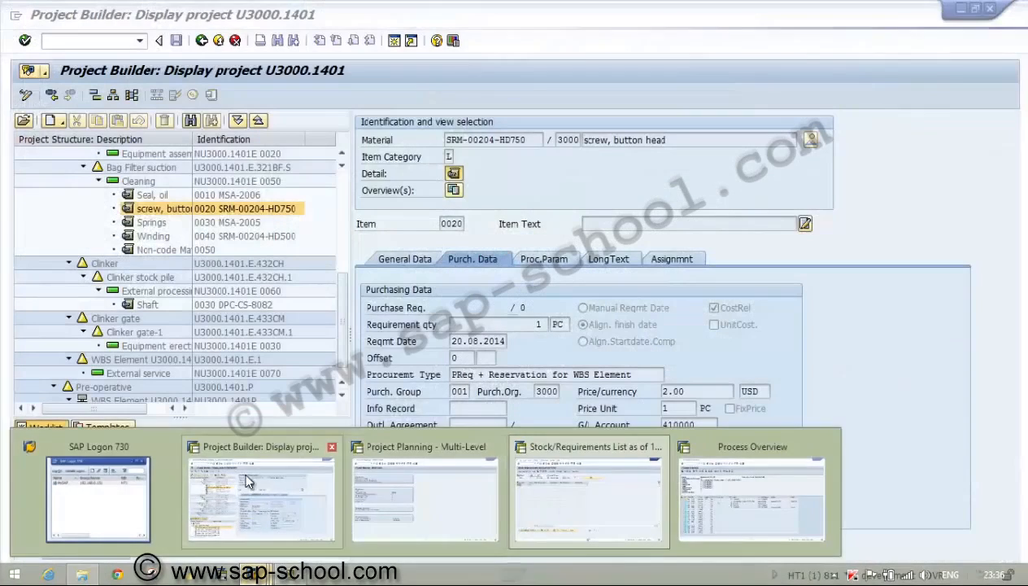
left_click(248, 481)
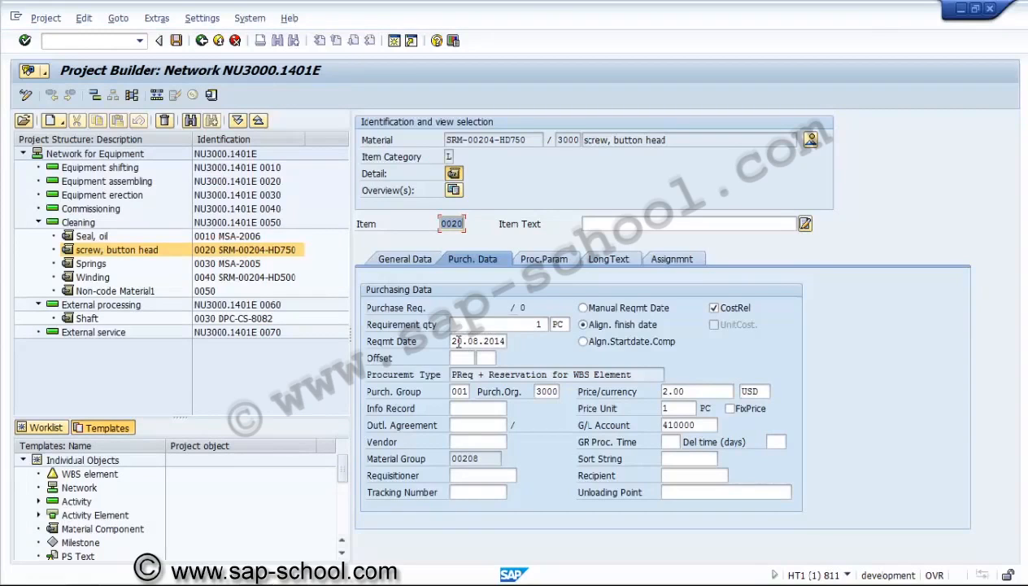
- Set the requirement date of component item 0020 to 30.01.2014 and save the project with redetermined costs, returning to display mode
left_click(453, 341)
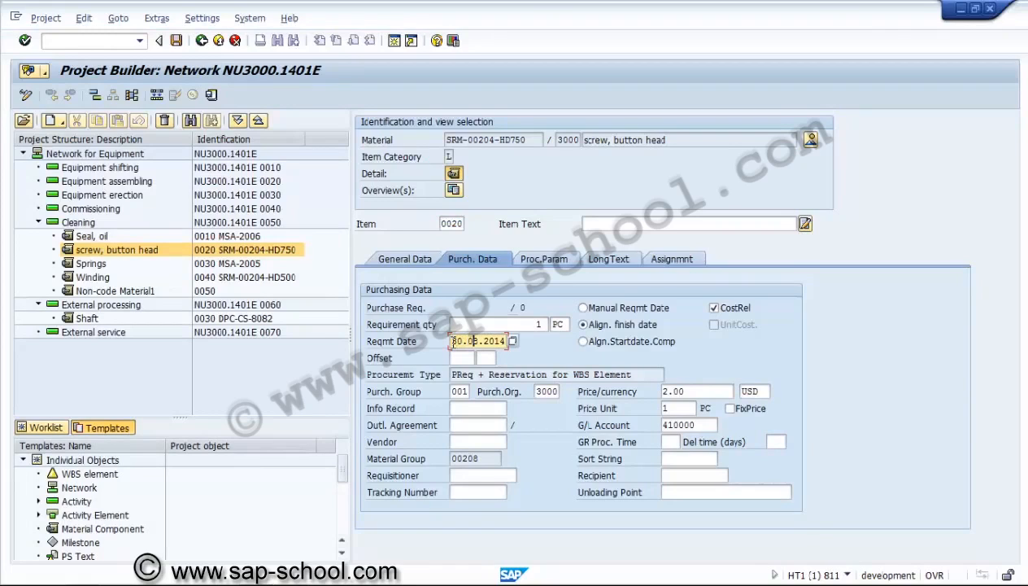
key("Return")
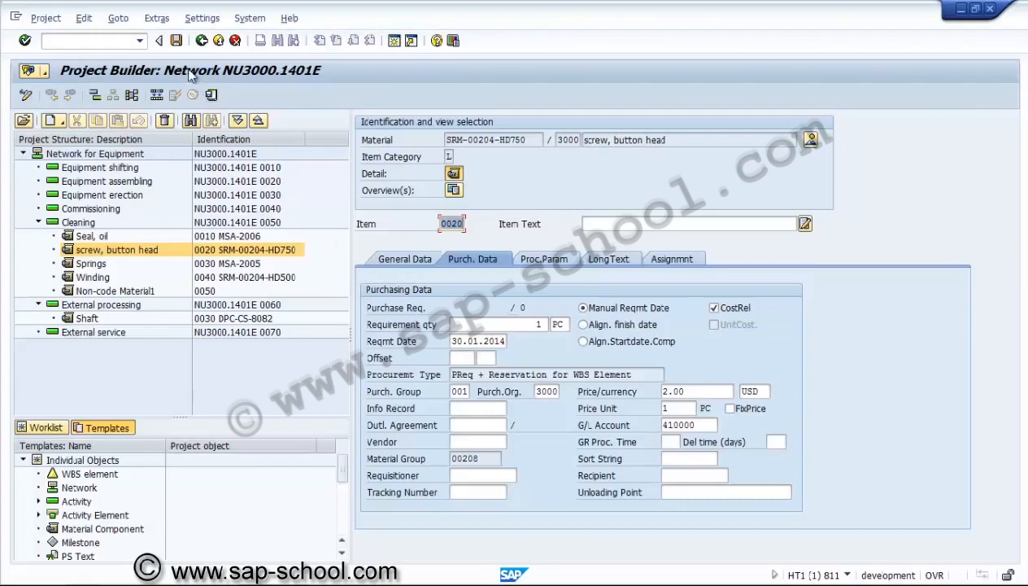
left_click(211, 94)
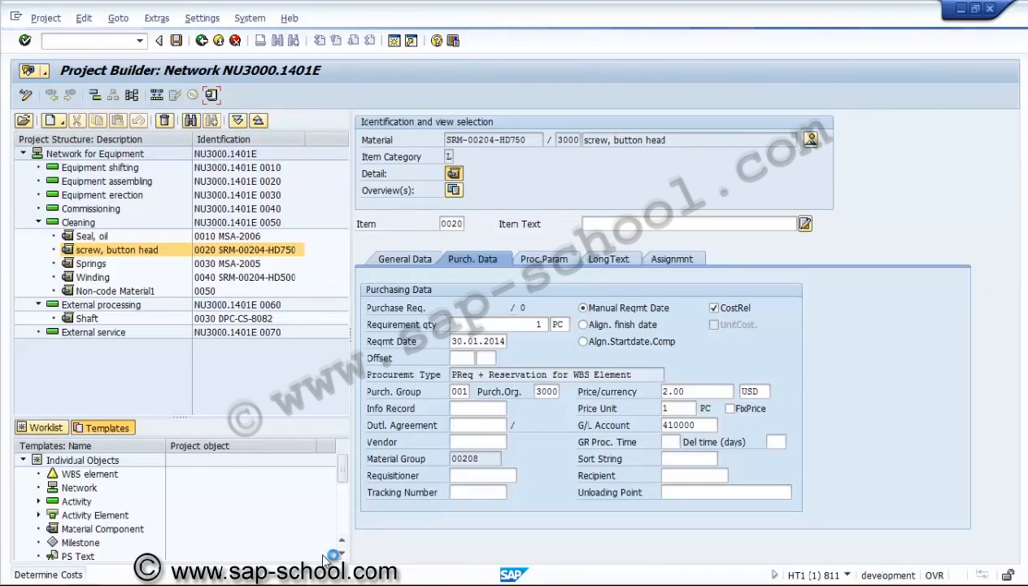
mouse_move(269, 576)
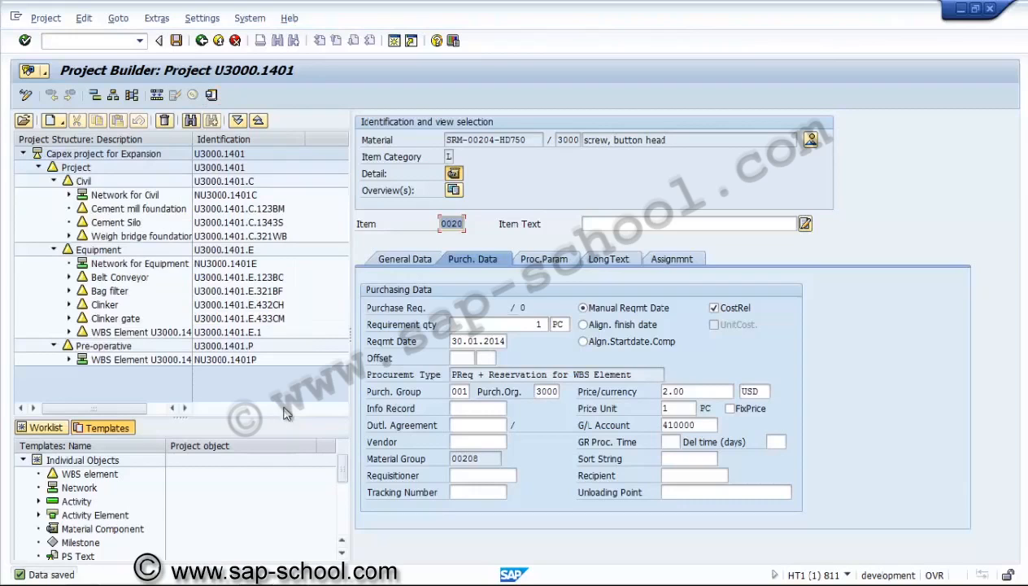
left_click(26, 95)
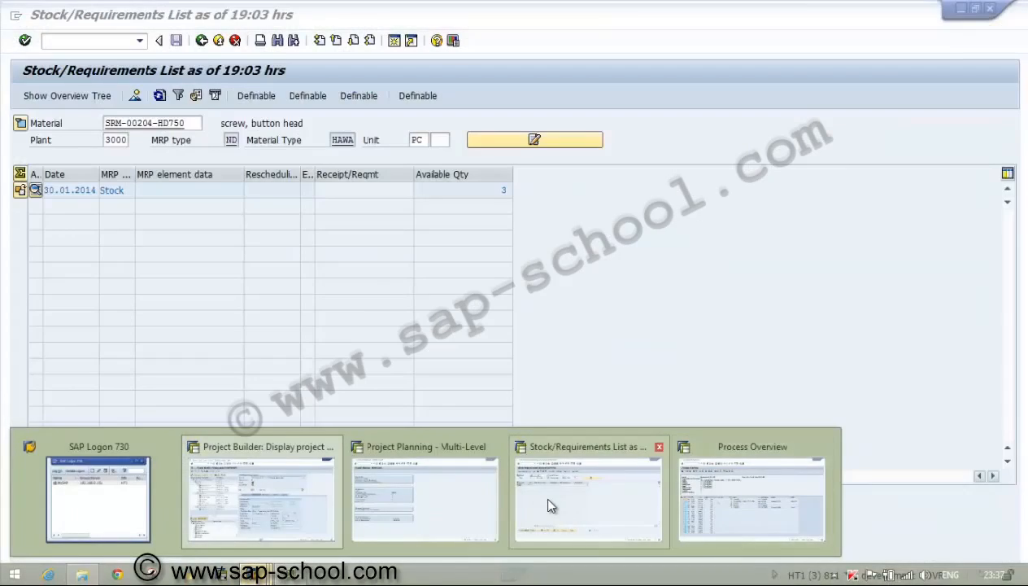
- Refresh and redisplay the stock/requirements list for SRM-00204-HD750 in plant 3000, widening the MRP element column to read it
left_click(544, 497)
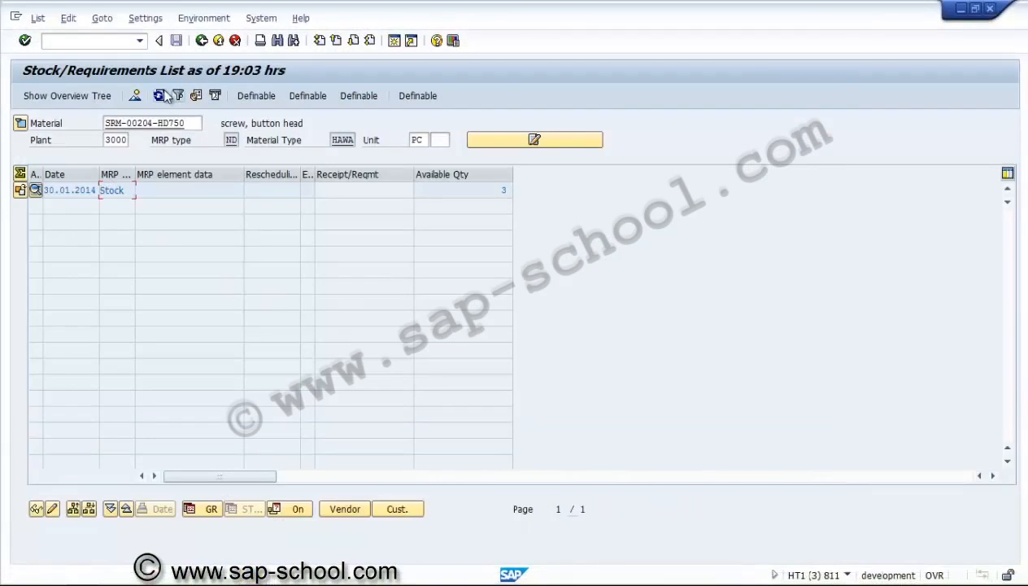
left_click(160, 96)
left_click(201, 41)
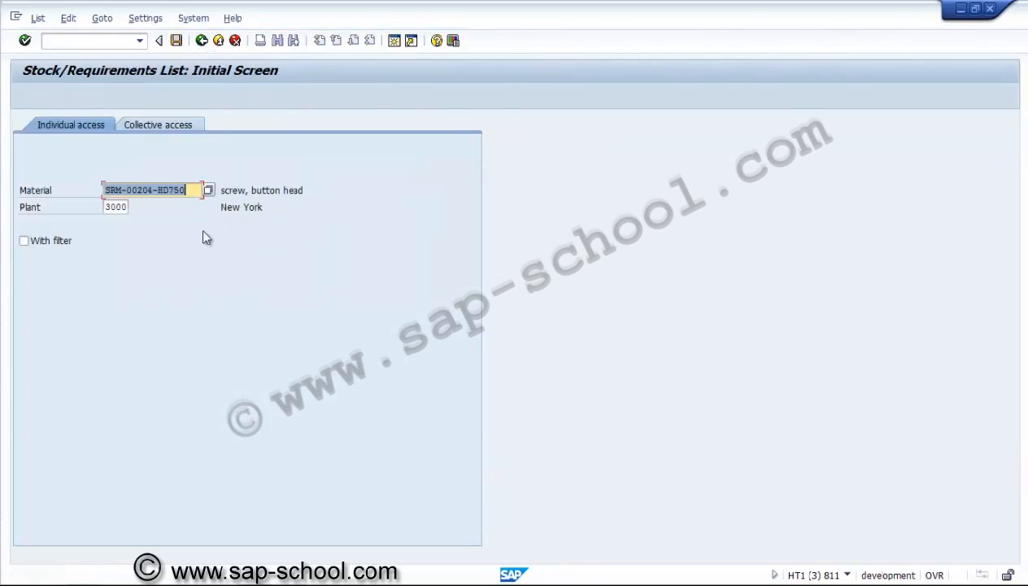
left_click(25, 40)
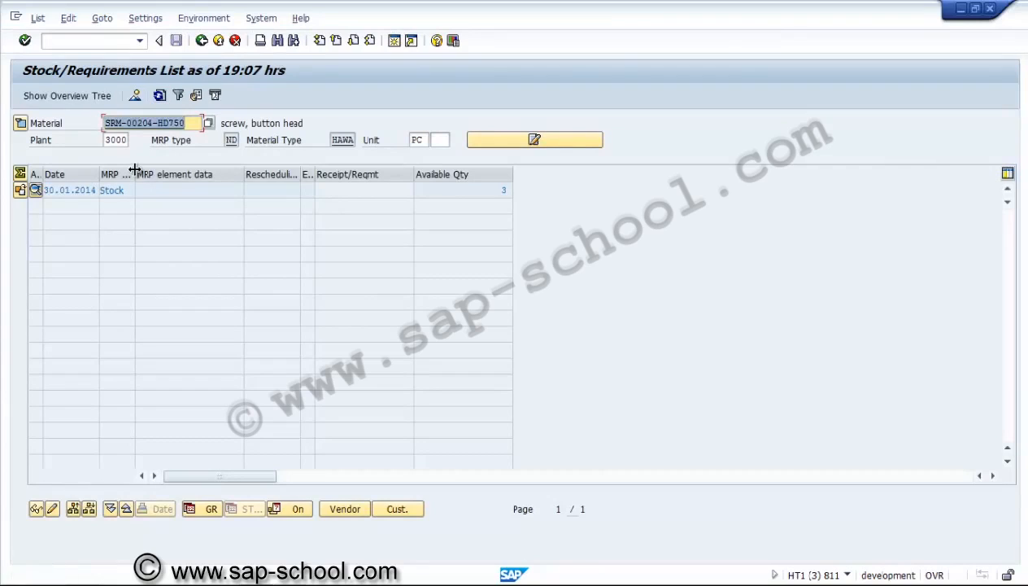
left_click_drag(143, 176, 183, 192)
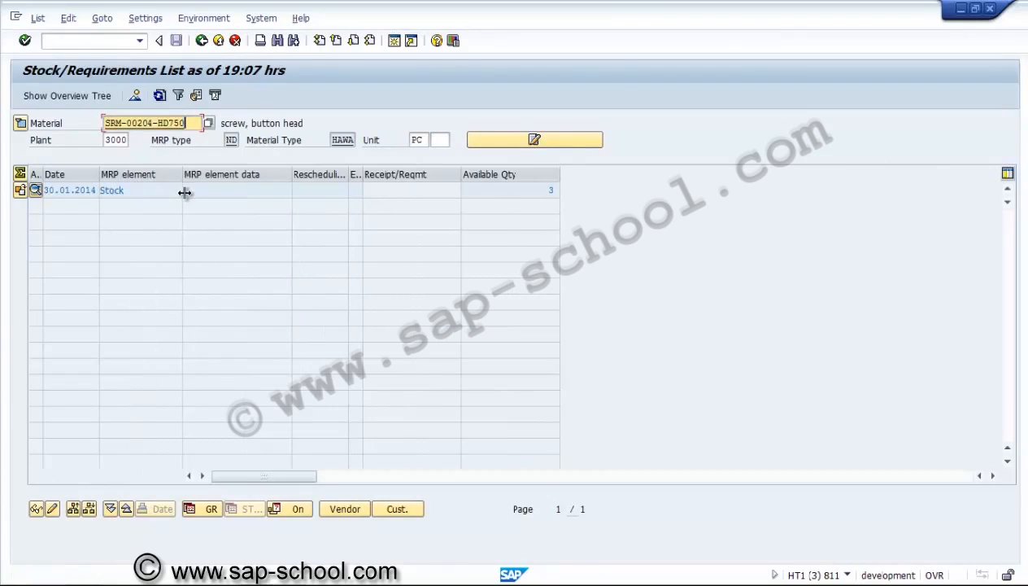
left_click(219, 188)
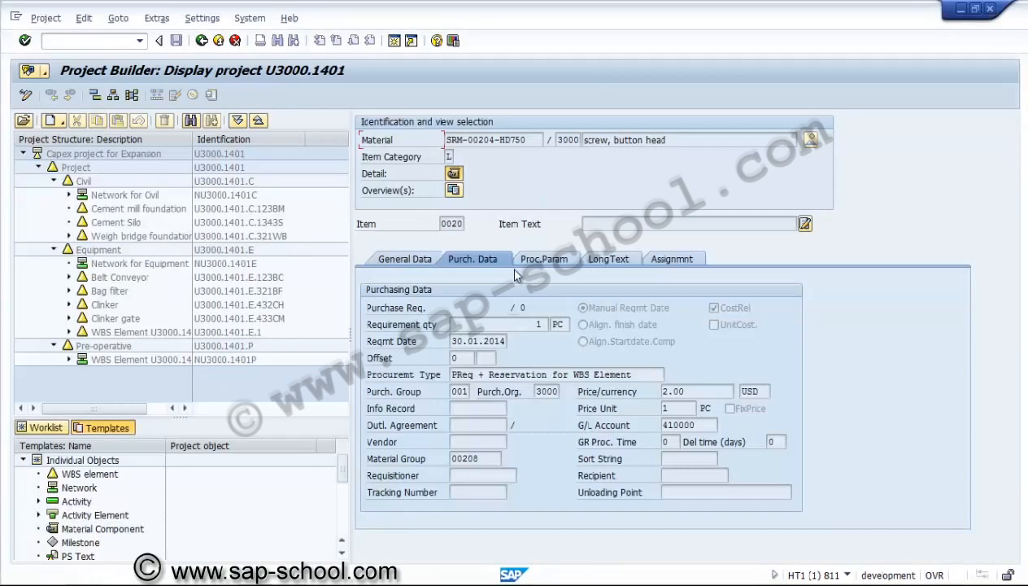
- View the general data of the screw, button head component and open the Display Material transaction MM03 in a new session
left_click(404, 259)
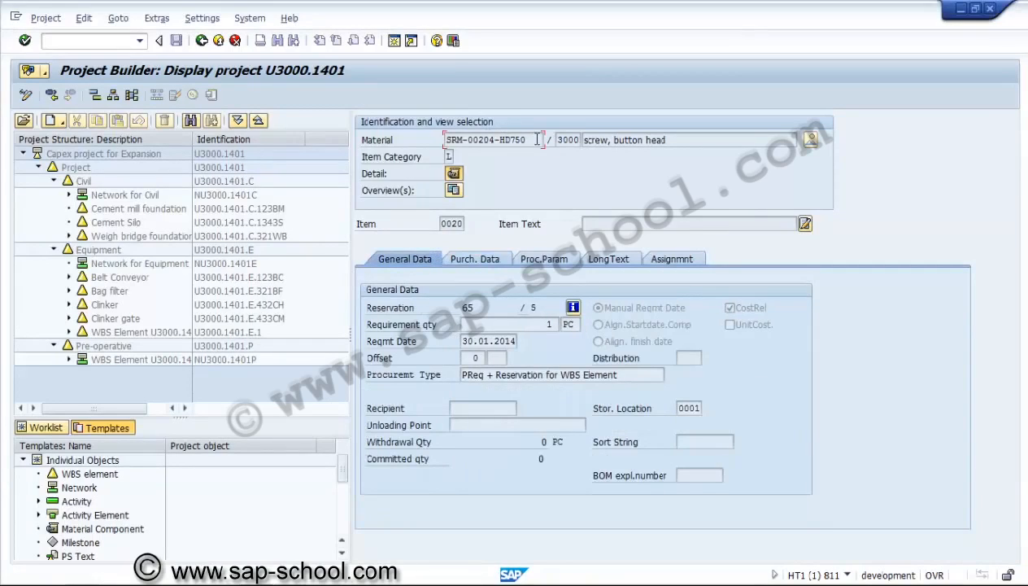
left_click(116, 40)
type("/omm03")
key("Return")
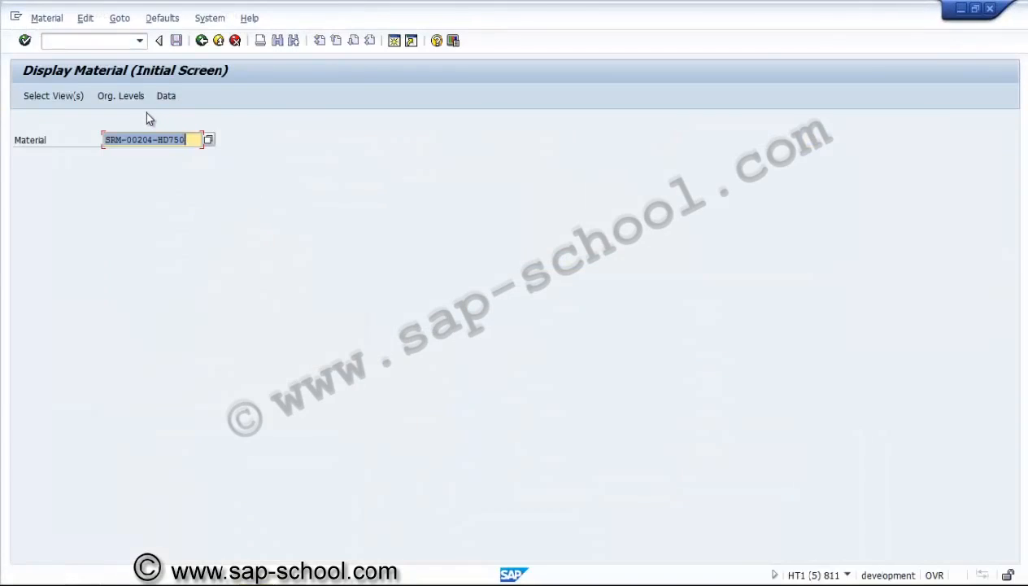
- Display the MRP 1 to MRP 4 views of material SRM-00204-HD750 for plant 3000 and storage location 0001, leaving out Accounting 1
key("Return")
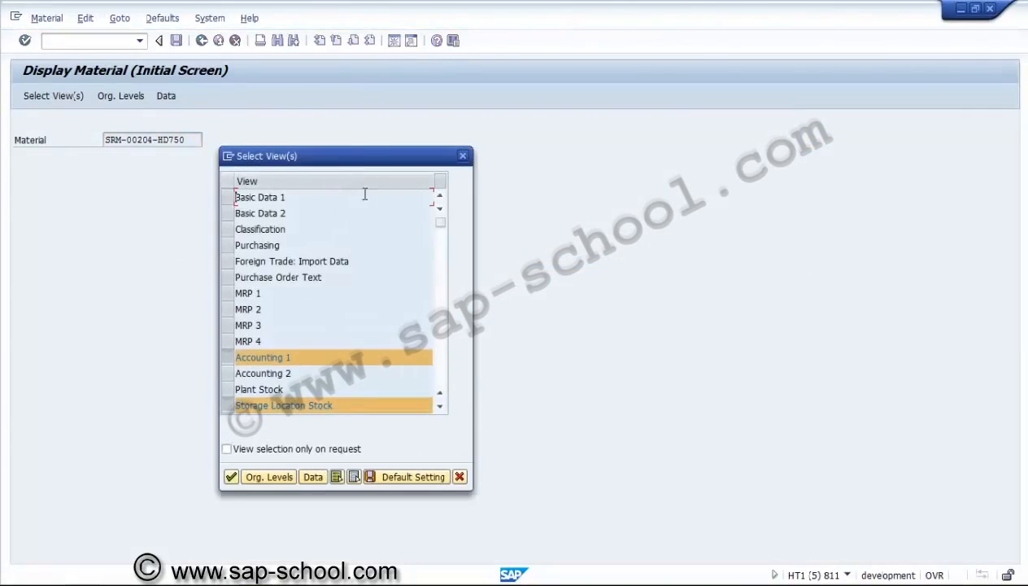
left_click(228, 357)
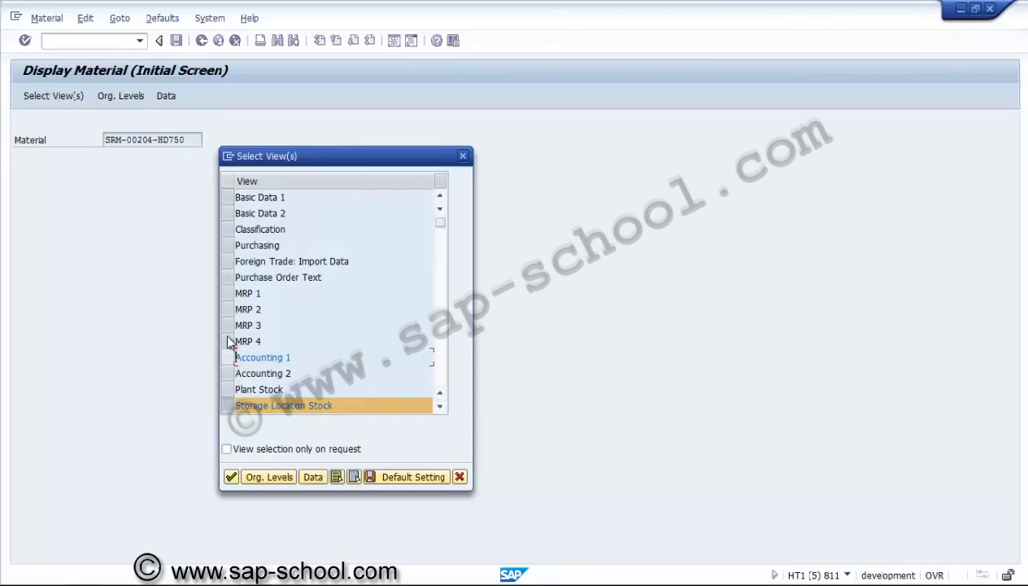
left_click(228, 293)
left_click(226, 309)
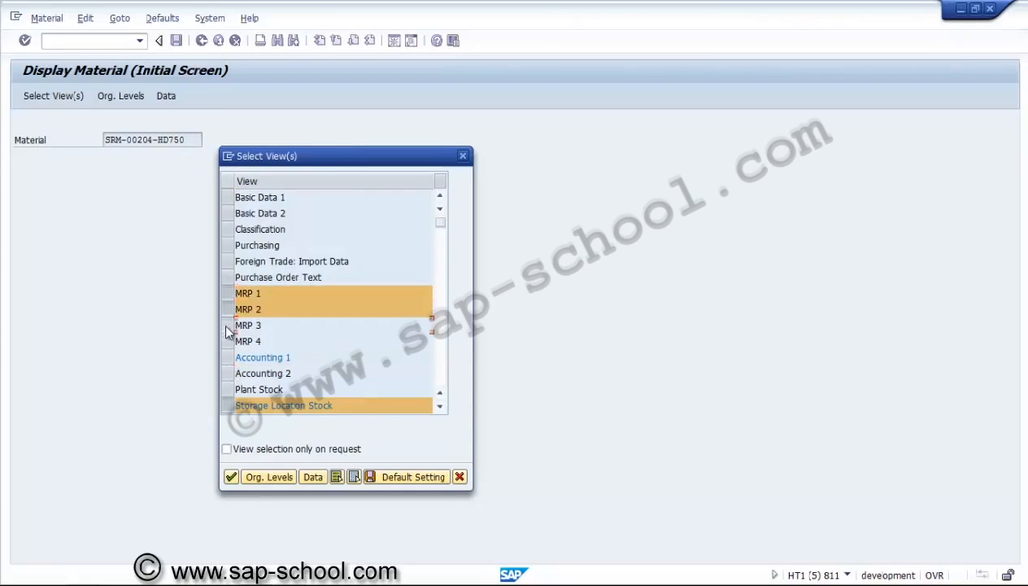
left_click(226, 325)
left_click(227, 341)
left_click(231, 477)
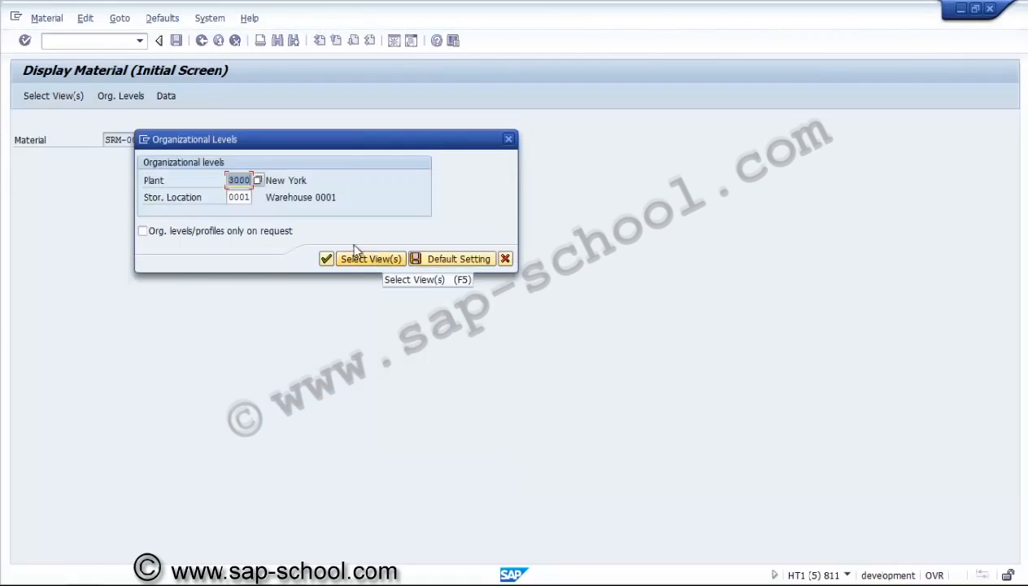
left_click(324, 260)
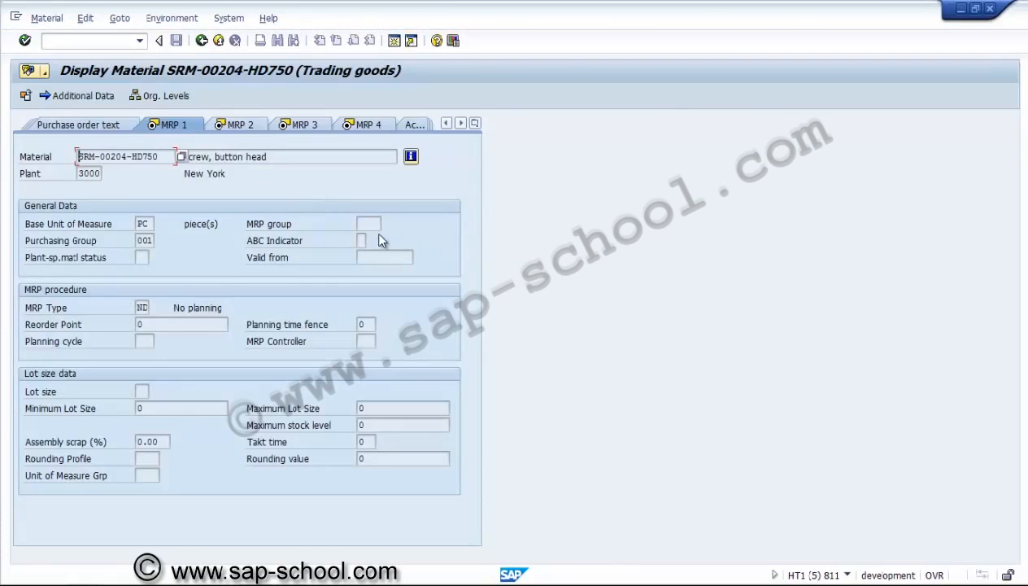
- Look up the available MRP types for the material, examine the MRP and No planning entries, and close the list without choosing
left_click(374, 223)
left_click(143, 307)
left_click(156, 308)
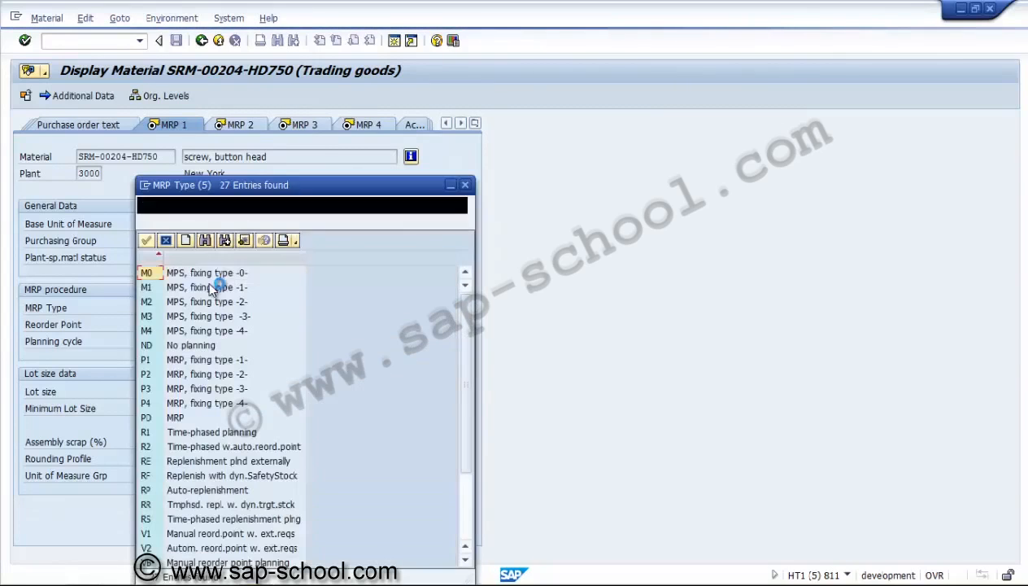
left_click(186, 417)
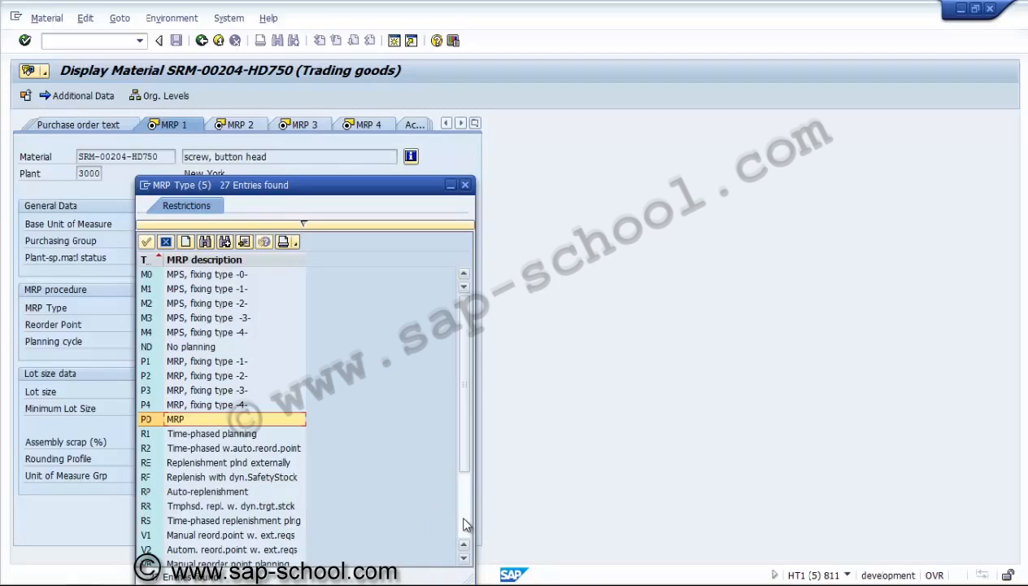
left_click(218, 349)
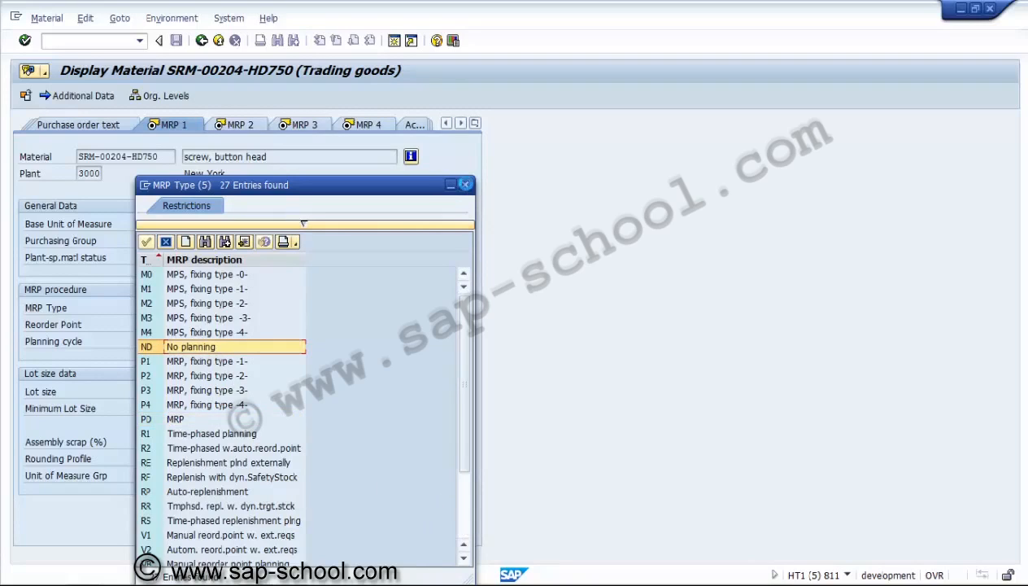
left_click(464, 185)
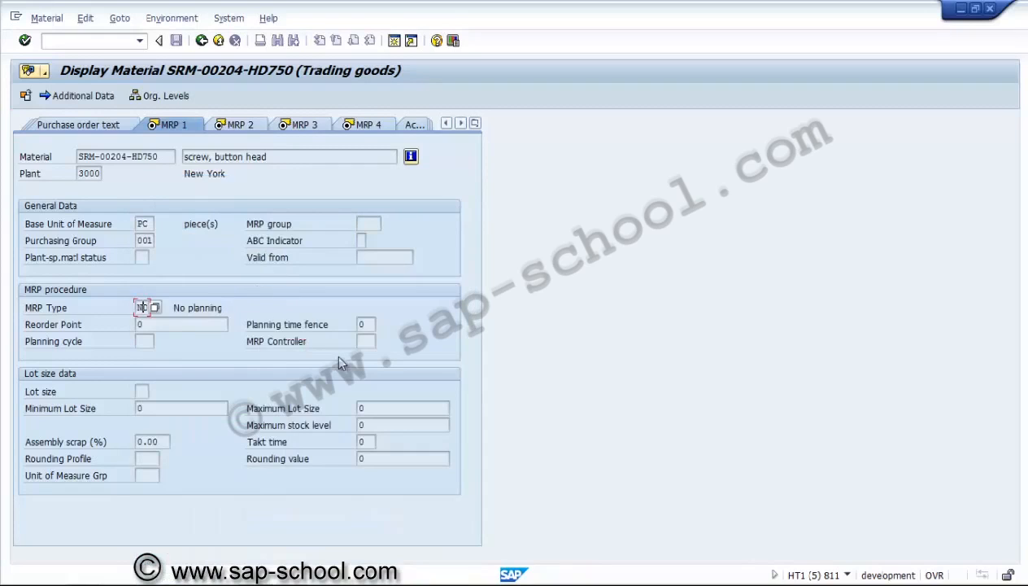
- In the Project Builder session, switch to change mode, set the screw, button head component's requirement date to 30.03.2014 and save
mouse_move(251, 576)
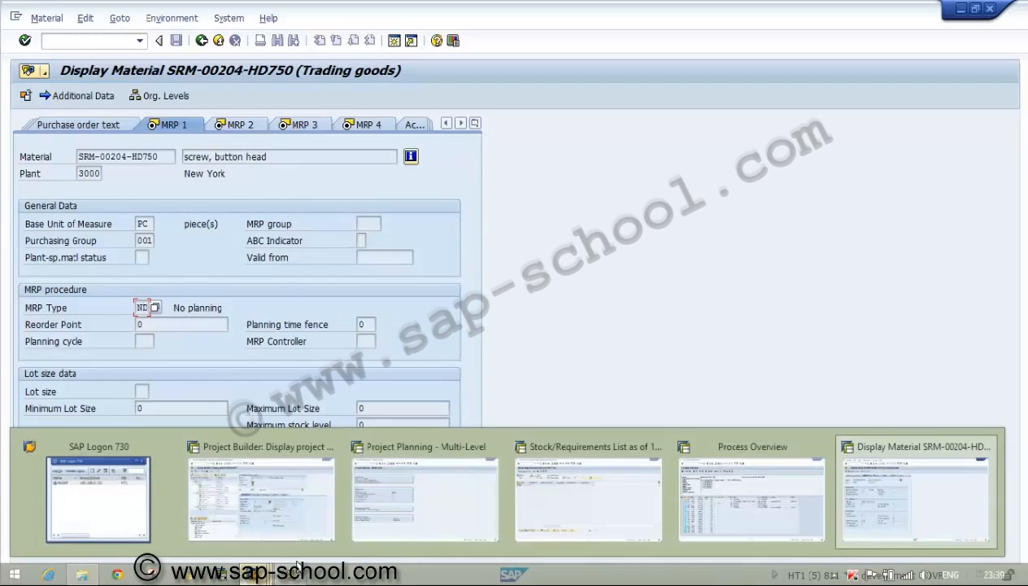
mouse_move(567, 510)
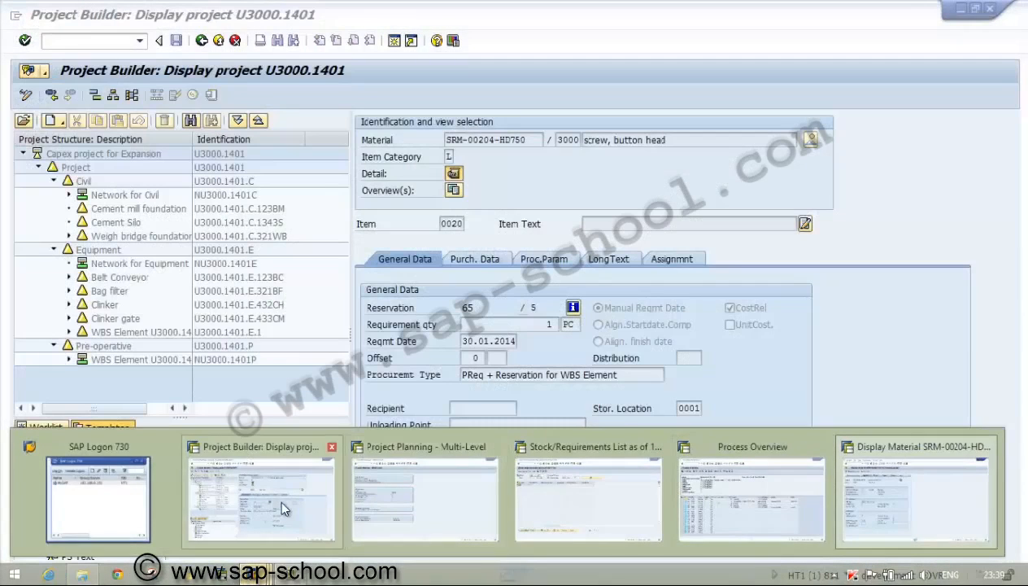
left_click(284, 508)
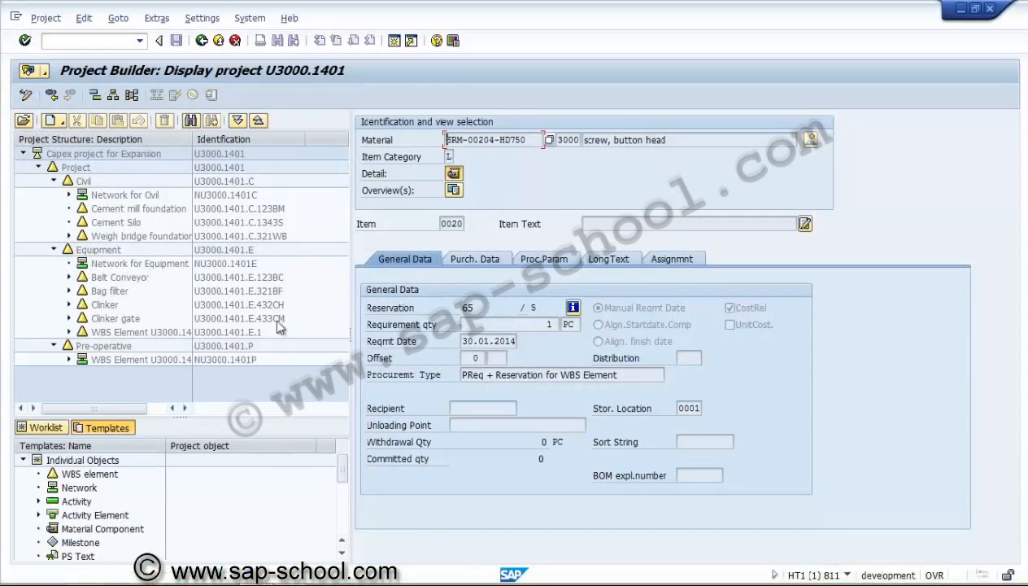
left_click(27, 95)
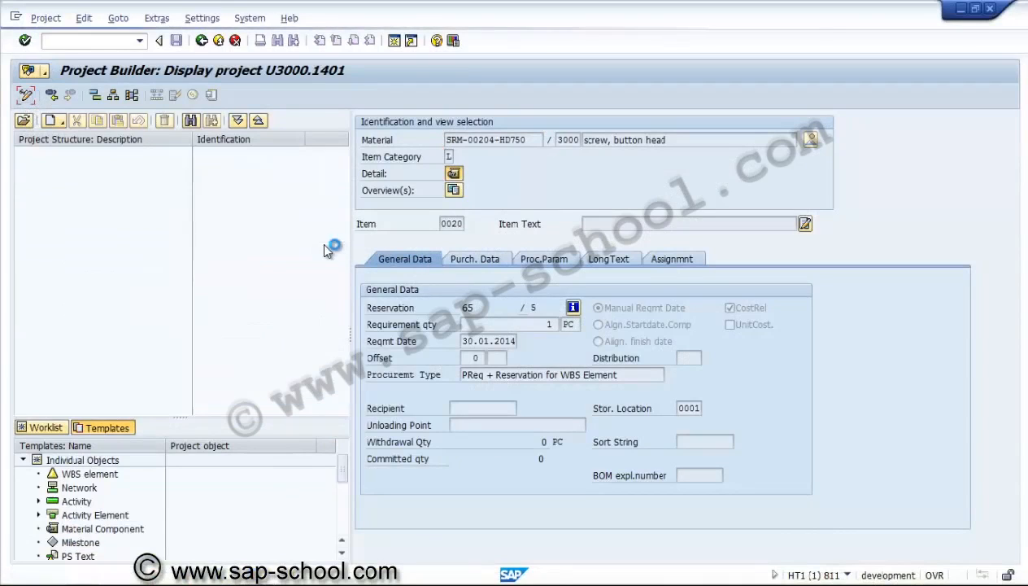
left_click(478, 341)
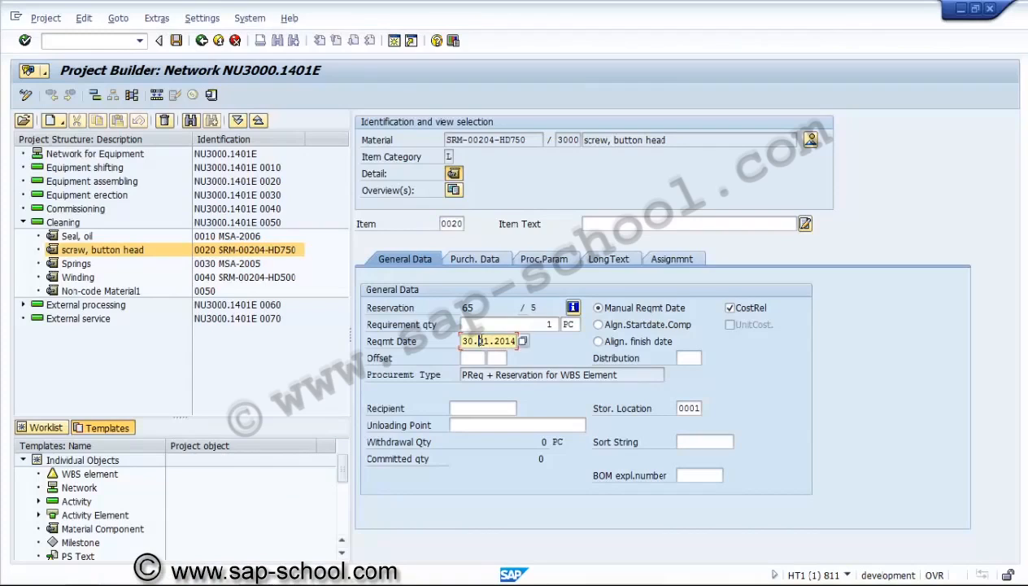
type("3")
key("Return")
left_click(177, 41)
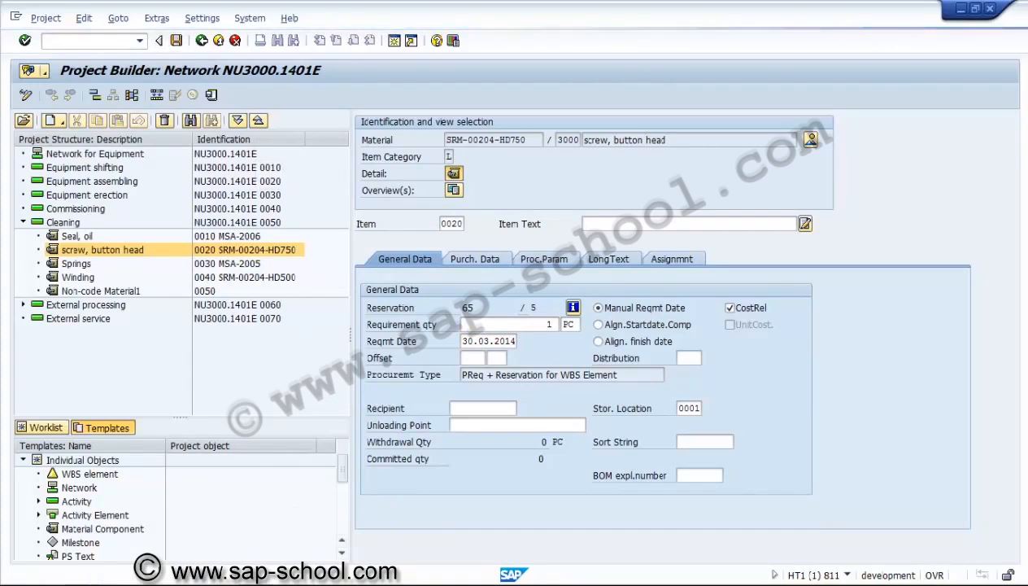
- Switch to the Project Planning session, leave the old planning results and reopen MD51 - MRP Project from Material Planning
mouse_move(267, 577)
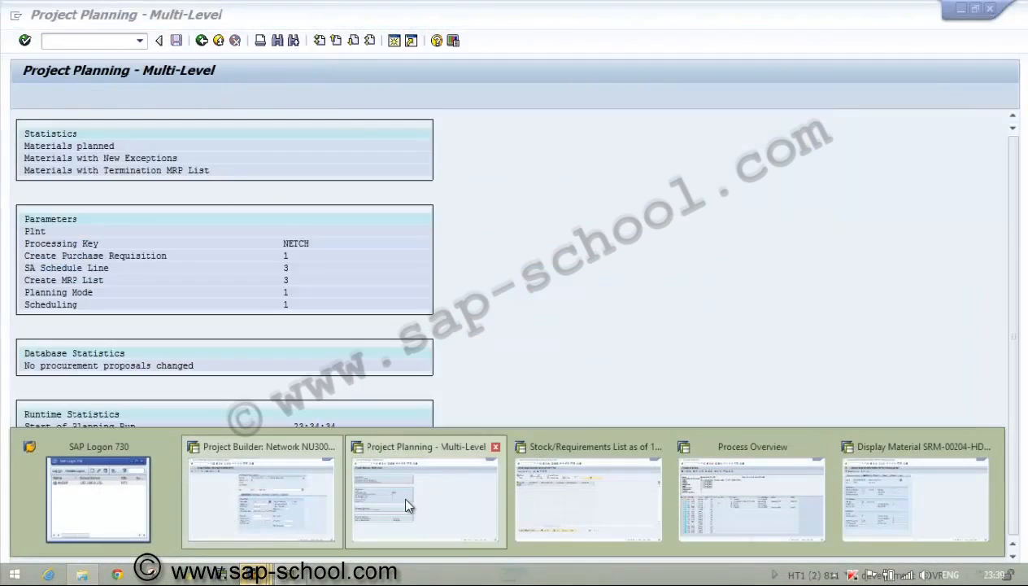
left_click(410, 506)
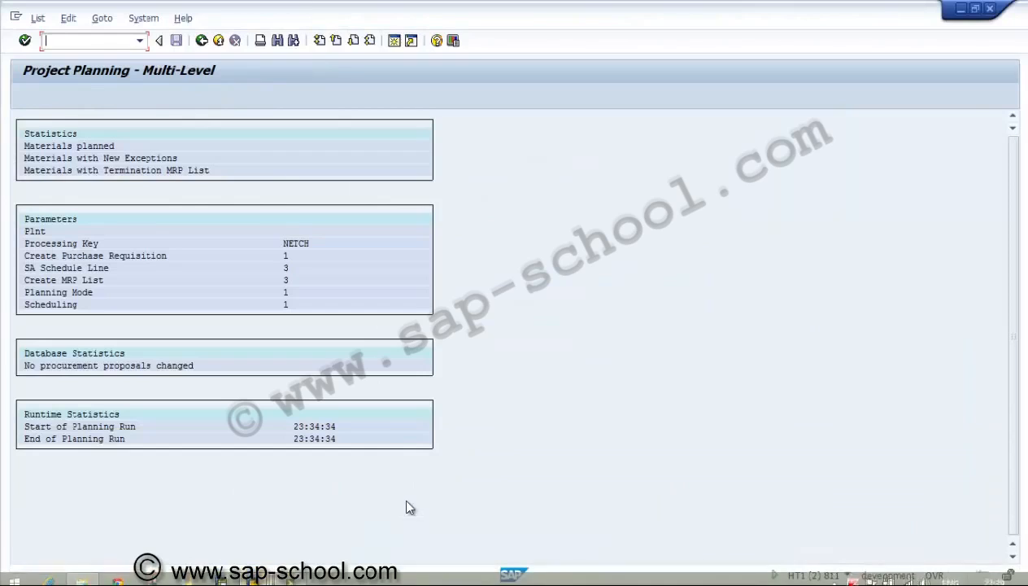
left_click(202, 44)
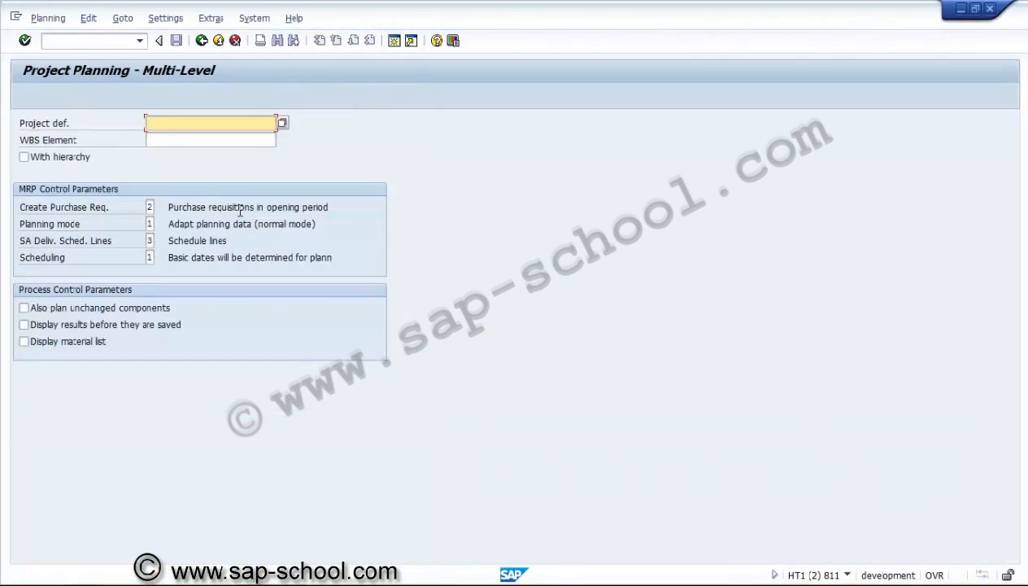
left_click(203, 46)
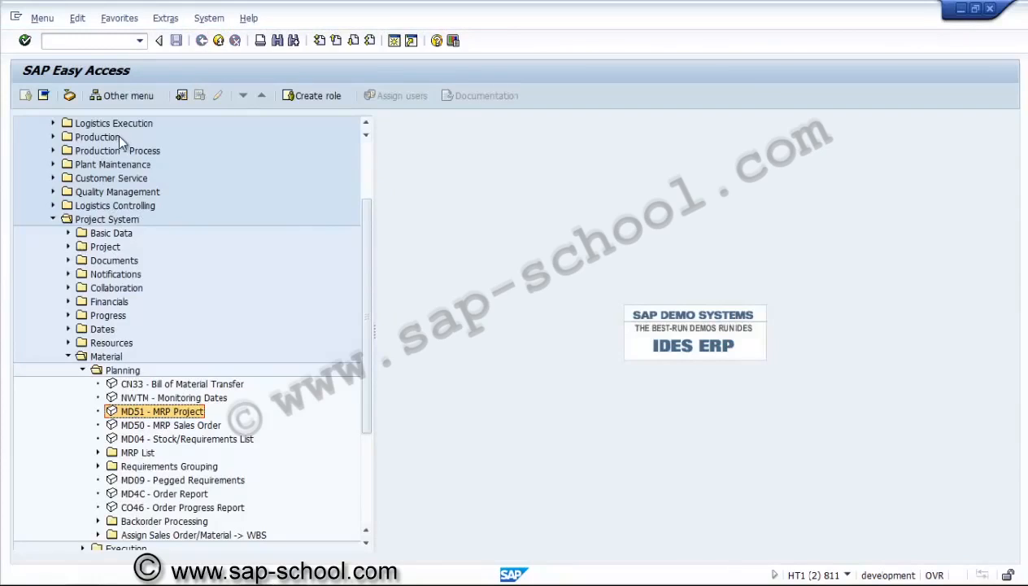
left_click(103, 219)
left_click(108, 358)
left_click(121, 372)
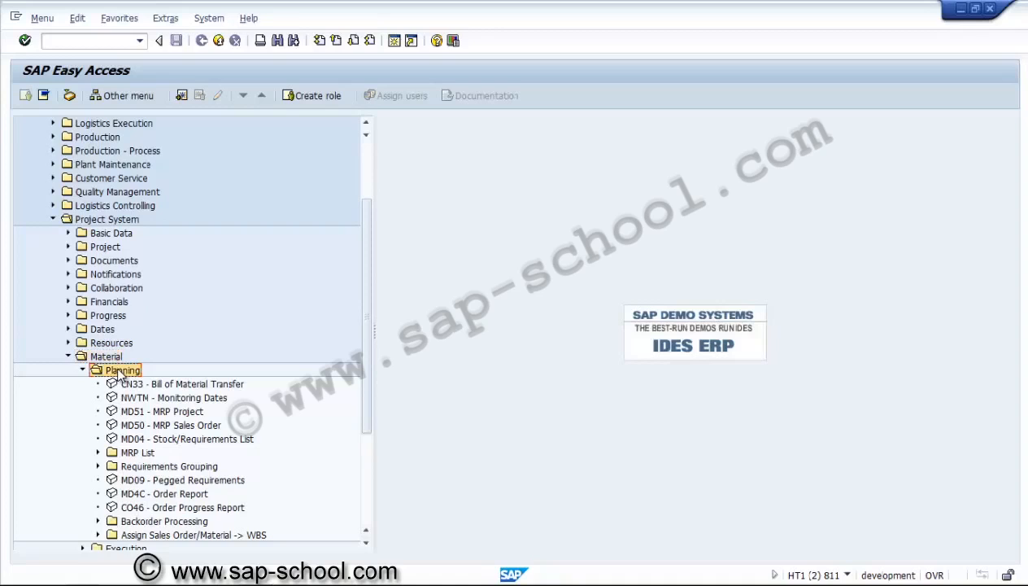
left_click(141, 415)
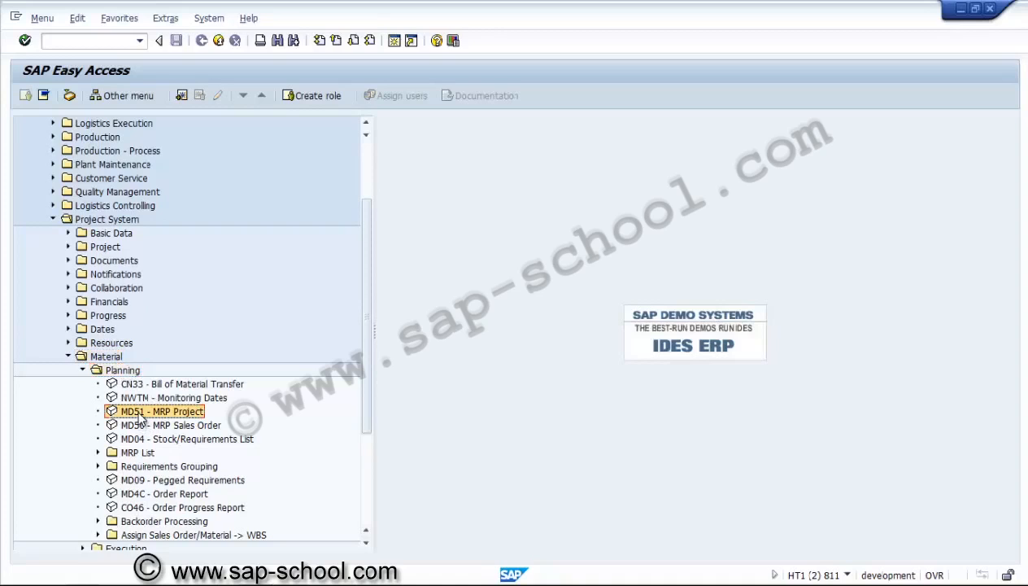
double_click(141, 415)
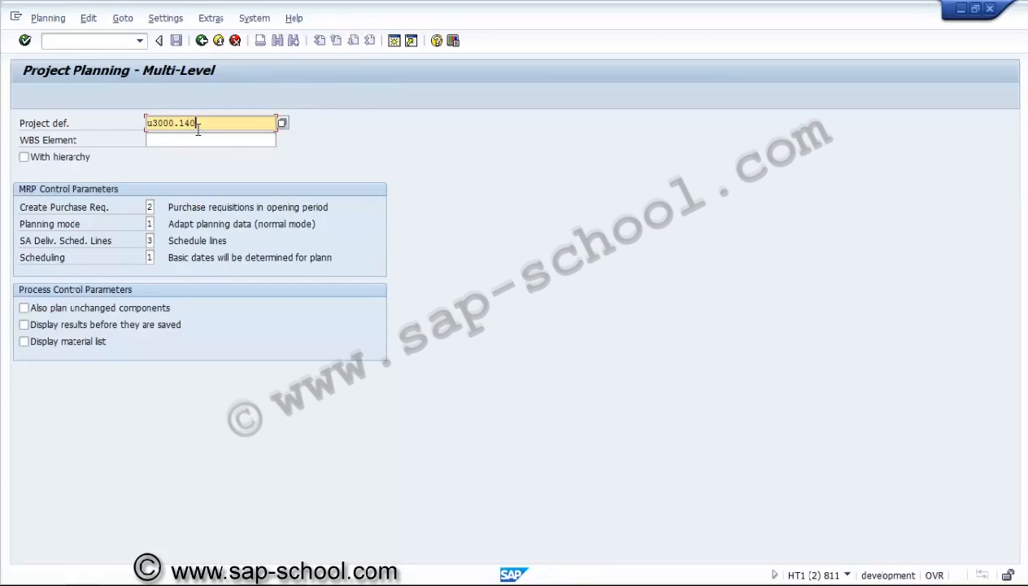
- Run multi-level planning for project U3000.1401 with hierarchy, Create Purchase Req. set to 1 and Display material list enabled
left_click(58, 158)
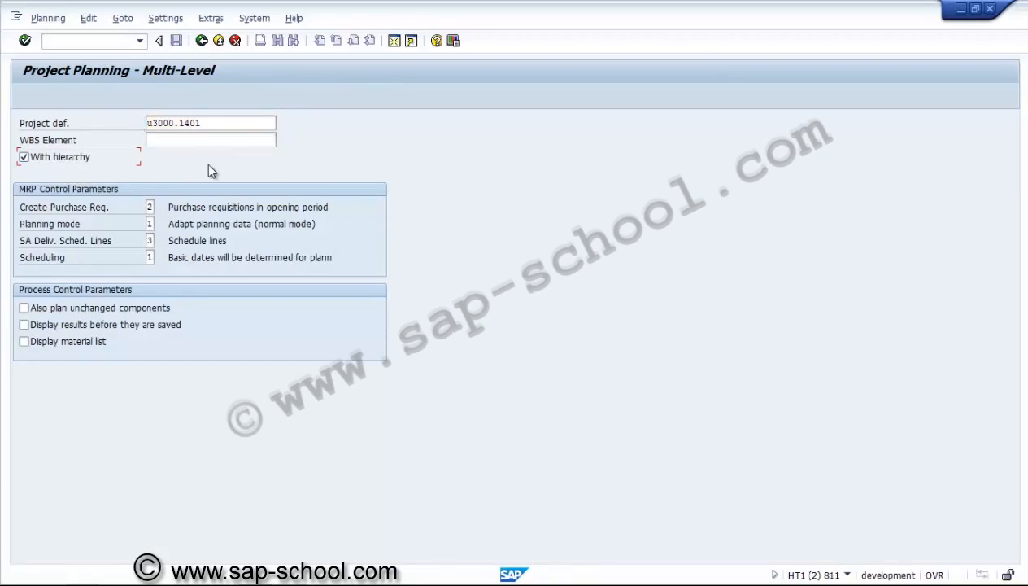
left_click(149, 207)
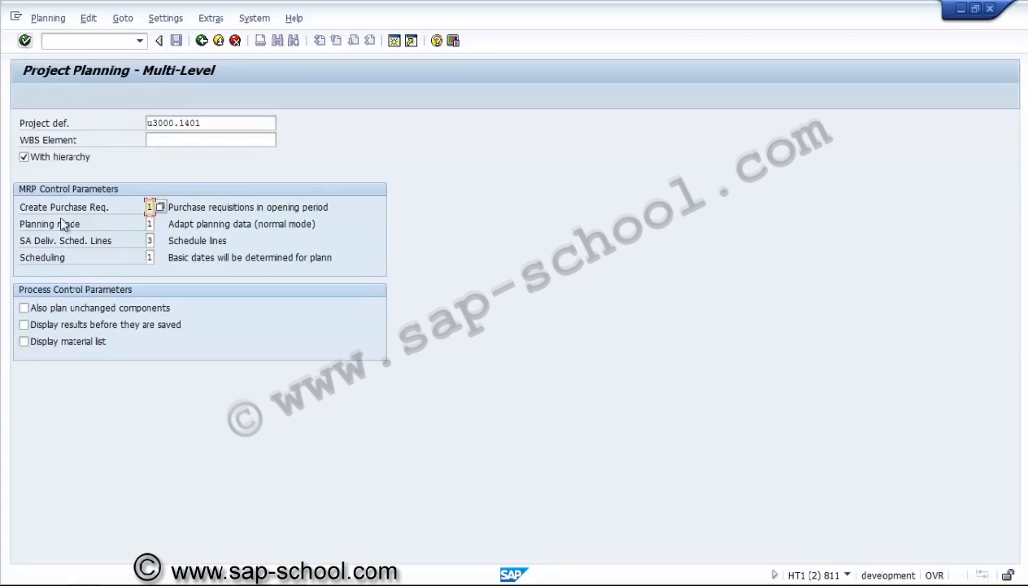
left_click(62, 339)
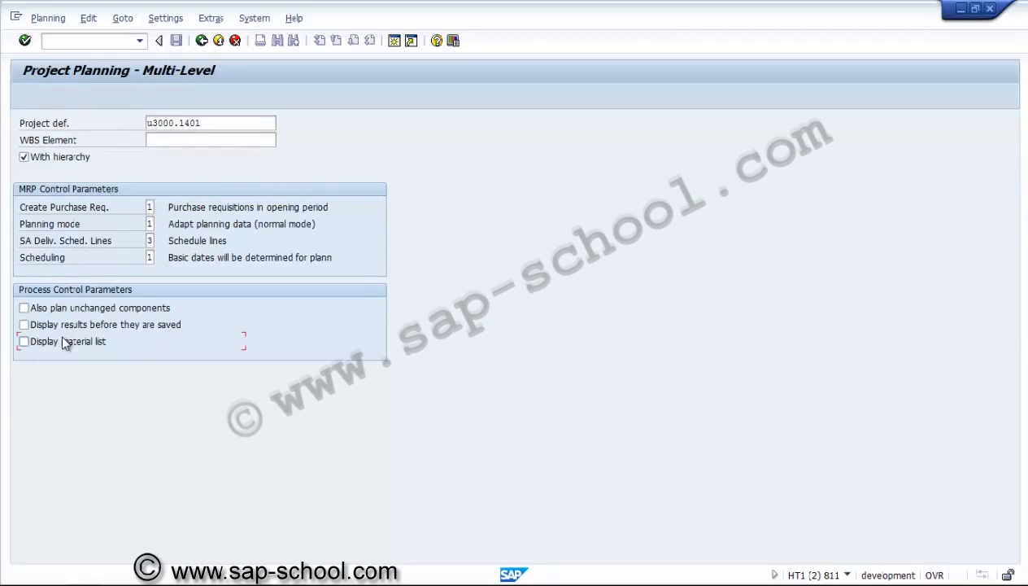
left_click(25, 40)
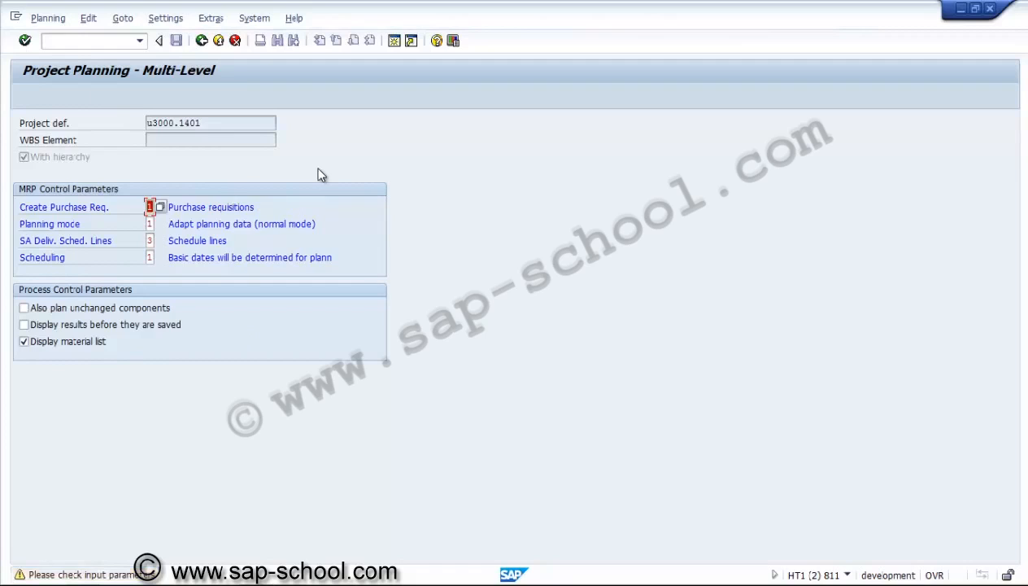
key("Return")
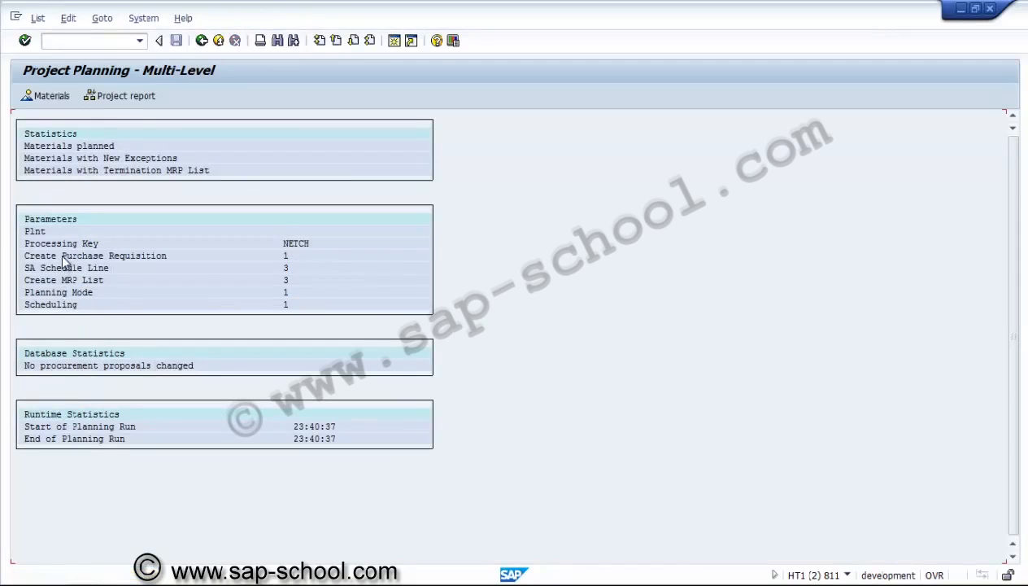
- Examine the planning run's parameters and try to display its Materials list and Project report
left_click(284, 269)
left_click(287, 280)
left_click(286, 305)
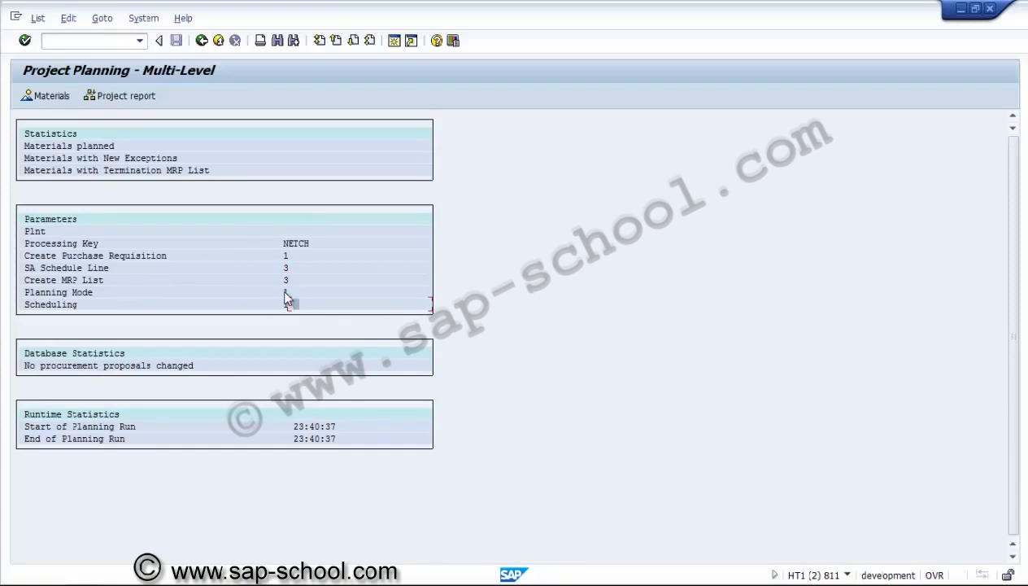
left_click(62, 95)
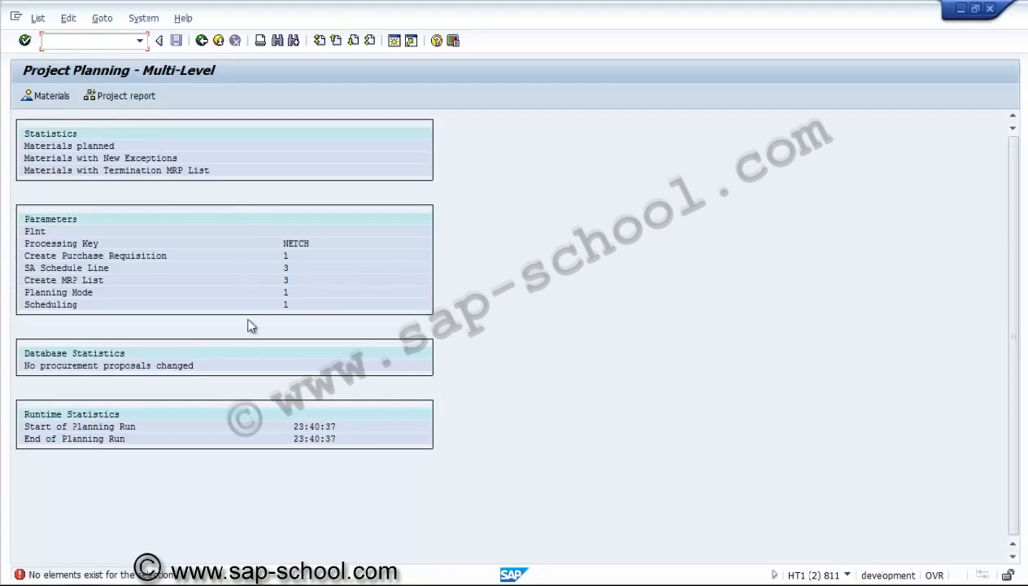
left_click(287, 255)
left_click(133, 97)
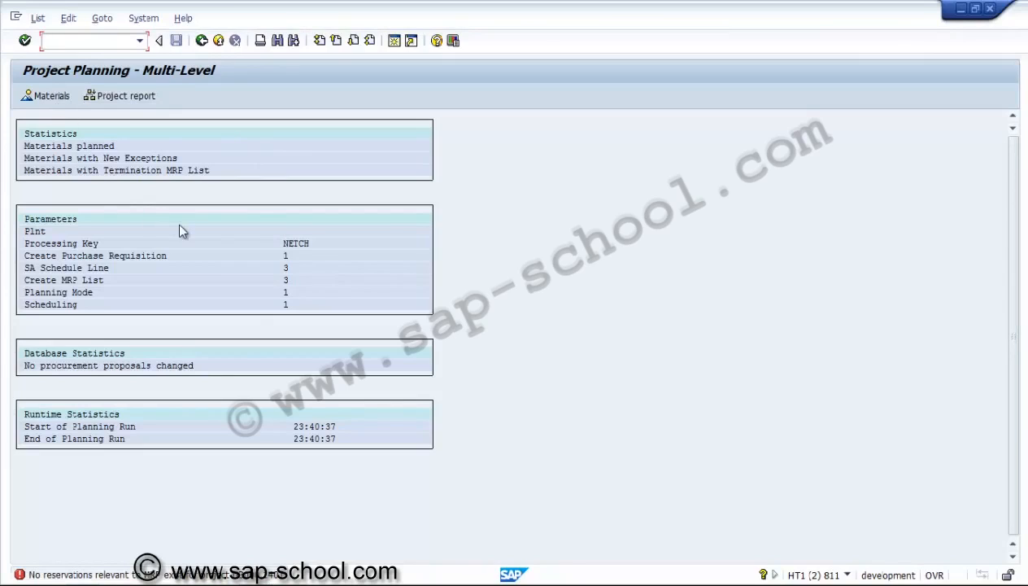
left_click(312, 267)
left_click(58, 96)
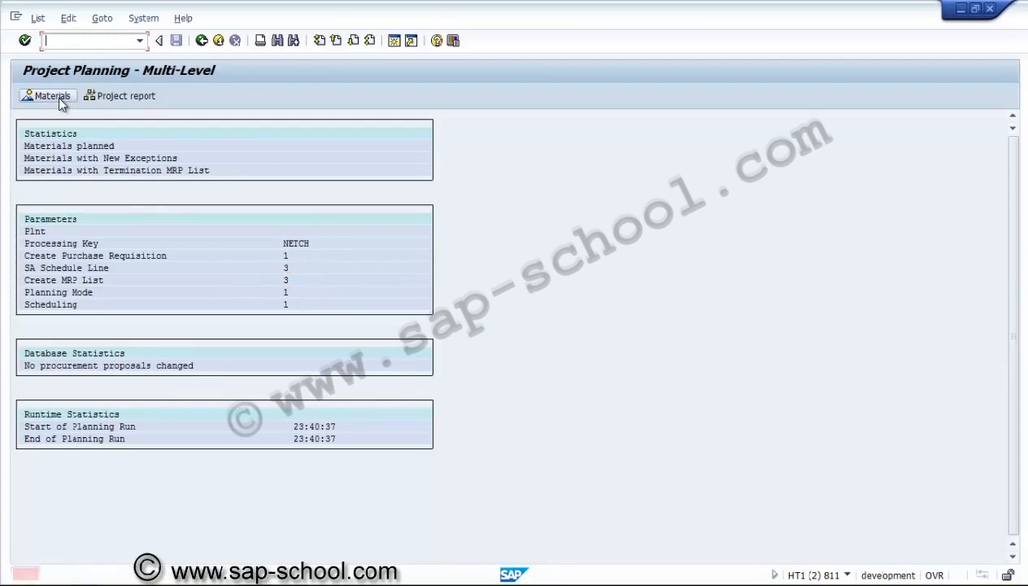
- Leave the planning run, collapse the Material folder in the Easy Access tree and return to the Project Builder session
left_click(203, 44)
left_click(202, 42)
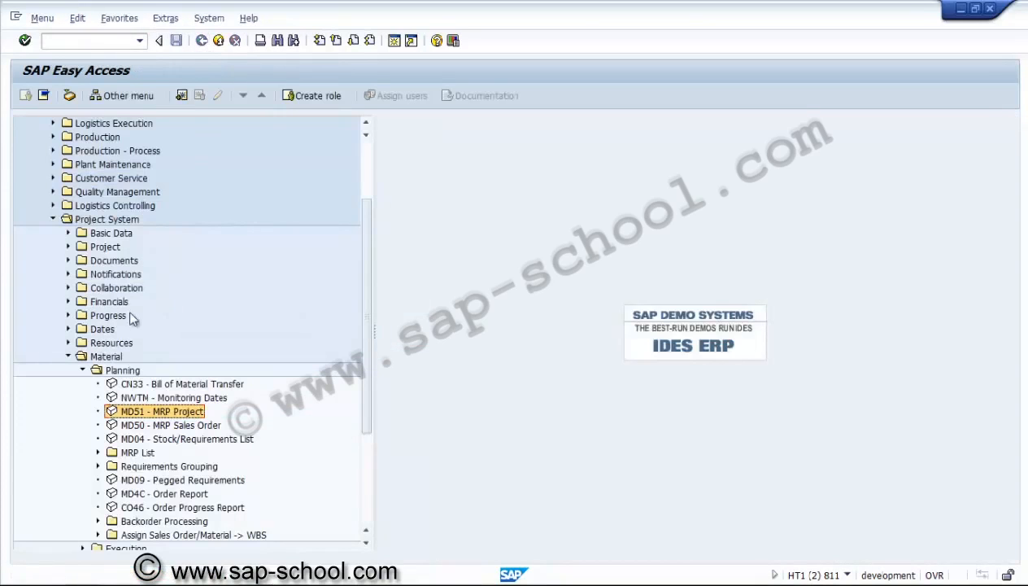
left_click(69, 357)
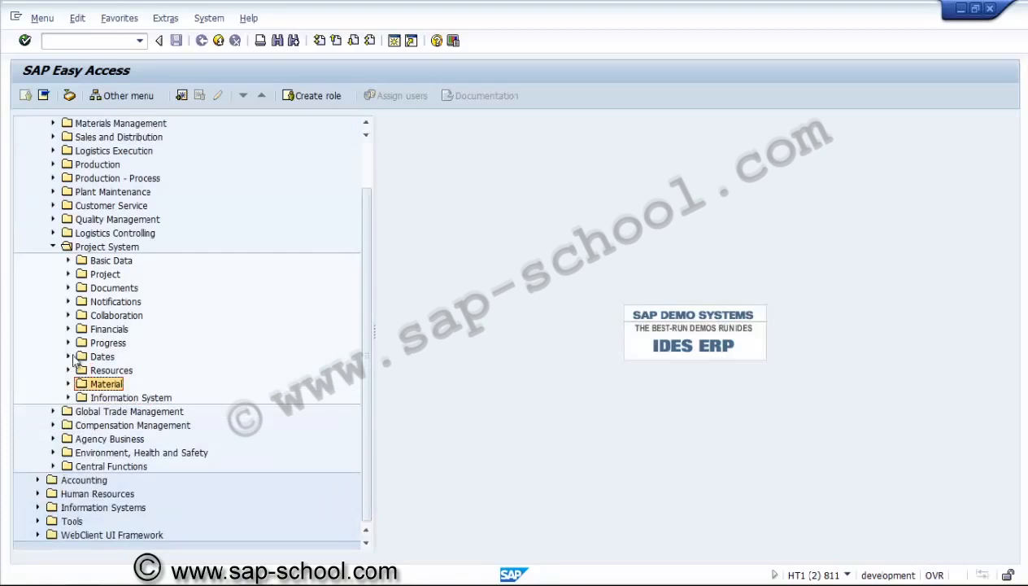
mouse_move(330, 573)
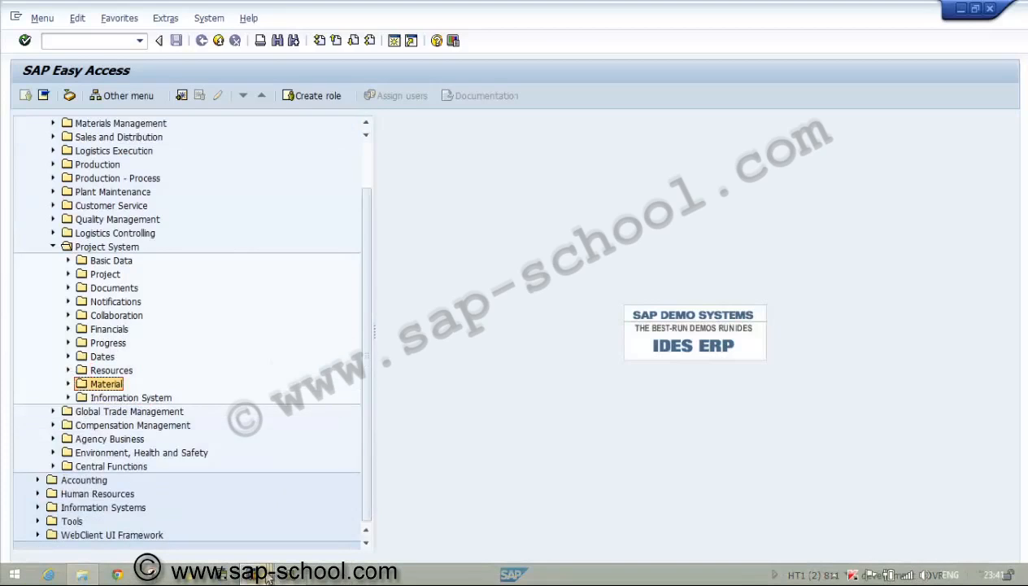
mouse_move(271, 574)
left_click(271, 529)
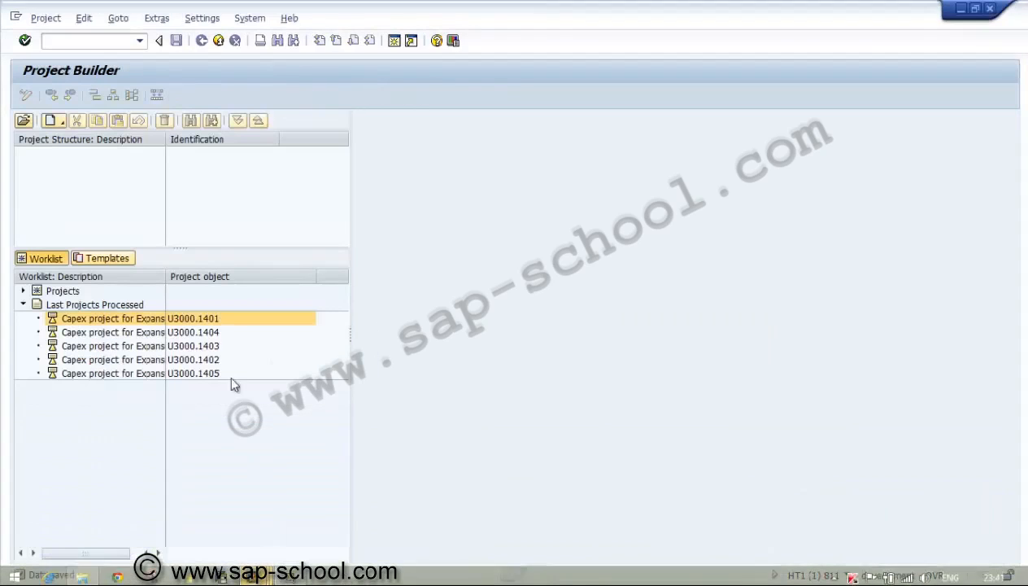
- Select project U3000.1401 in the worklist and widen the description columns of the project structure and the worklist
left_click(141, 319)
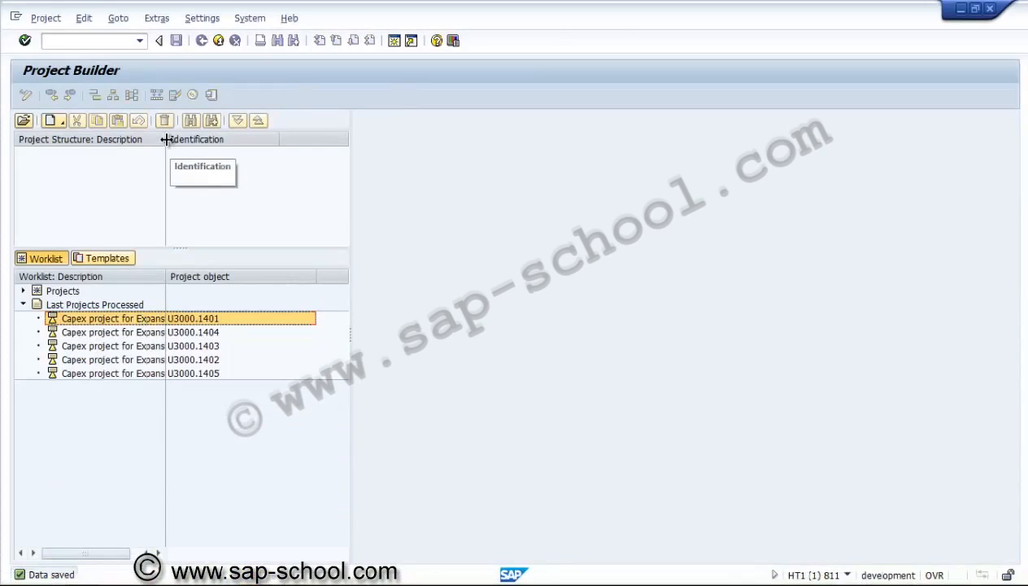
left_click_drag(166, 139, 224, 191)
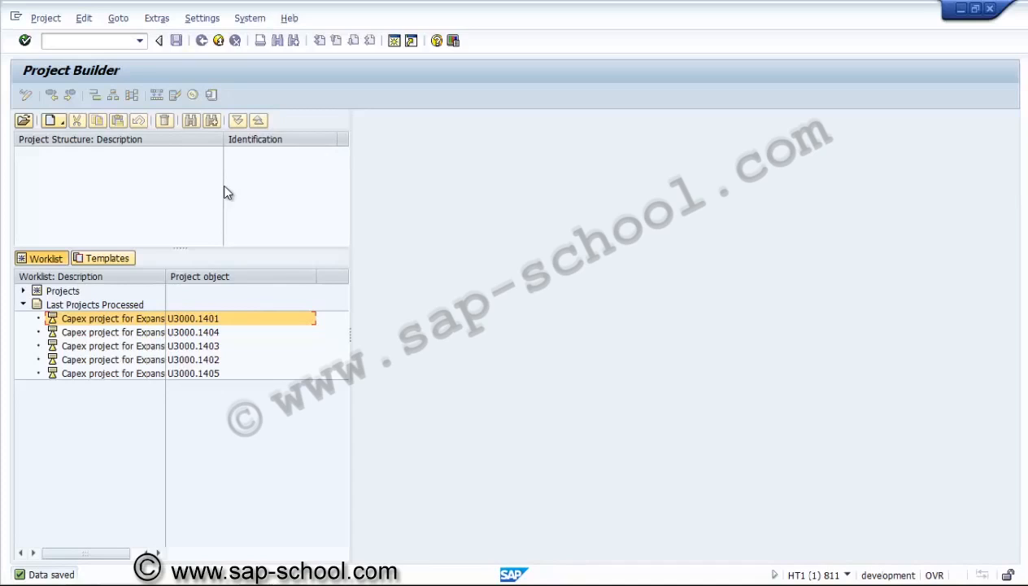
left_click_drag(166, 279, 225, 313)
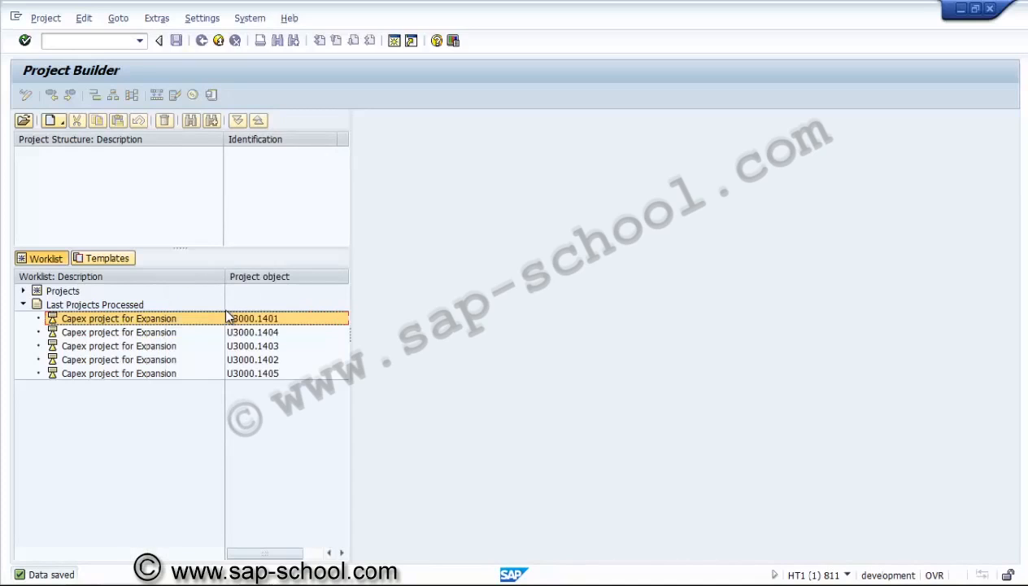